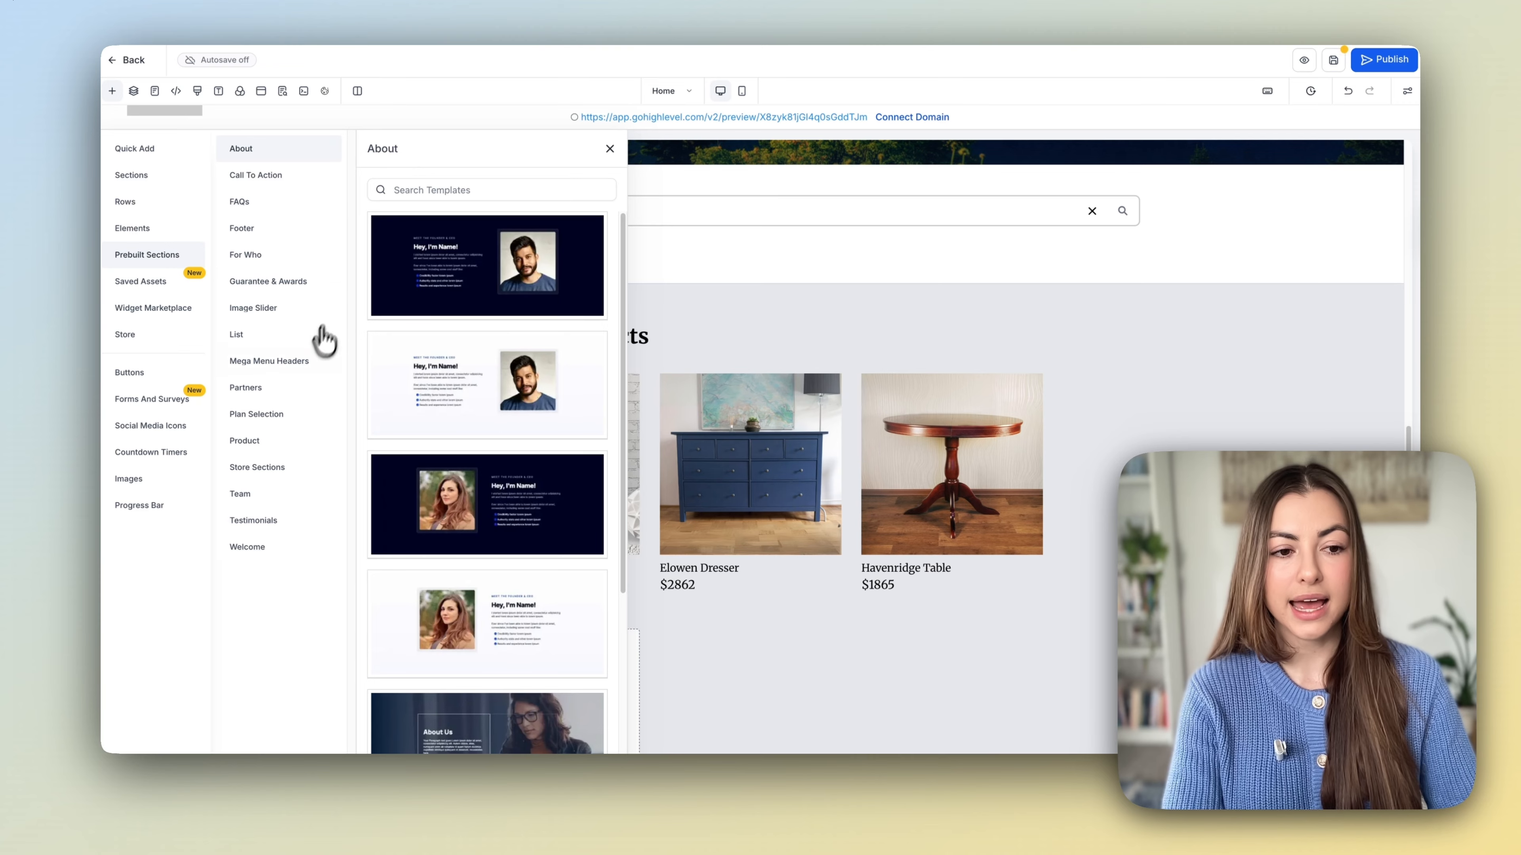
Add the light three-column prebuilt testimonials section "testimonial 02" below the products section of the Home page.
click(257, 520)
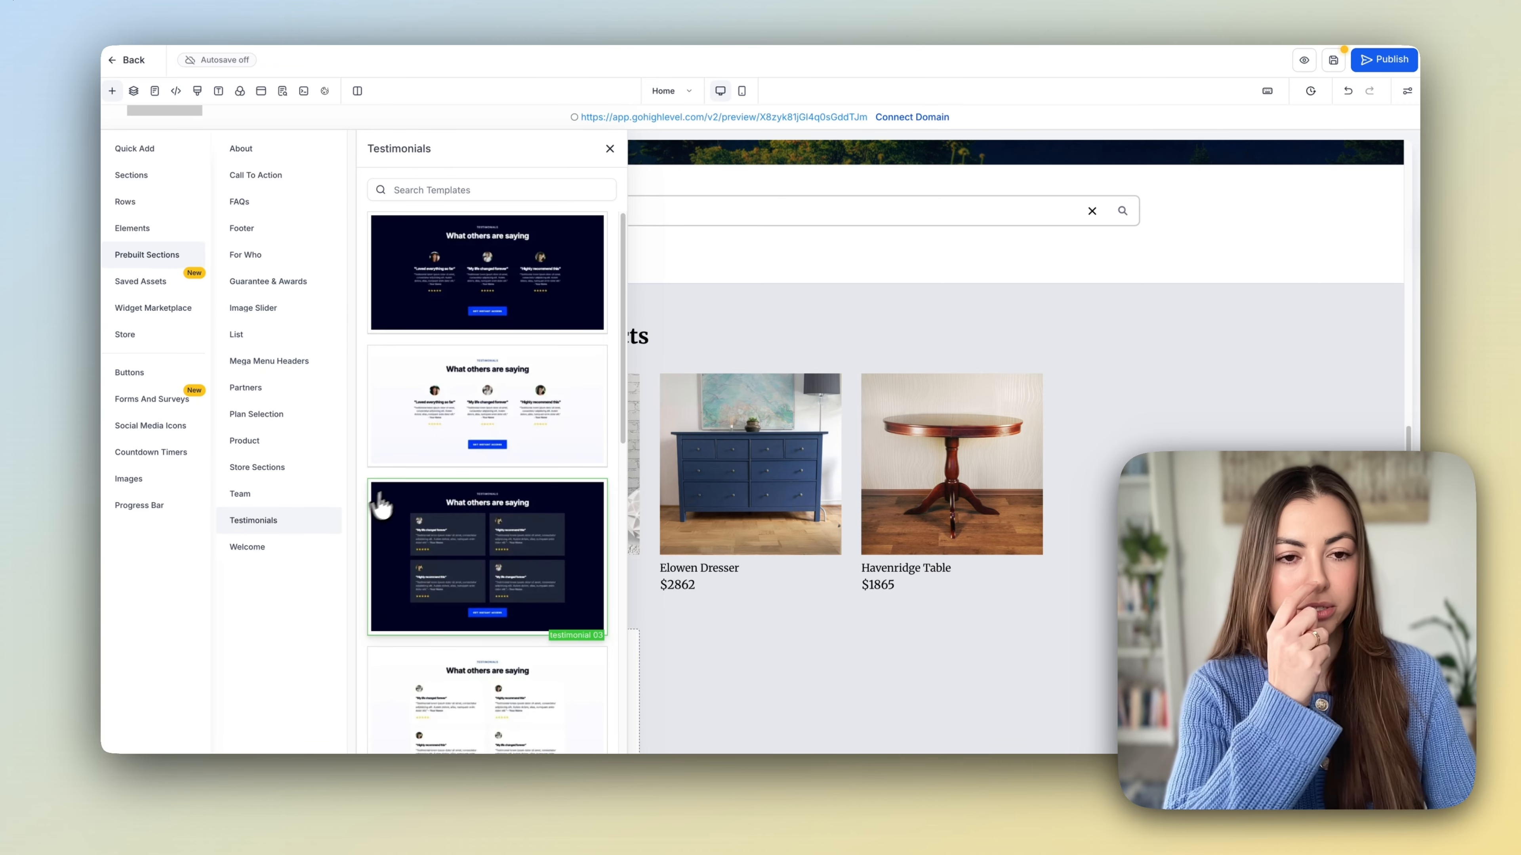
scroll(395, 491, down, 15)
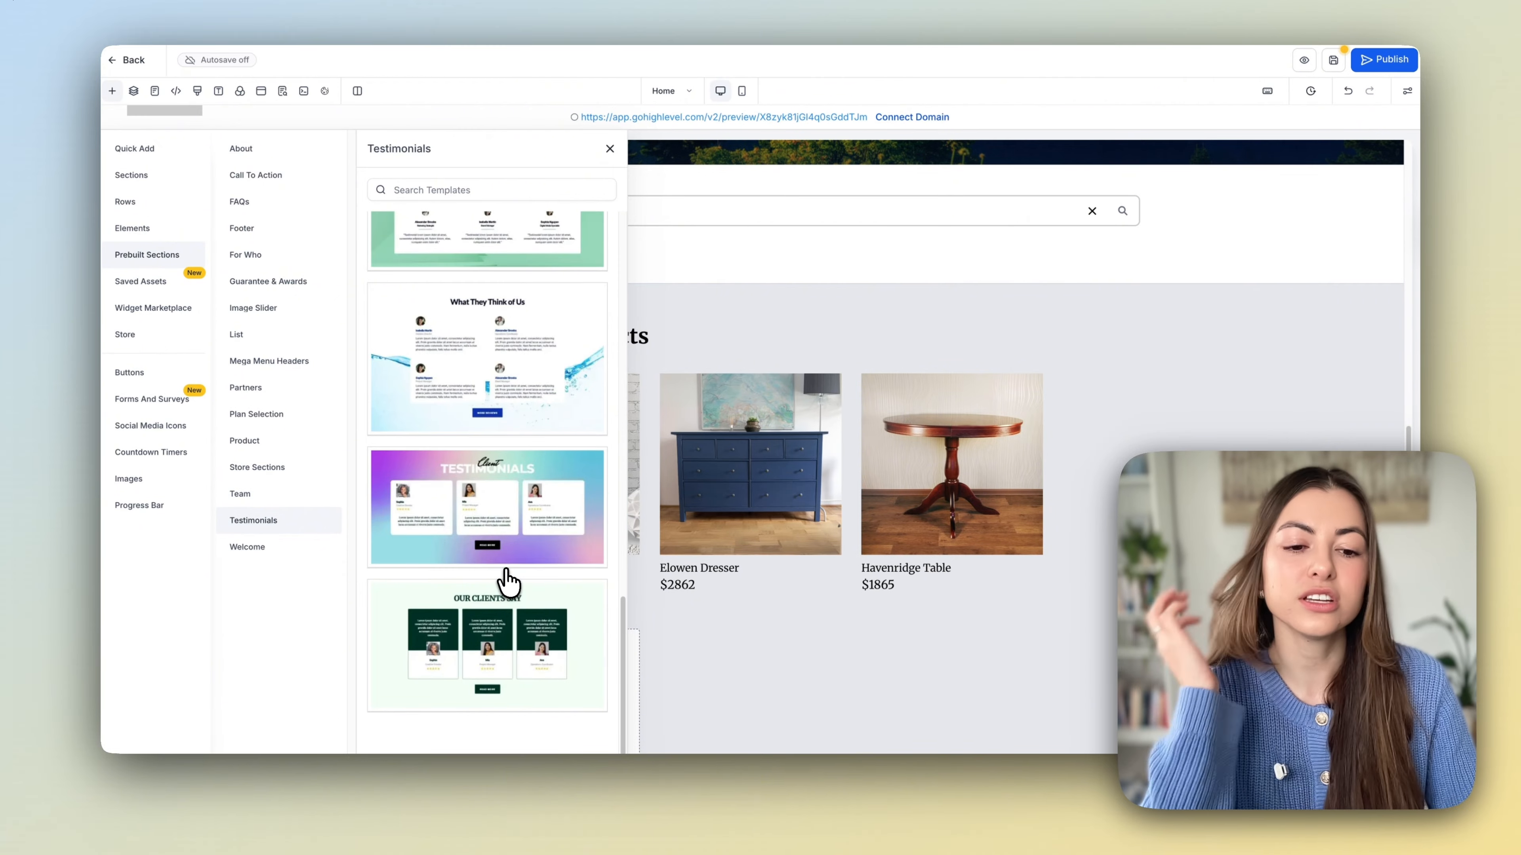
scroll(506, 557, up, 20)
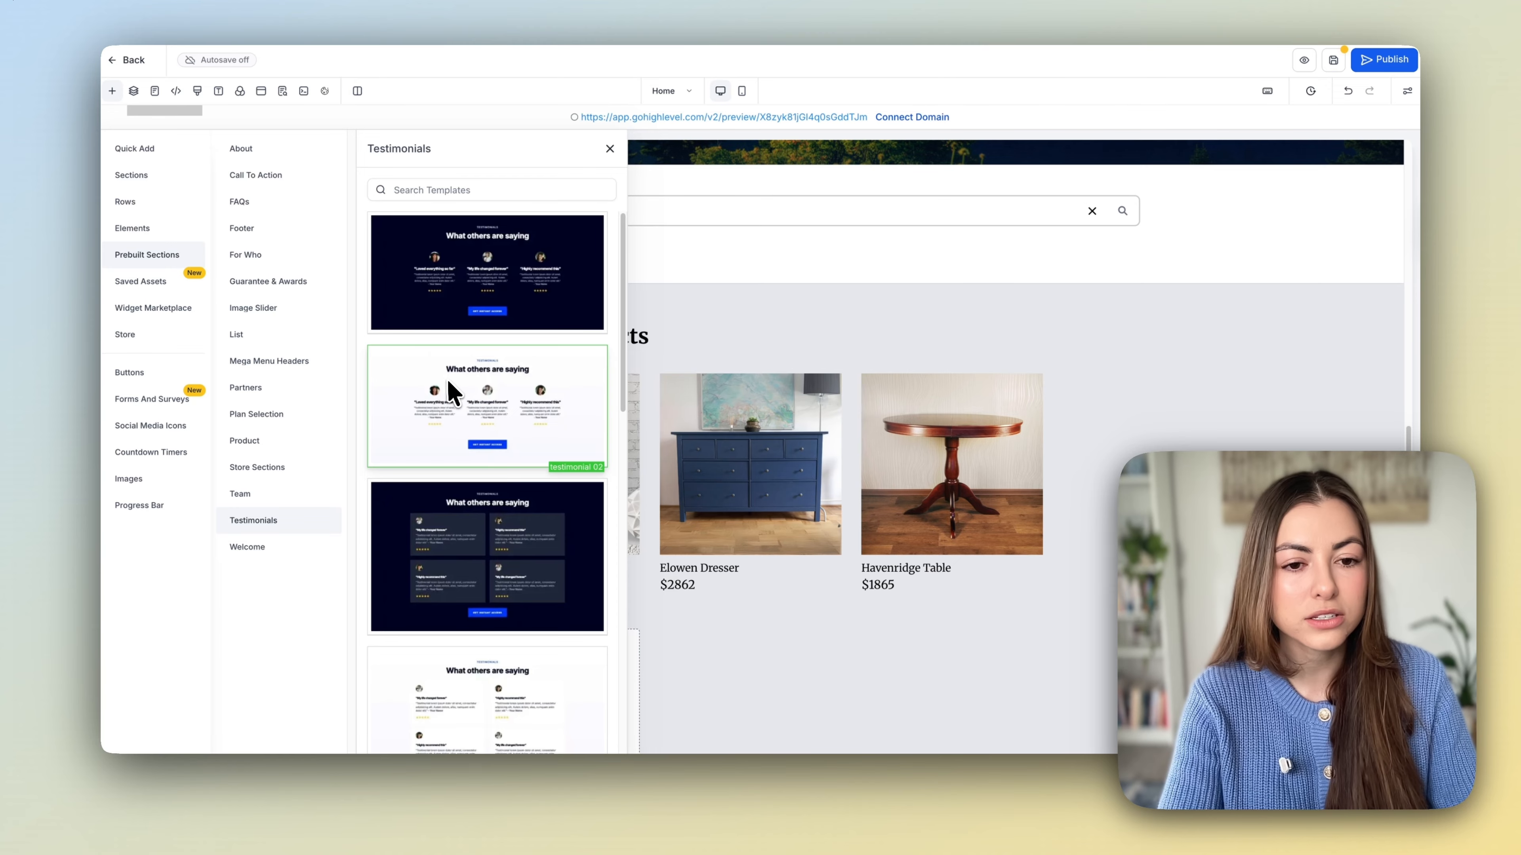
drag(453, 392, 787, 731)
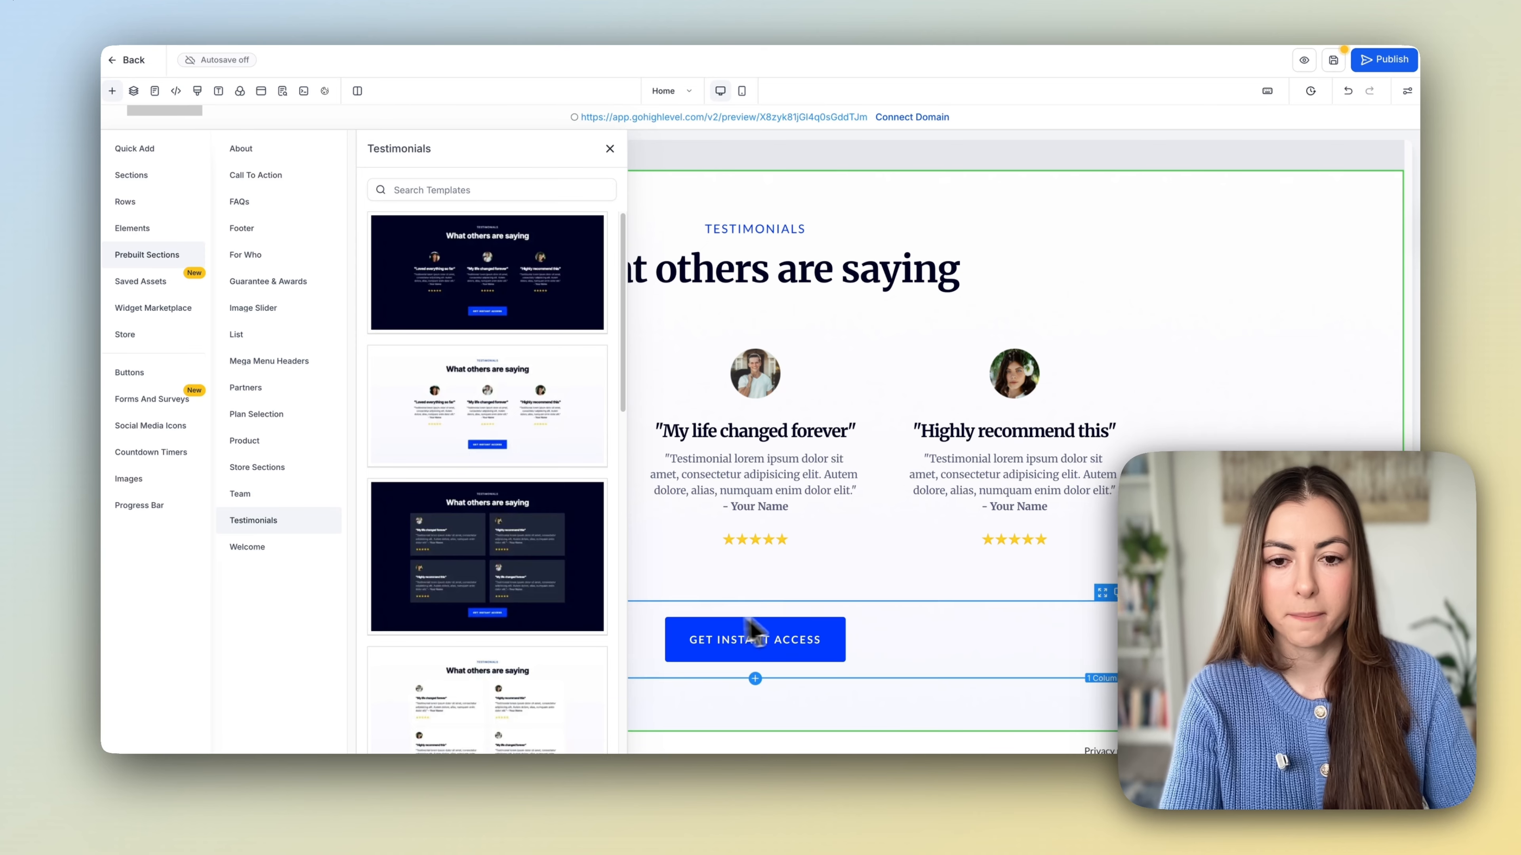
scroll(713, 491, up, 1)
Examine the prebuilt section templates in other categories, including Footer, FAQs, Call To Action, Product, Team and Welcome.
click(277, 312)
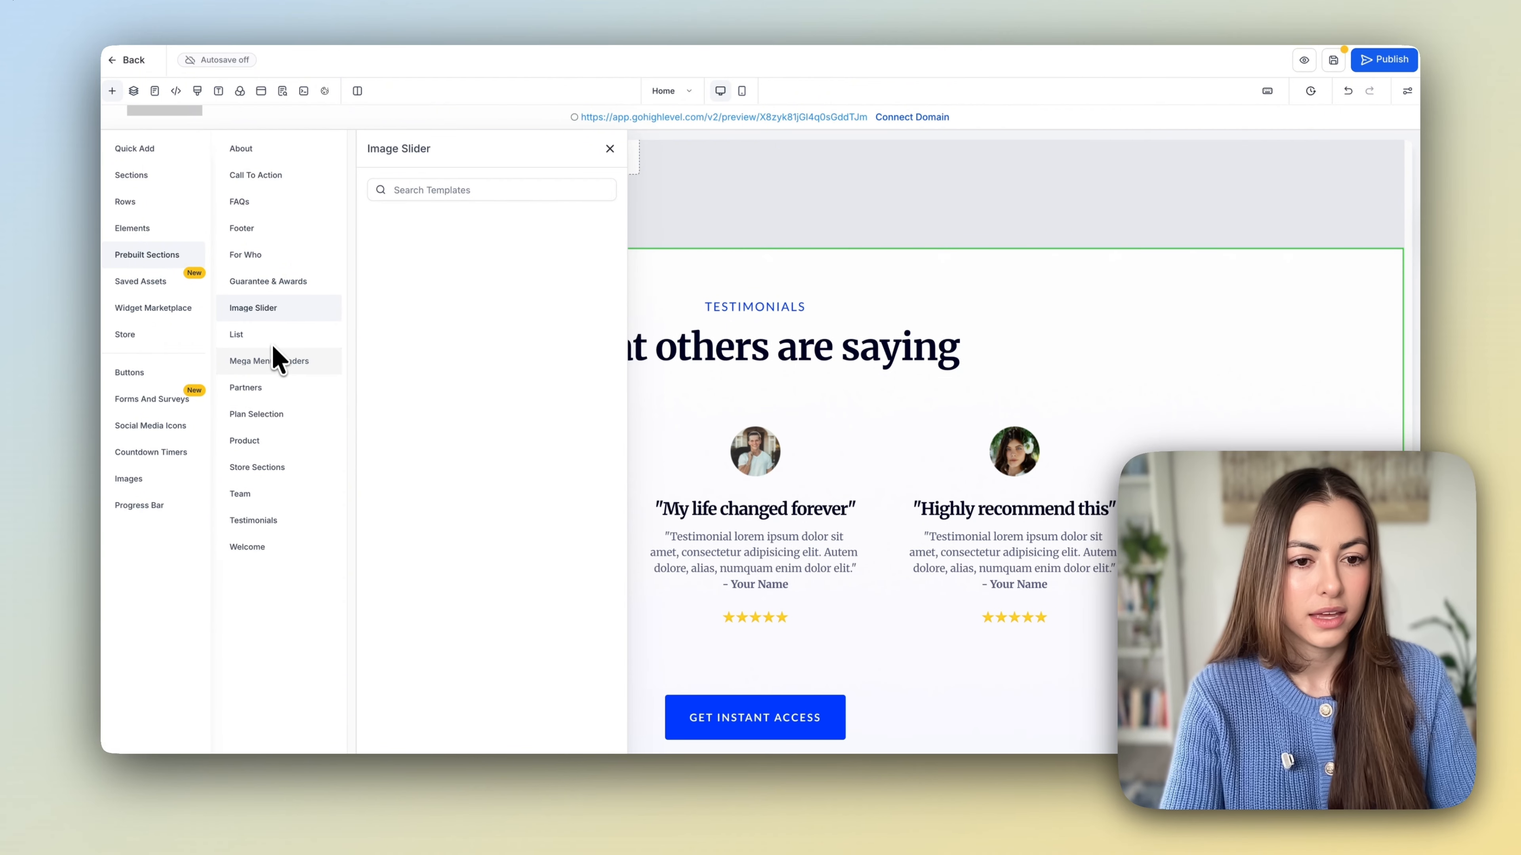
click(273, 230)
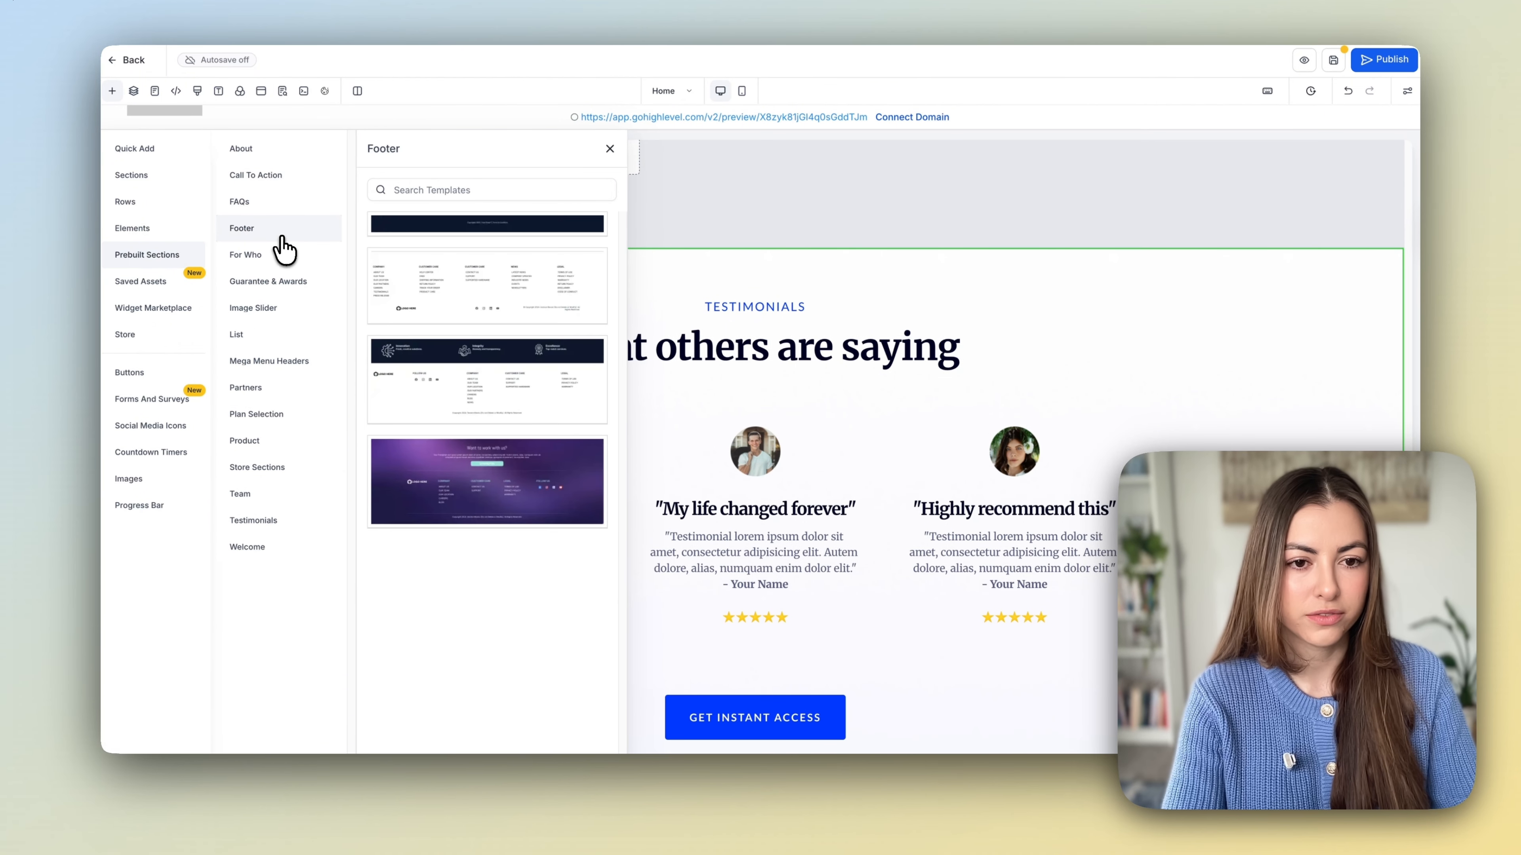
click(269, 204)
click(270, 179)
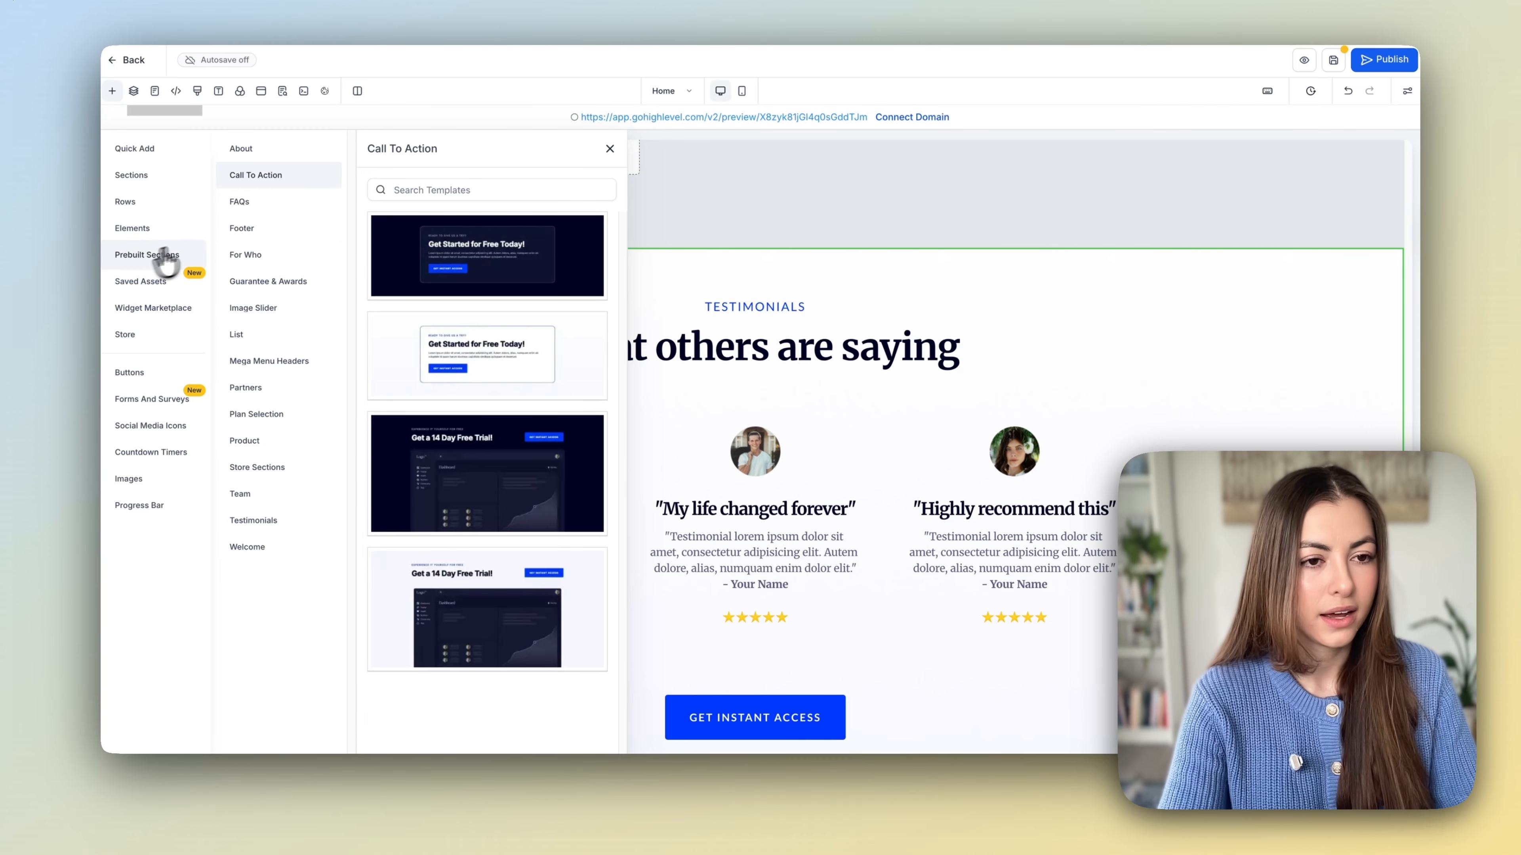
click(281, 444)
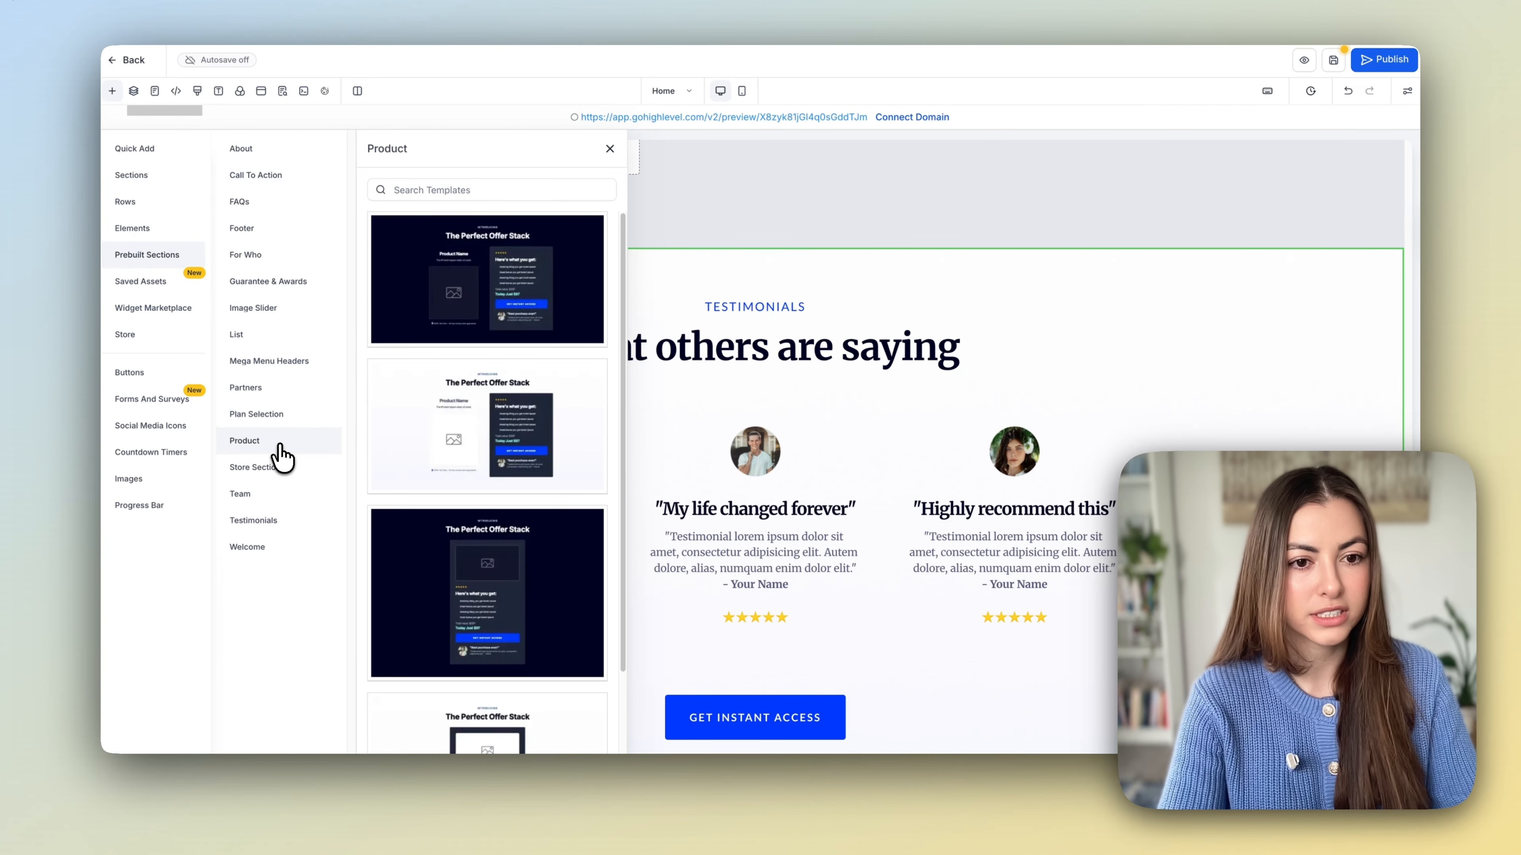
scroll(502, 517, down, 3)
click(268, 474)
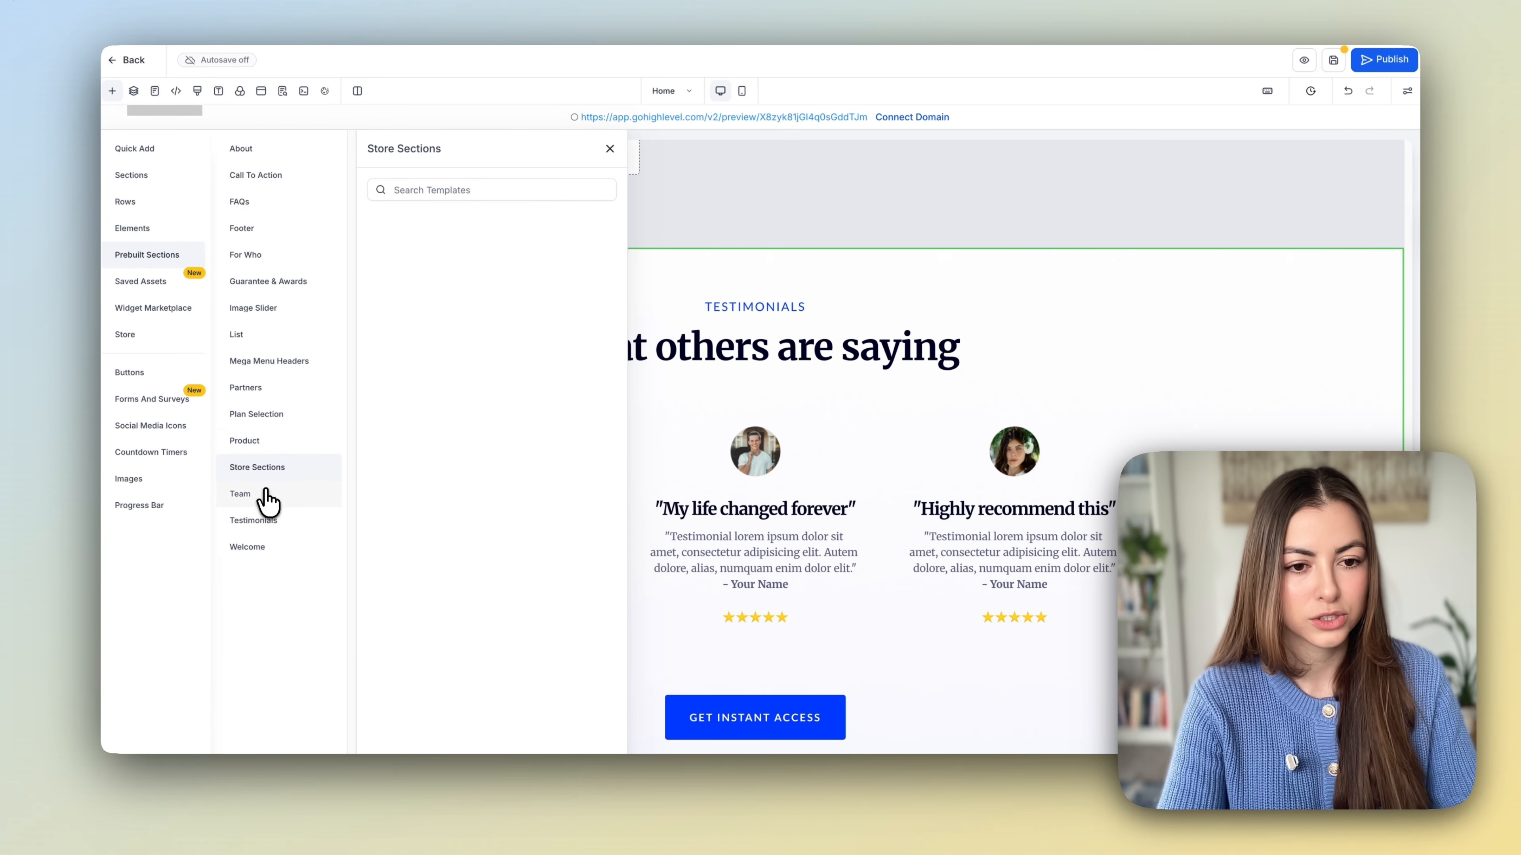
click(266, 498)
click(266, 527)
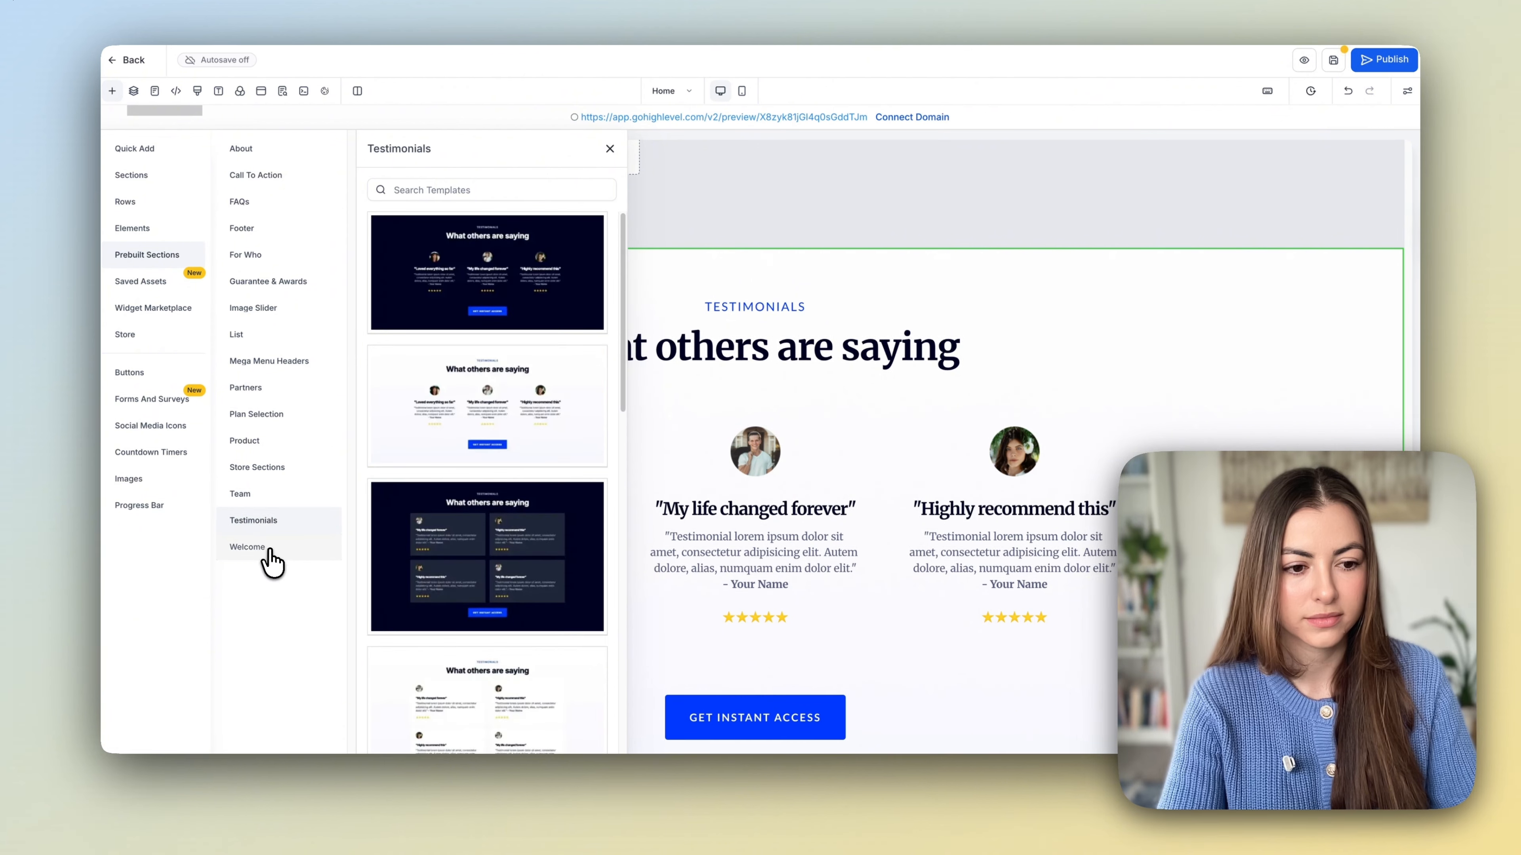
click(263, 547)
click(275, 230)
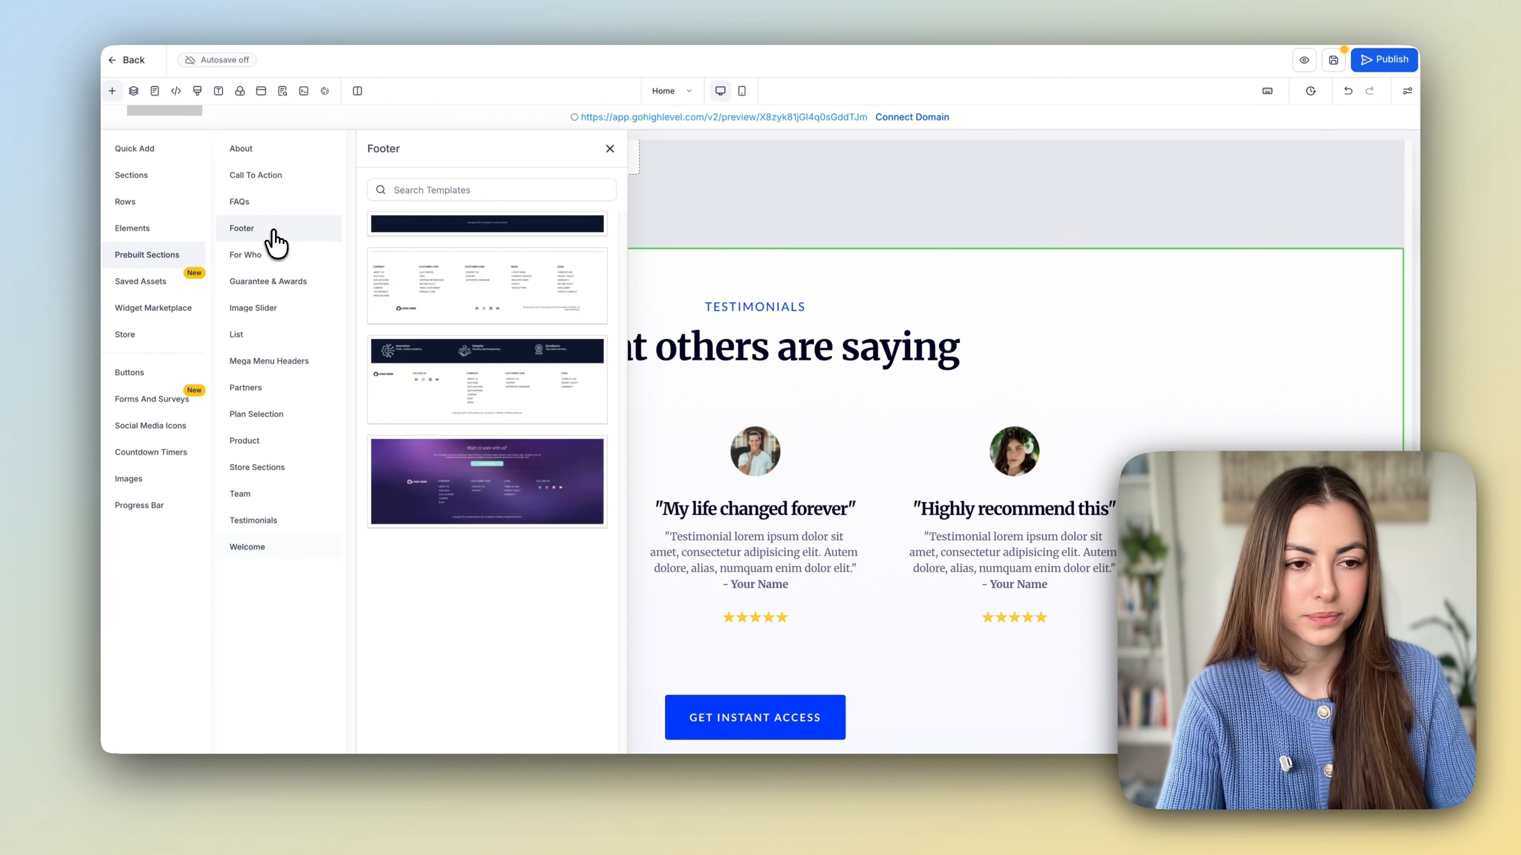
click(274, 202)
click(281, 176)
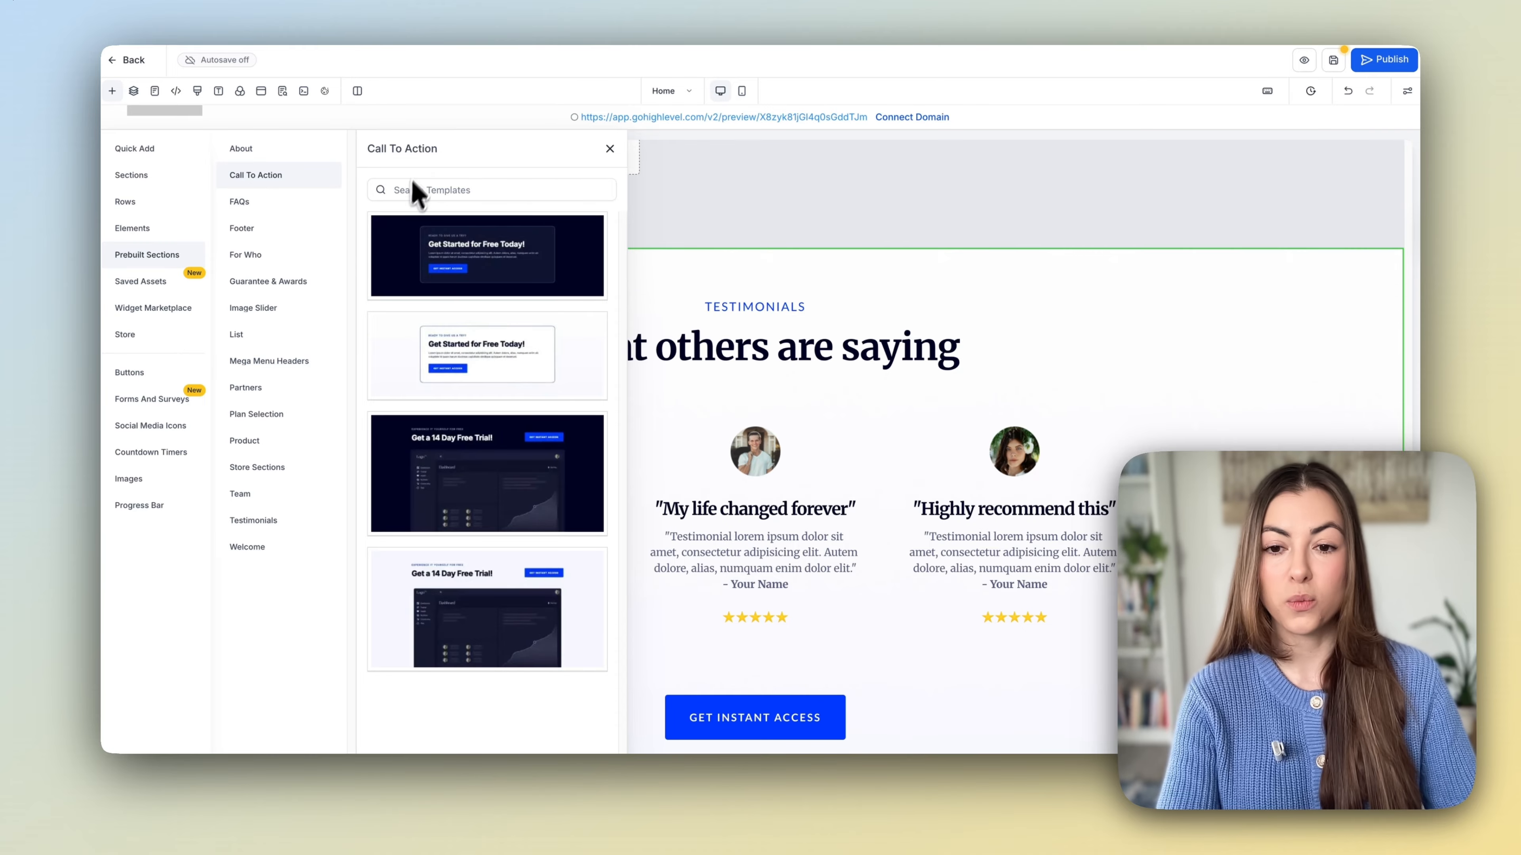
click(611, 149)
Set the site's headline font to the uploaded custom font SeriouslyNostalgic-Regular.
scroll(818, 377, up, 15)
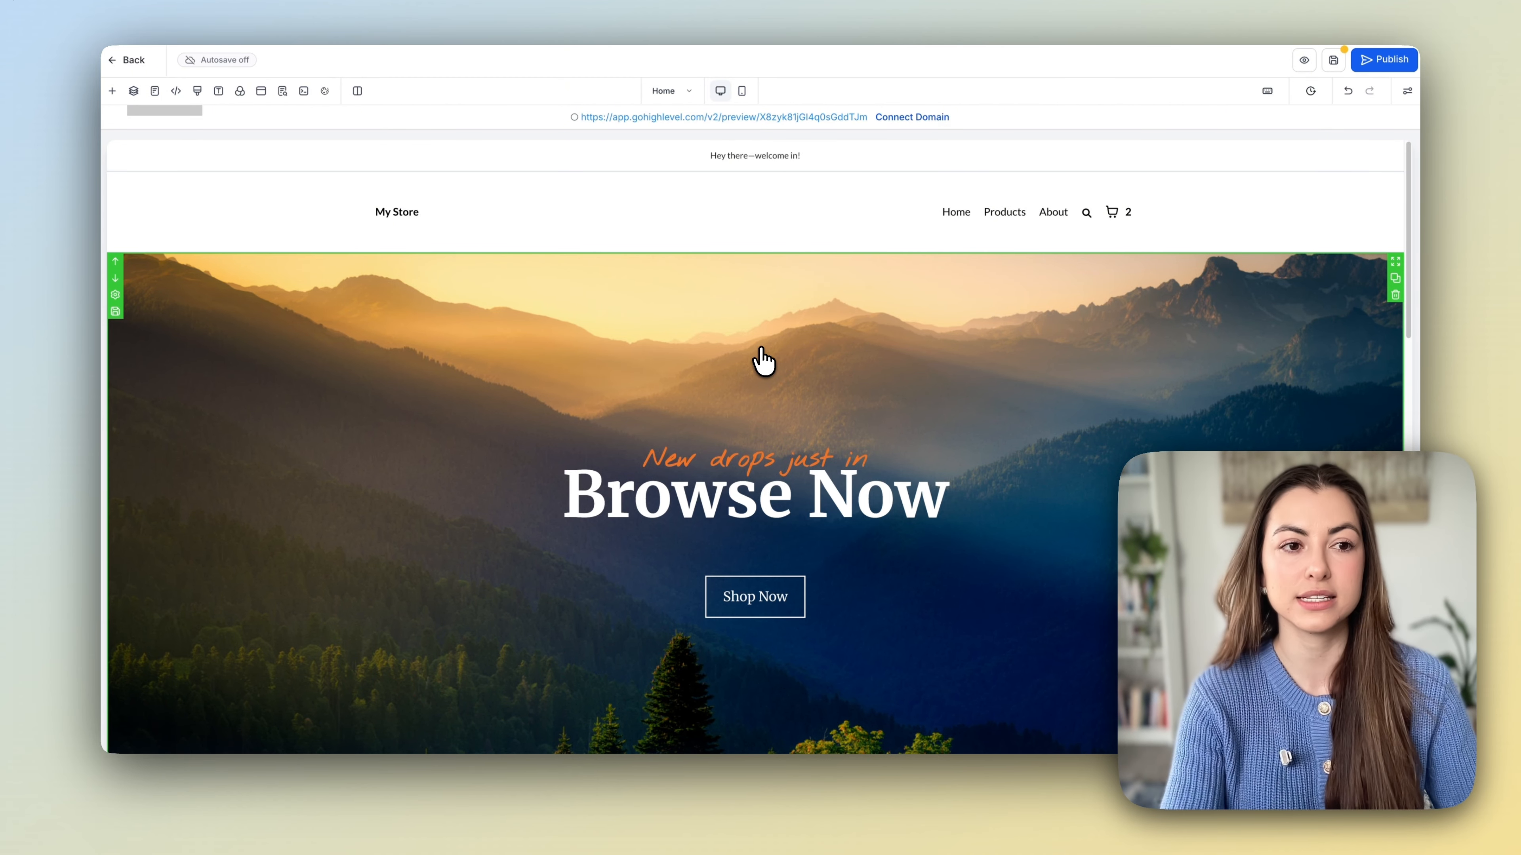
click(219, 93)
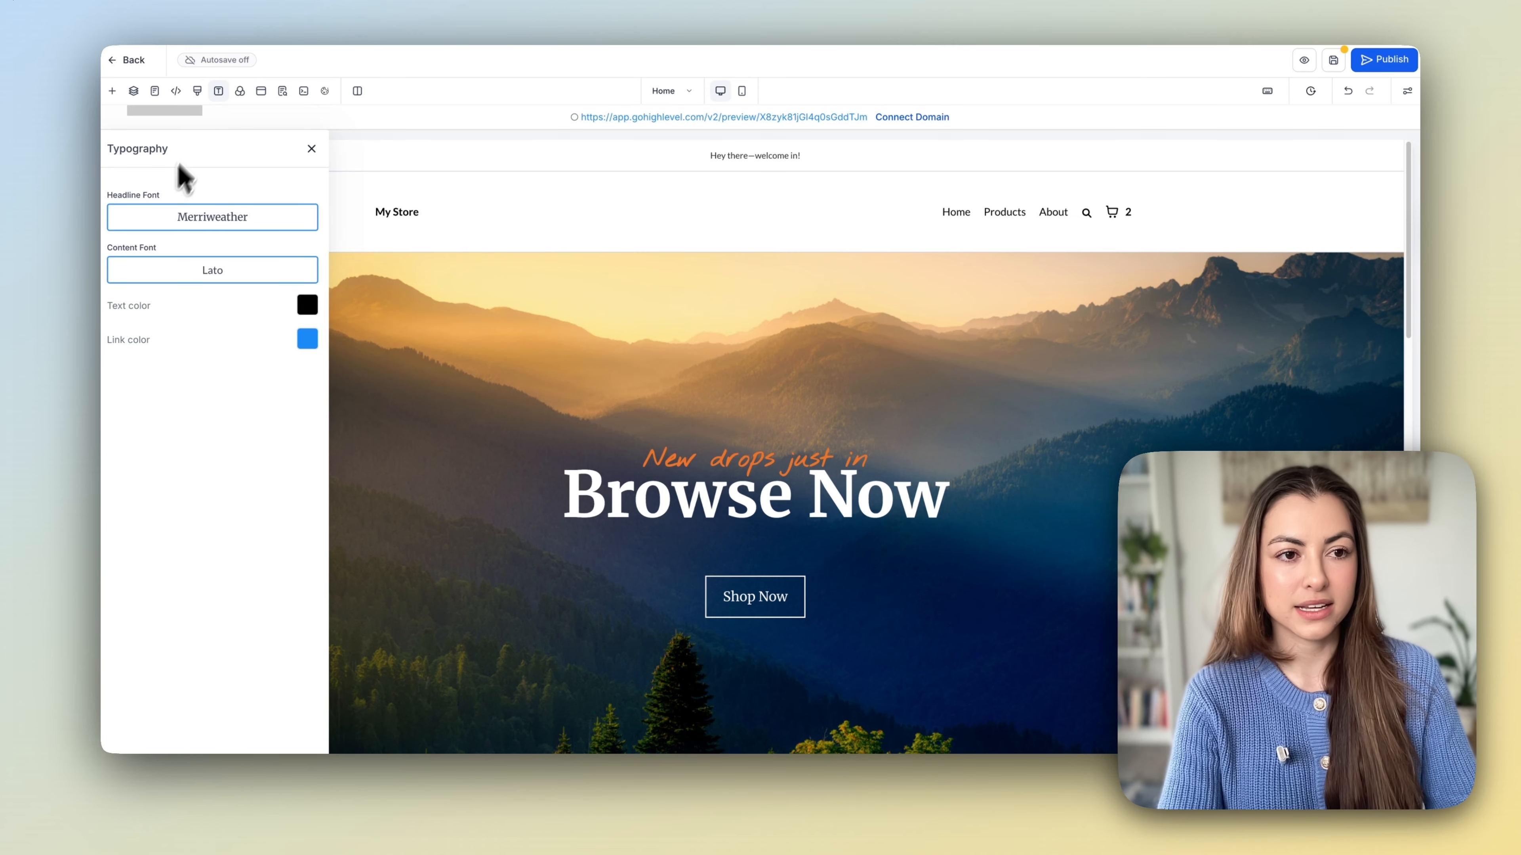
click(214, 219)
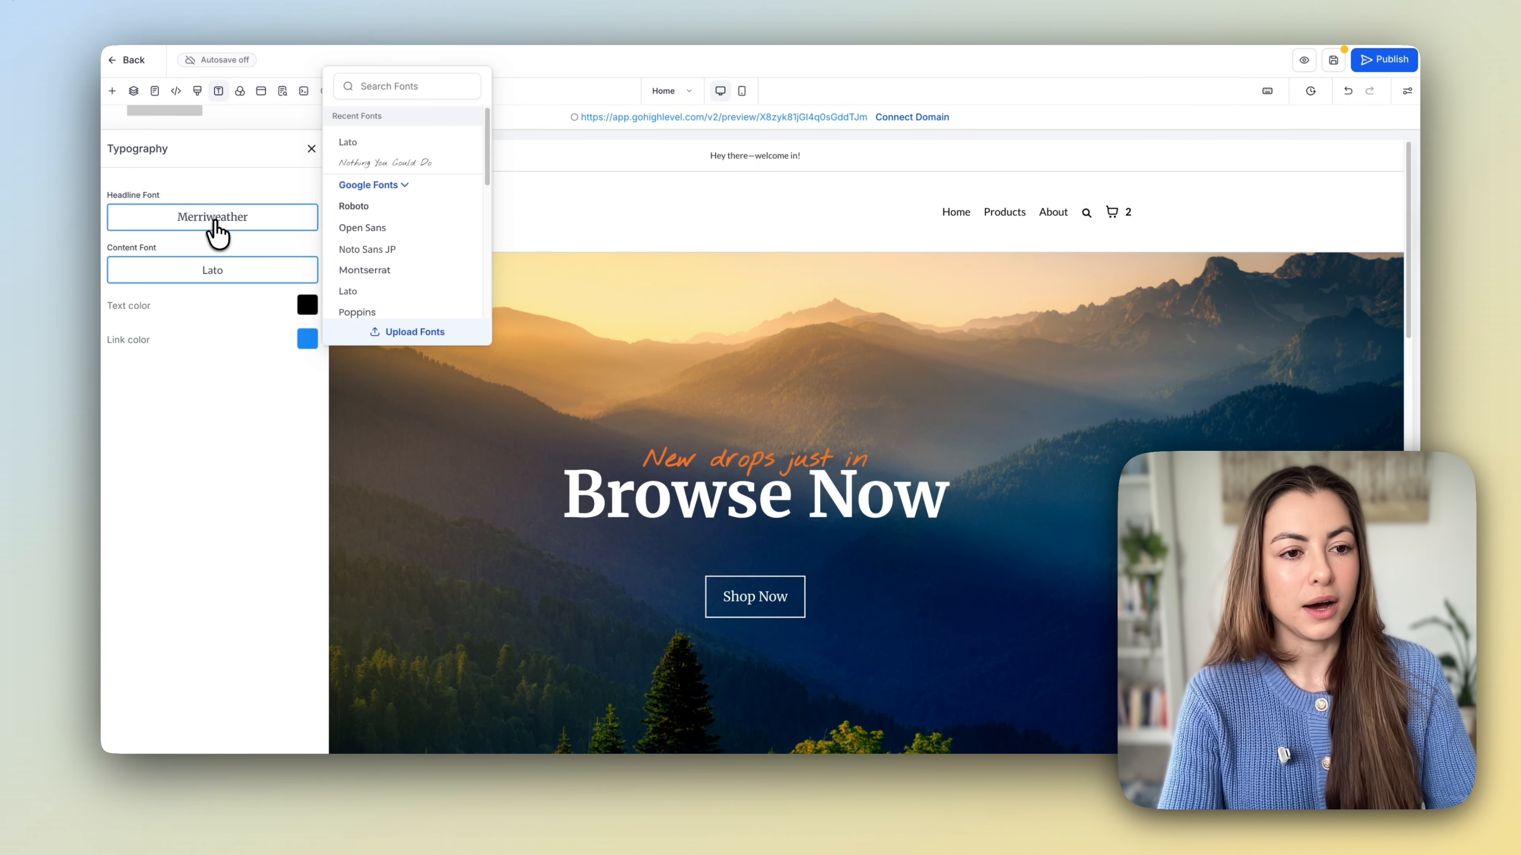
scroll(423, 228, down, 15)
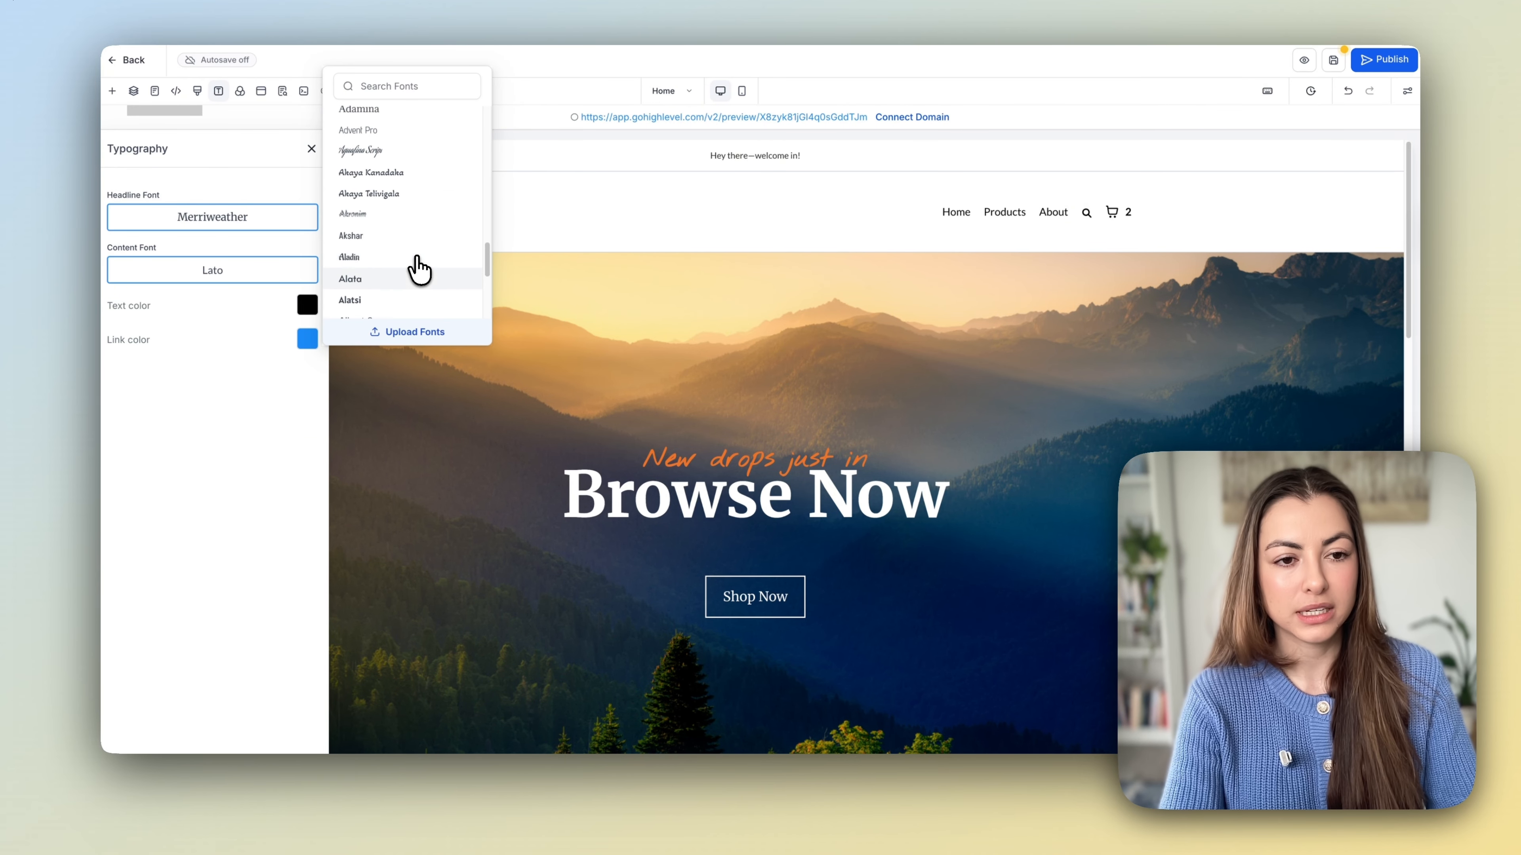
scroll(420, 258, up, 15)
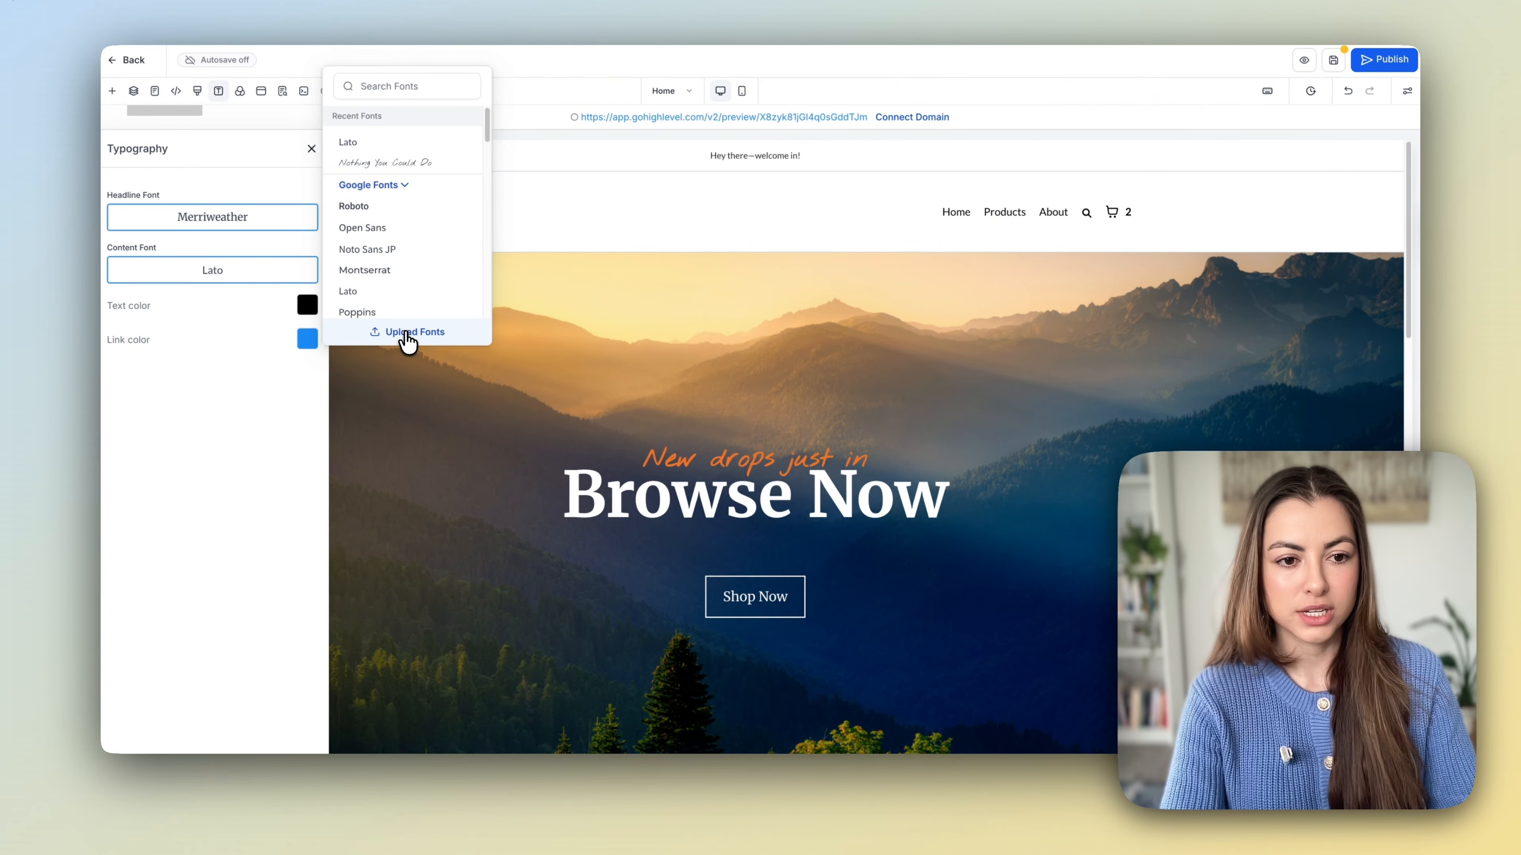
click(419, 333)
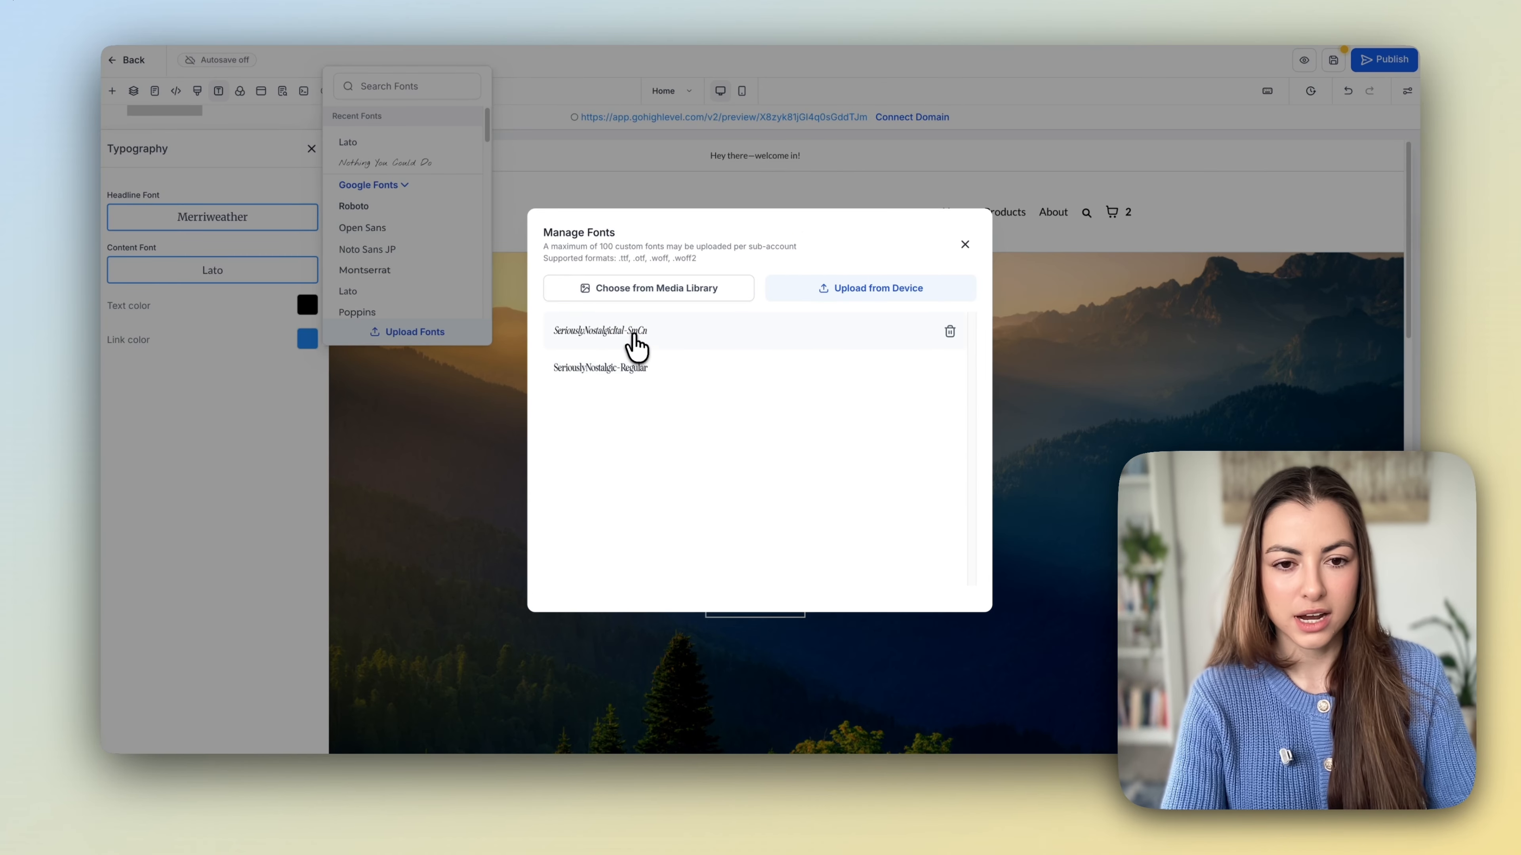
click(601, 367)
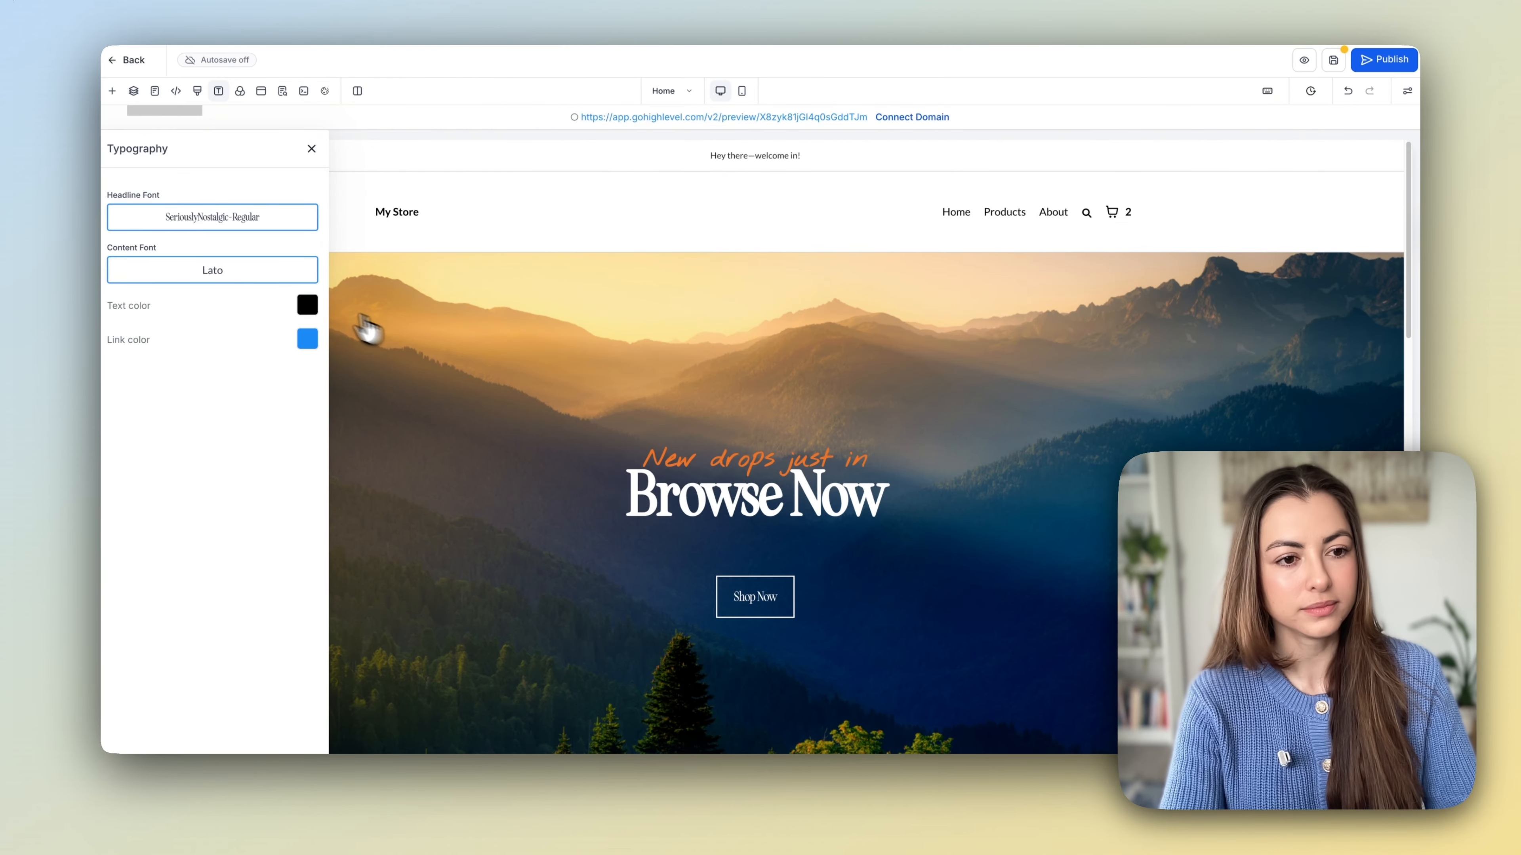
Set the site's content font to Plus Jakarta Sans.
click(235, 290)
scroll(396, 308, down, 5)
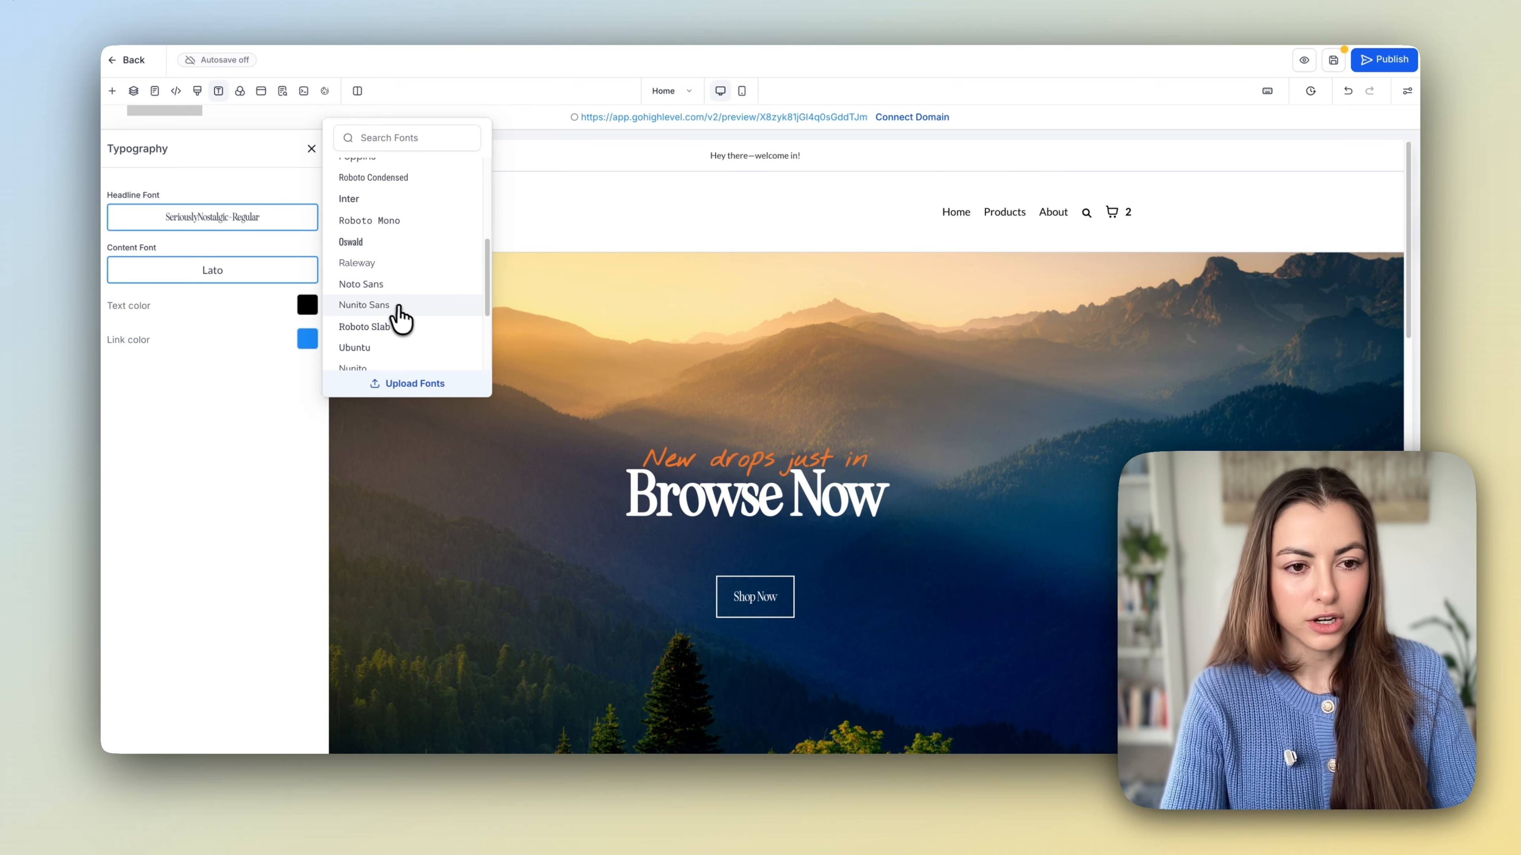
scroll(405, 321, down, 10)
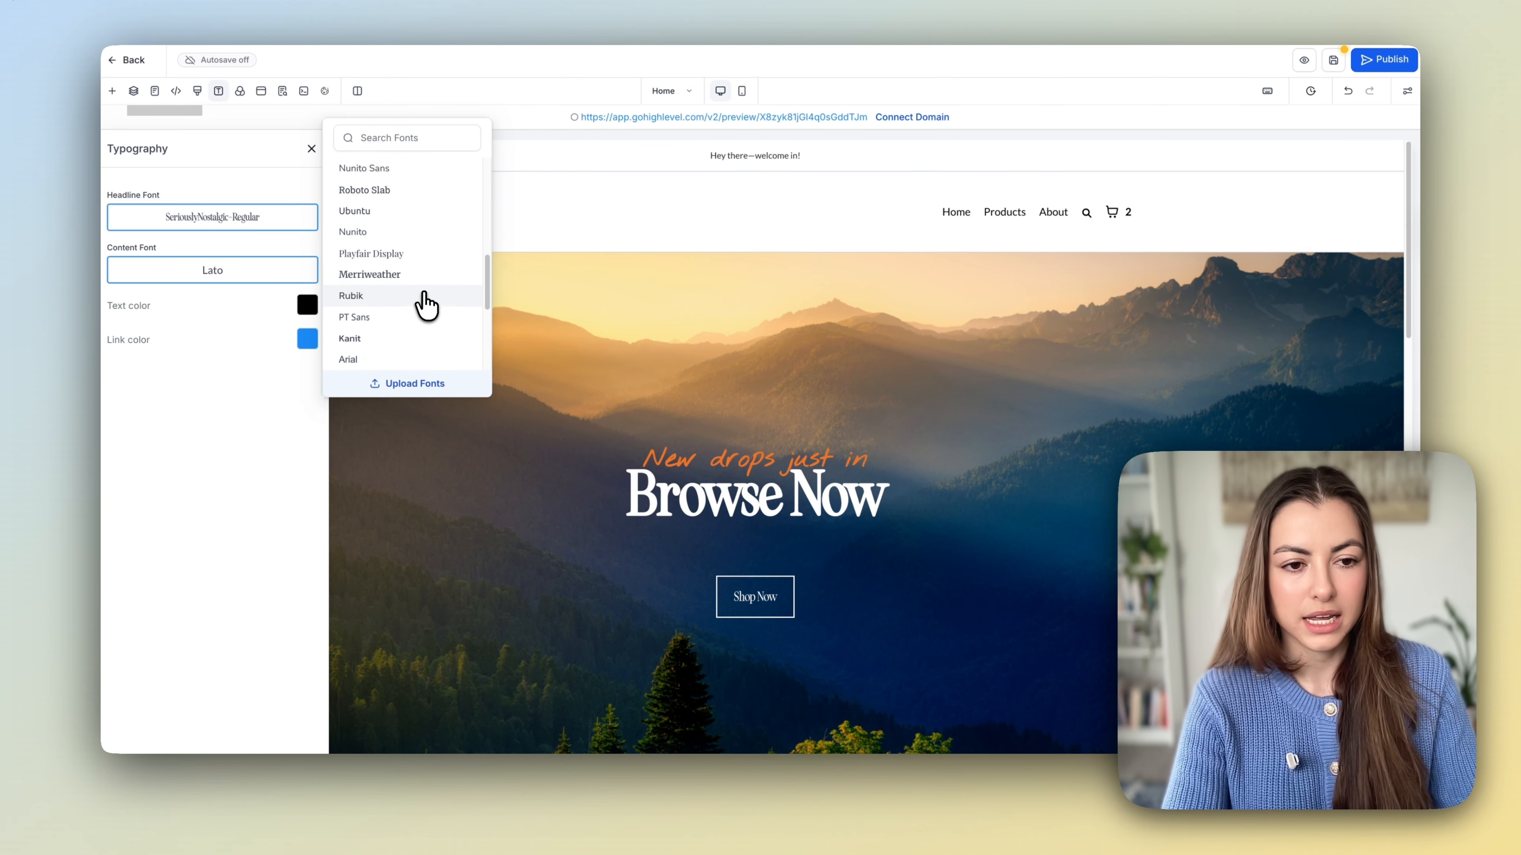
scroll(413, 323, down, 1)
click(400, 336)
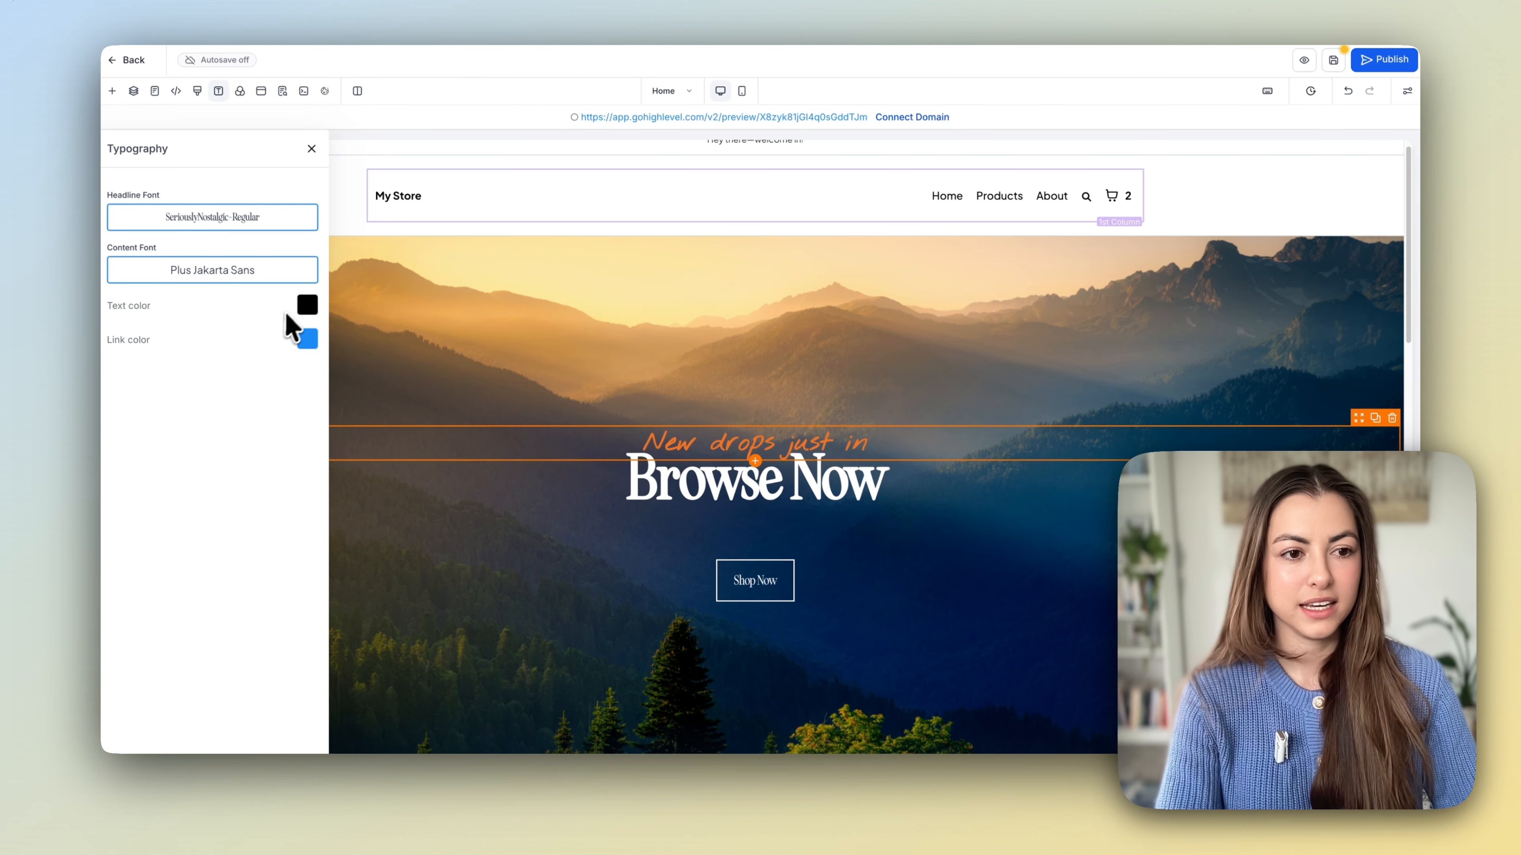
click(307, 305)
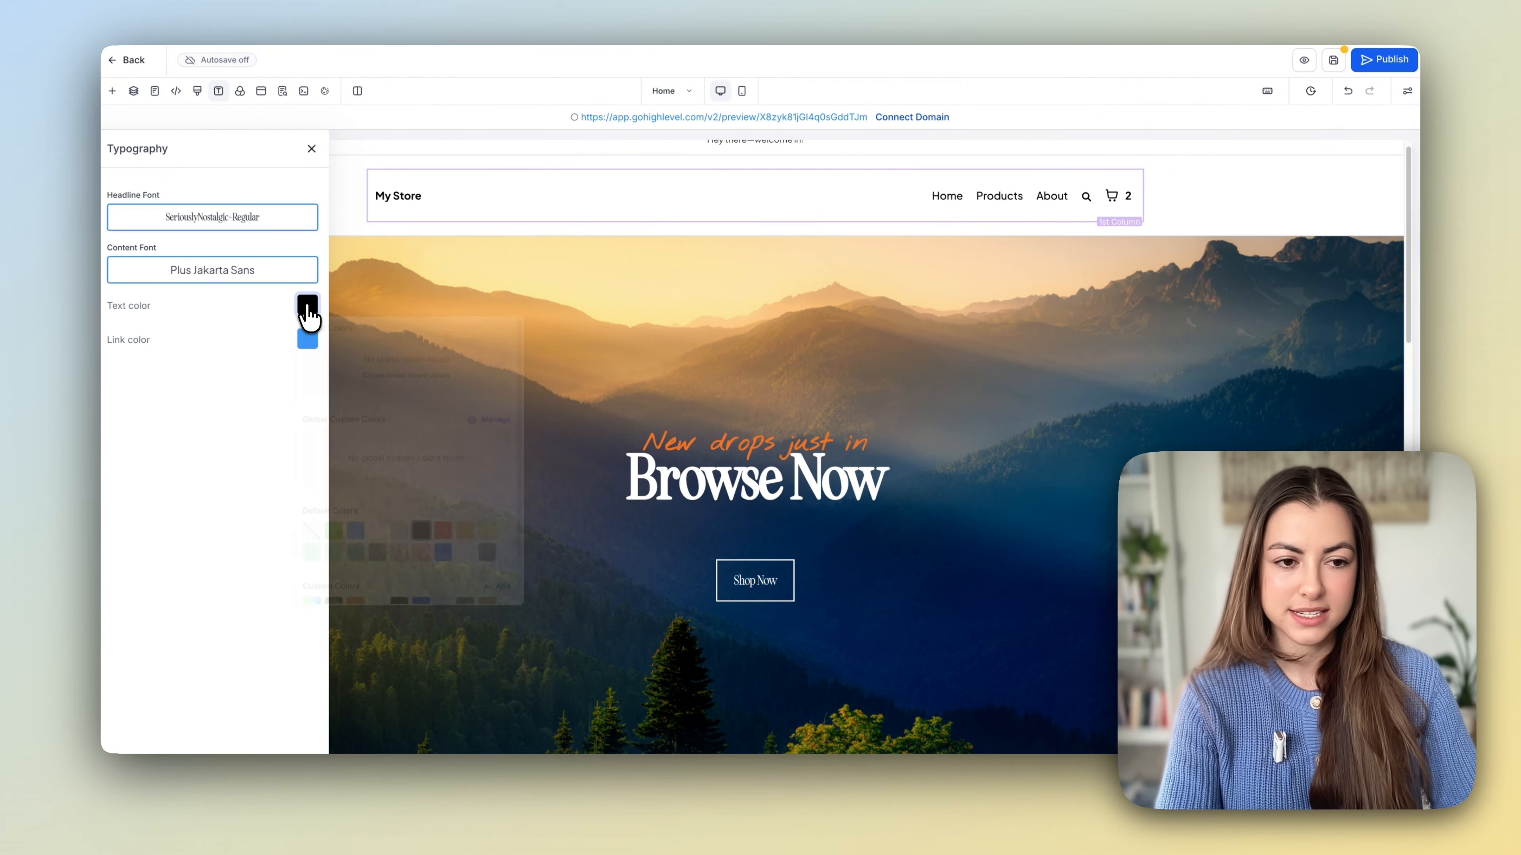
scroll(404, 584, down, 1)
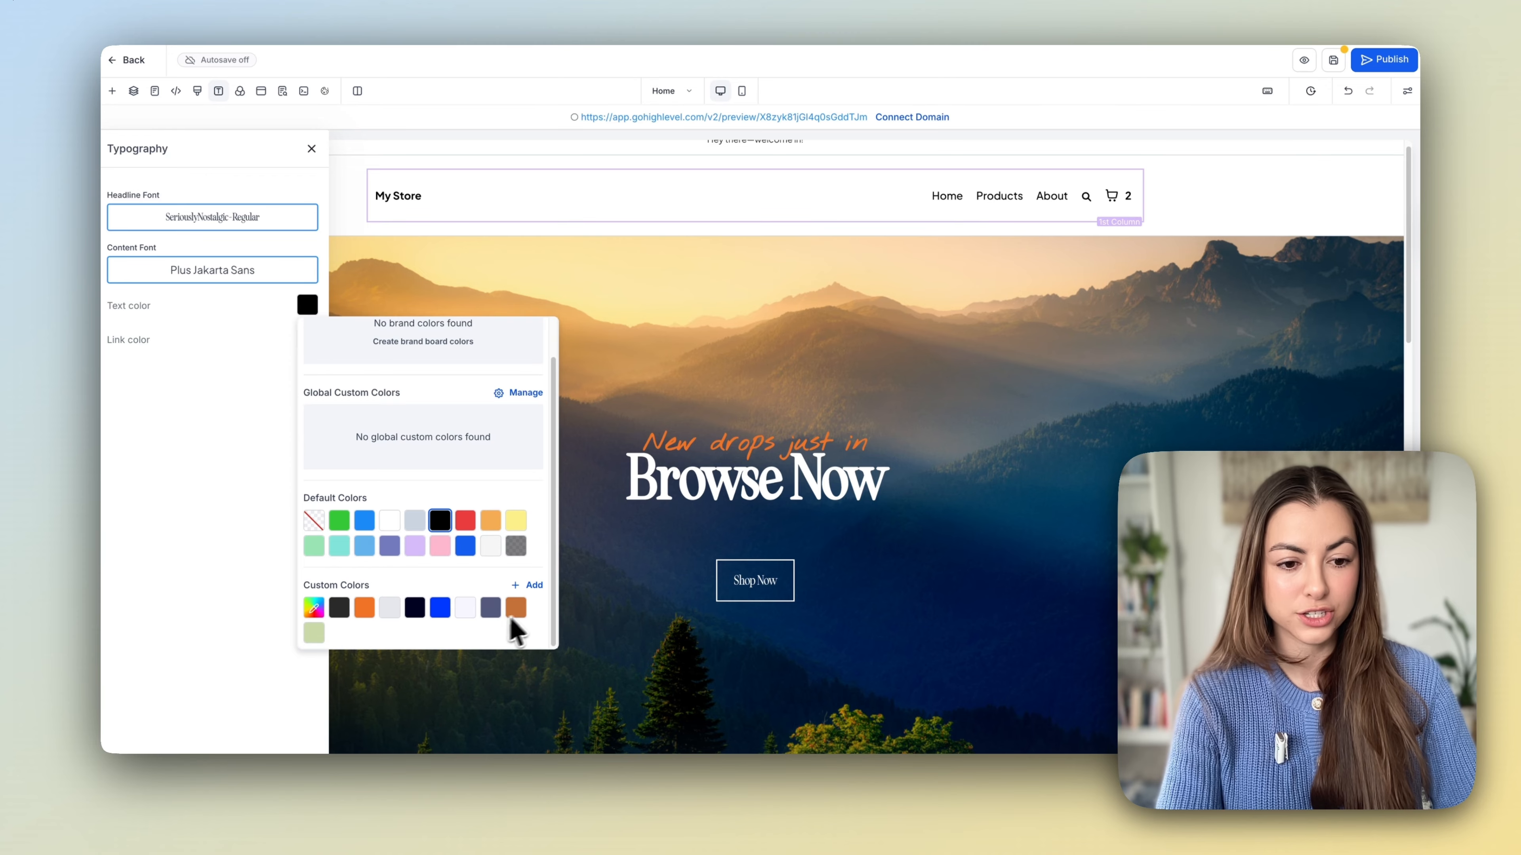
click(515, 587)
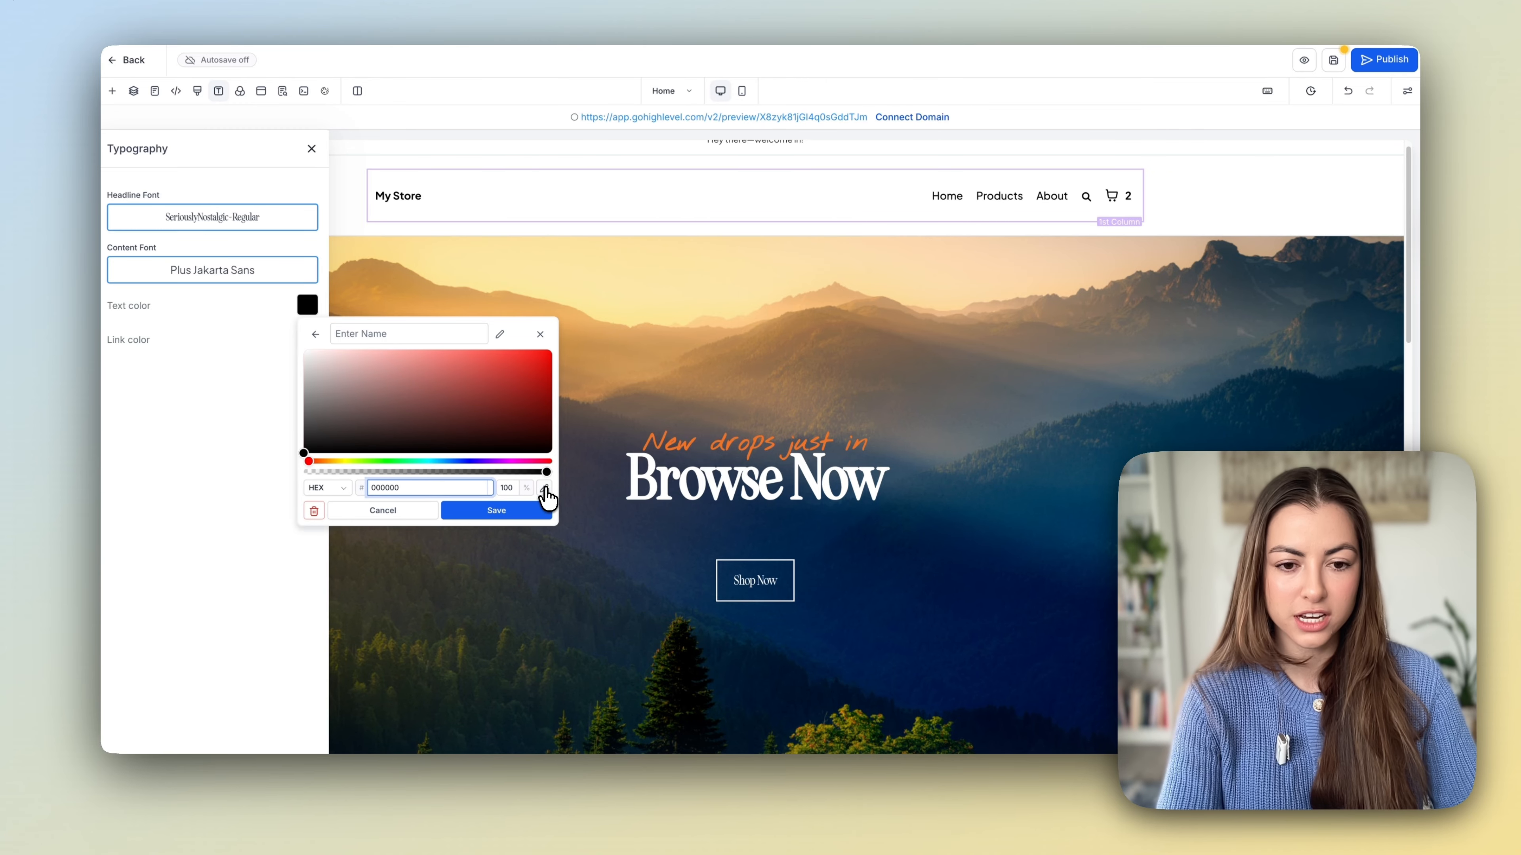
click(544, 488)
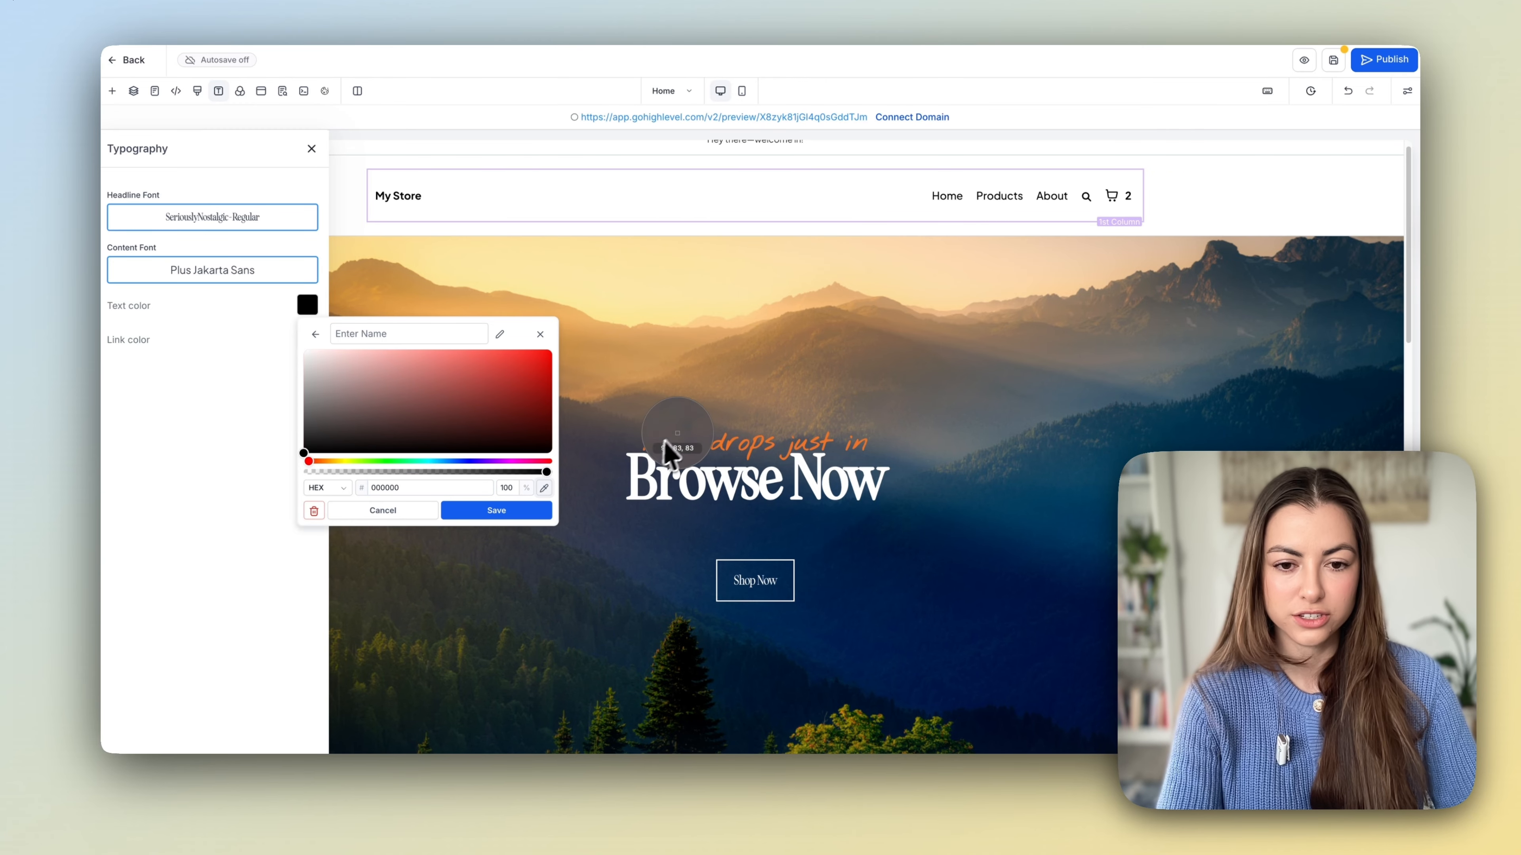
click(711, 443)
click(314, 336)
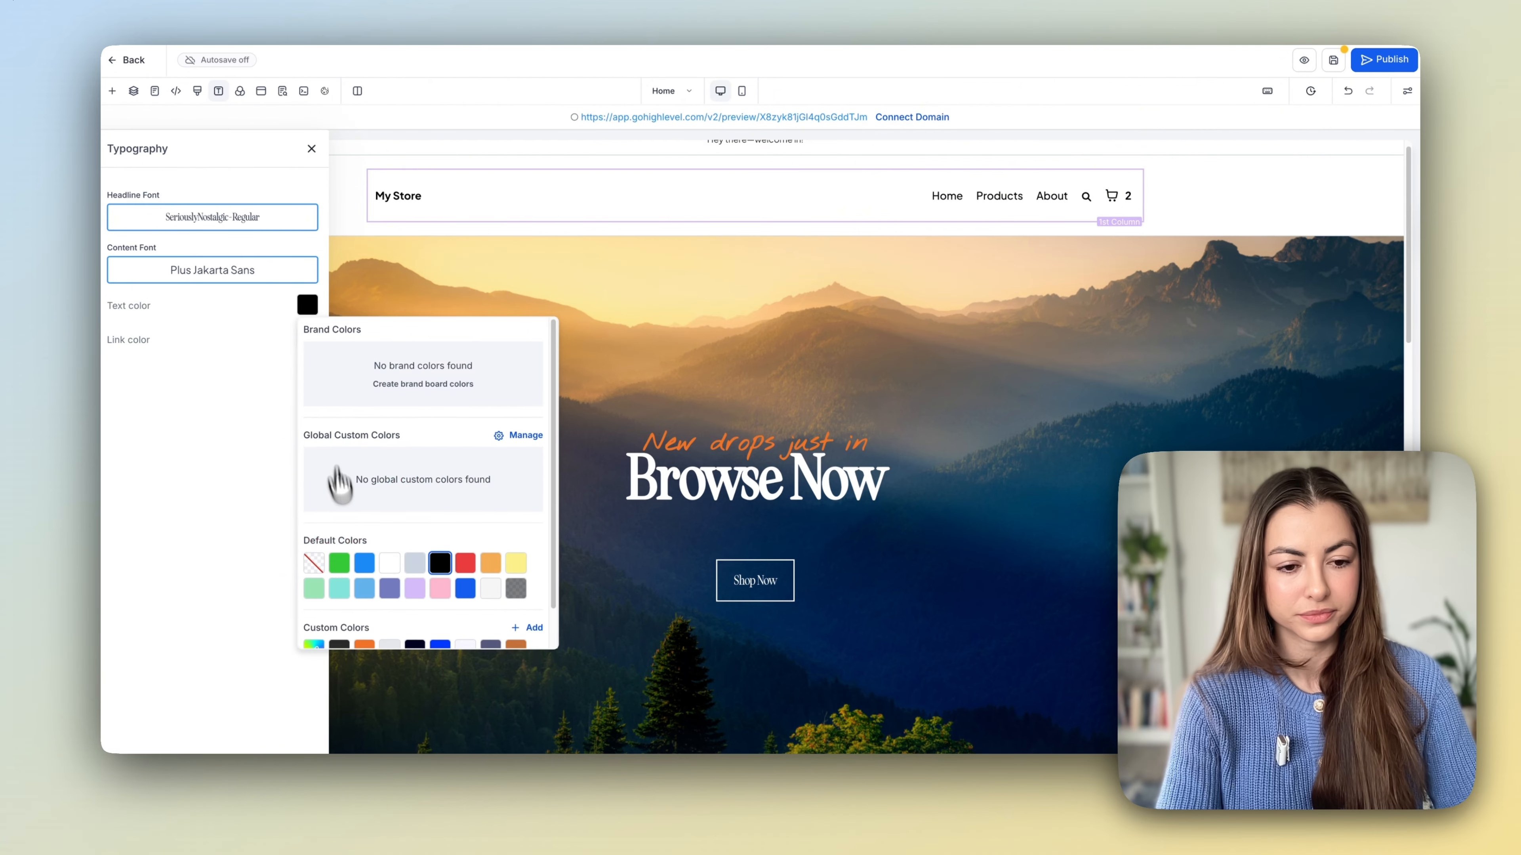
Set the typography text color to the saved brownish-orange custom color.
scroll(339, 482, down, 1)
click(516, 608)
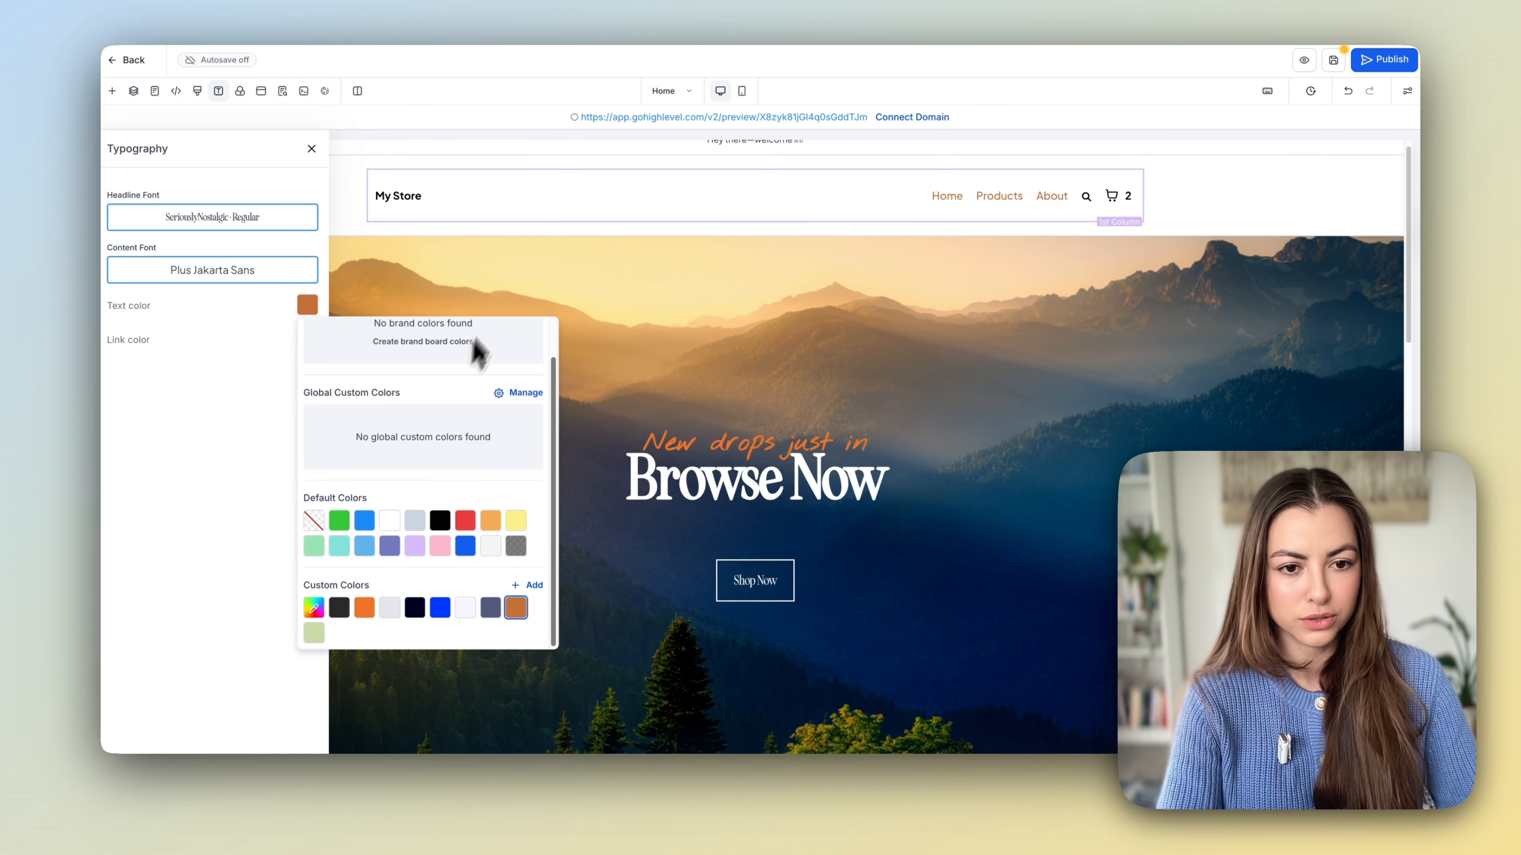
click(373, 228)
click(346, 214)
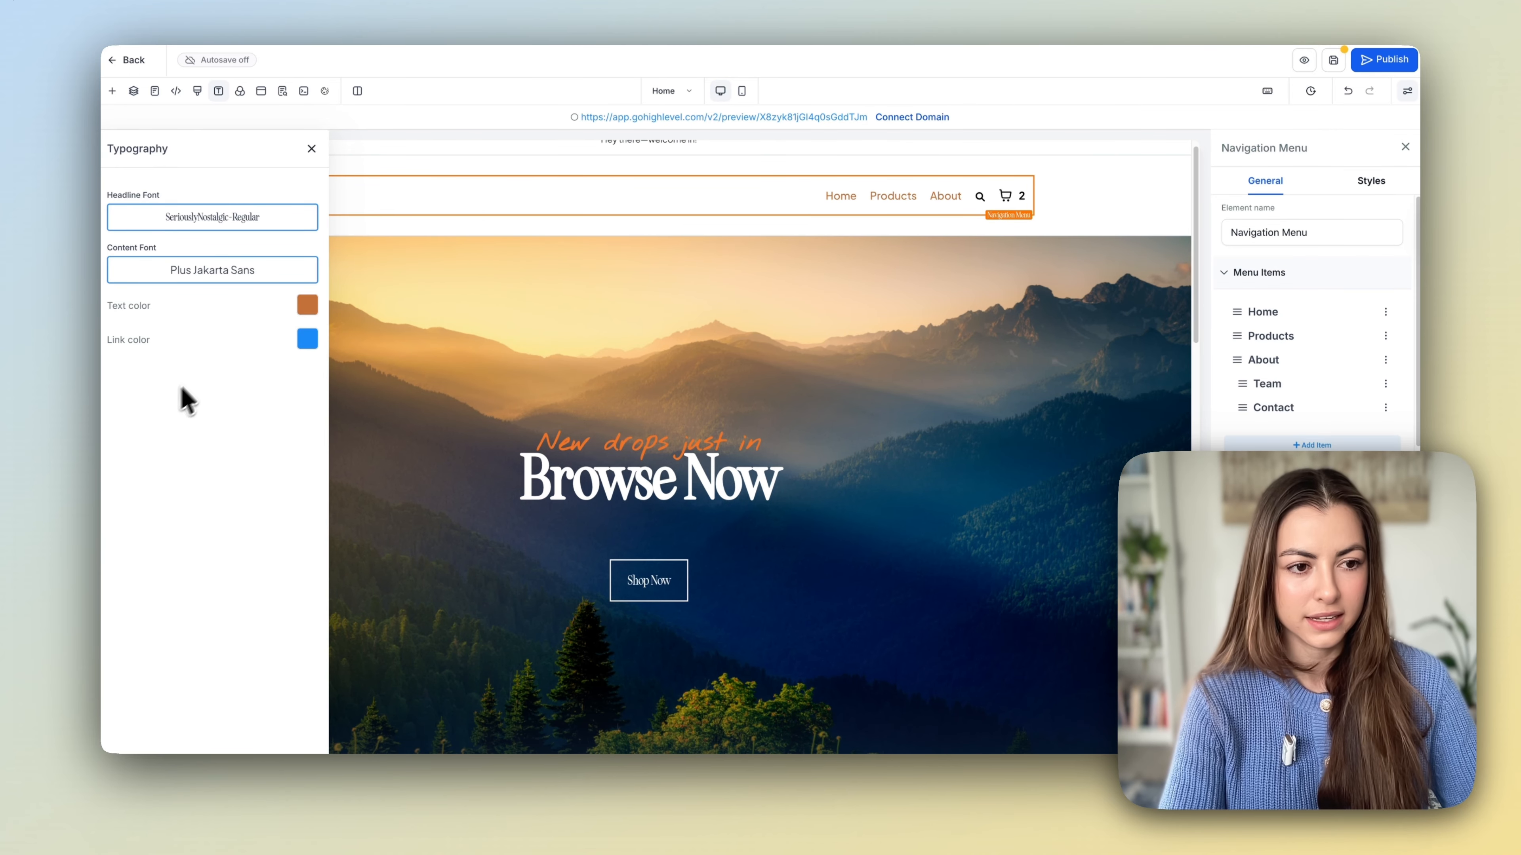
Switch to the desktop color picker and copy the hex code 162035 of the dark navy swatch in the Plannerfly palette.
click(308, 305)
scroll(407, 550, down, 1)
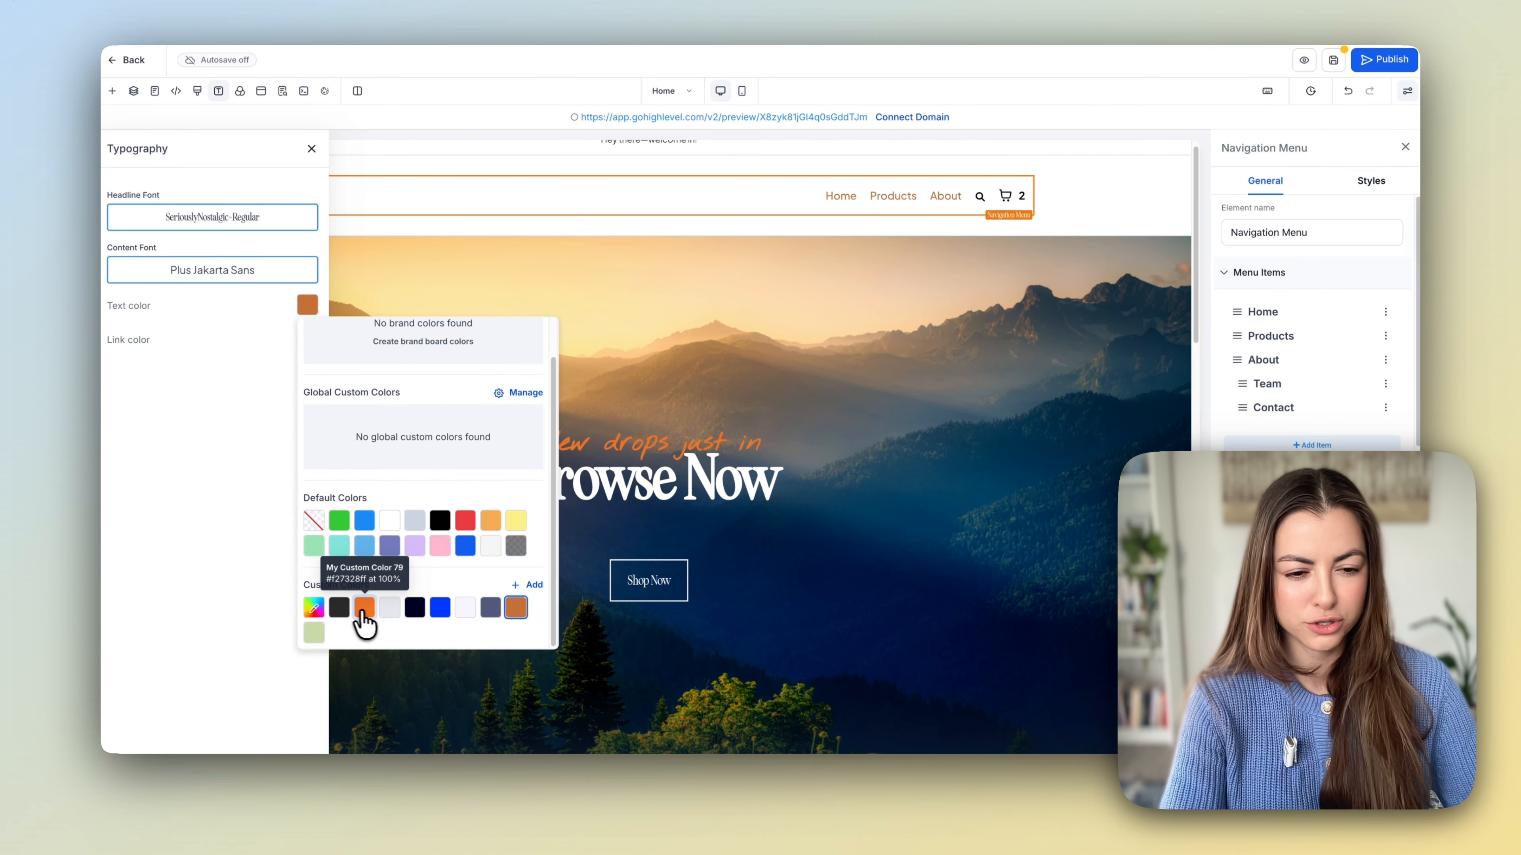
click(816, 750)
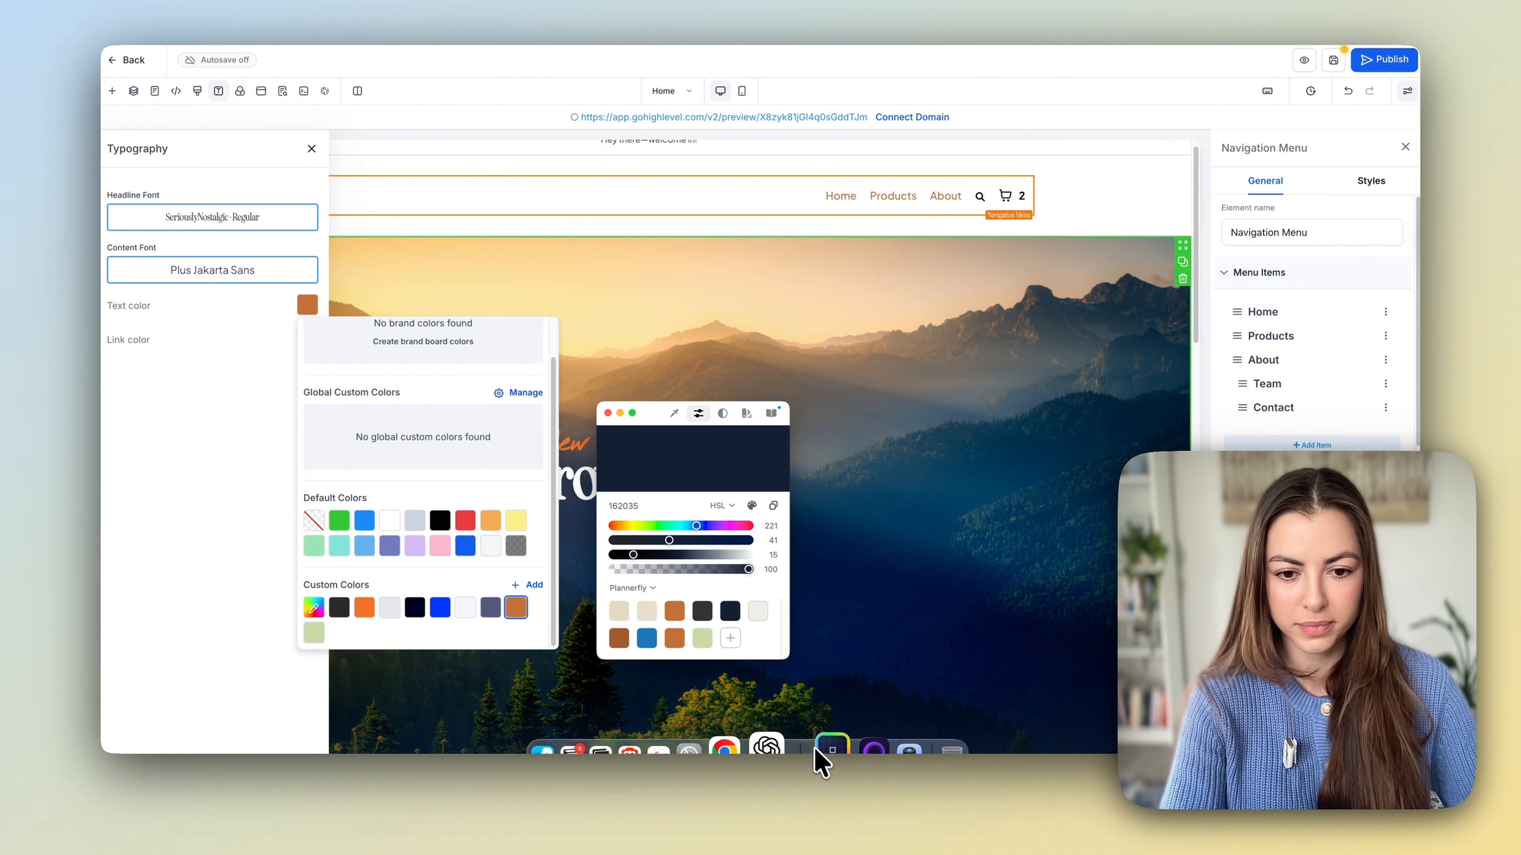
click(704, 614)
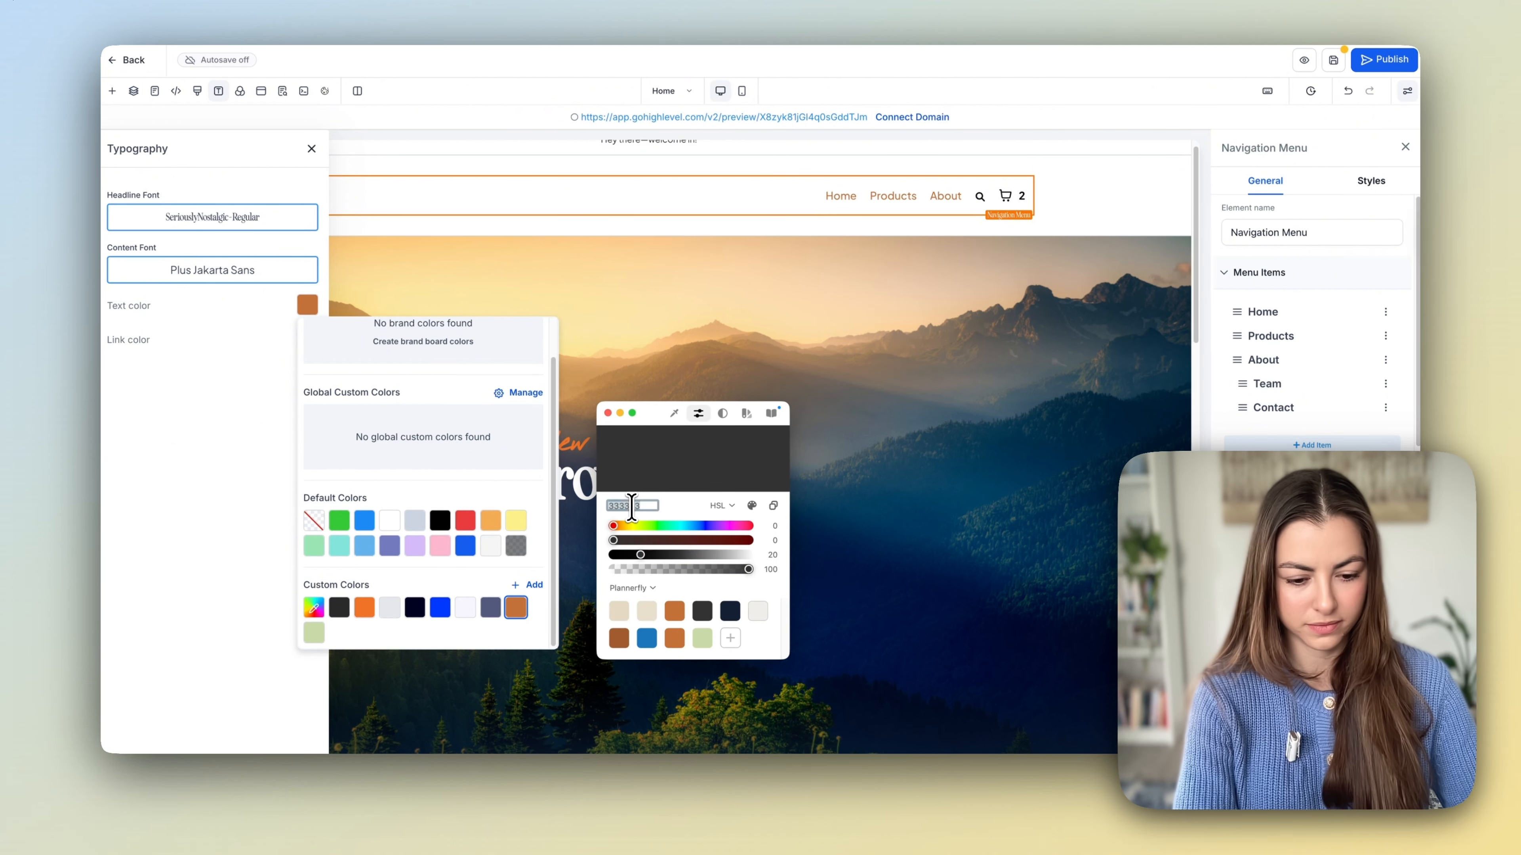
click(728, 613)
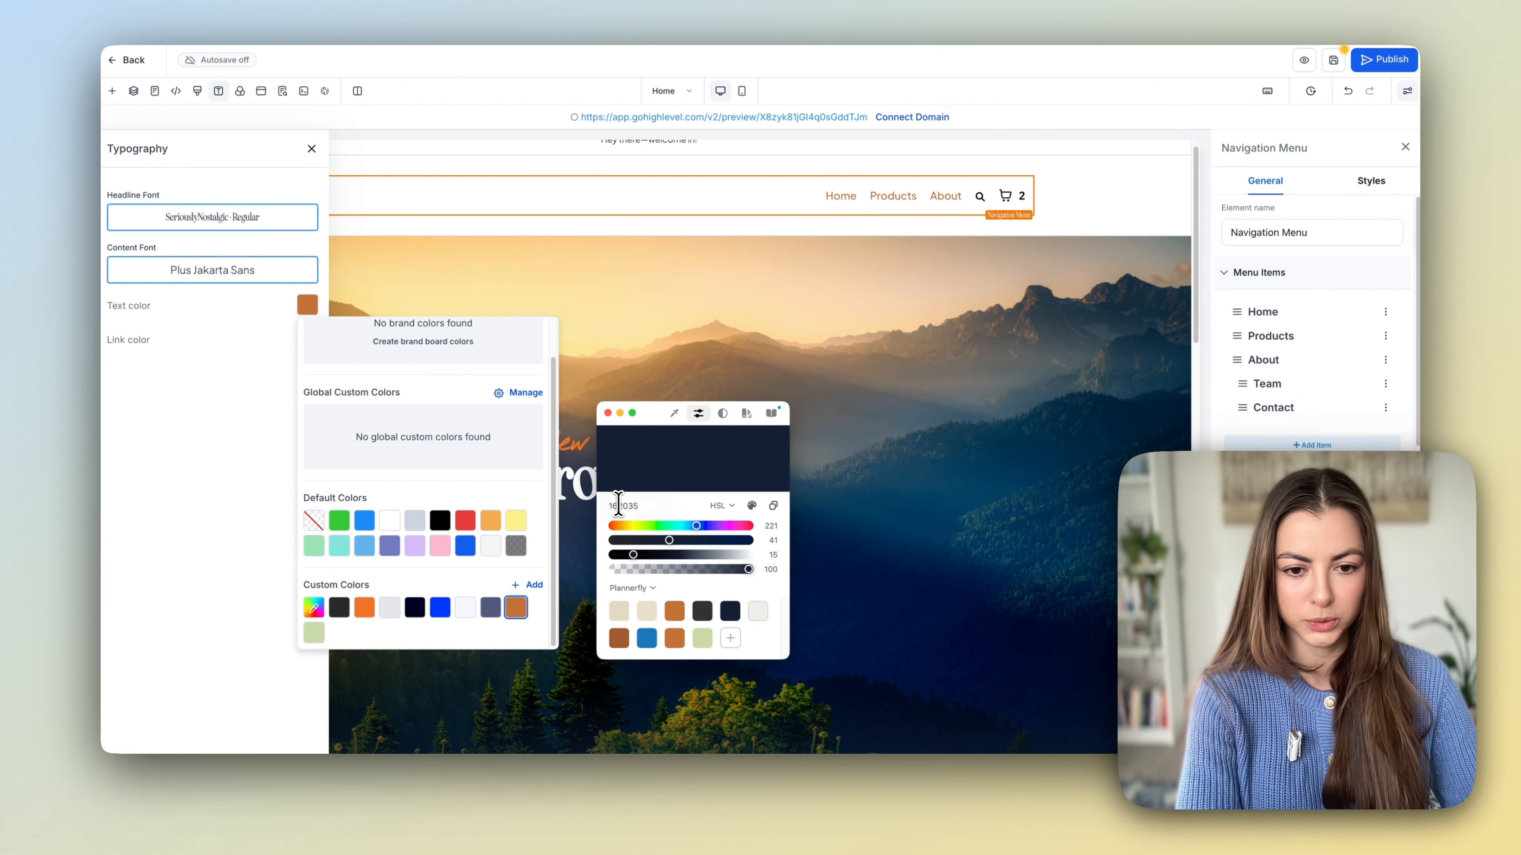
Add 162035 as a new custom color and apply it as the typography text color.
click(490, 635)
click(527, 585)
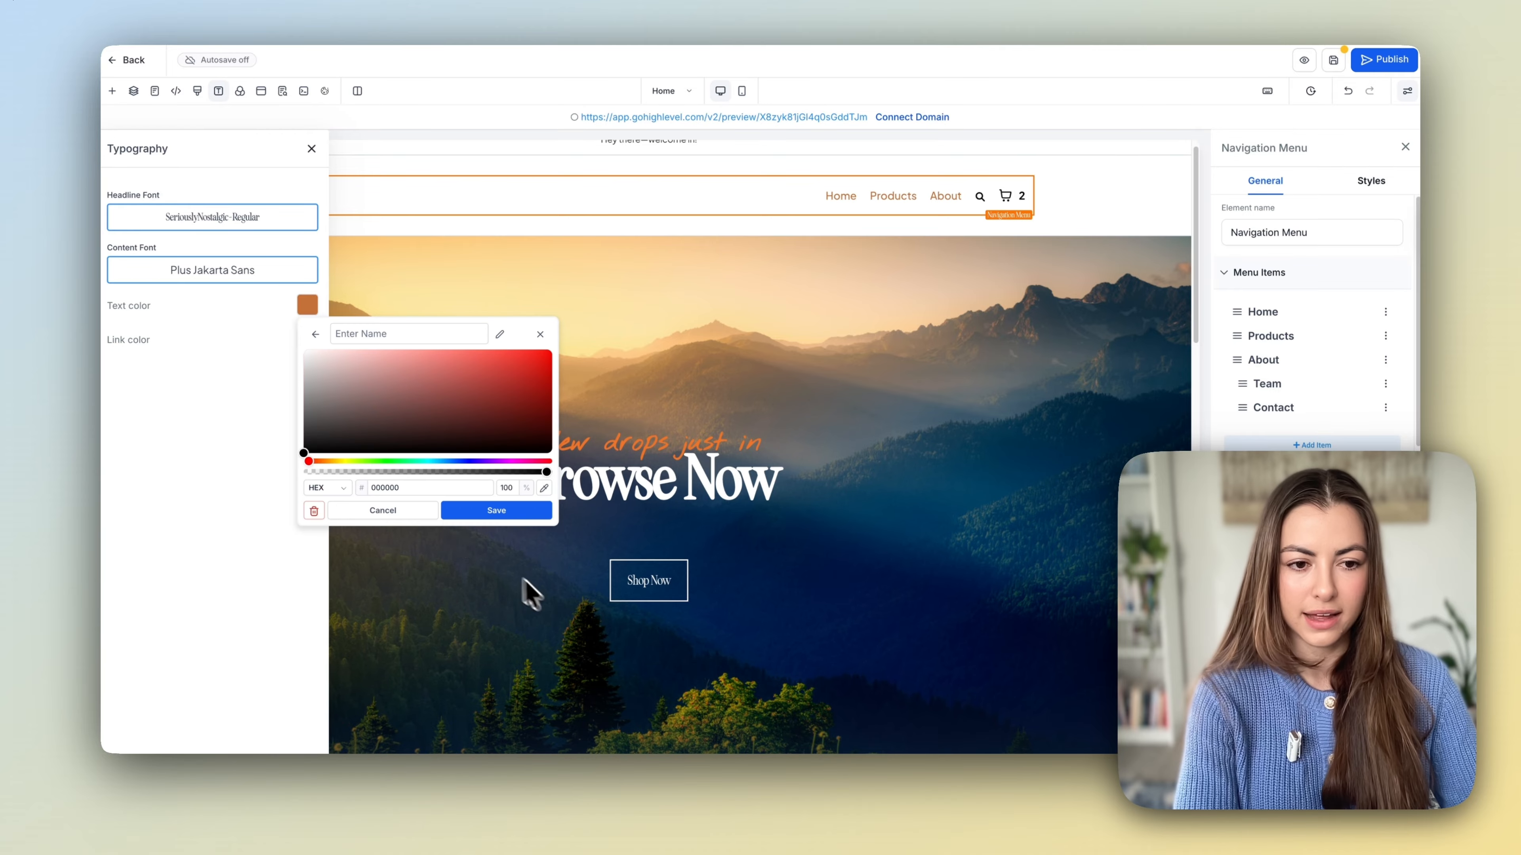
click(470, 513)
click(194, 403)
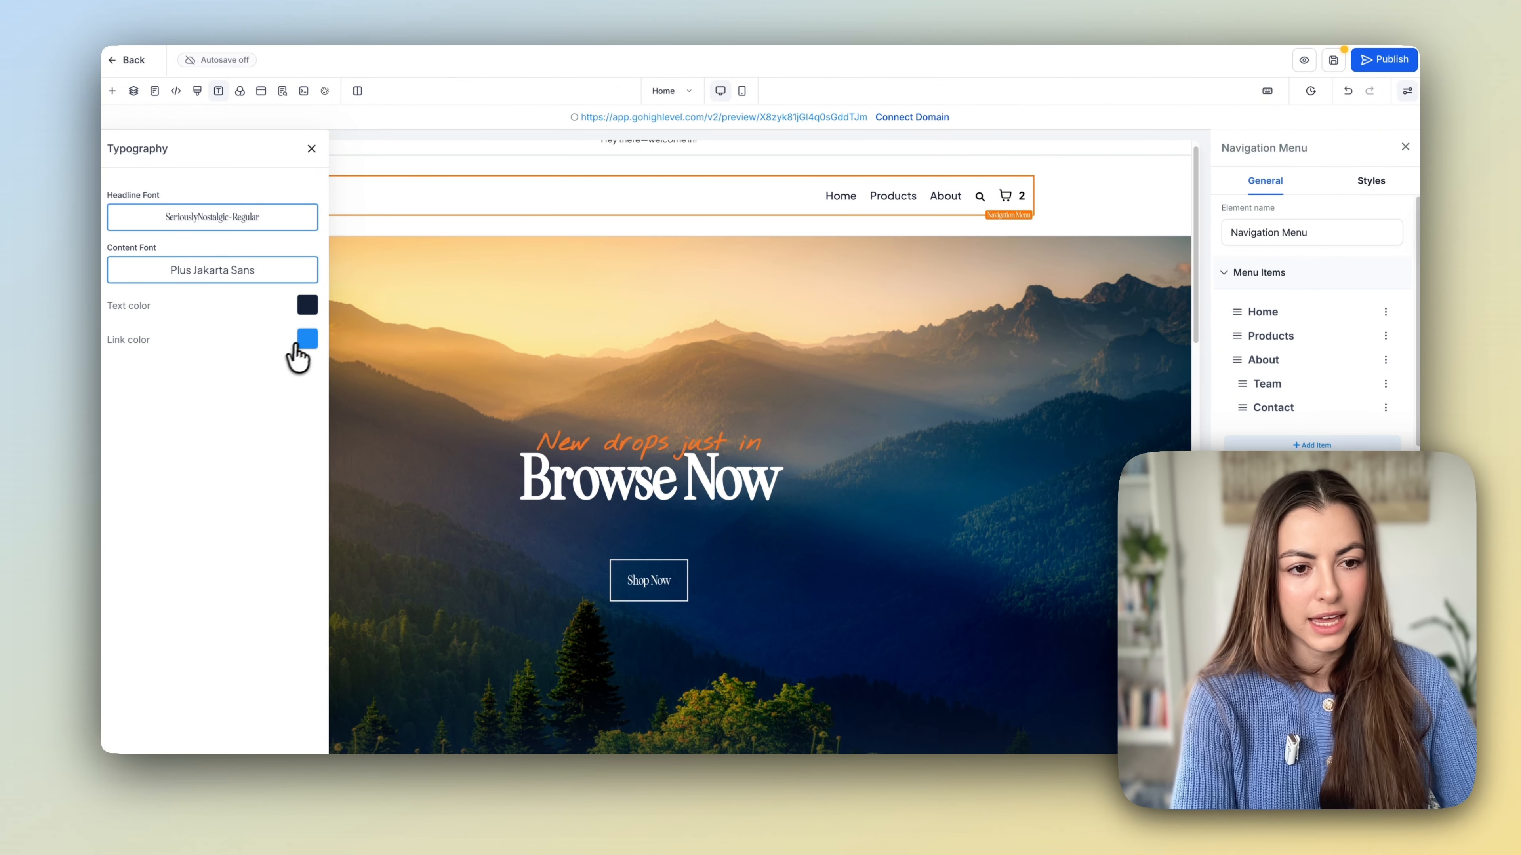
Set the typography link color to the saved brownish-orange custom color c47239.
click(306, 339)
scroll(498, 662, down, 1)
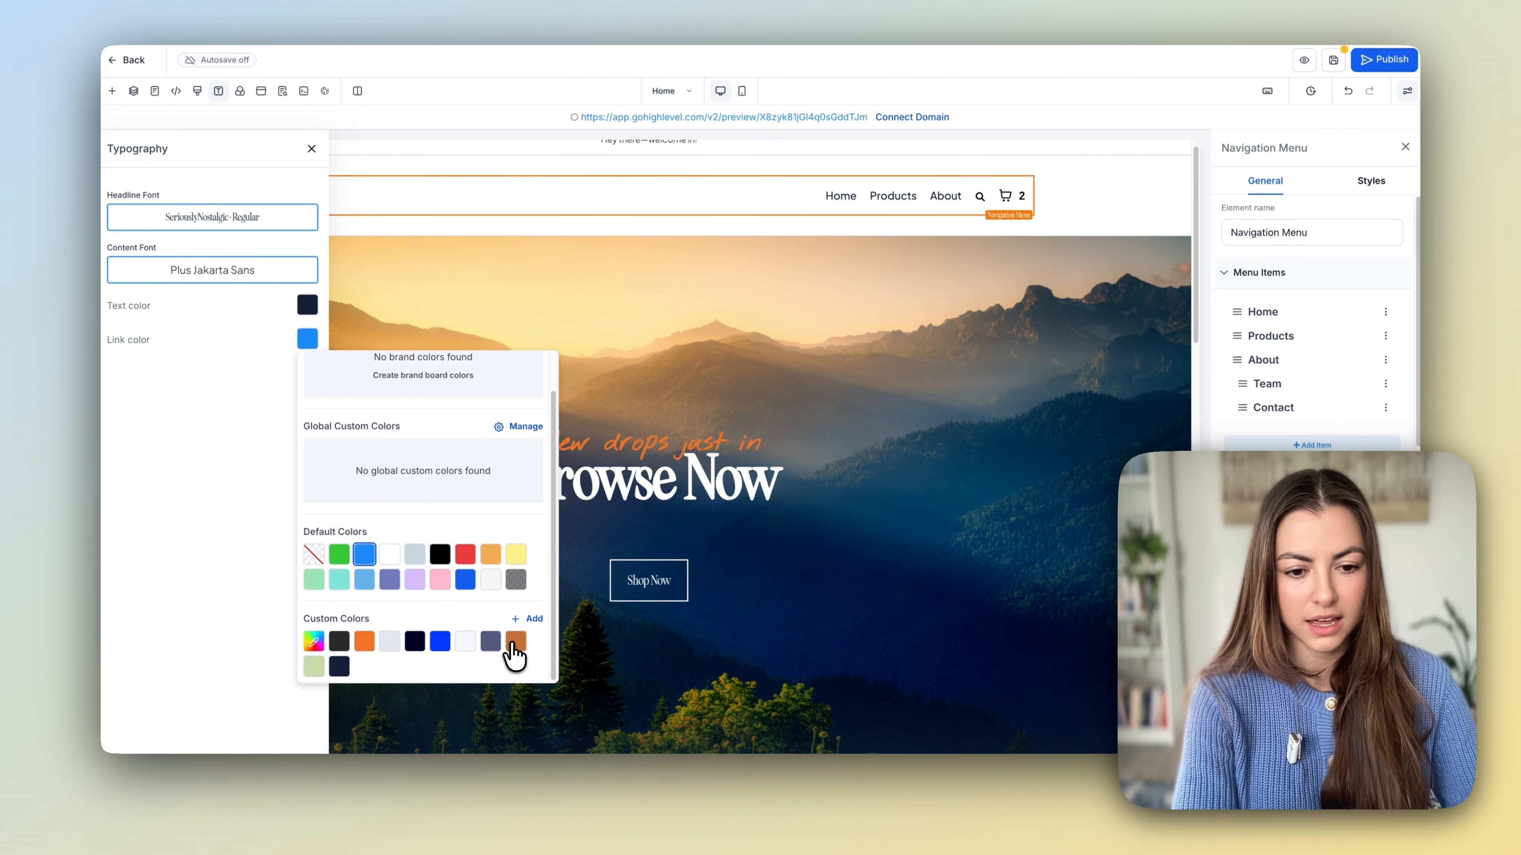
click(515, 640)
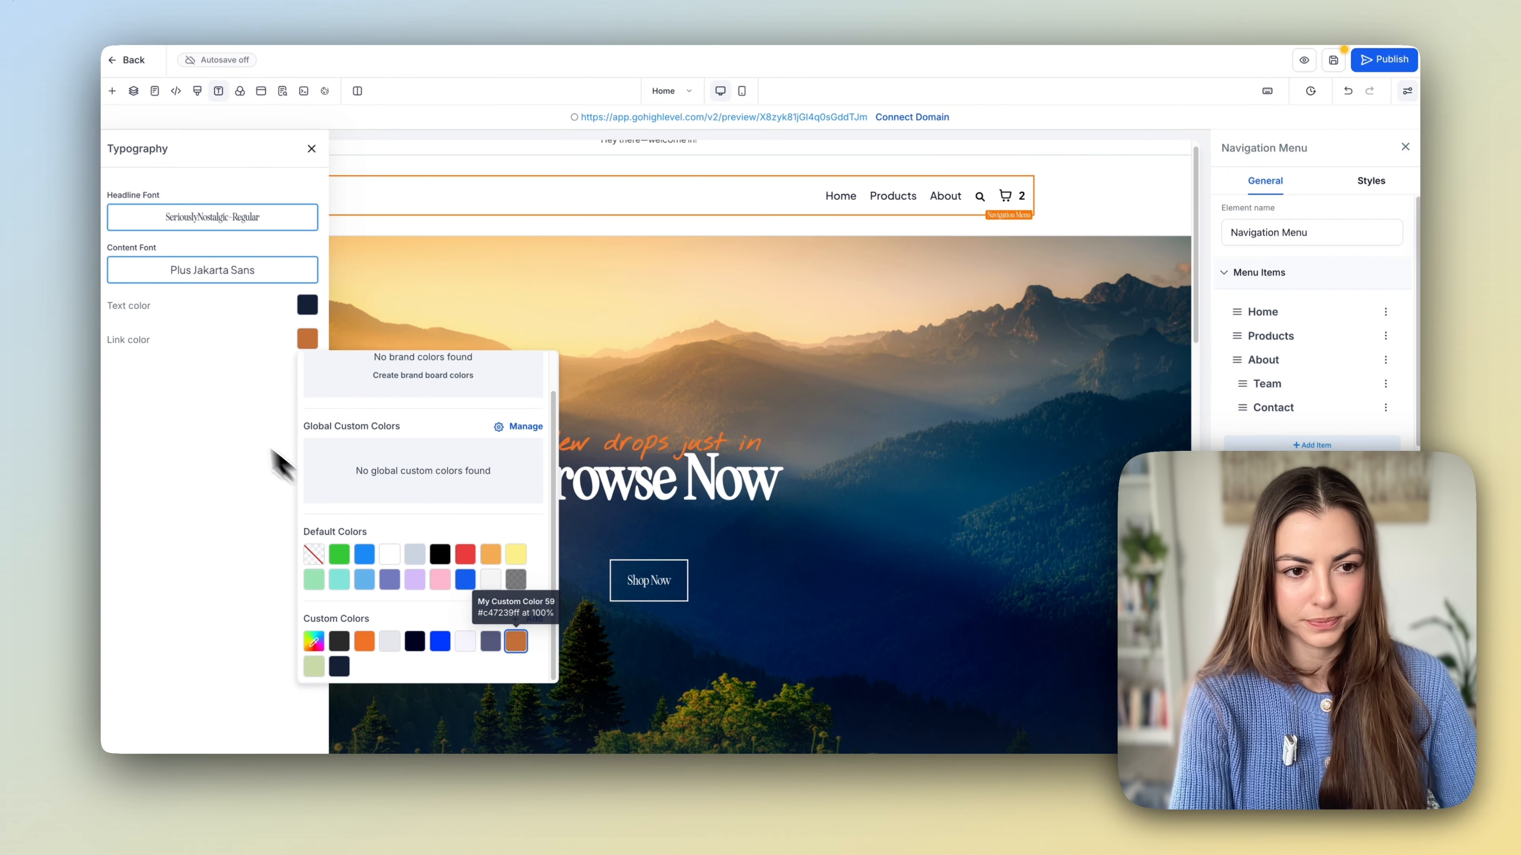
click(221, 421)
Turn on autosave for the home page and close the typography settings.
scroll(1004, 476, down, 15)
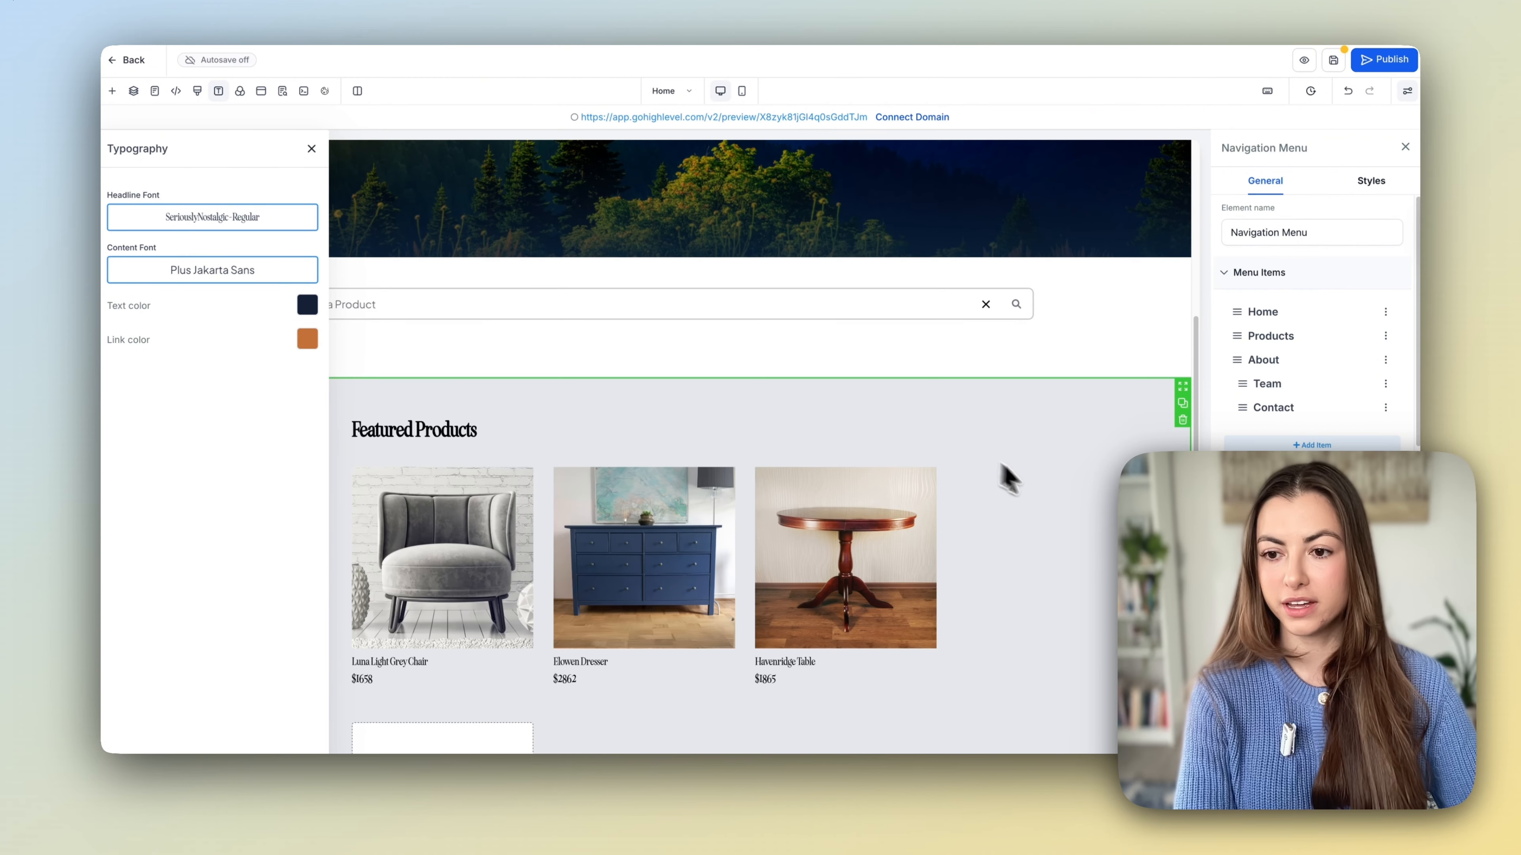
scroll(890, 554, up, 5)
scroll(479, 401, down, 12)
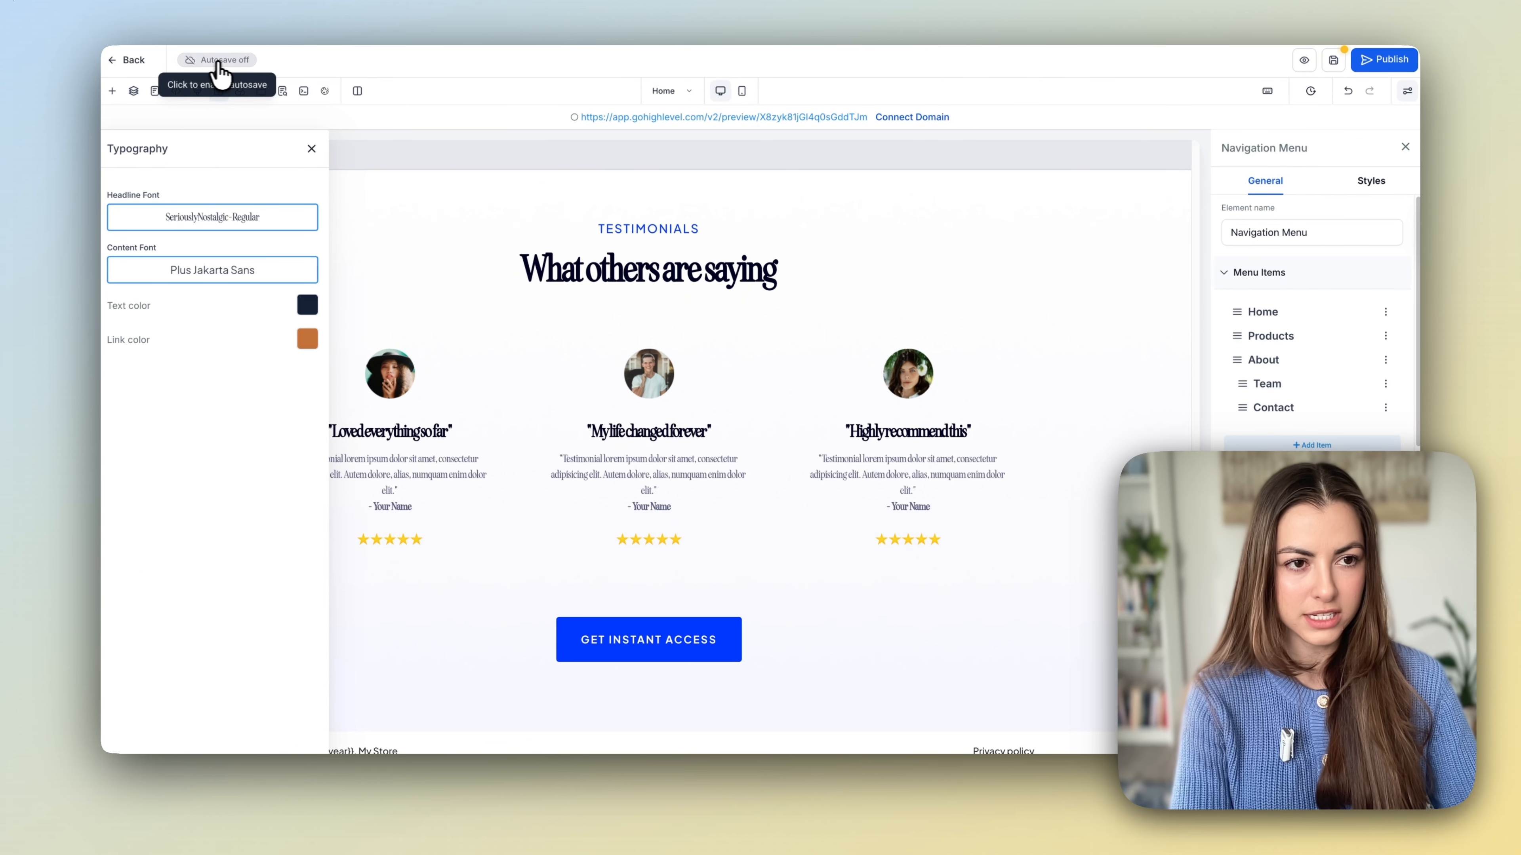
mouse_move(214, 67)
click(215, 126)
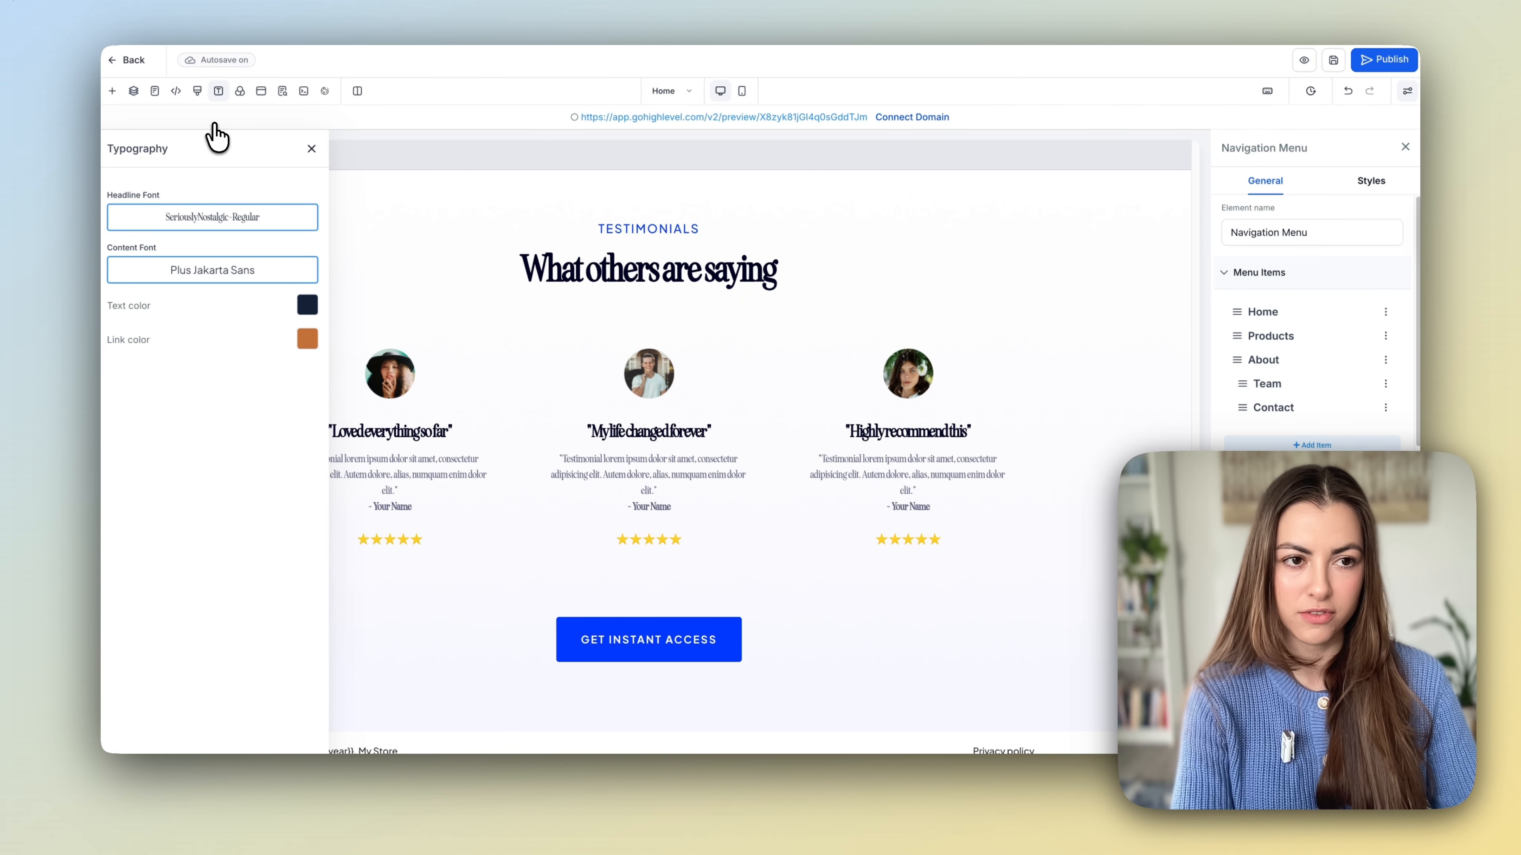
scroll(543, 502, up, 10)
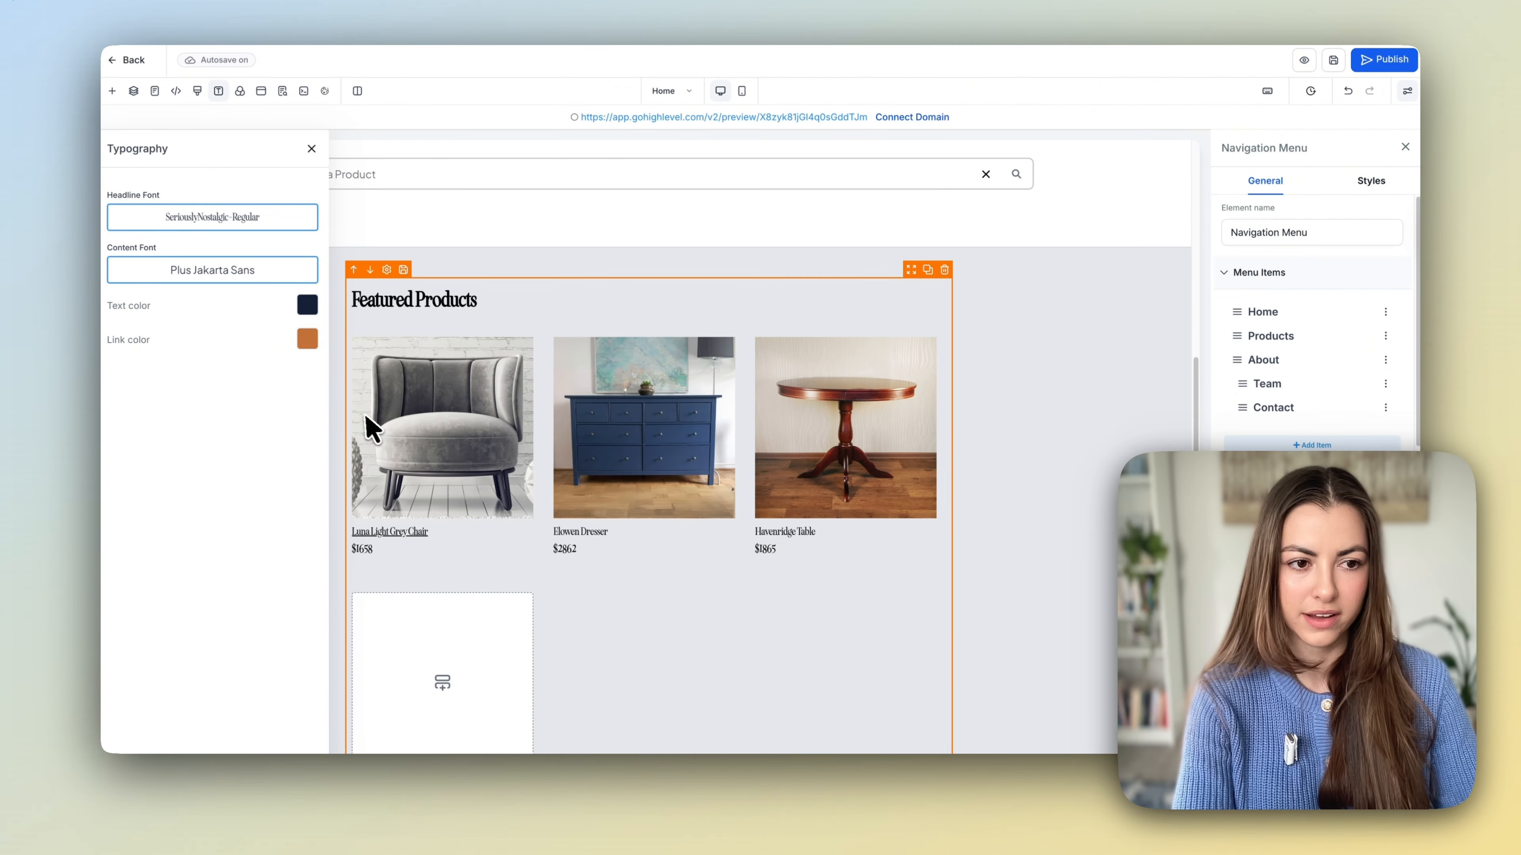
click(312, 148)
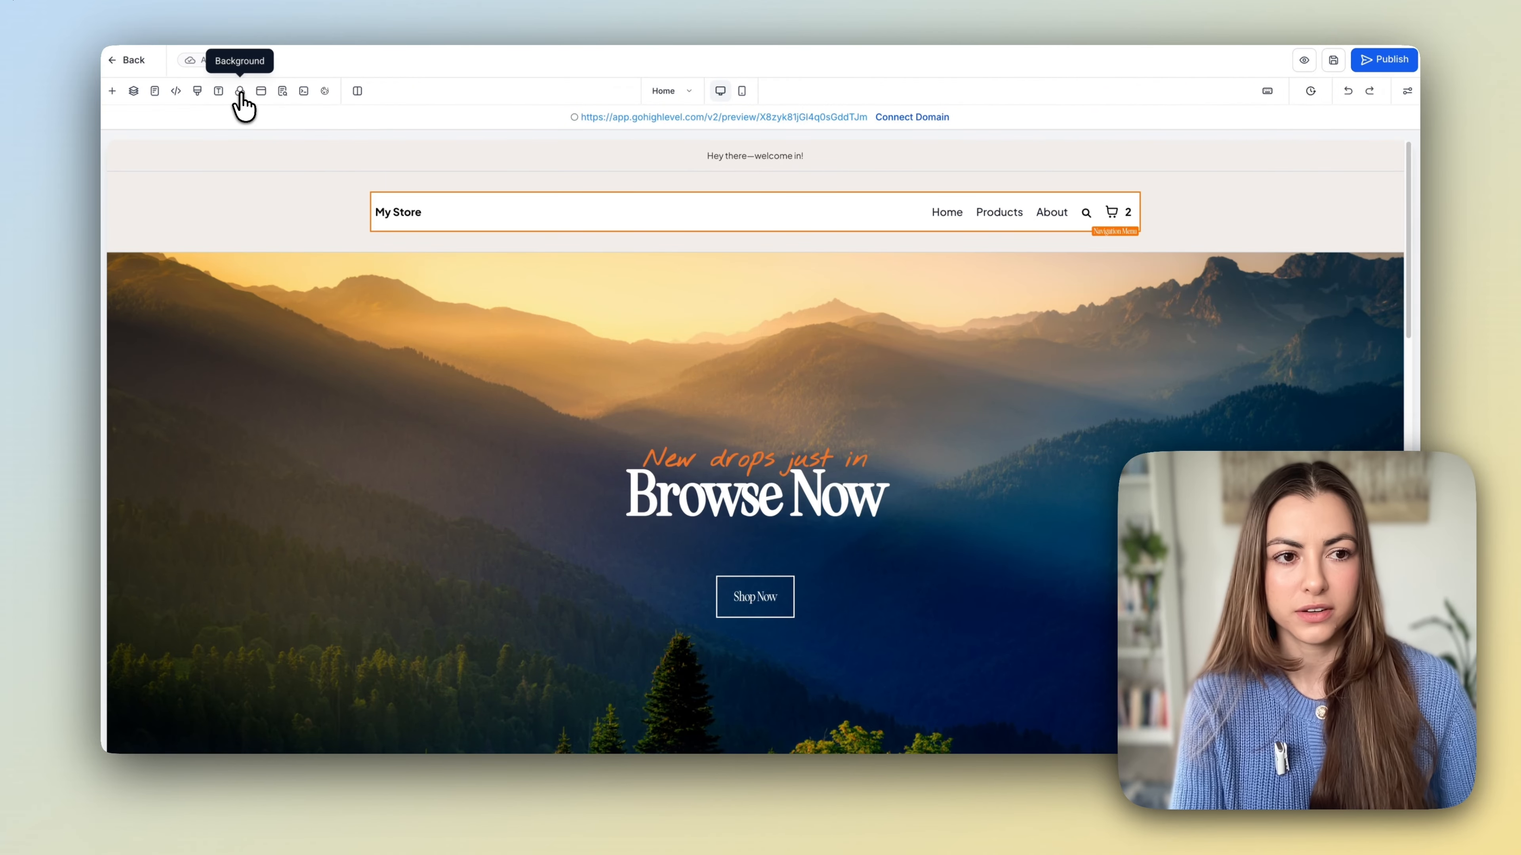
Open the page background settings and examine the background color from the header down through the featured products.
click(240, 92)
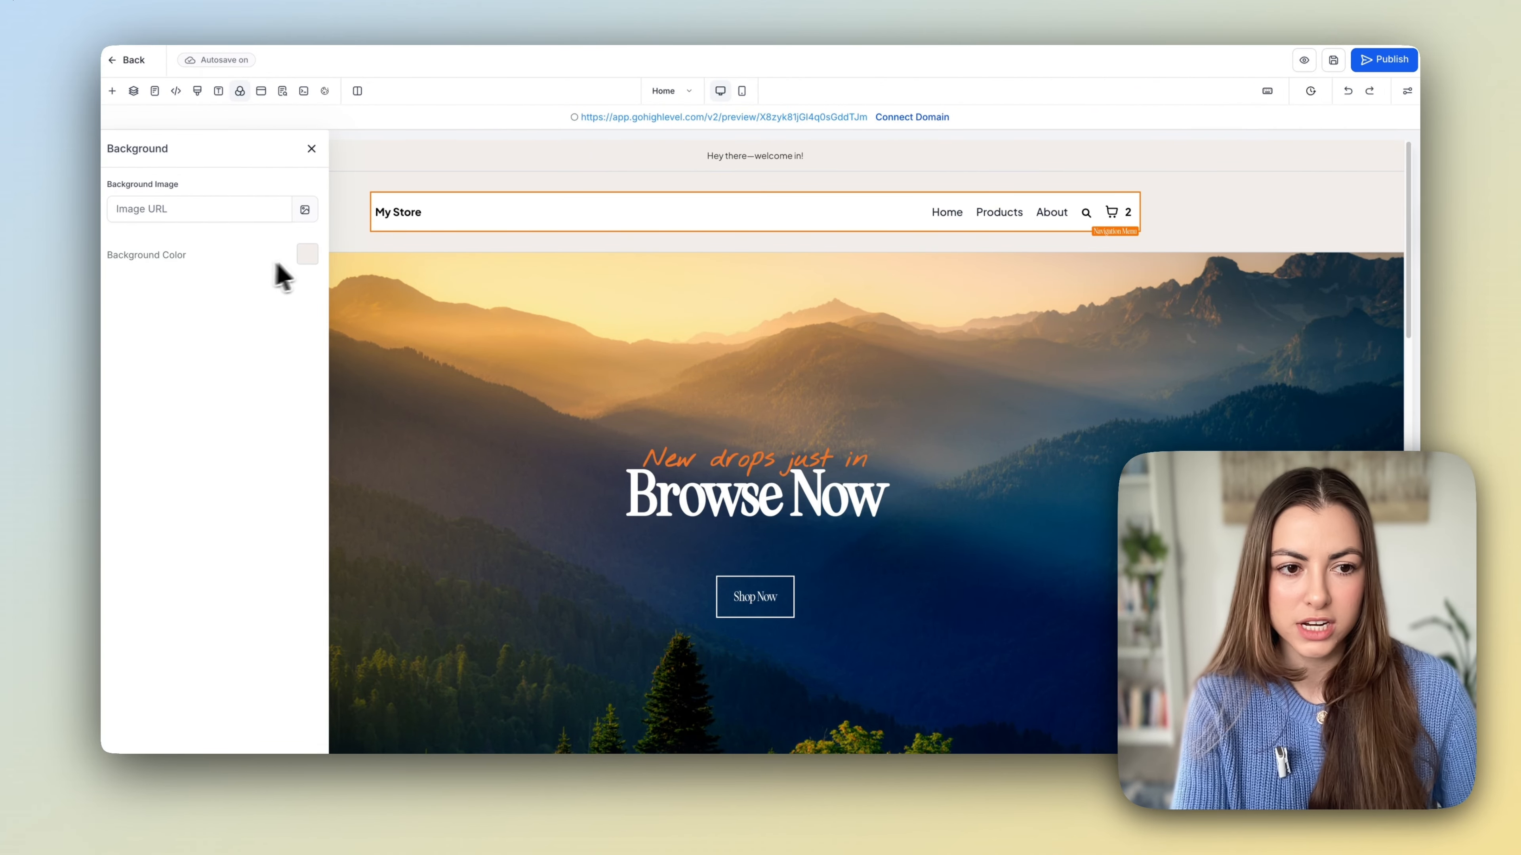
click(308, 254)
click(307, 254)
scroll(485, 397, down, 10)
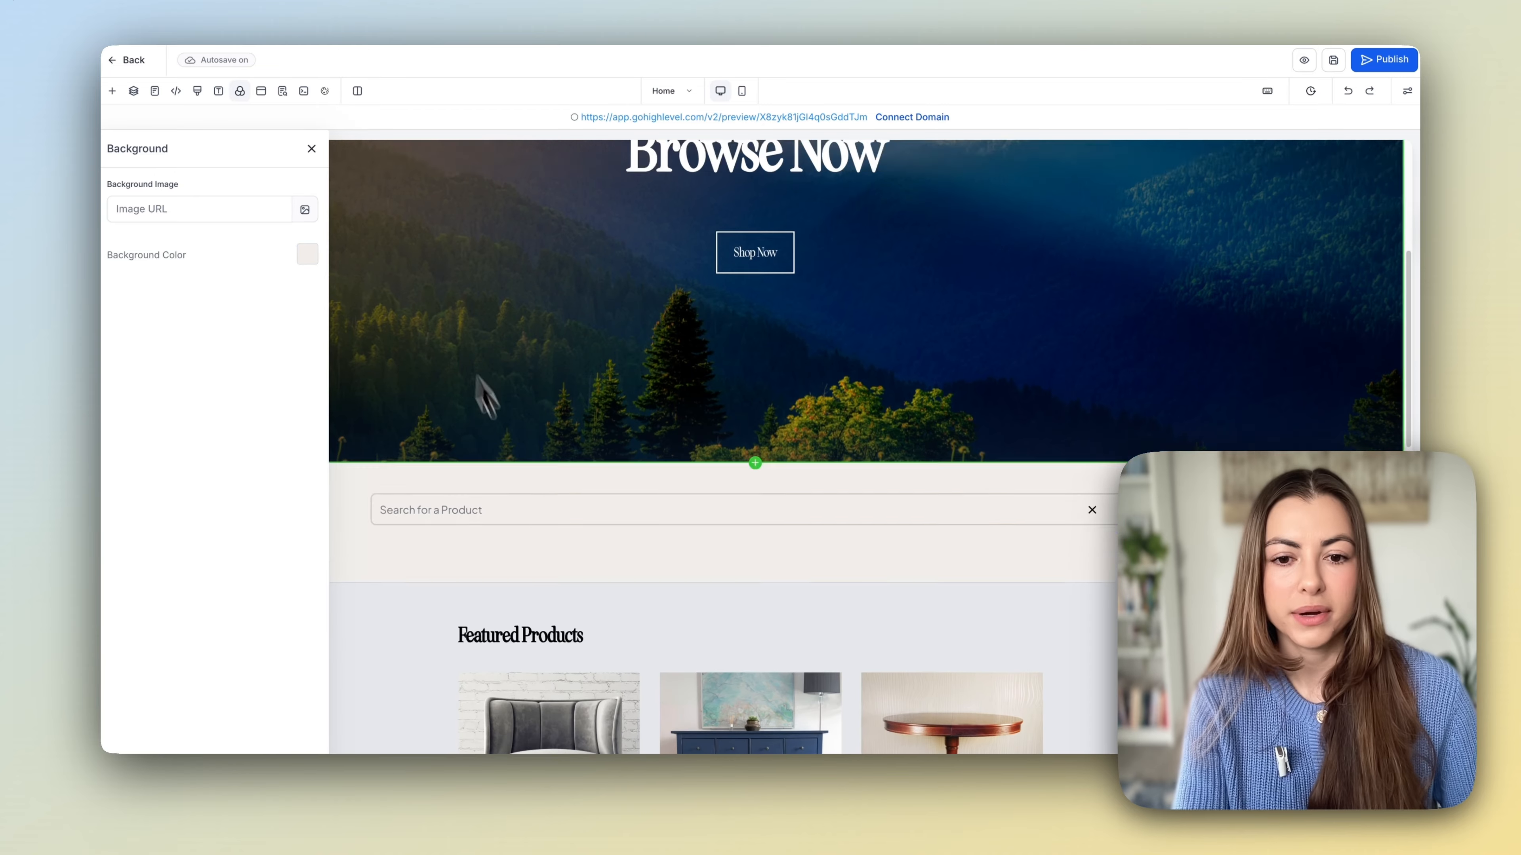
scroll(509, 545, down, 5)
scroll(444, 553, up, 15)
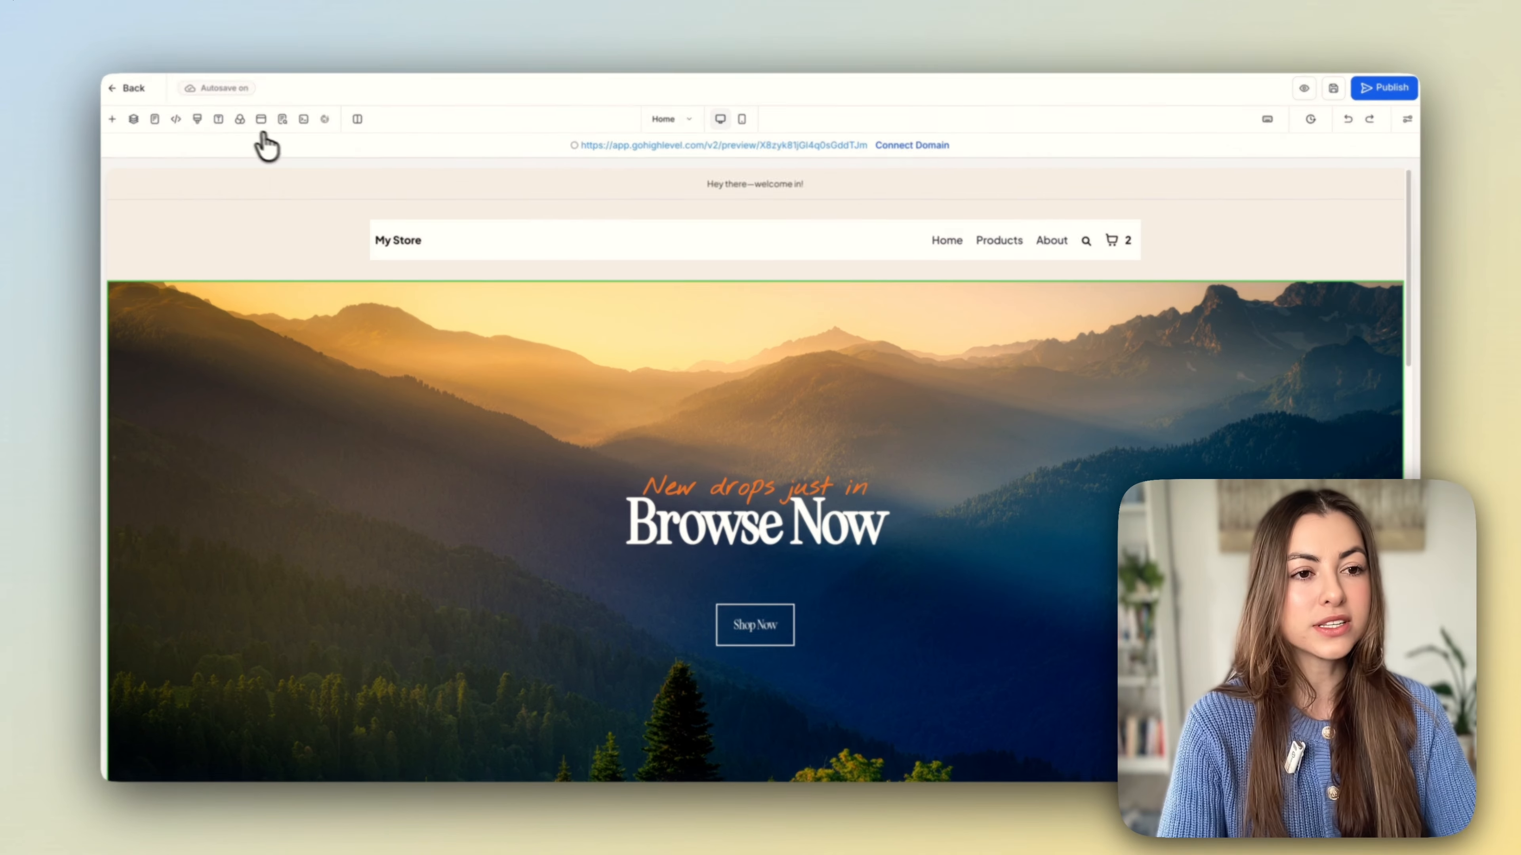
Reopen the background settings and check which home page sections, including the testimonials, use the page background color.
click(239, 119)
scroll(570, 496, down, 10)
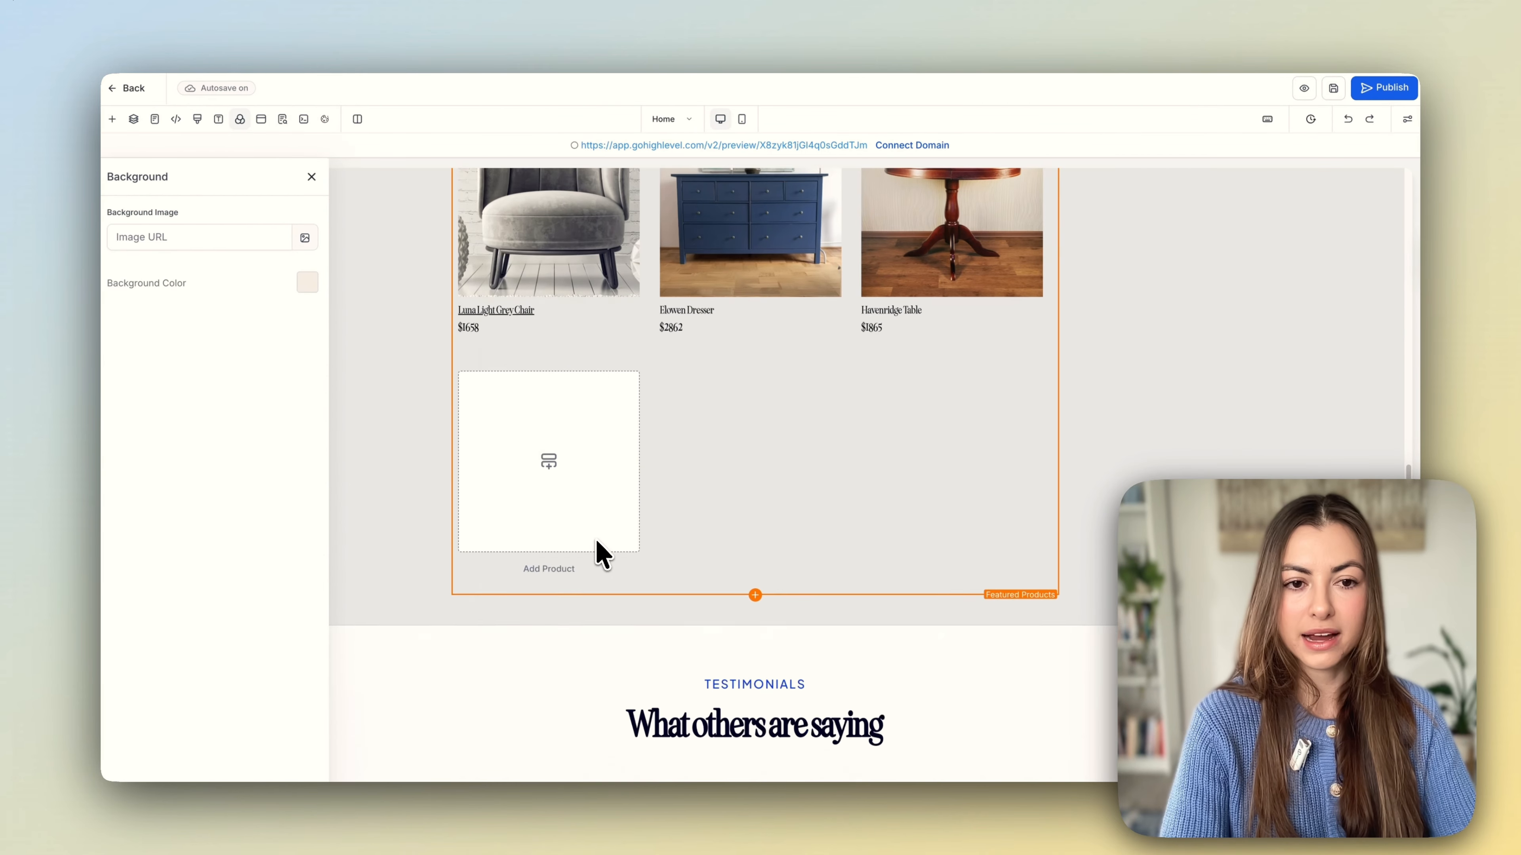
scroll(339, 384, up, 10)
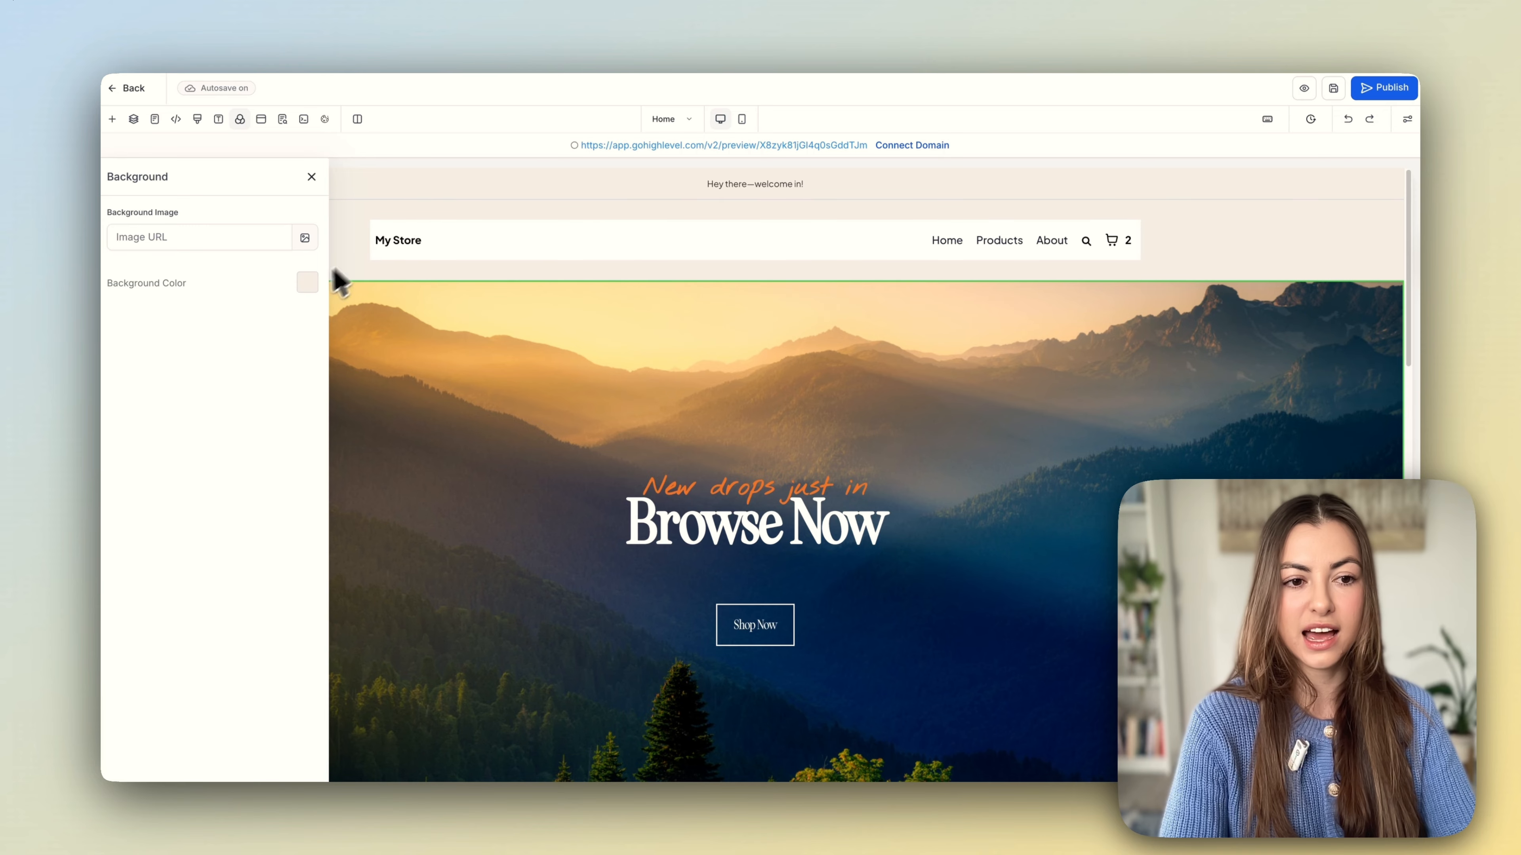
click(307, 284)
click(222, 363)
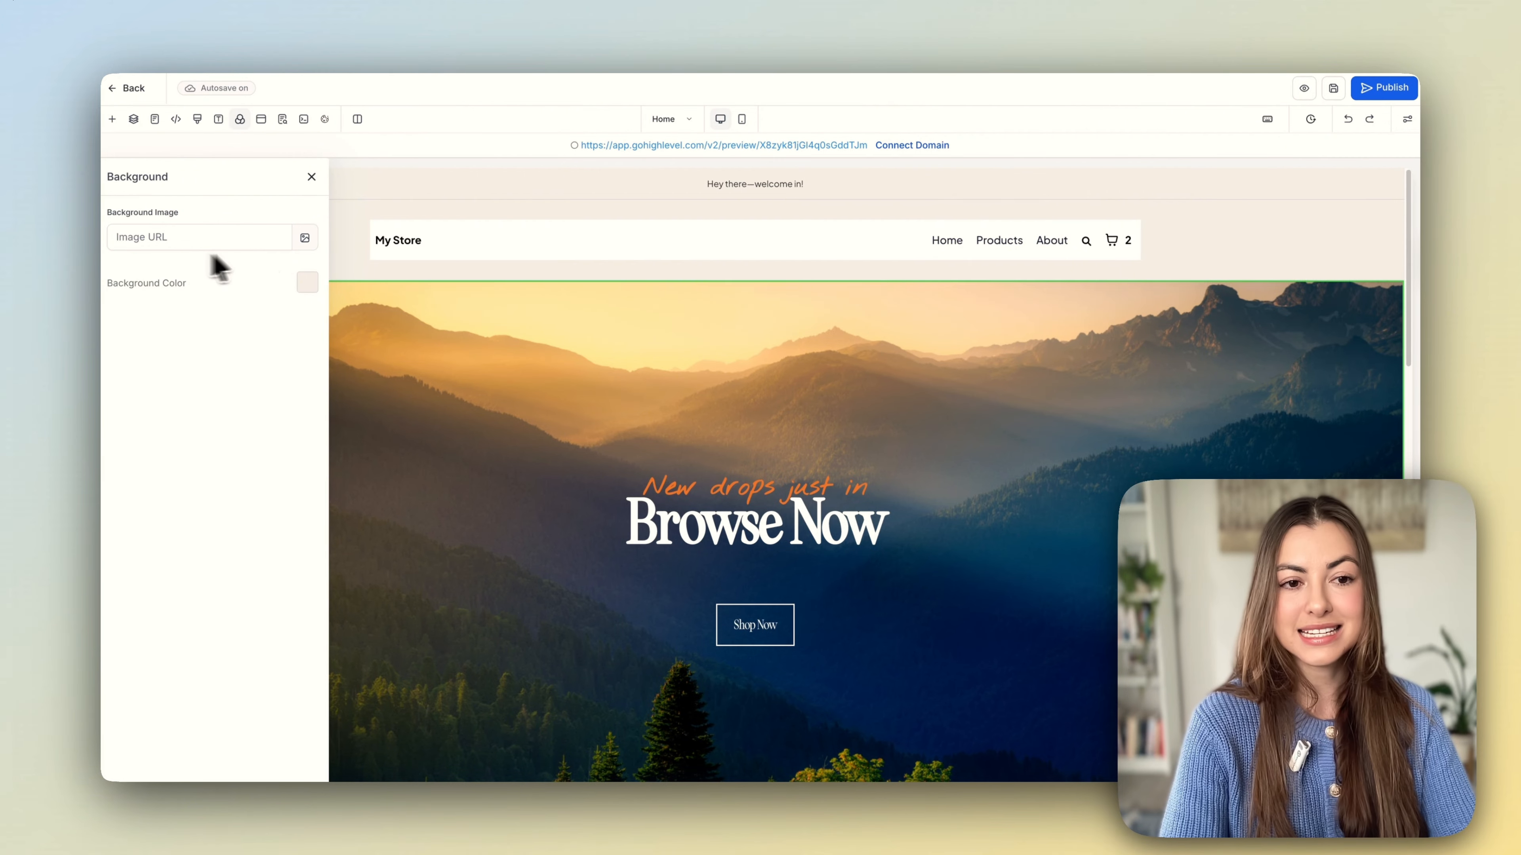
scroll(1147, 432, down, 15)
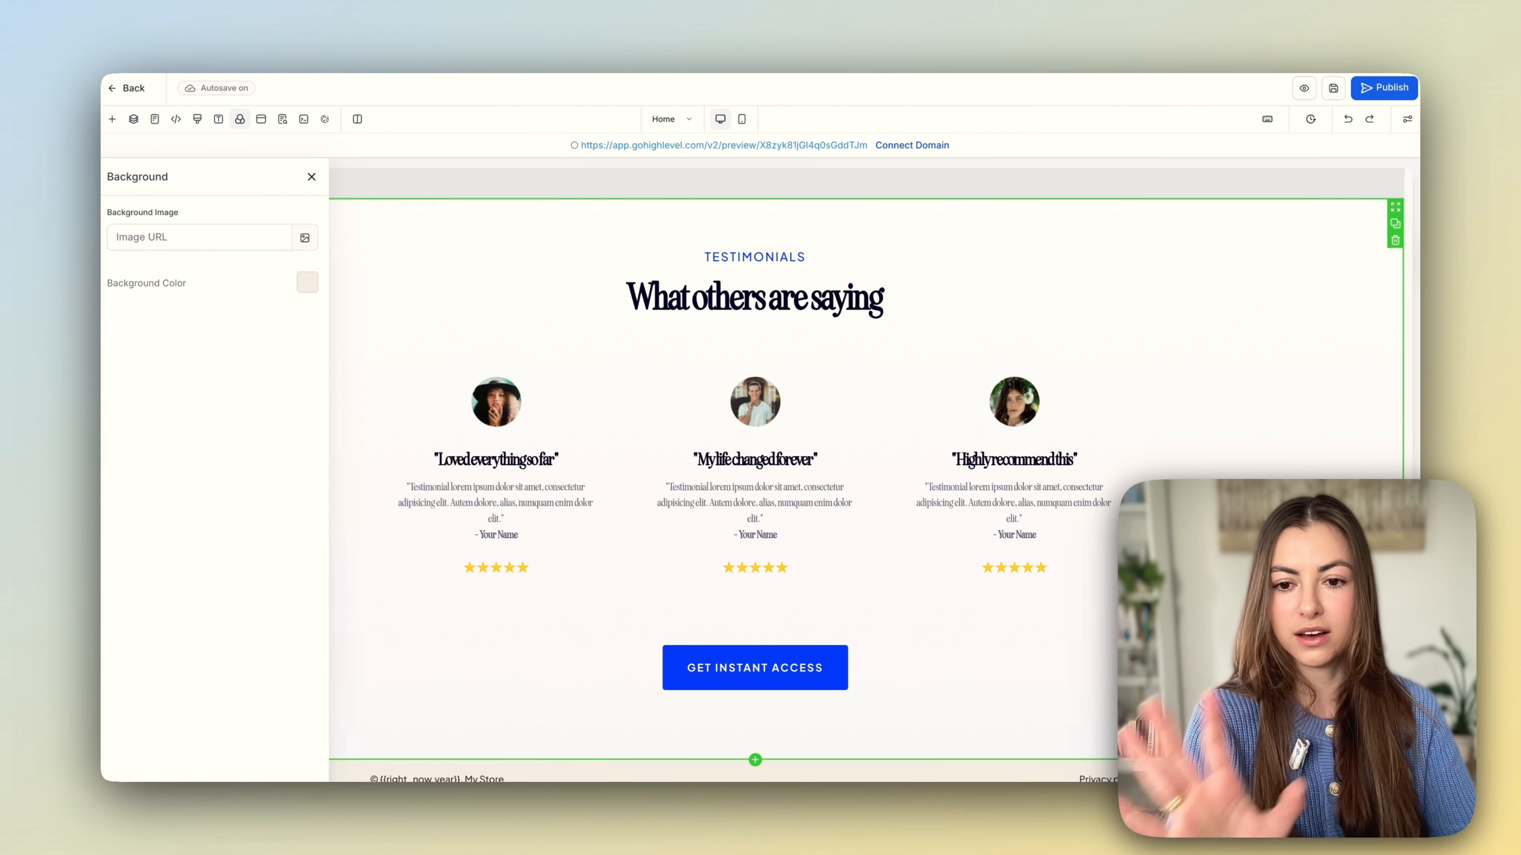
scroll(1104, 625, up, 15)
click(311, 177)
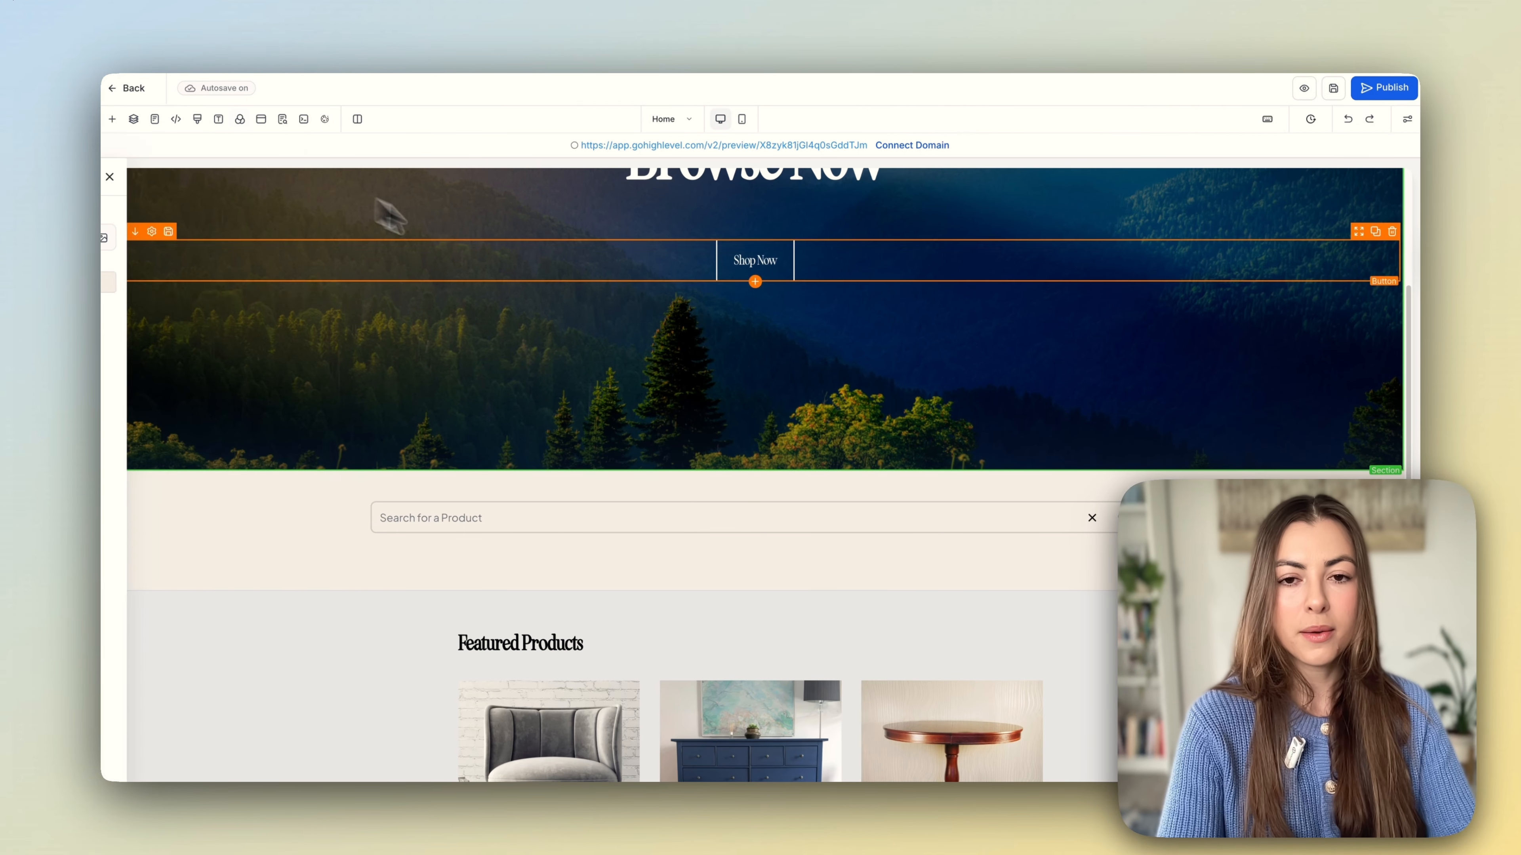
scroll(389, 215, up, 5)
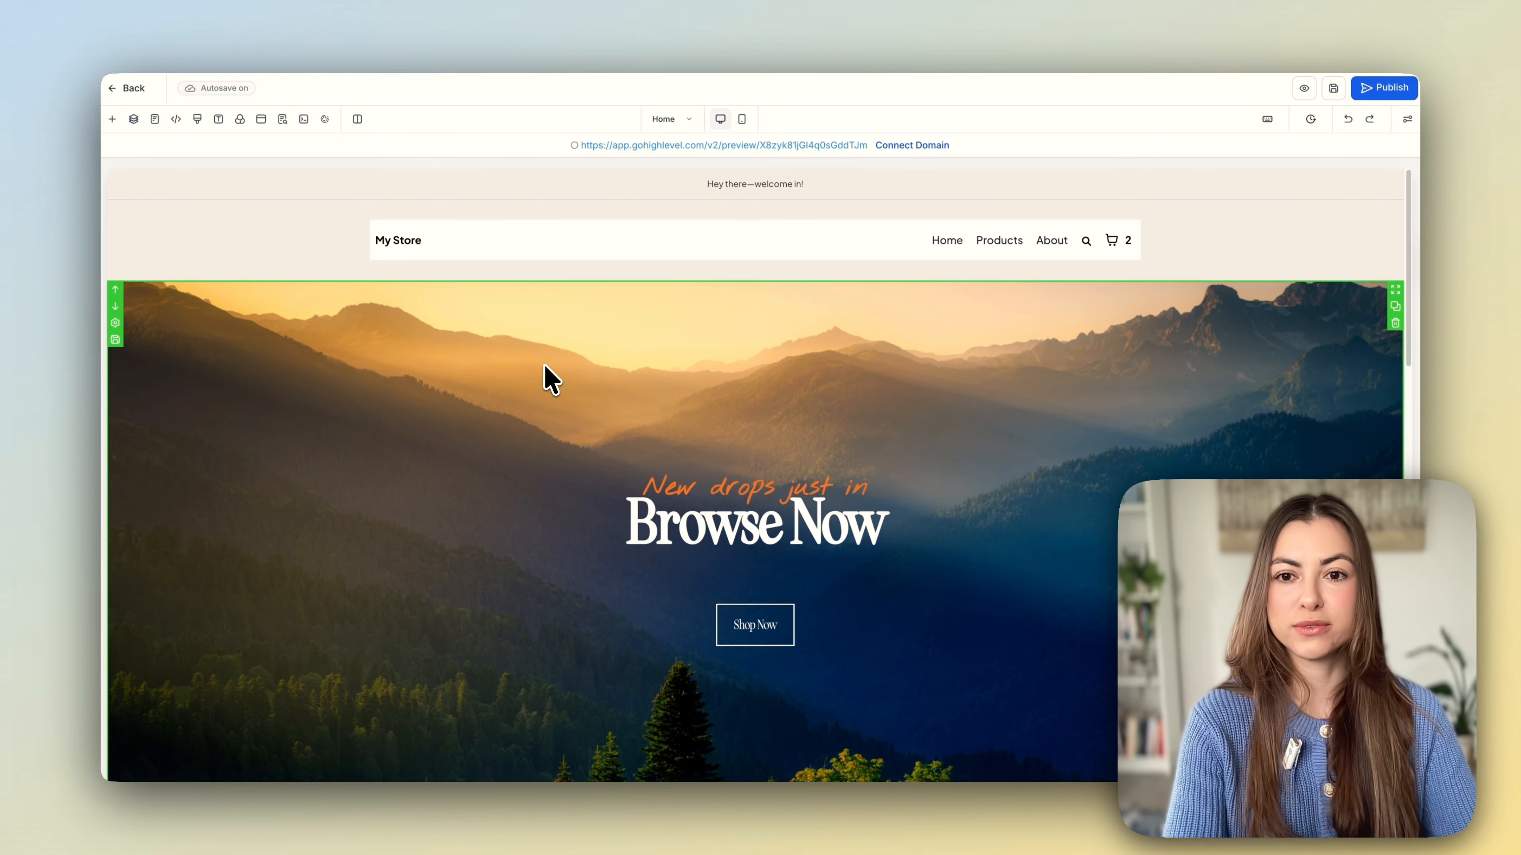
Replace the hero section's background image with the media library photo of the woman sitting on a couch with a laptop.
scroll(869, 383, down, 3)
scroll(811, 346, up, 3)
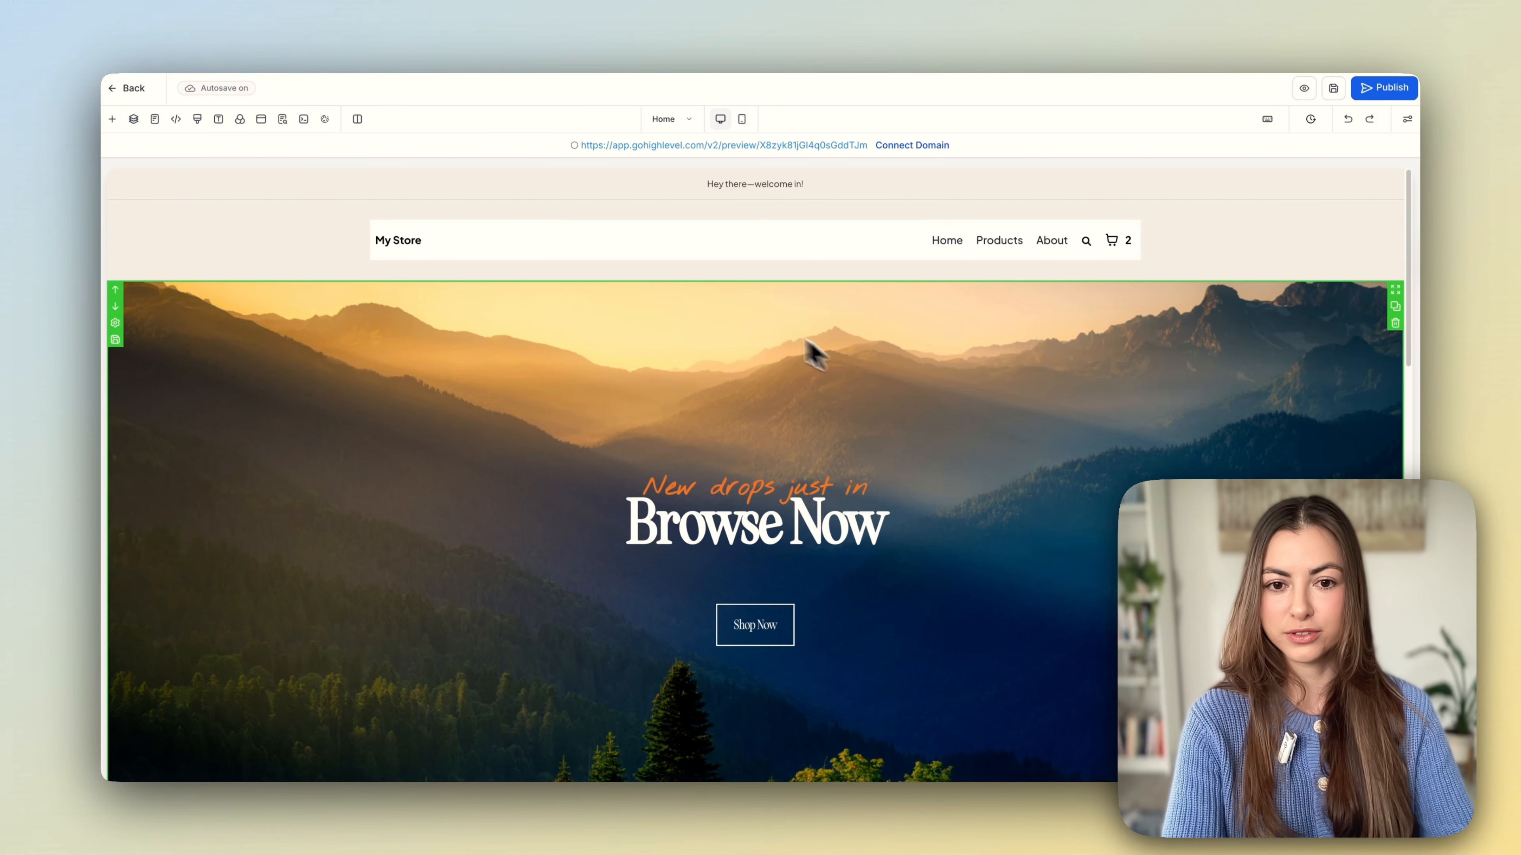
click(752, 328)
scroll(1121, 496, down, 3)
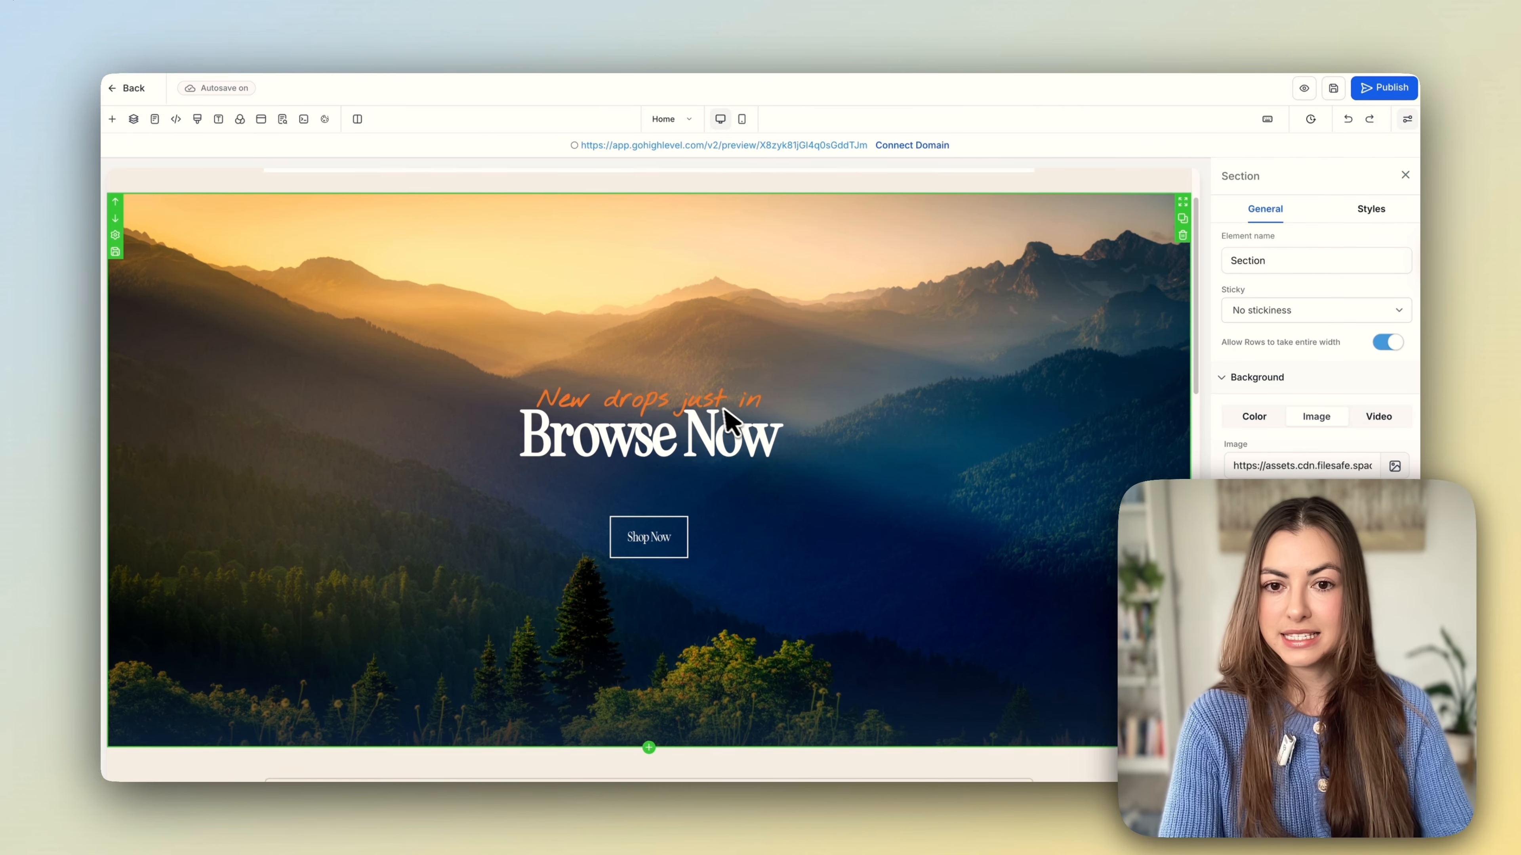
click(1394, 465)
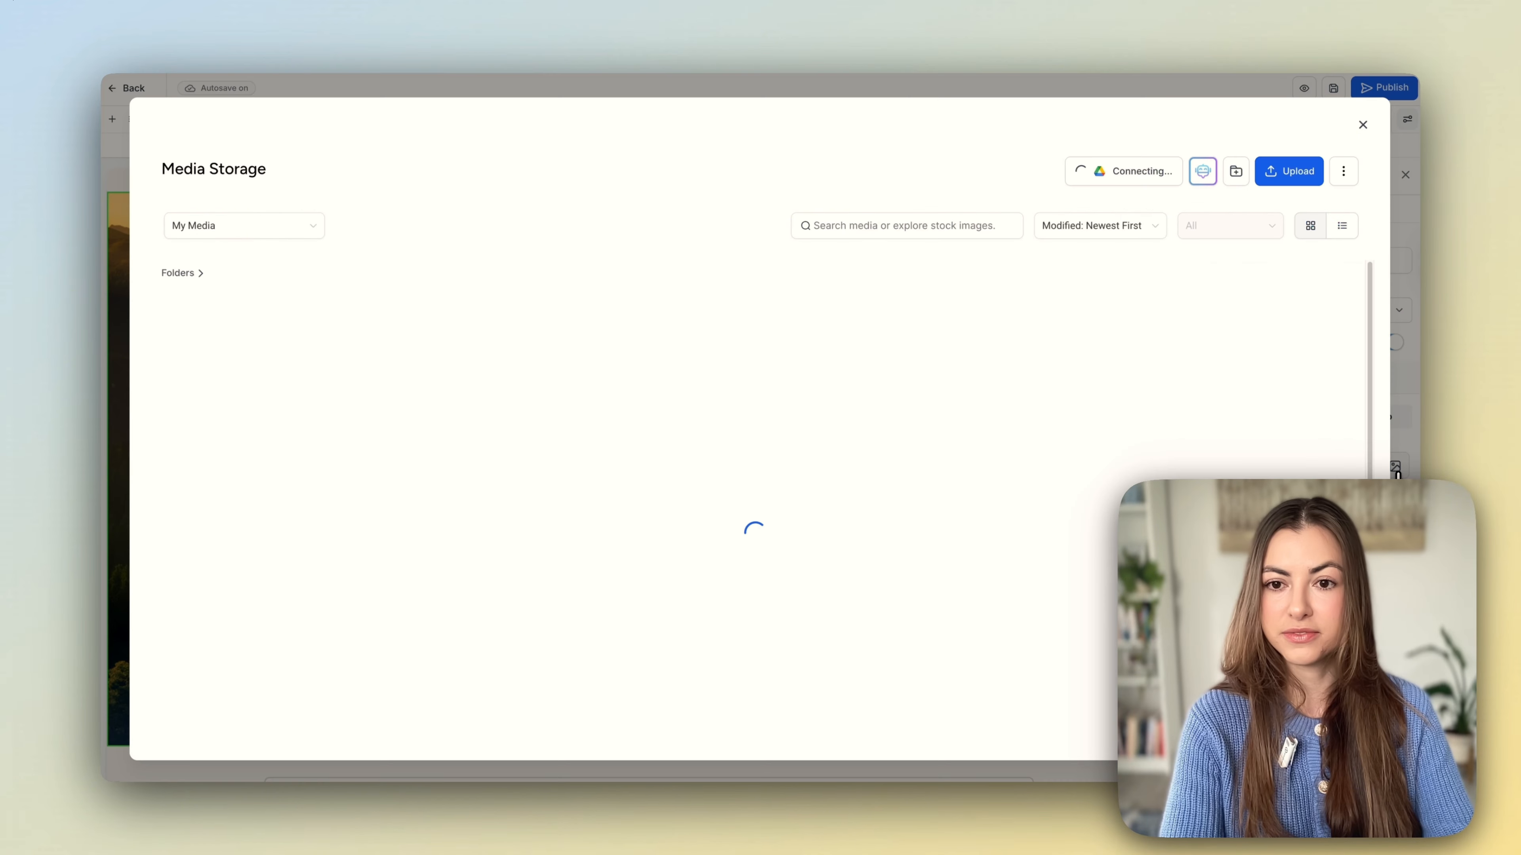
click(527, 409)
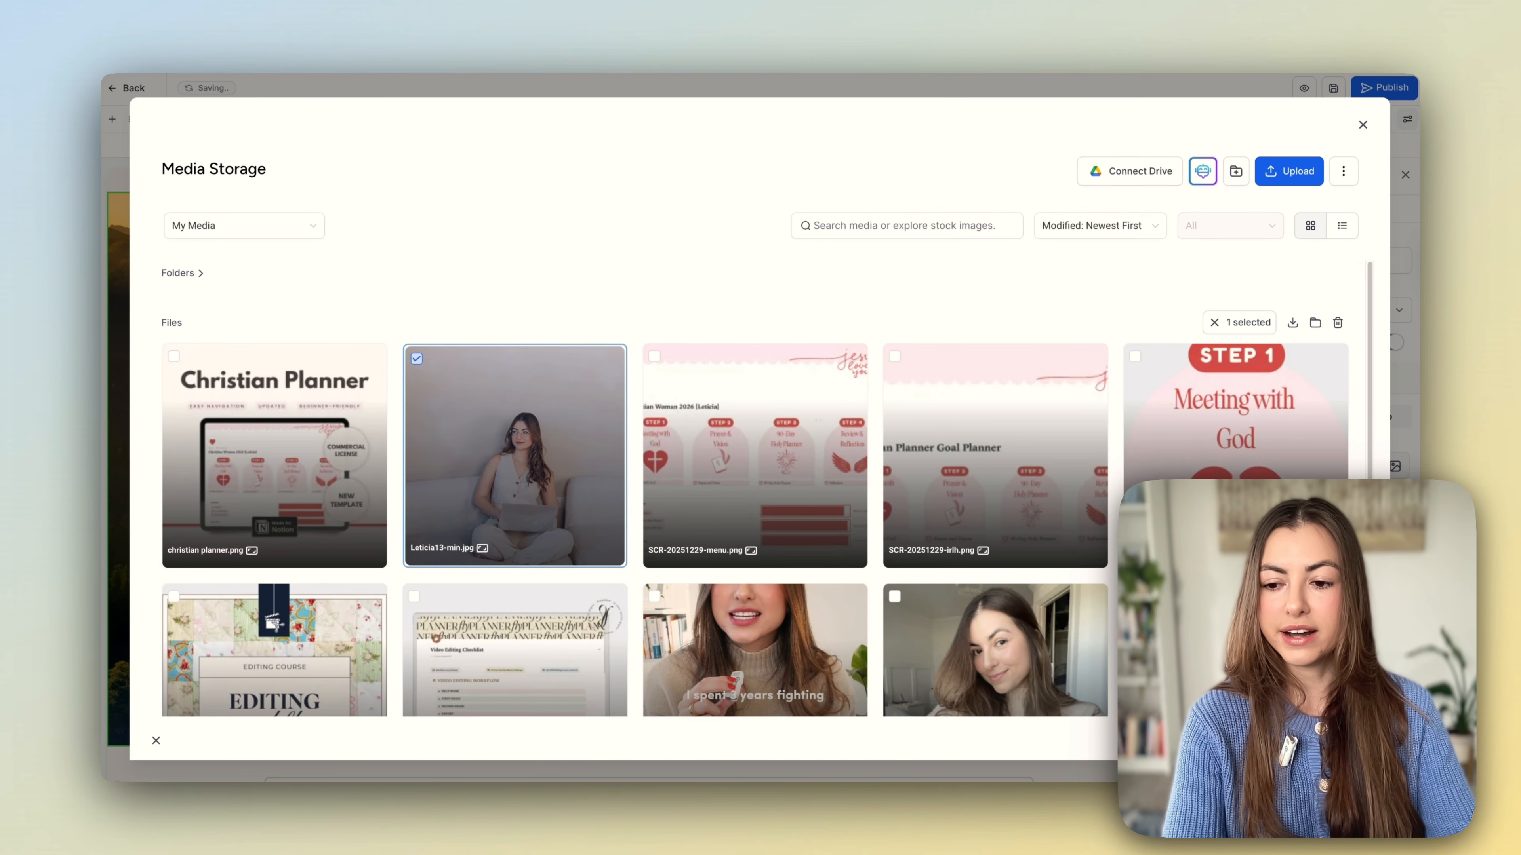
scroll(858, 442, down, 3)
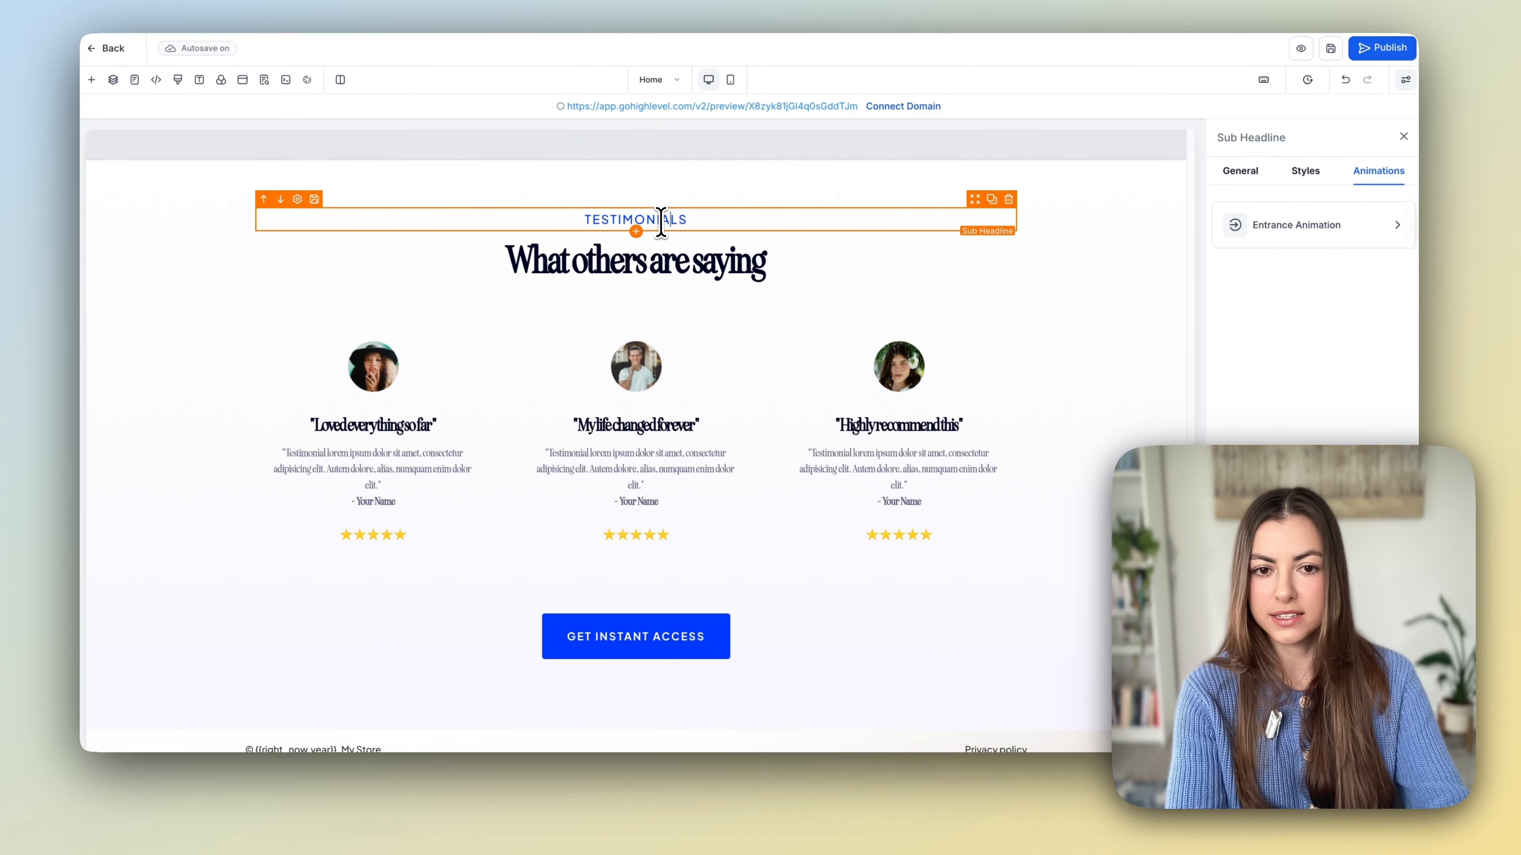
Set the text color of the TESTIMONIALS sub headline to the saved brownish-orange custom color.
double_click(660, 223)
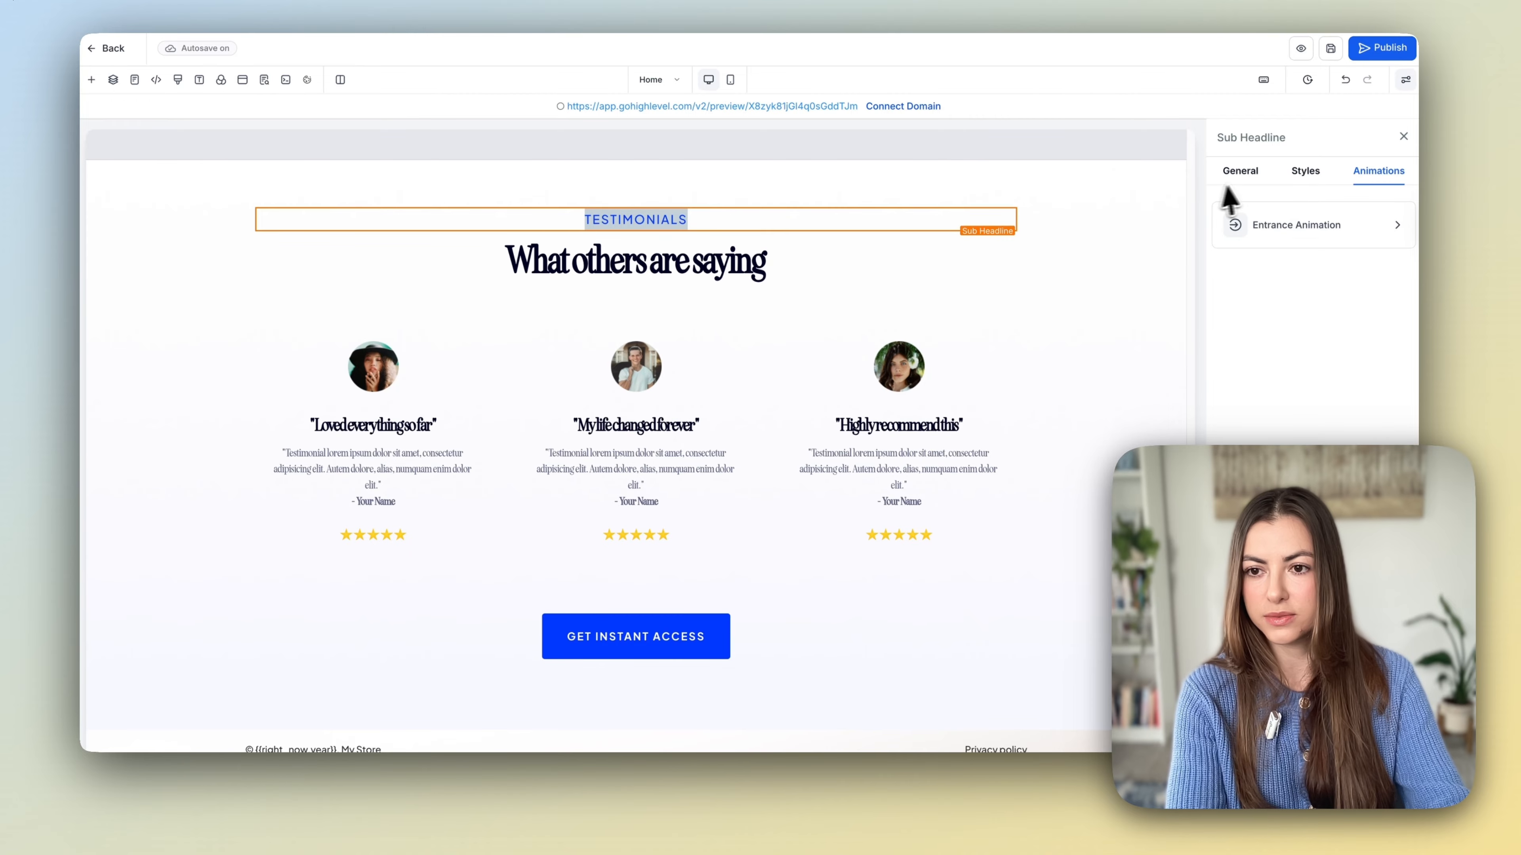
click(1239, 173)
scroll(1308, 318, down, 3)
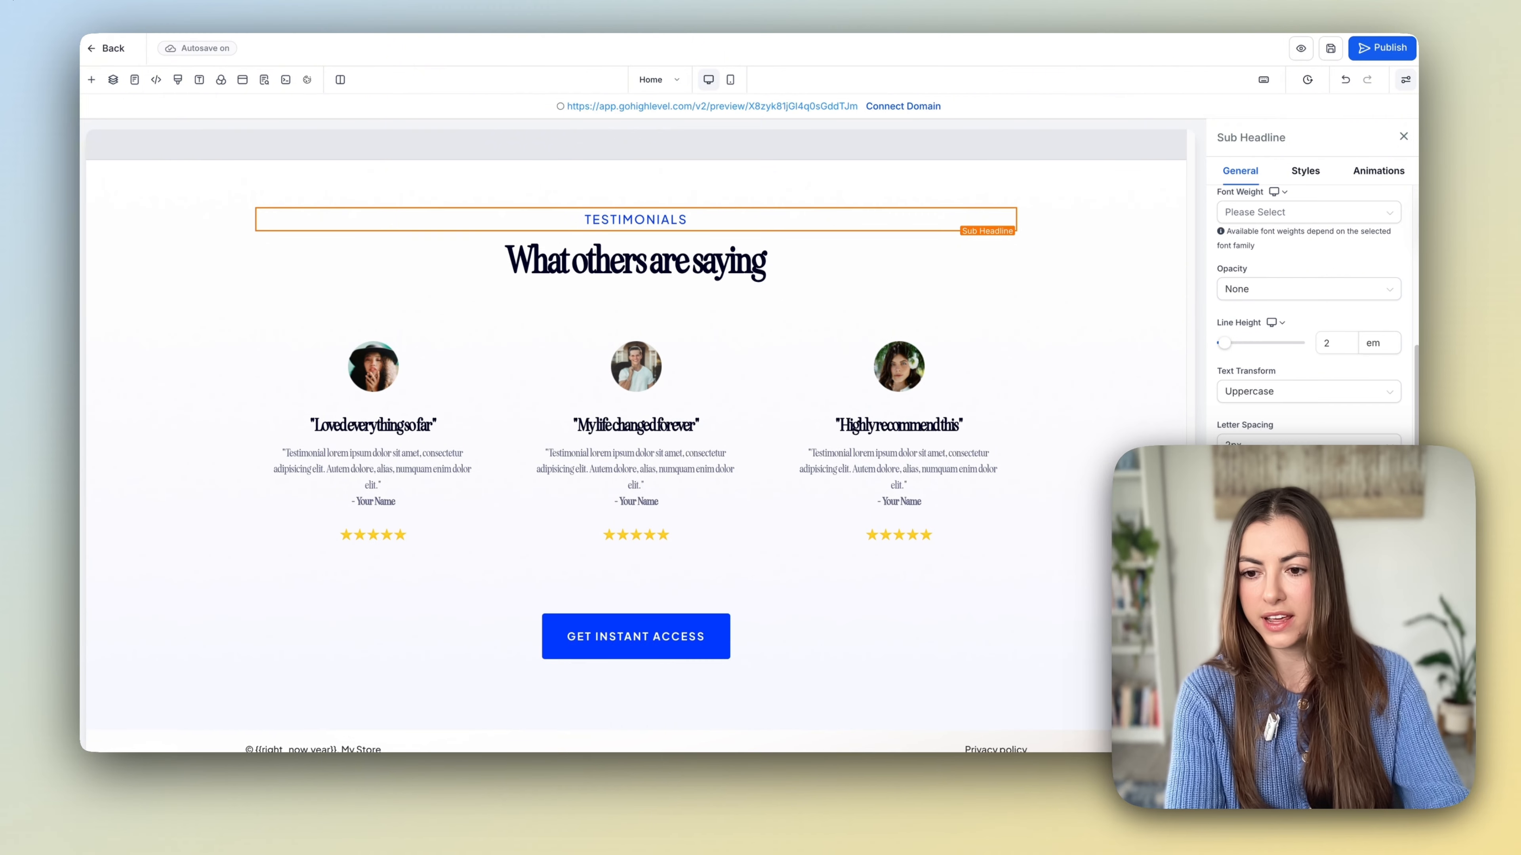
click(1308, 504)
scroll(1264, 359, down, 1)
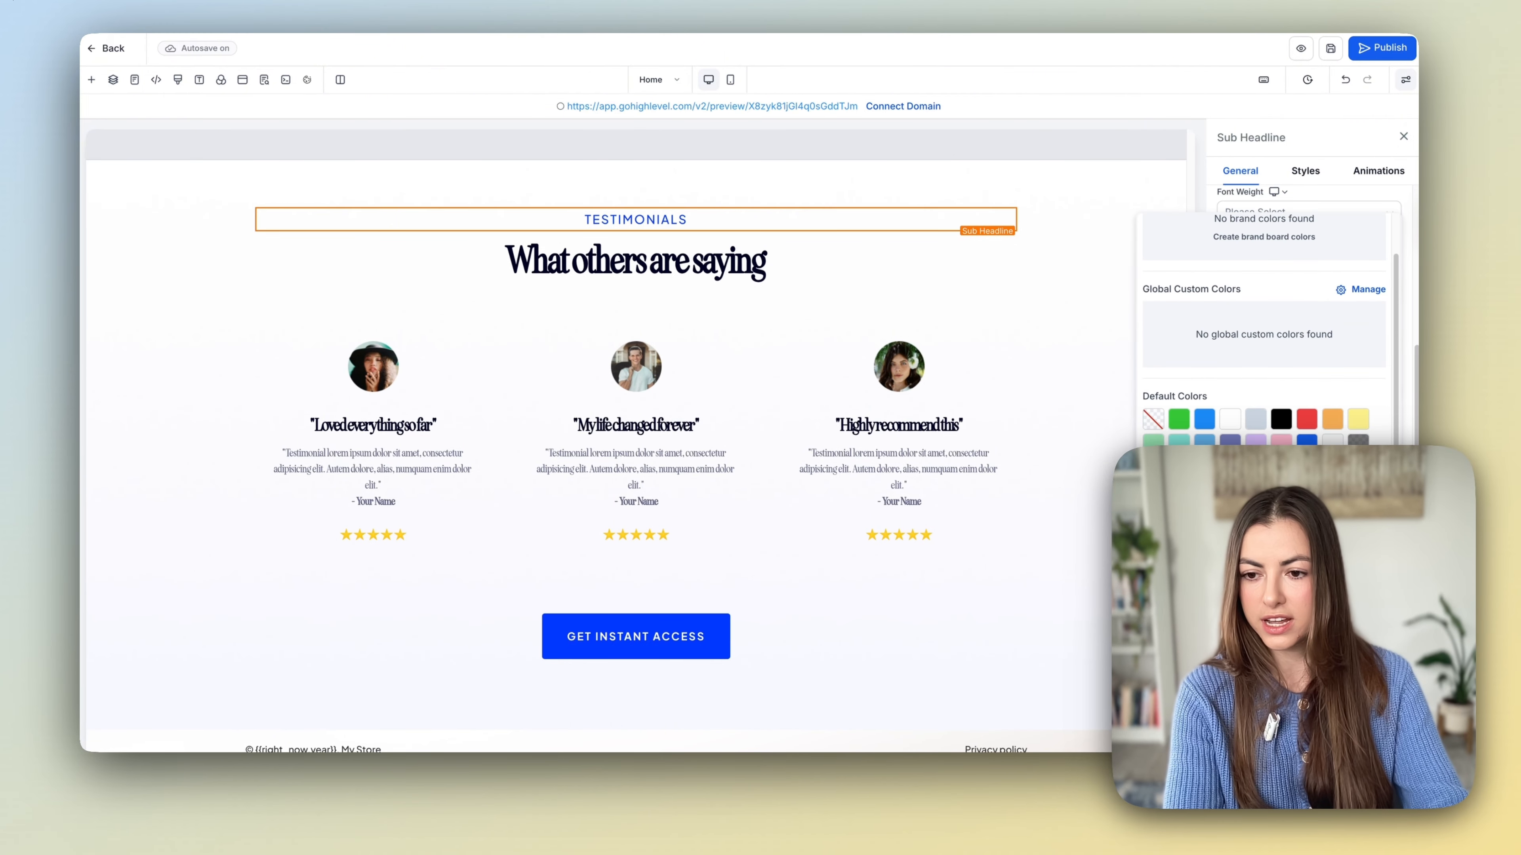
click(1263, 504)
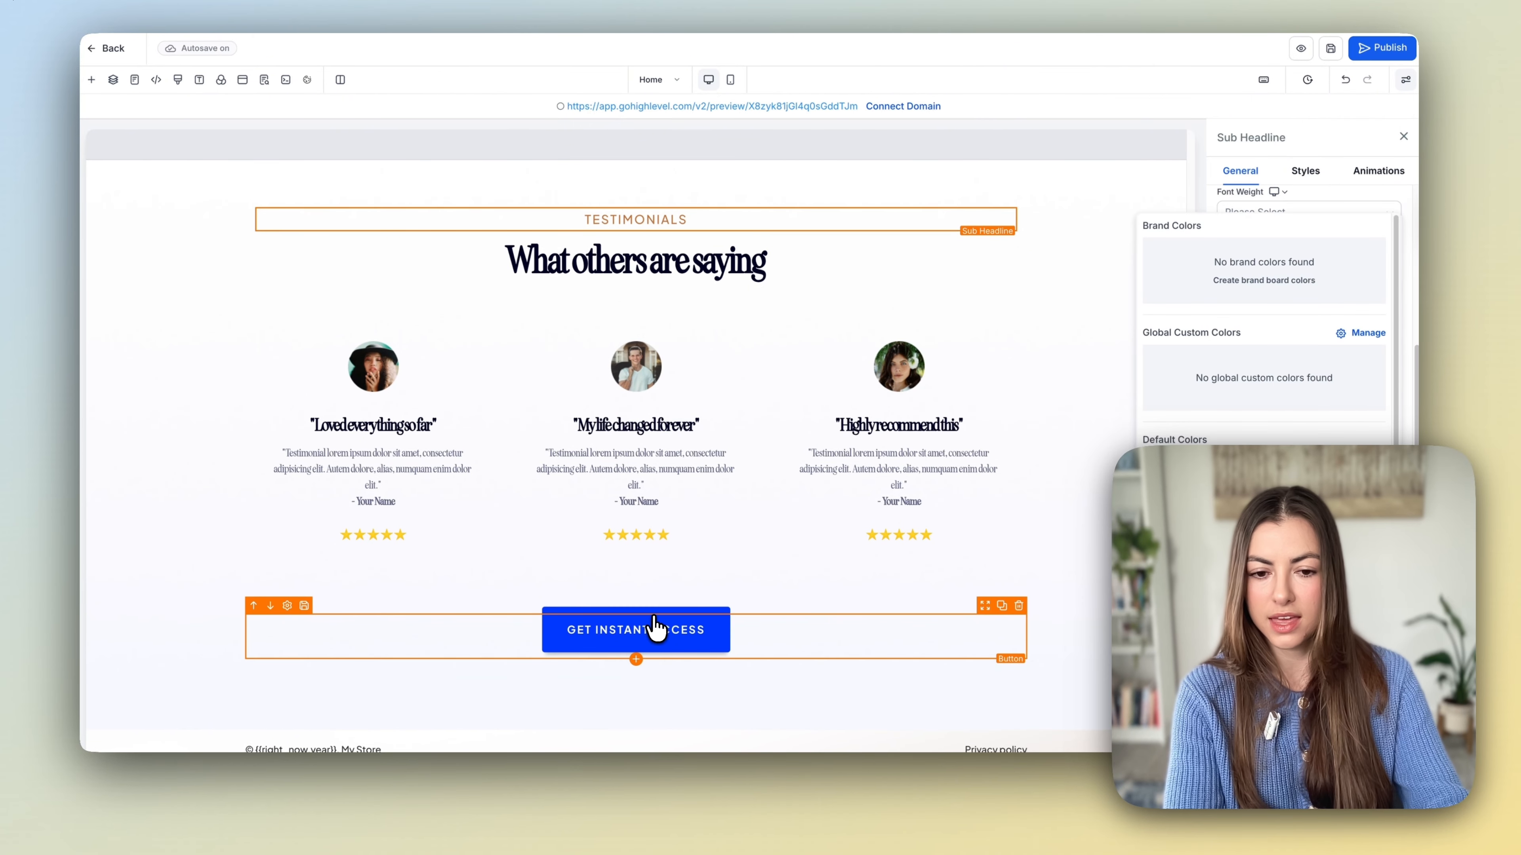
Set the background color of the Get Instant Access button to the saved brownish-orange custom color.
click(666, 628)
scroll(1281, 504, down, 3)
click(1282, 506)
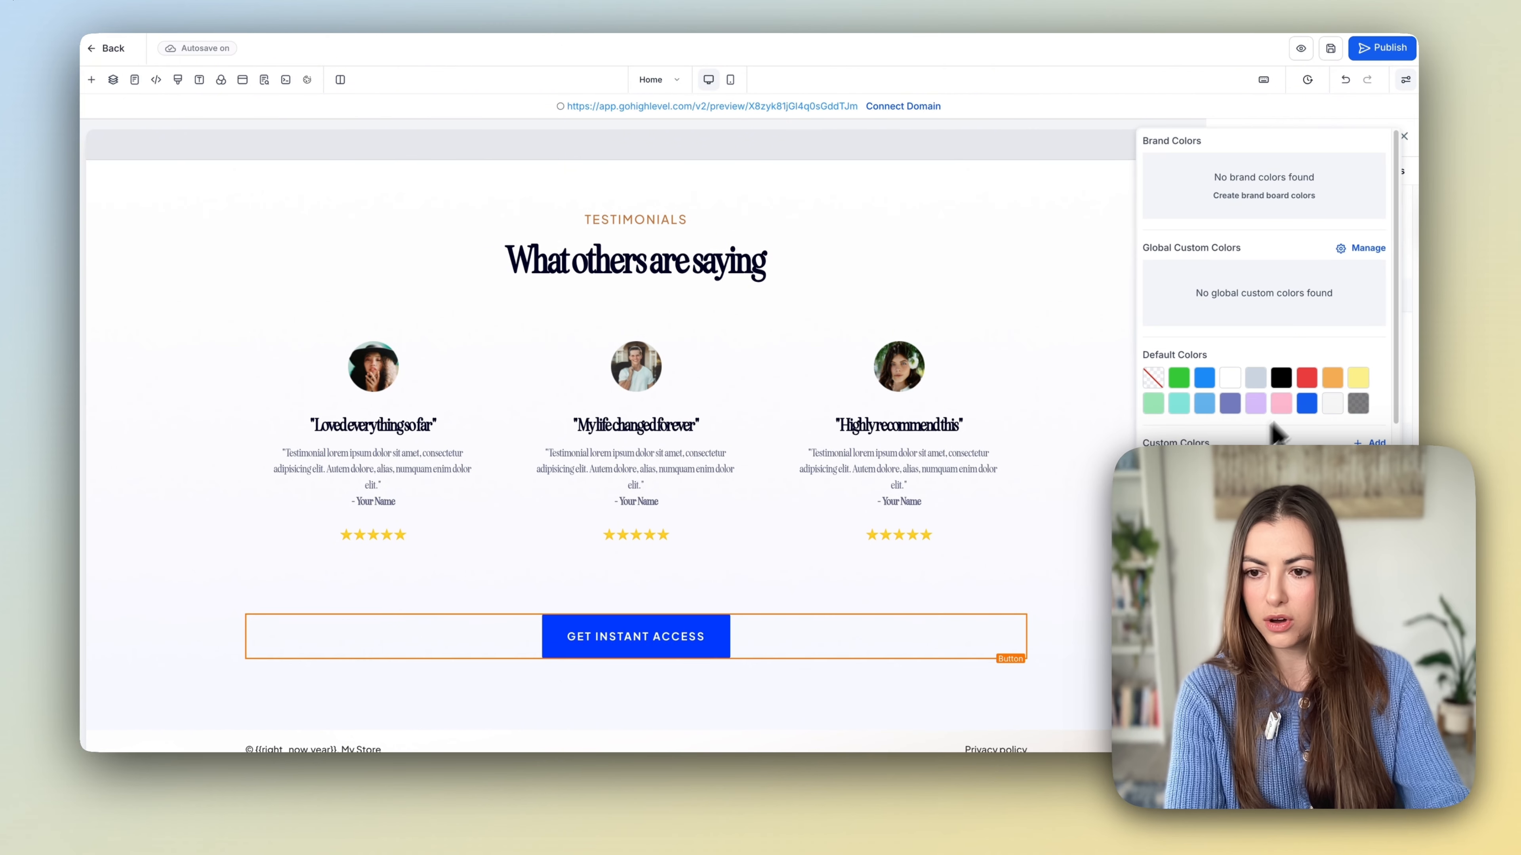
scroll(1276, 428, down, 1)
click(1358, 424)
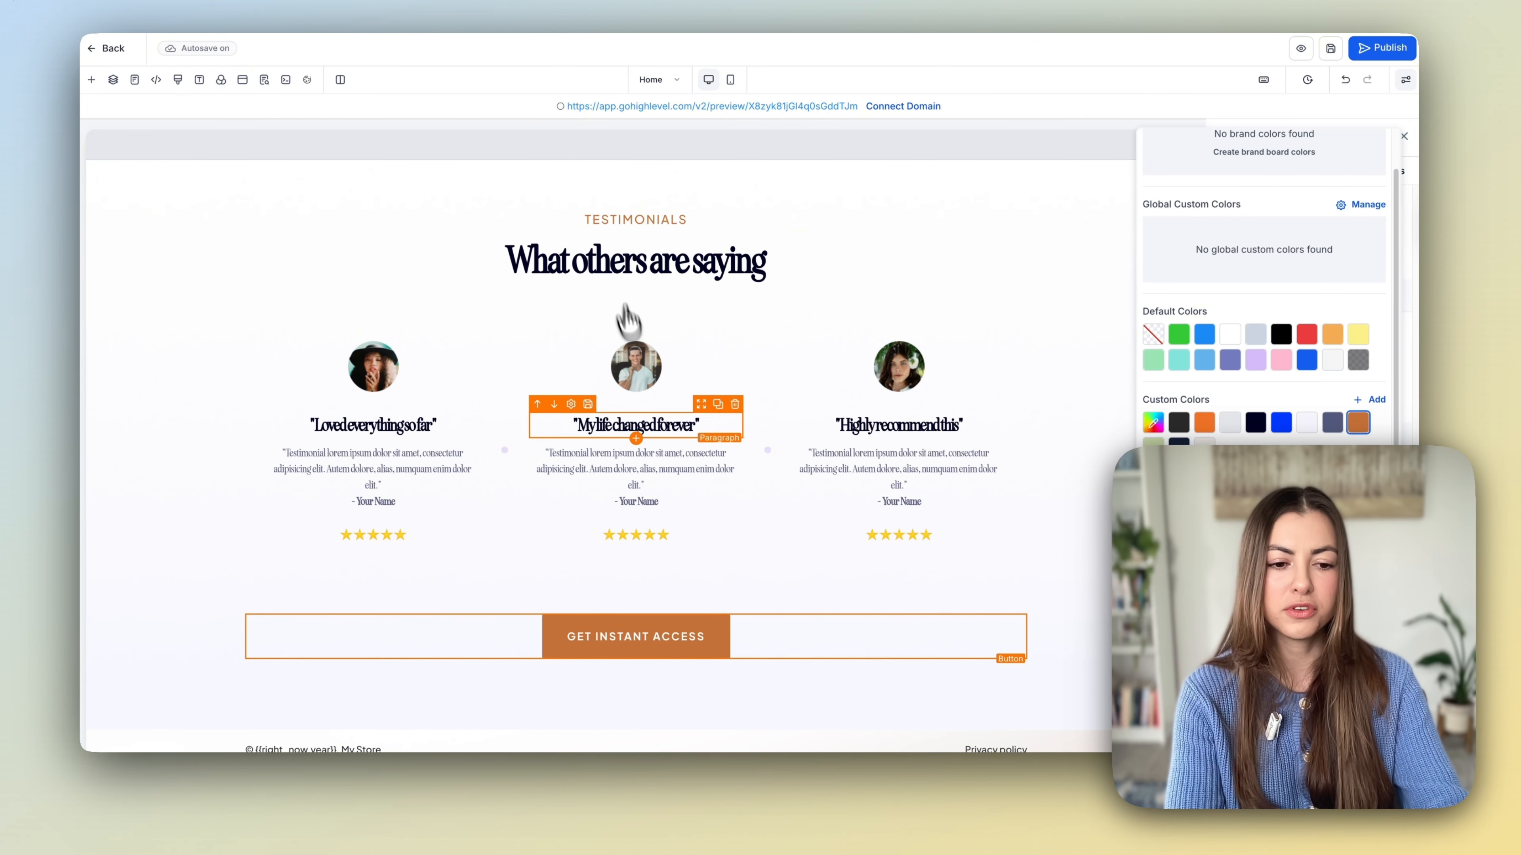
Add a brand logo image to the header's navigation menu and toggle its Logo In Menu setting.
scroll(539, 419, up, 15)
scroll(527, 441, up, 5)
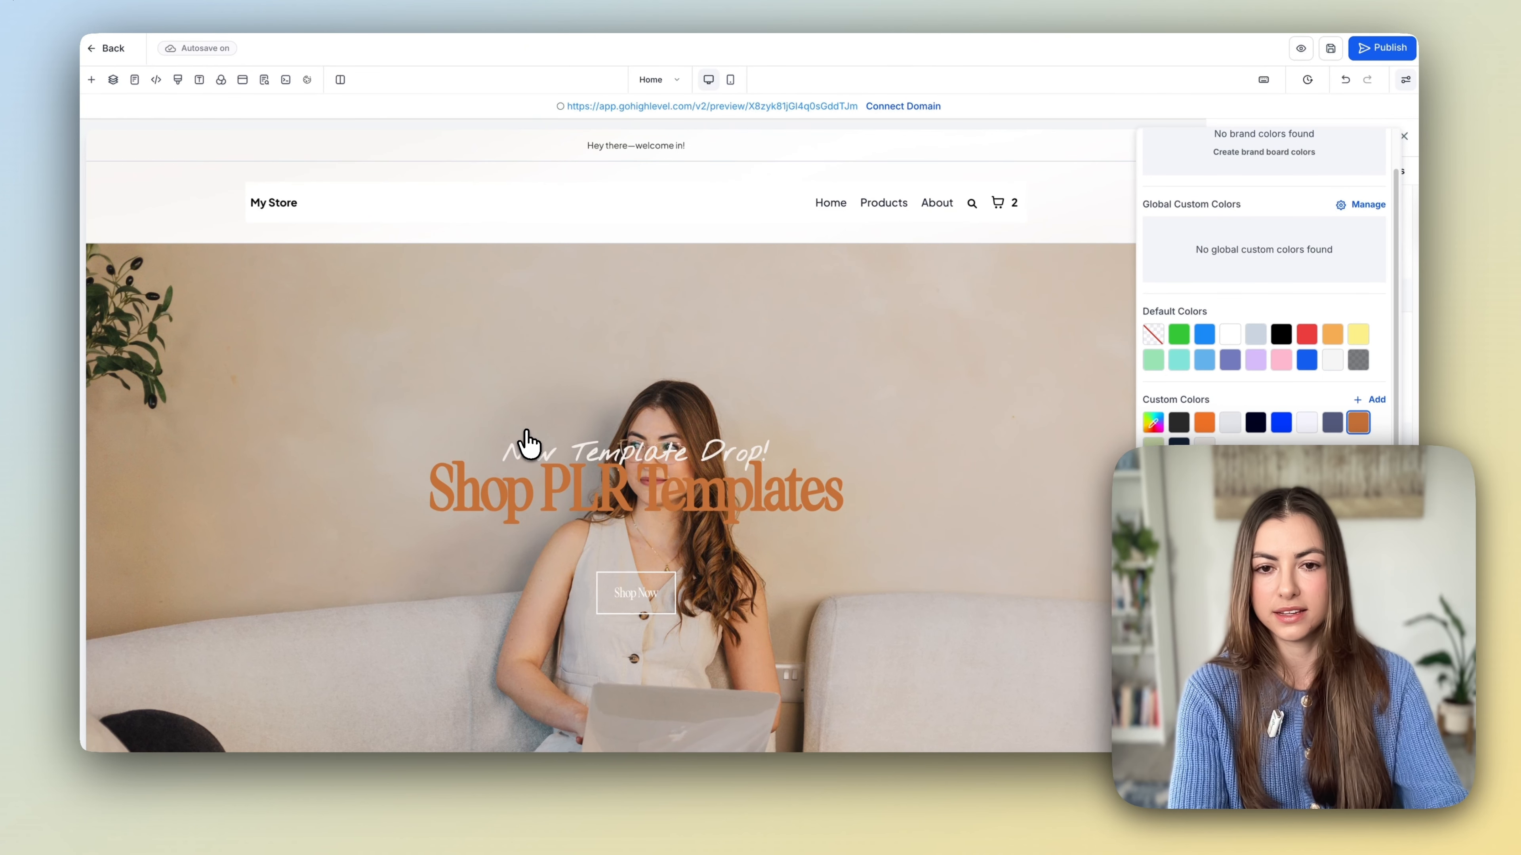
click(1124, 189)
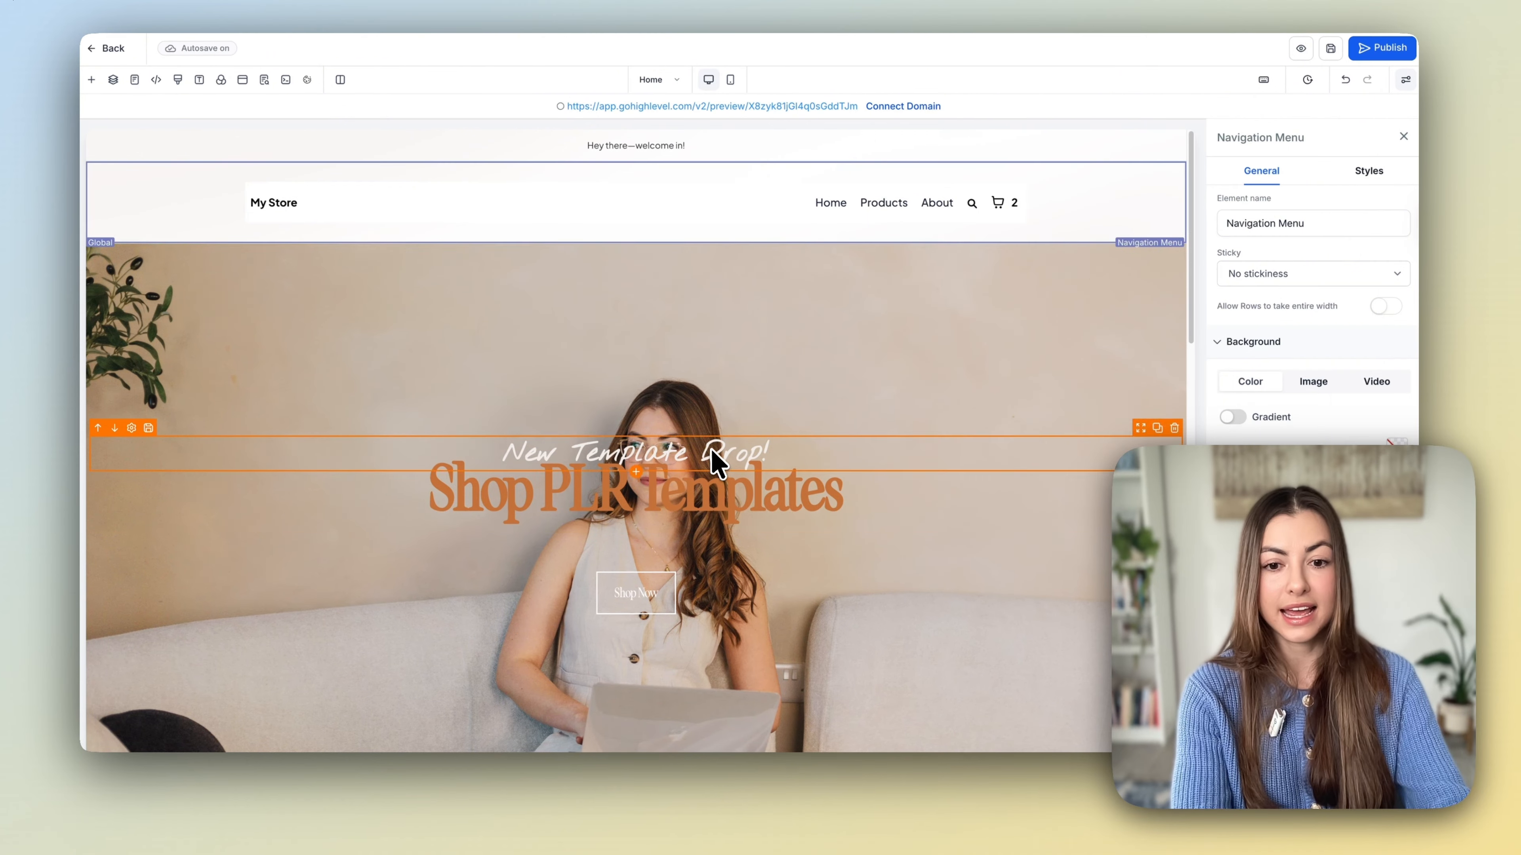
click(542, 191)
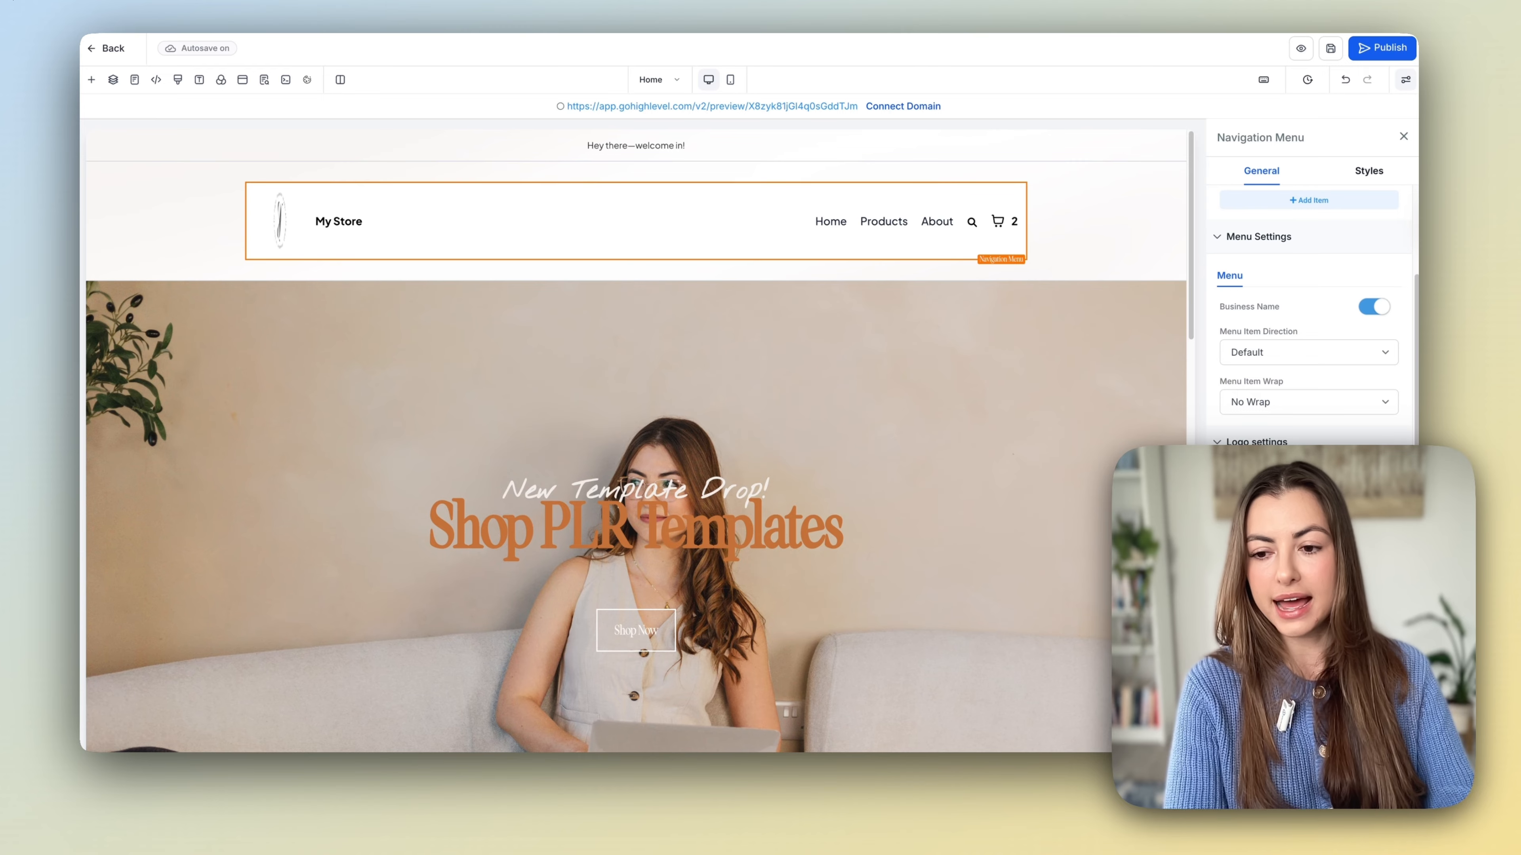
scroll(1308, 468, down, 3)
scroll(1309, 468, up, 1)
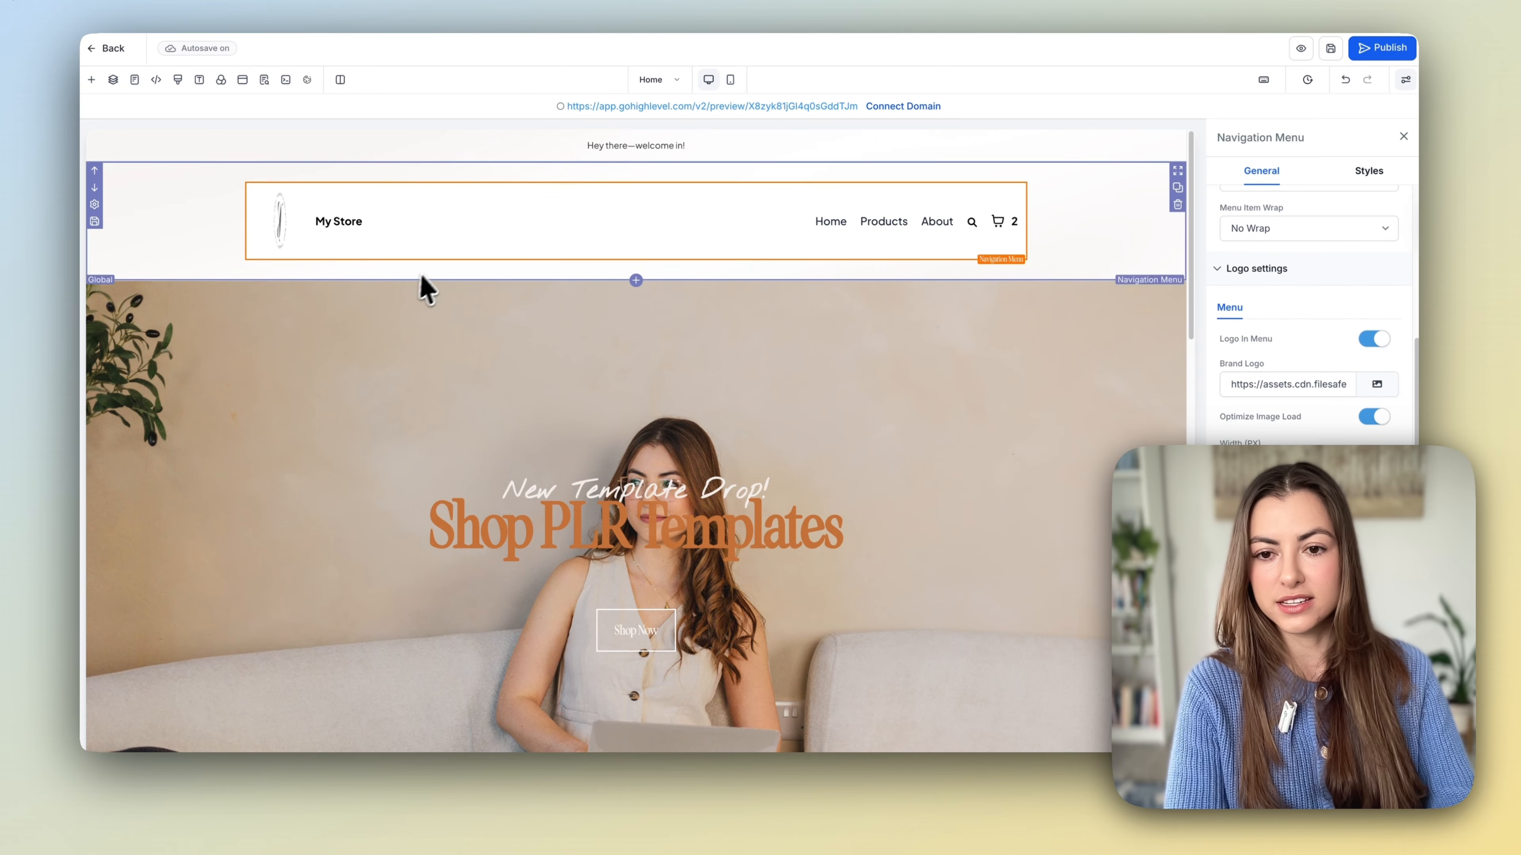
click(1377, 341)
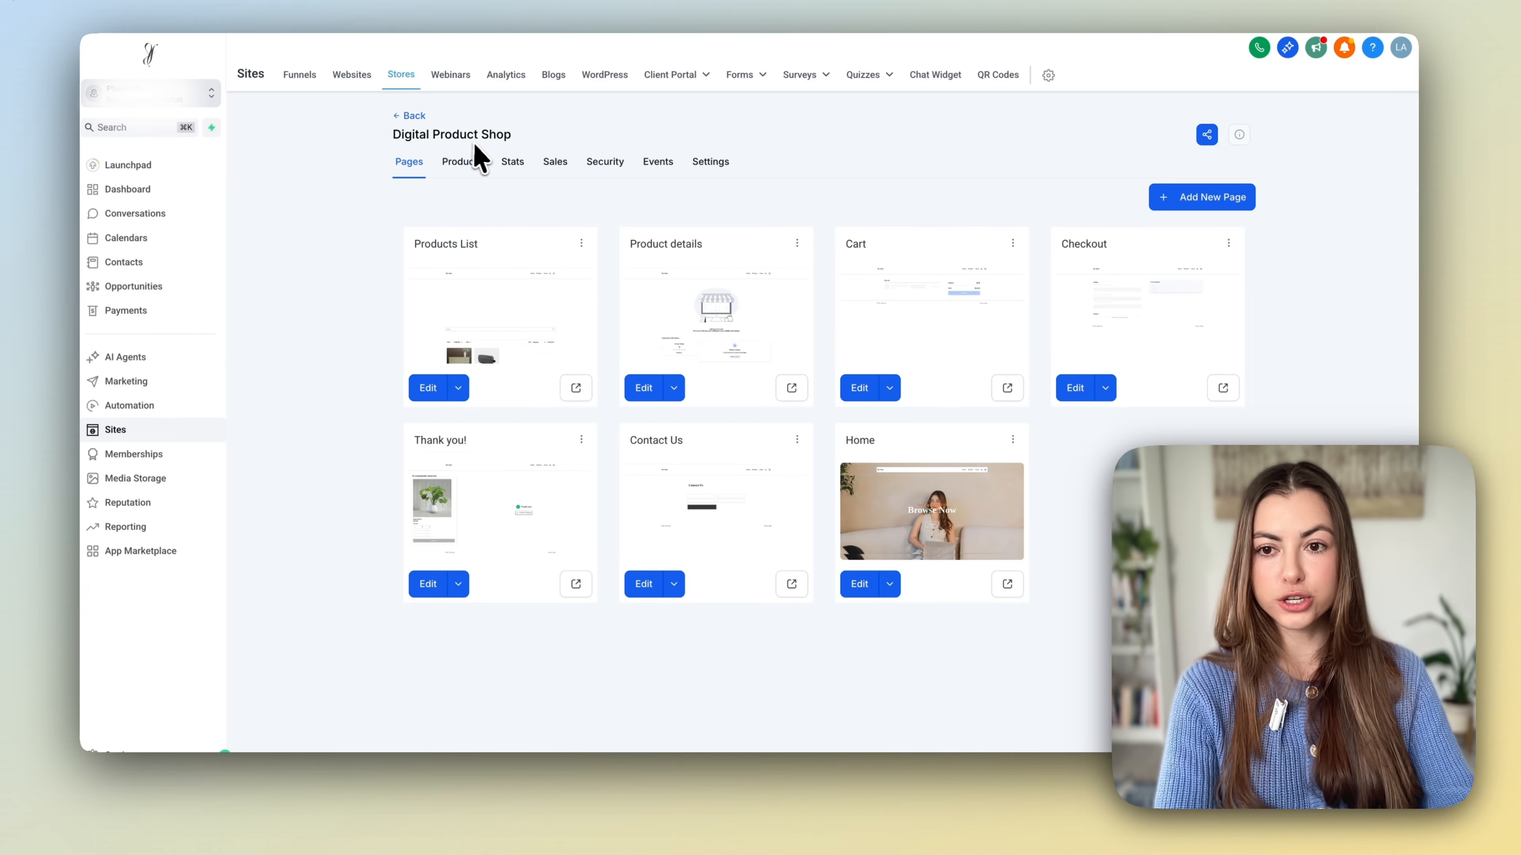
Open the Digital Product Shop store's settings and select the second available domain as the store's domain.
click(719, 173)
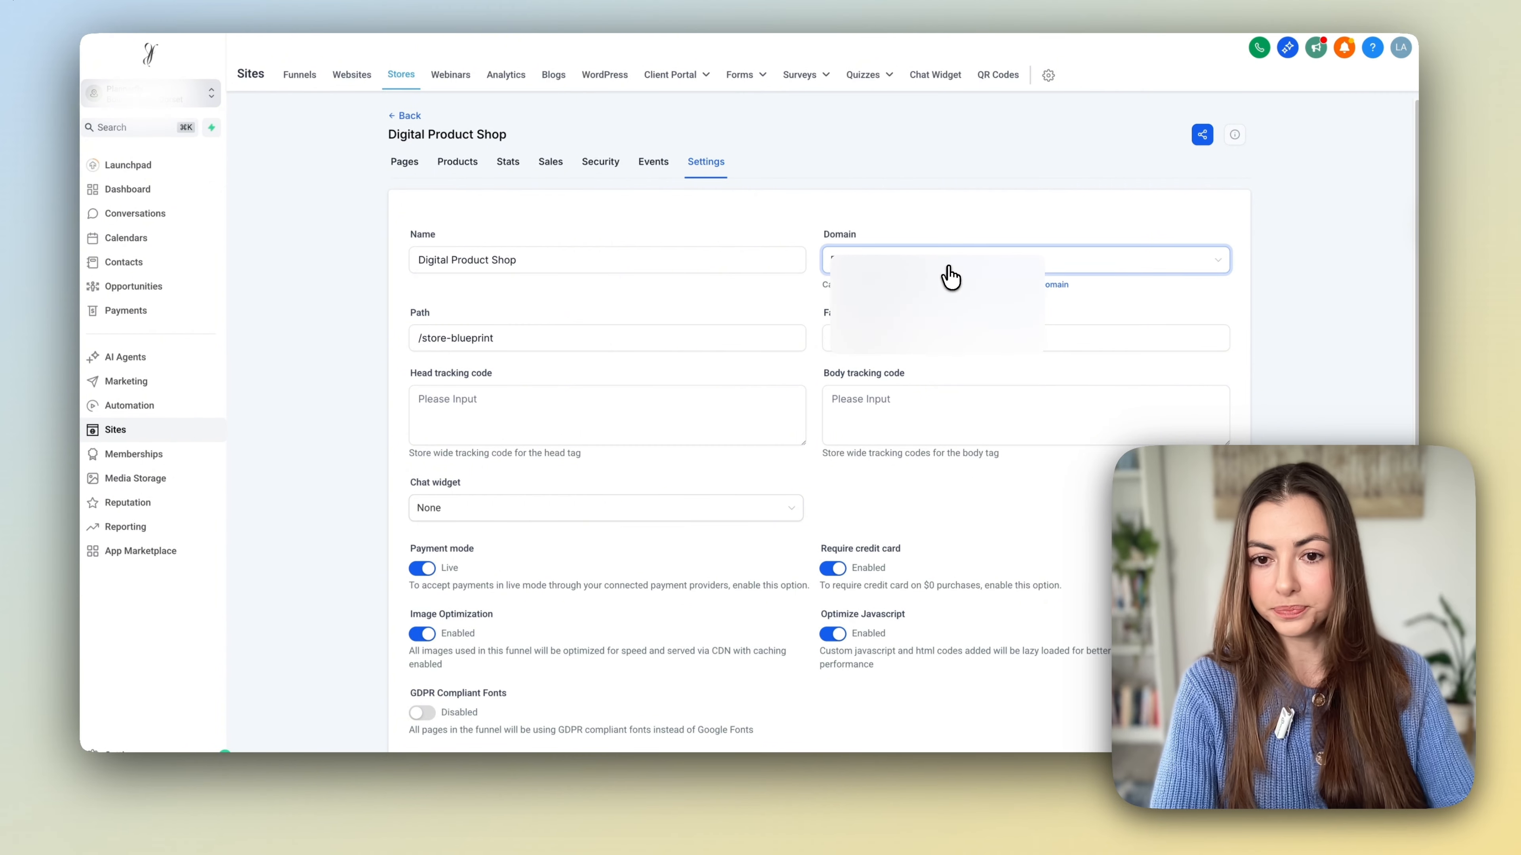
click(945, 266)
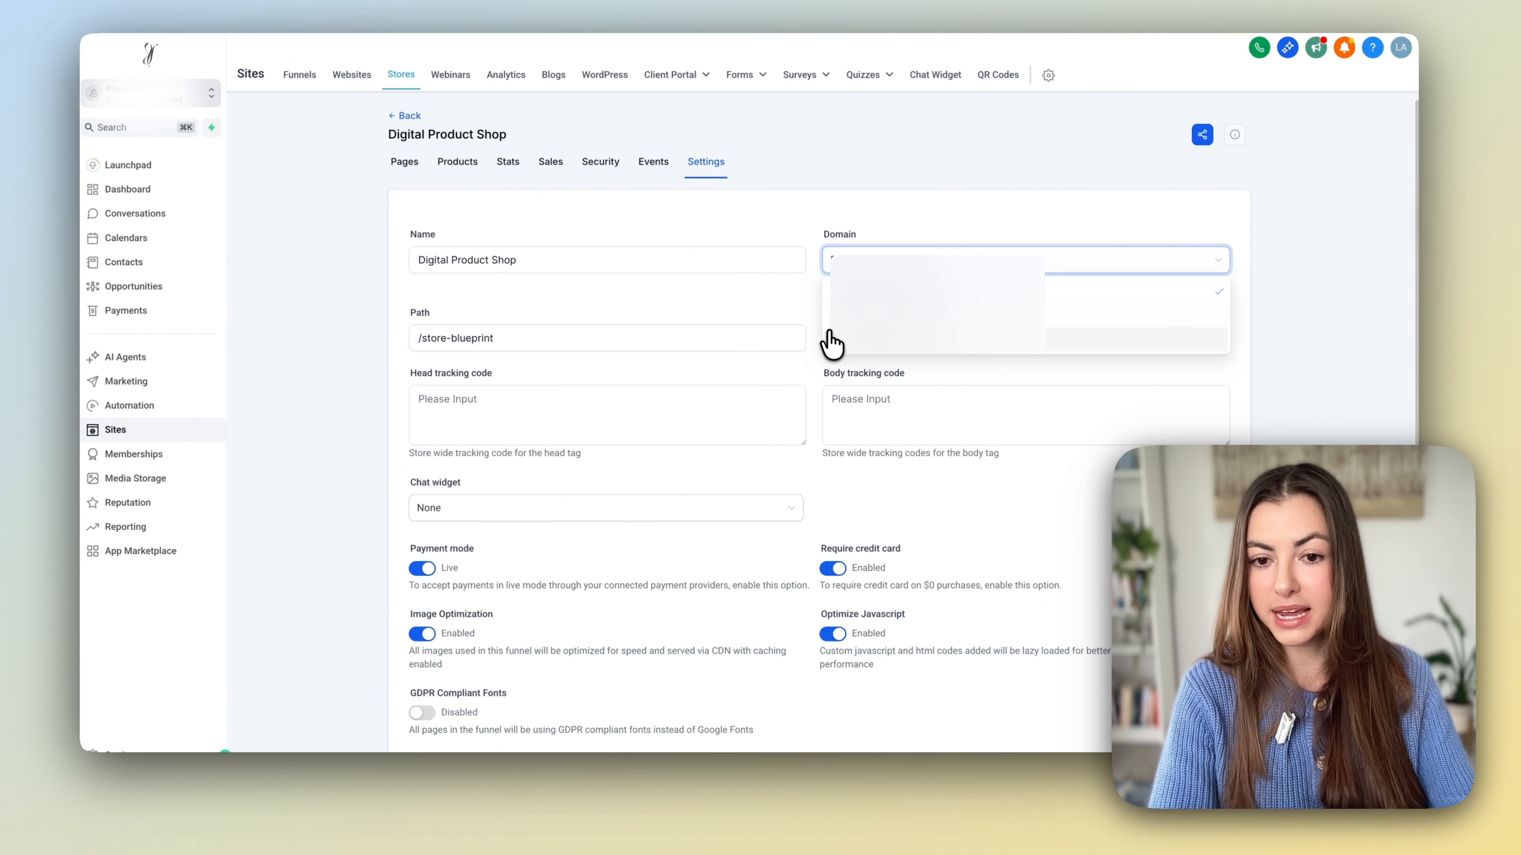
click(855, 348)
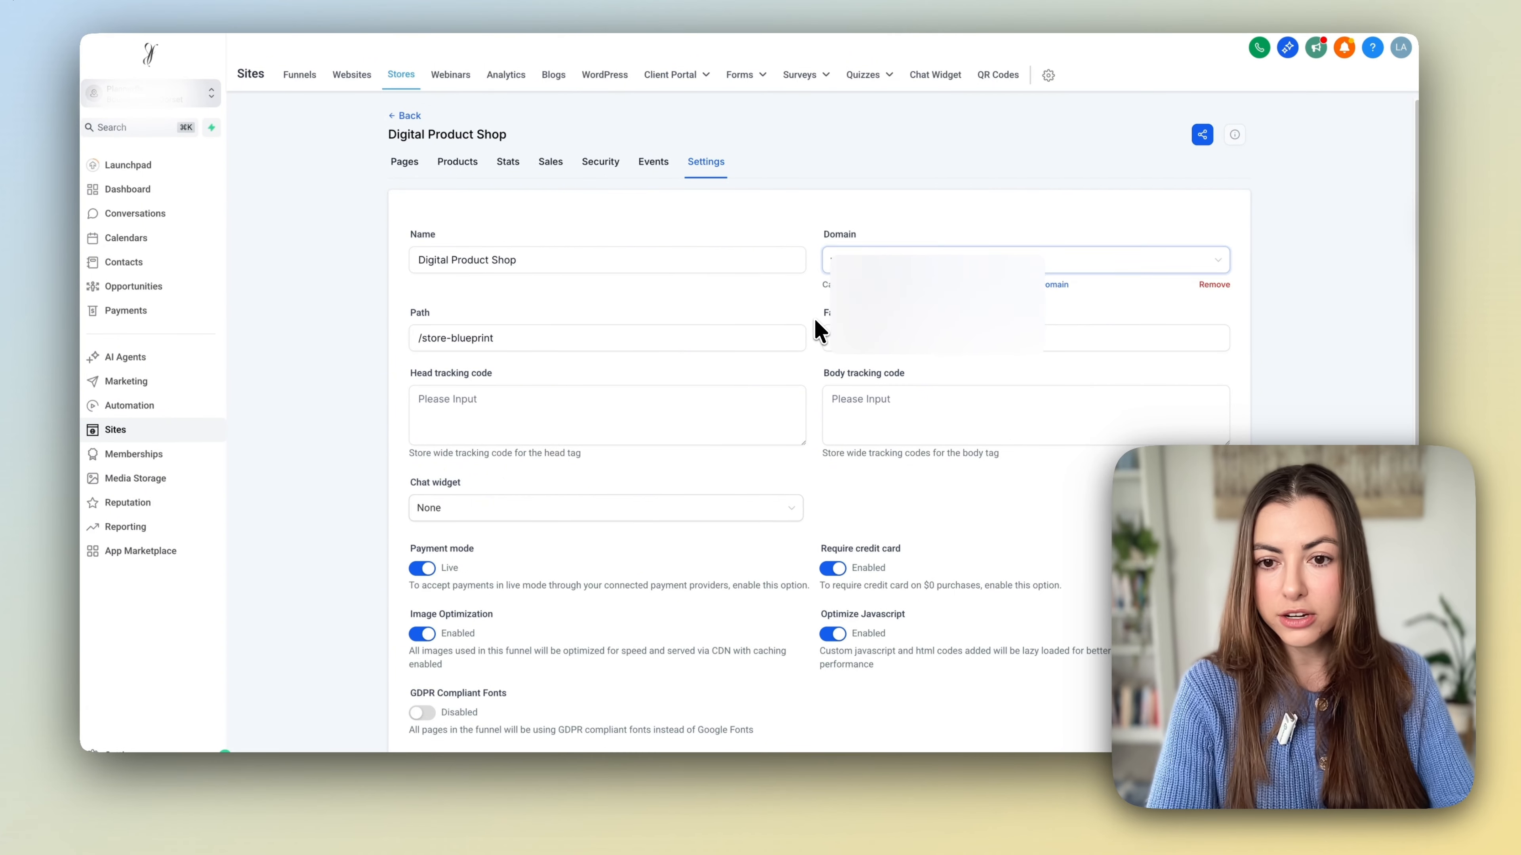
Open the form for connecting a custom domain, and look over the remaining settings of the Digital Product Shop store.
click(1029, 286)
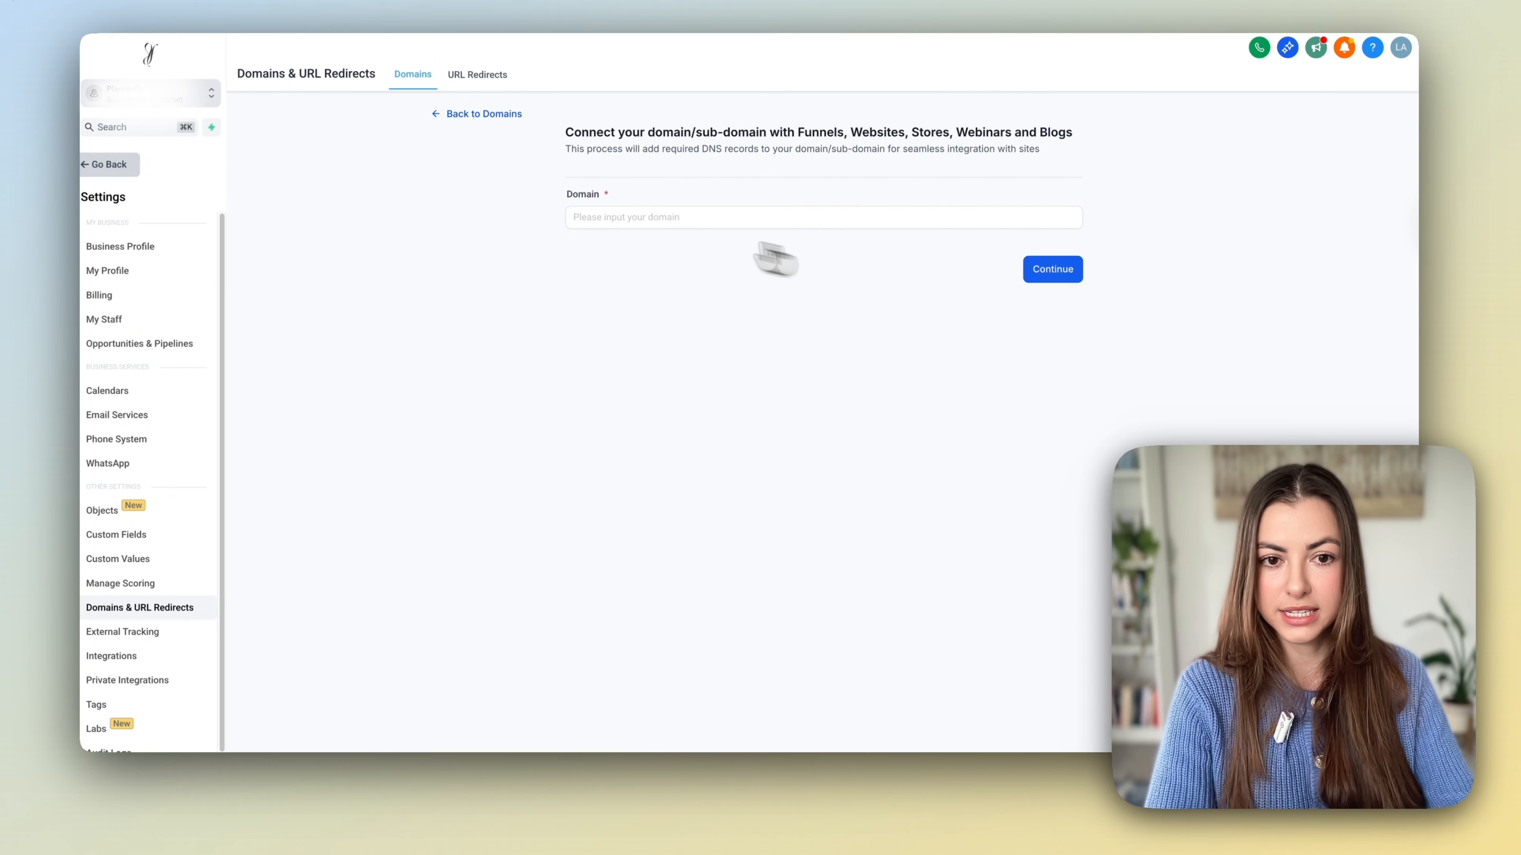
click(639, 217)
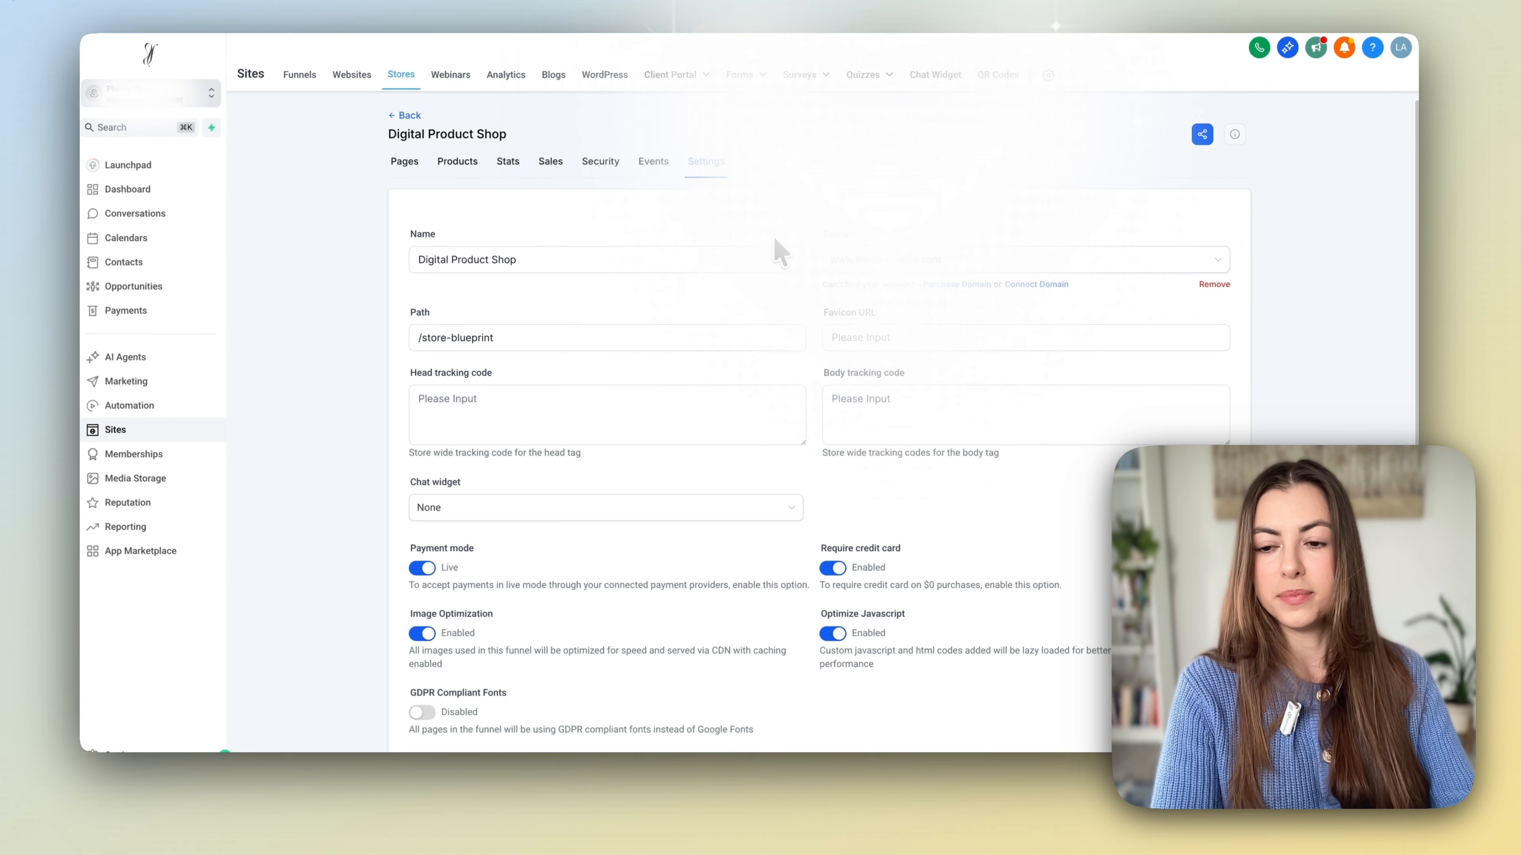
scroll(776, 241, down, 2)
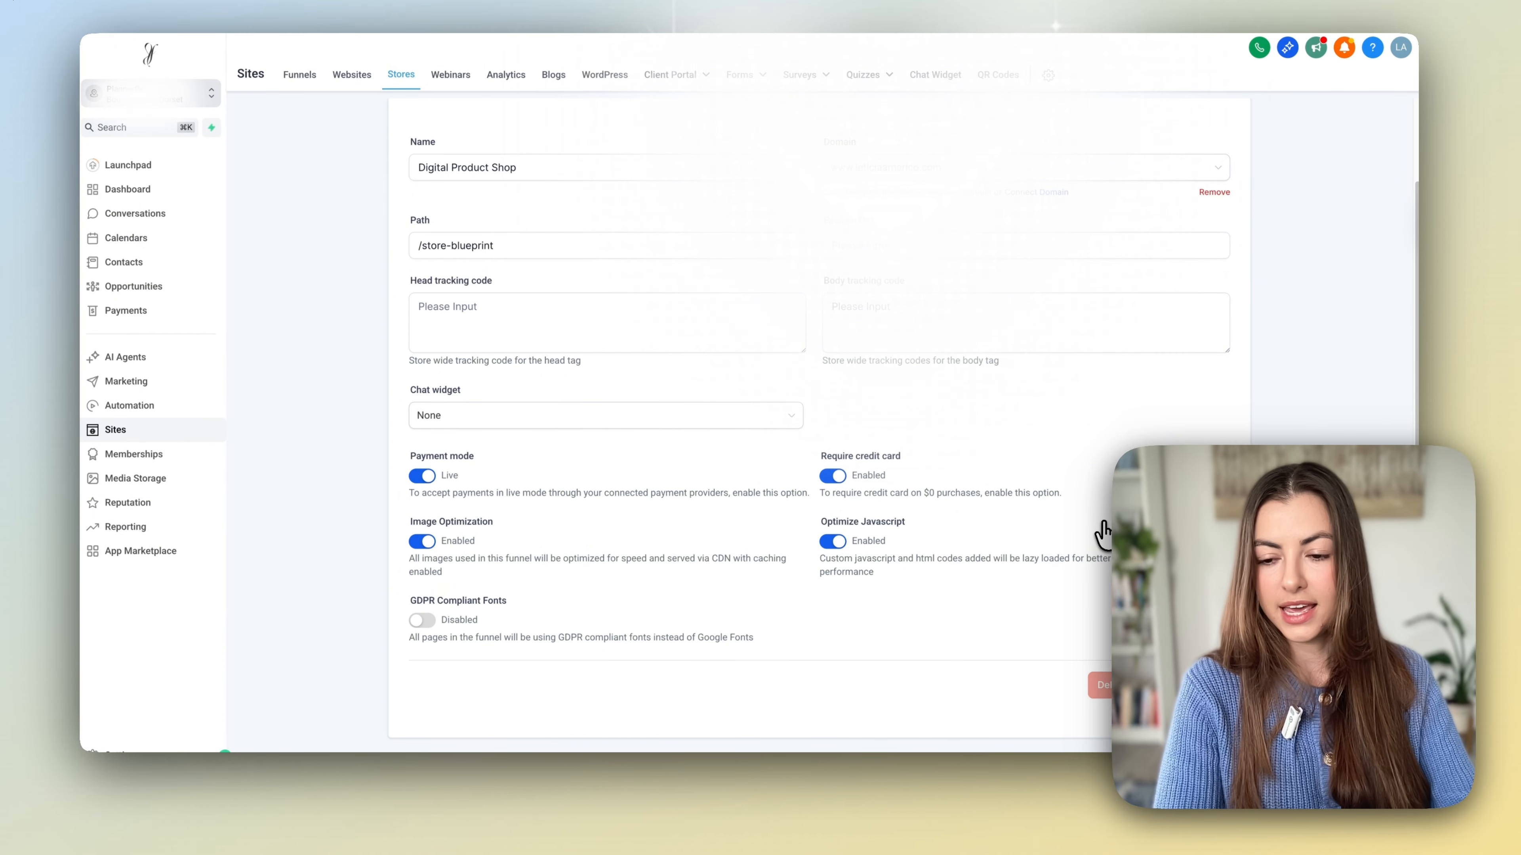
scroll(1104, 533, up, 2)
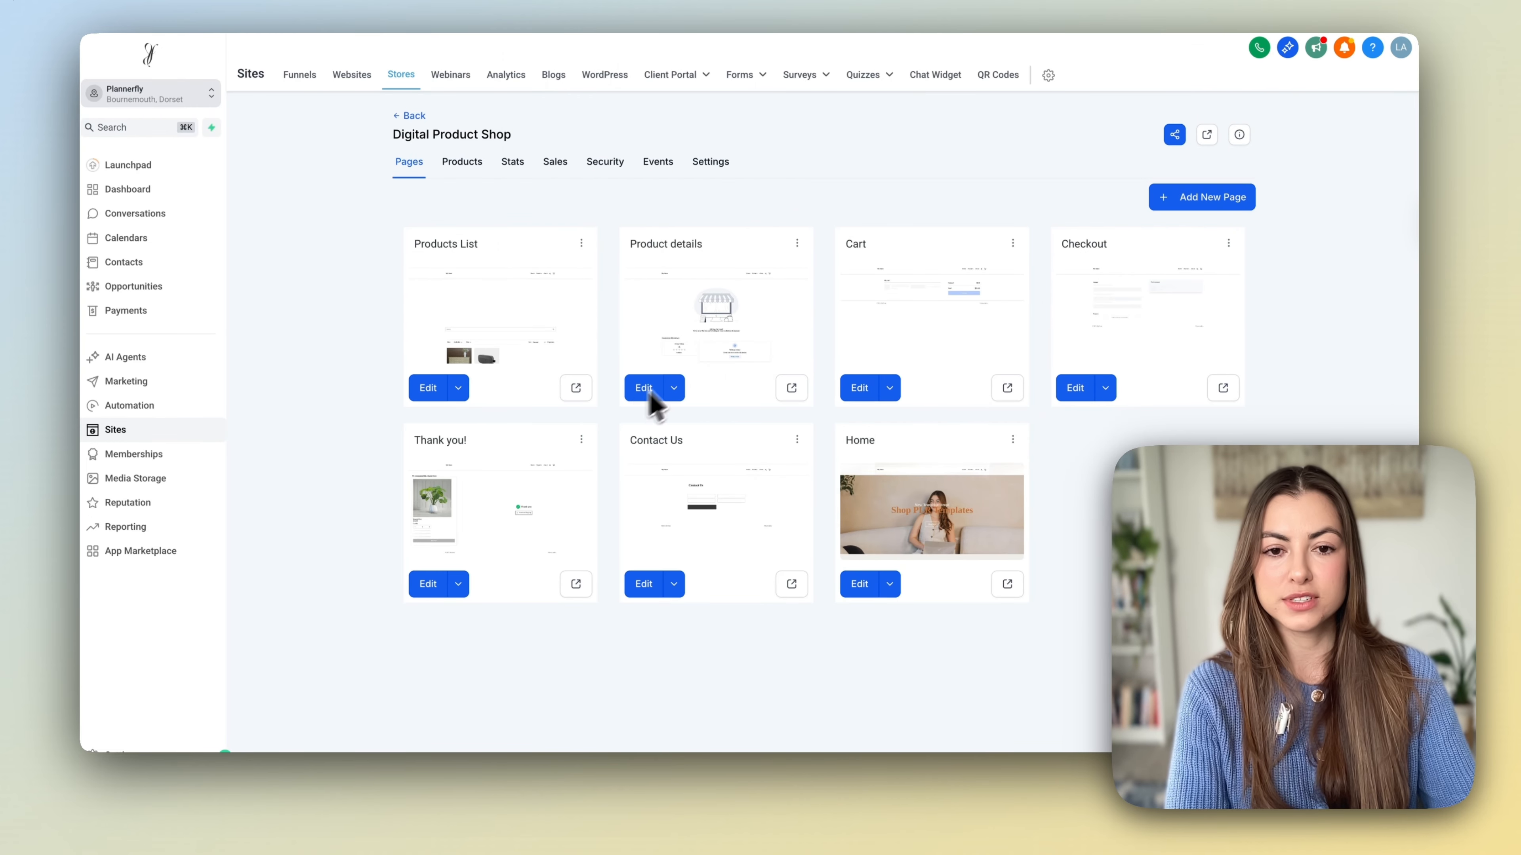
Open the store's Home page for editing and remove the Elowen Dresser and Havenridge Table from the Featured Products element.
click(856, 584)
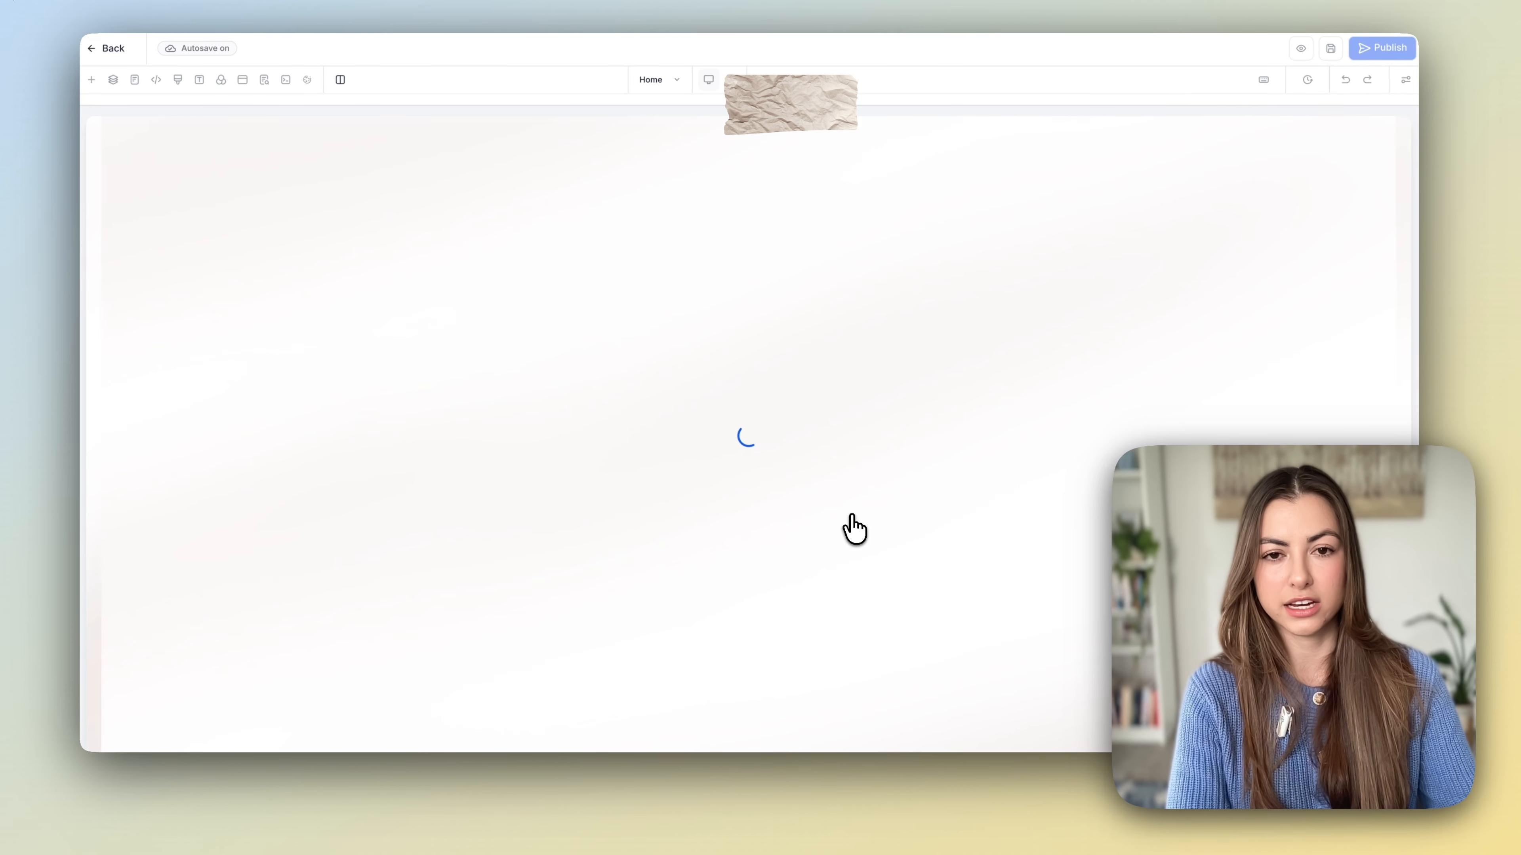
scroll(856, 527, down, 6)
scroll(855, 527, up, 5)
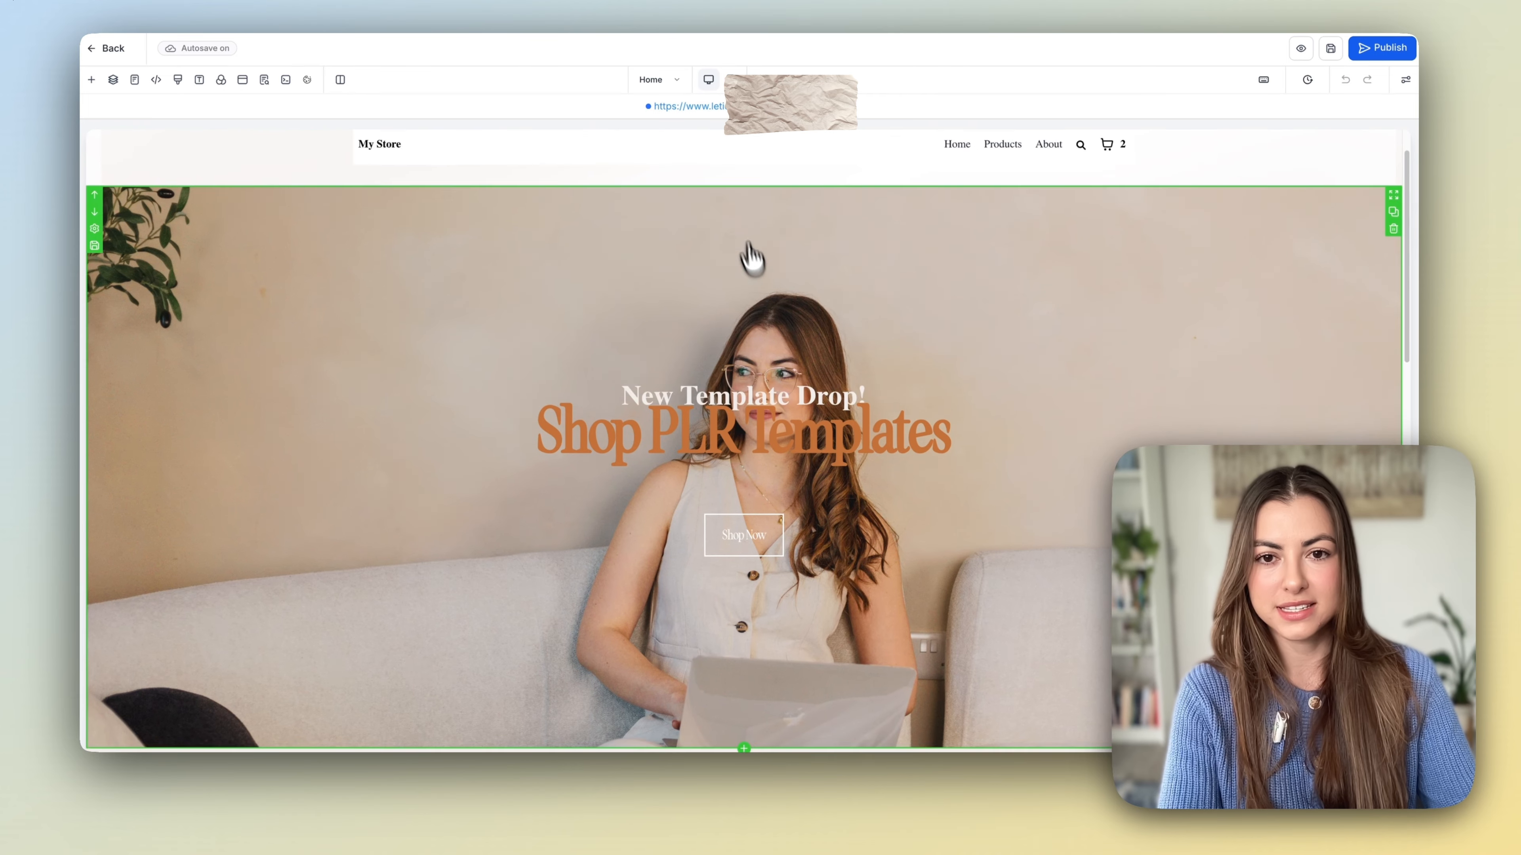
scroll(709, 341, down, 2)
scroll(709, 338, down, 8)
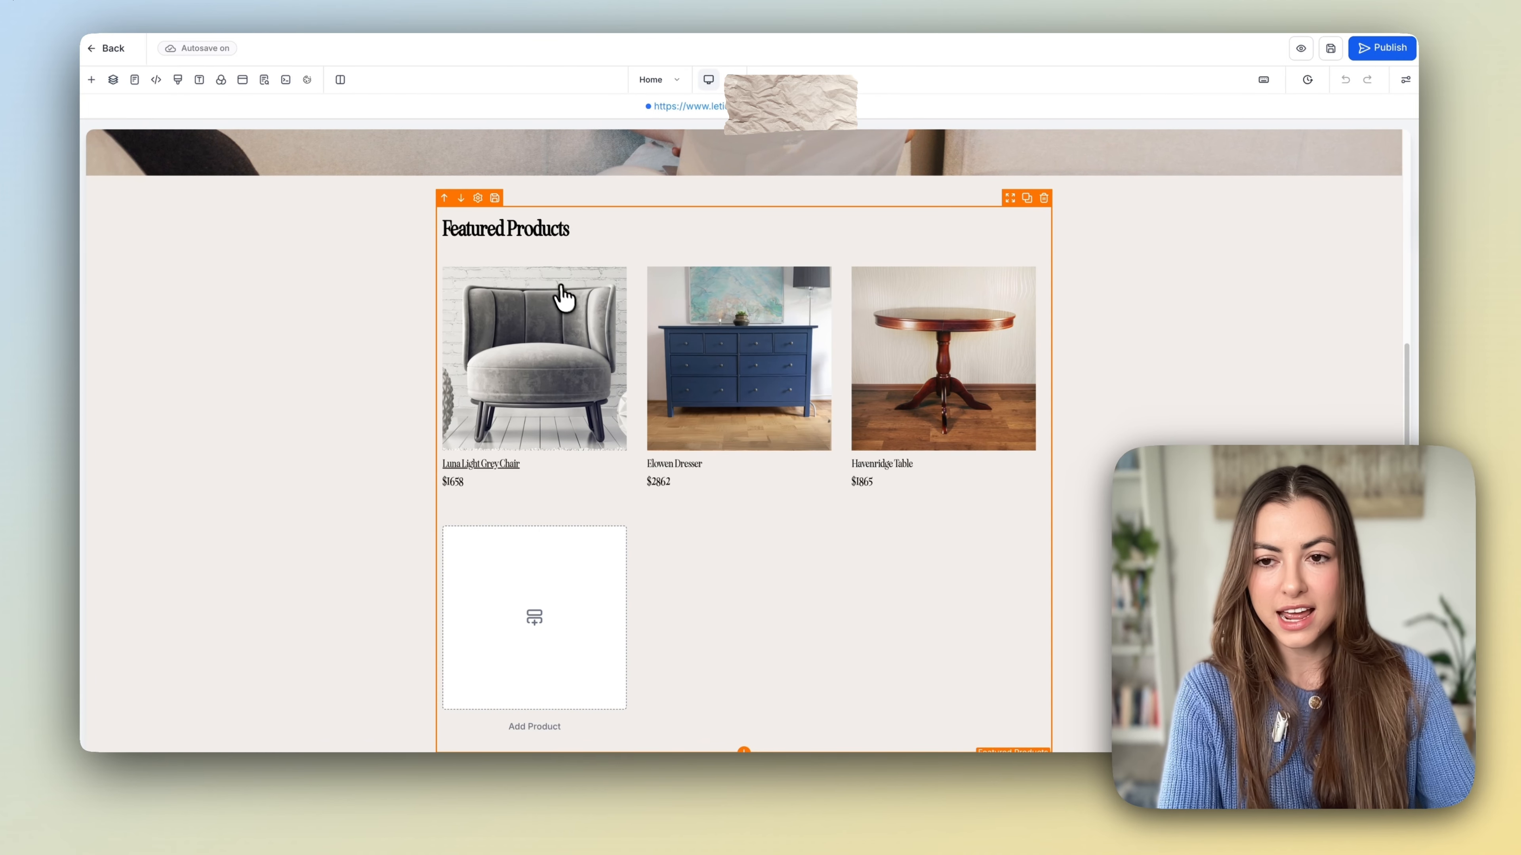
click(561, 300)
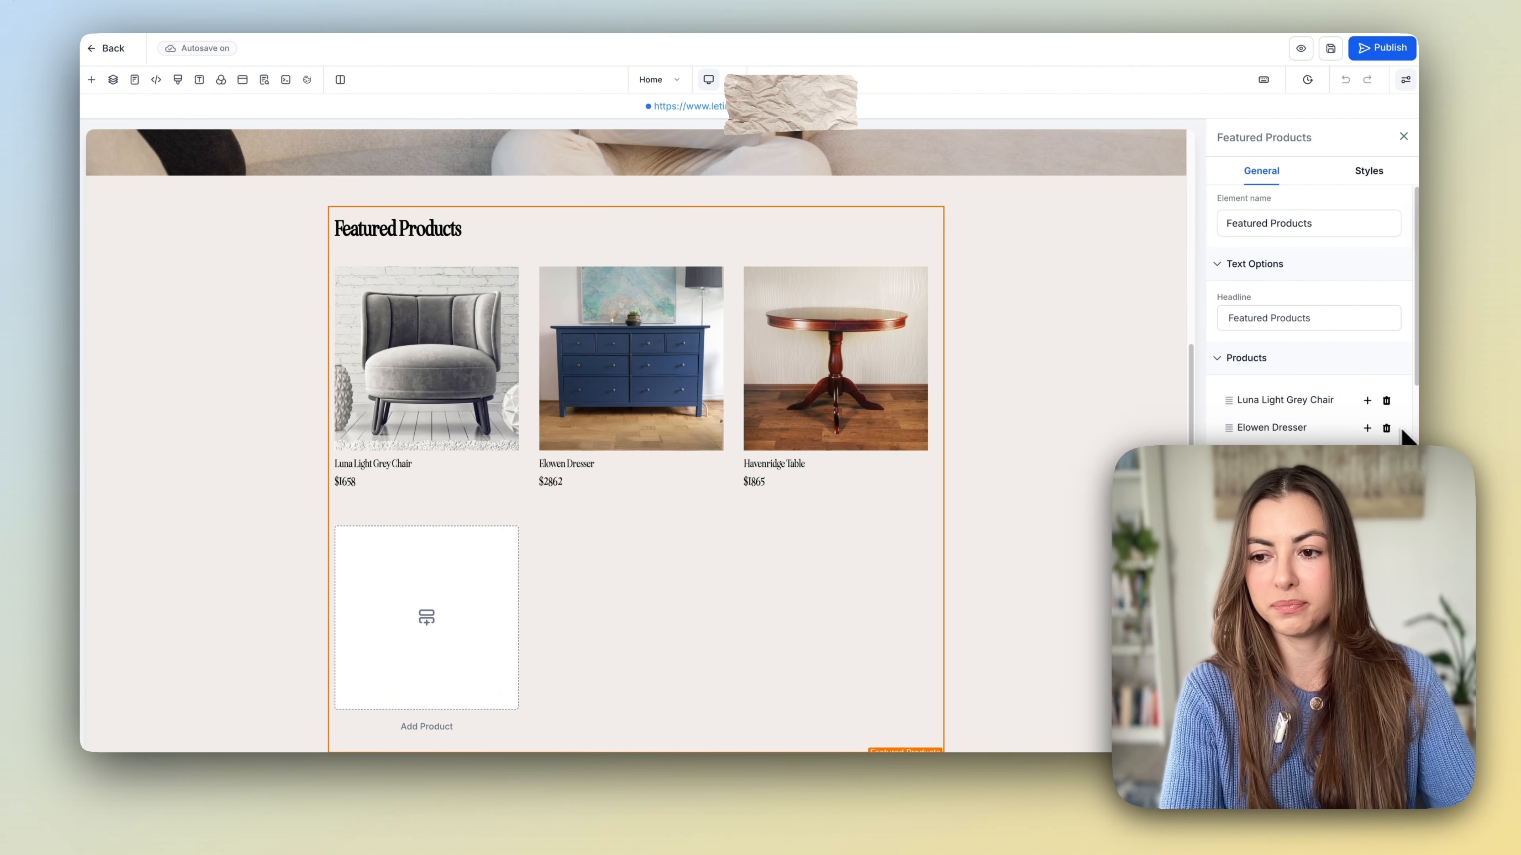
click(1386, 428)
click(1386, 427)
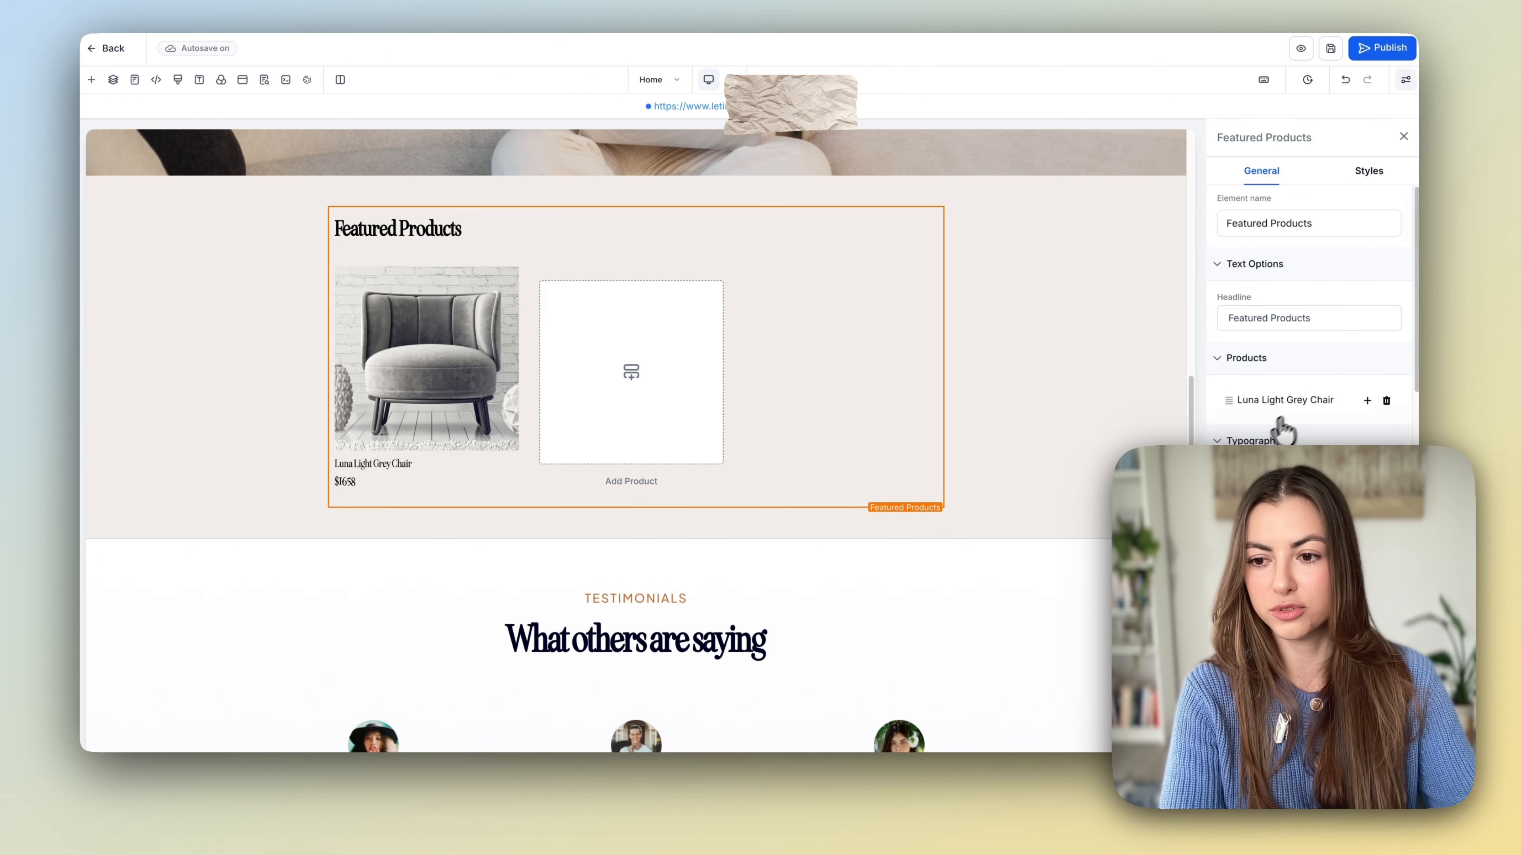
Replace the Luna Light Grey Chair in Featured Products with the $47 Christian Women Goal Planner.
click(1319, 409)
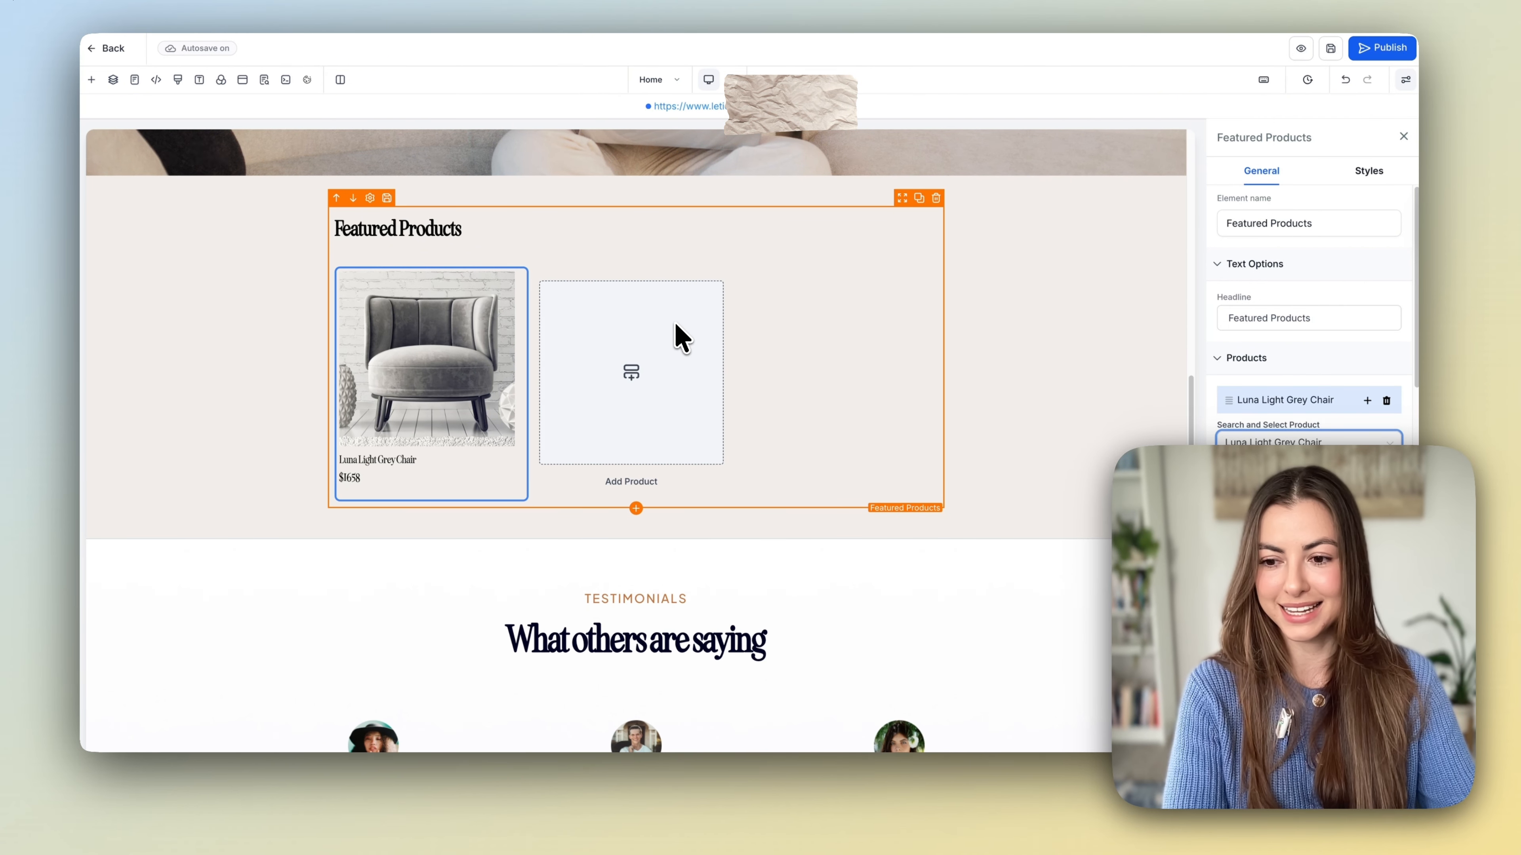
click(1306, 442)
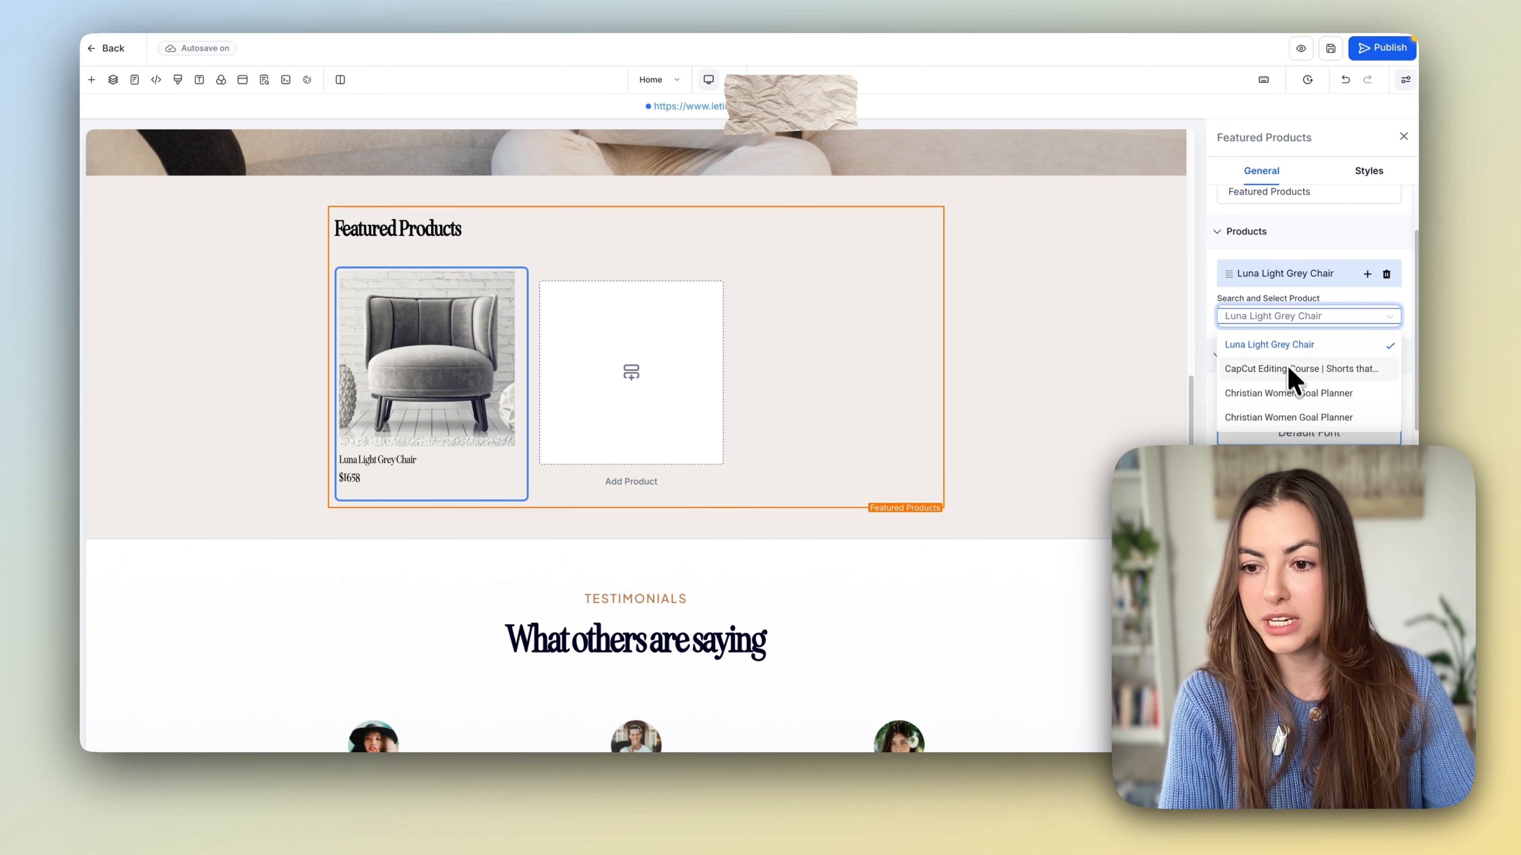
click(1284, 394)
click(1334, 334)
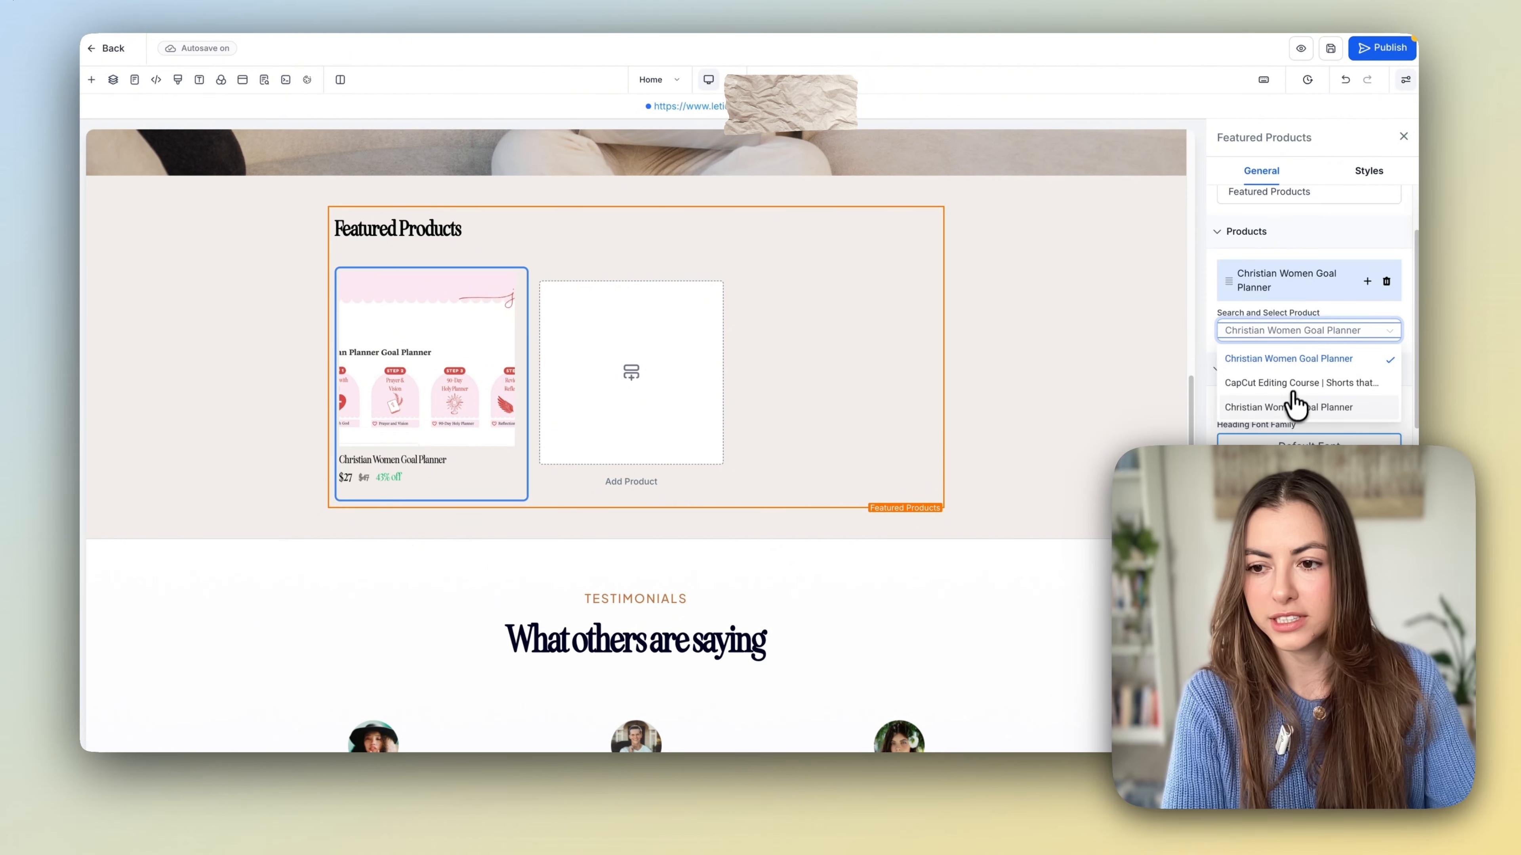
click(1292, 408)
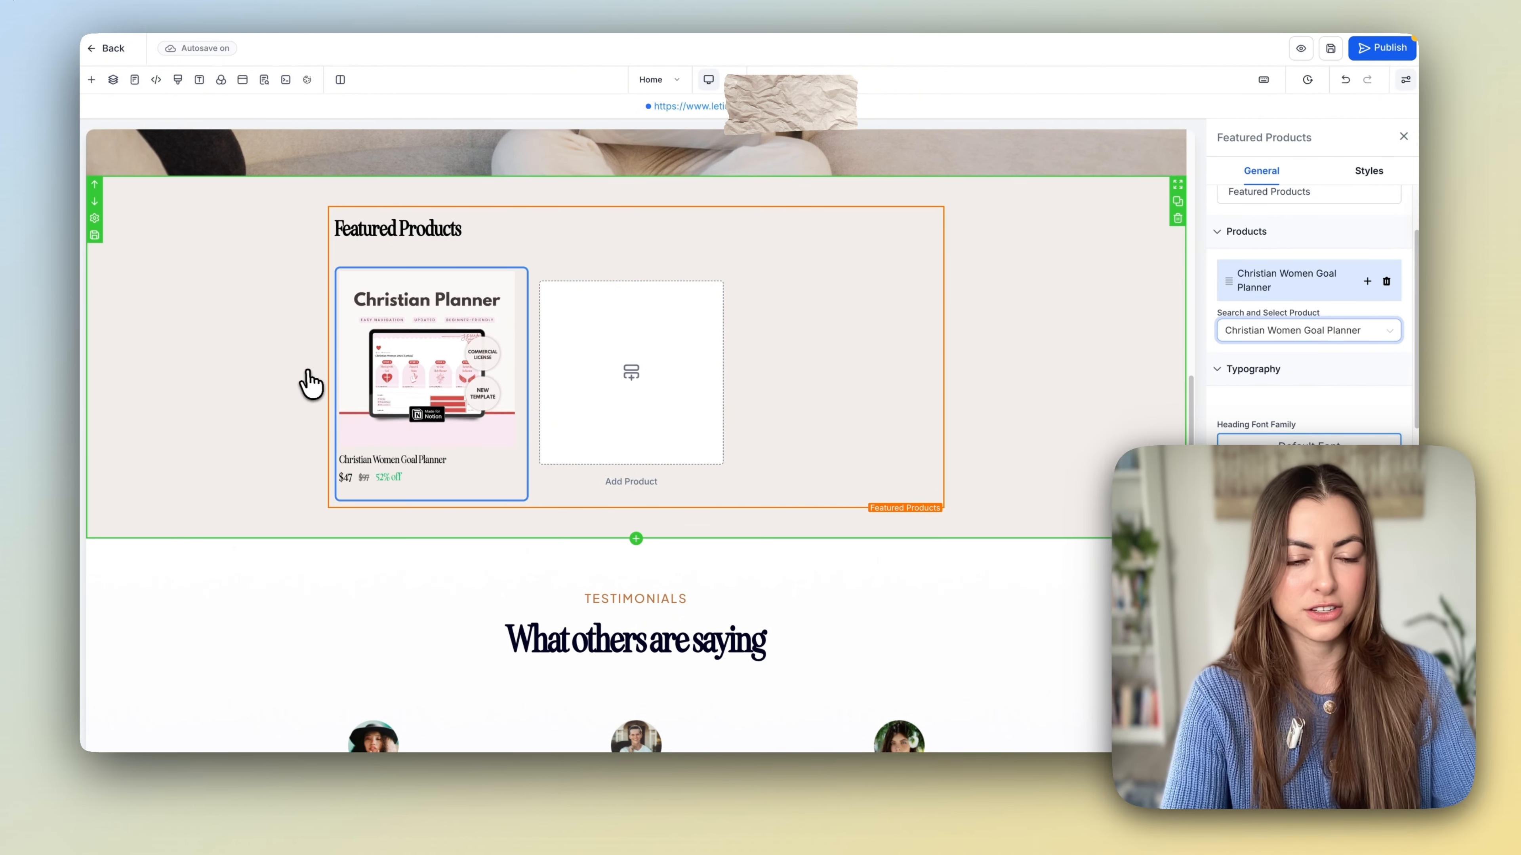
Examine the Featured Products element's typography, column, reviews and wishlist options, and check how the section fits the page.
scroll(303, 419, up, 3)
scroll(323, 389, down, 4)
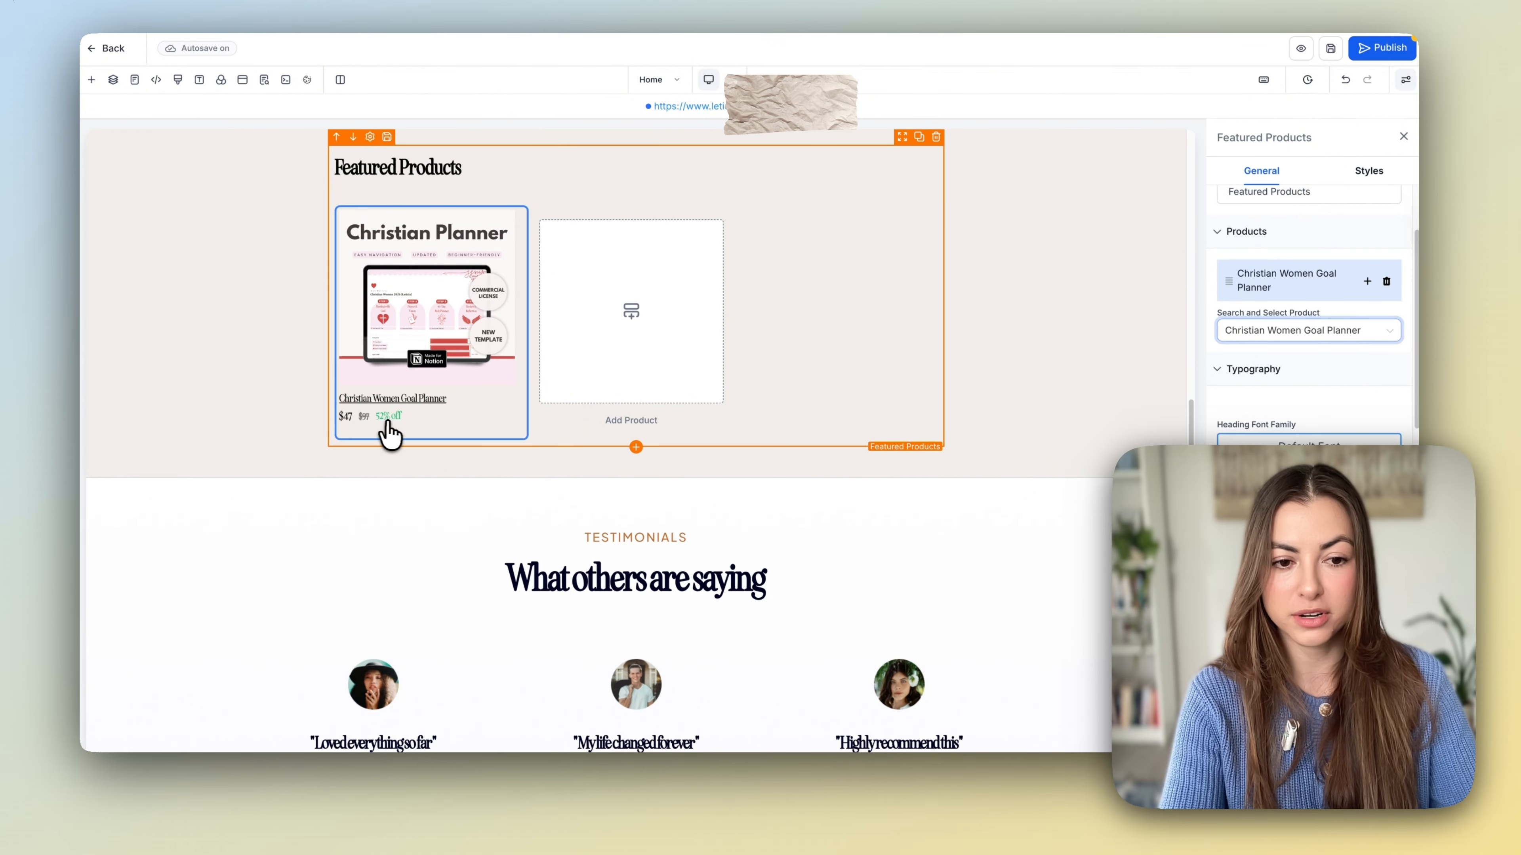
scroll(1309, 317, down, 4)
scroll(1341, 360, down, 8)
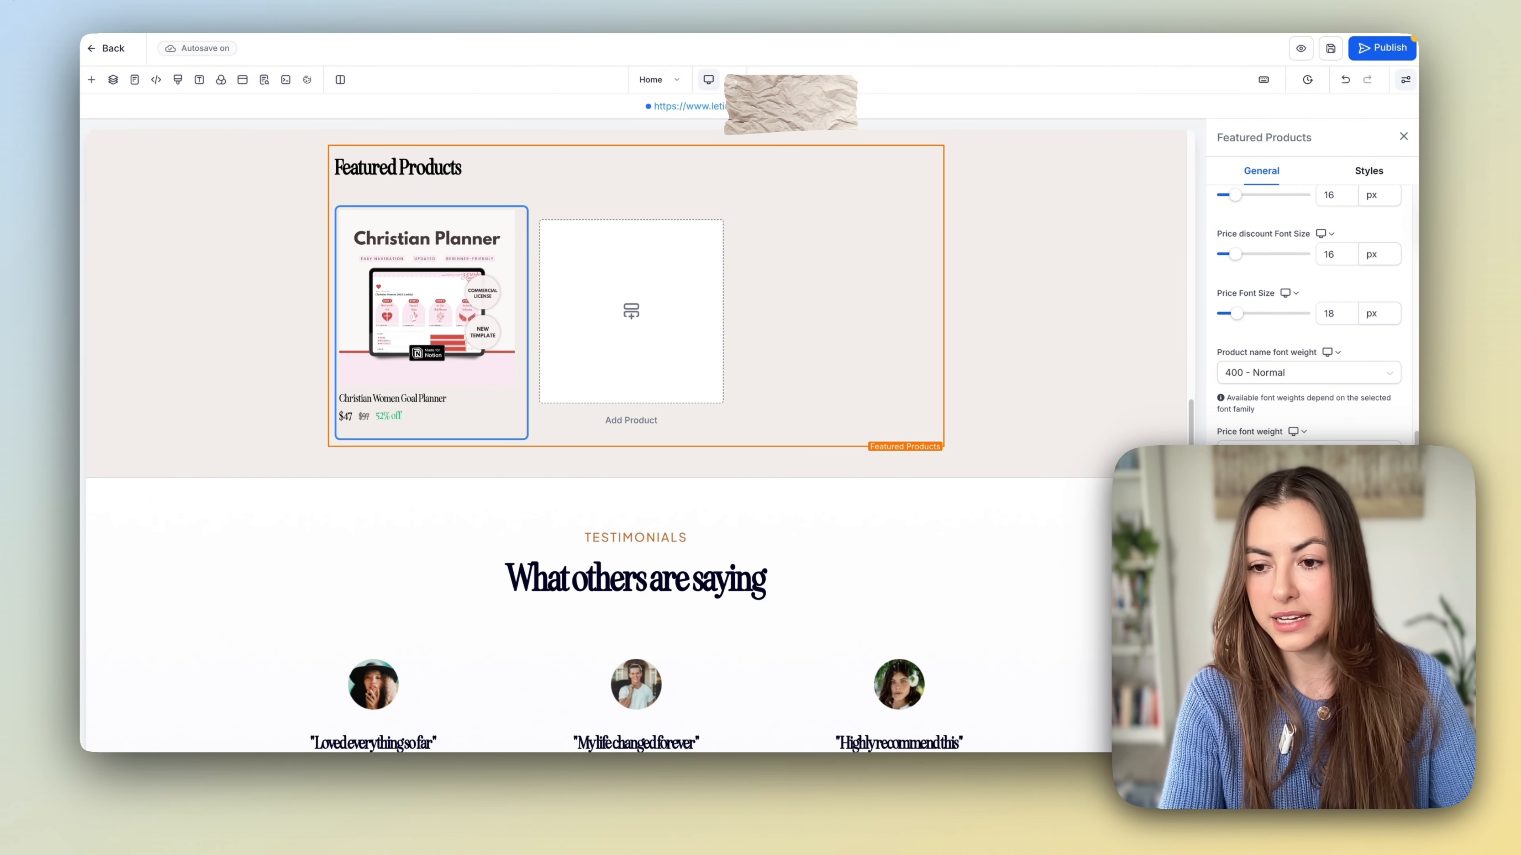
scroll(1307, 431, up, 3)
scroll(1308, 432, down, 3)
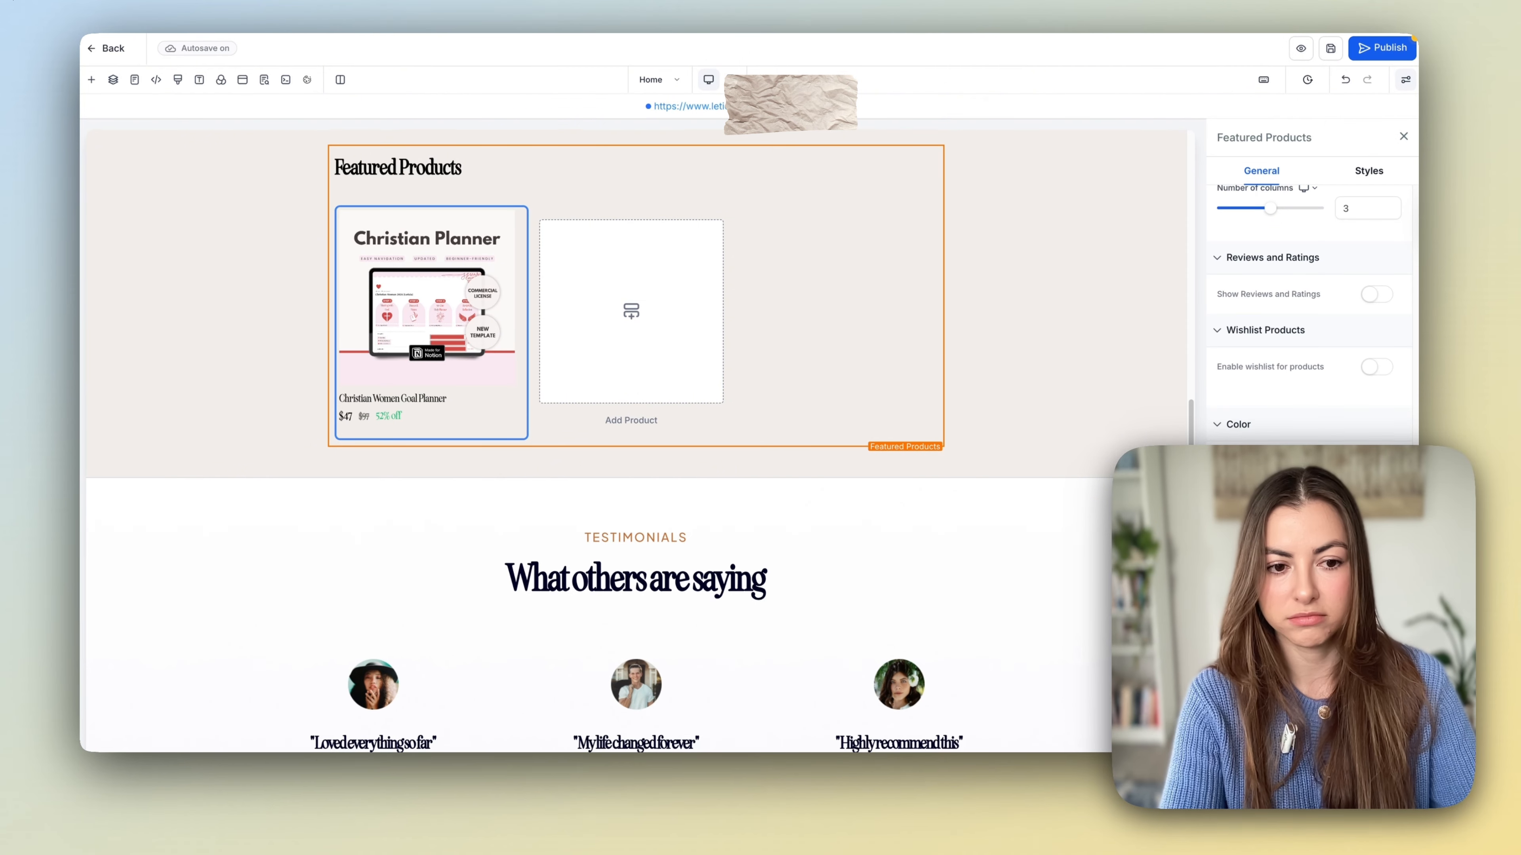
scroll(455, 434, up, 15)
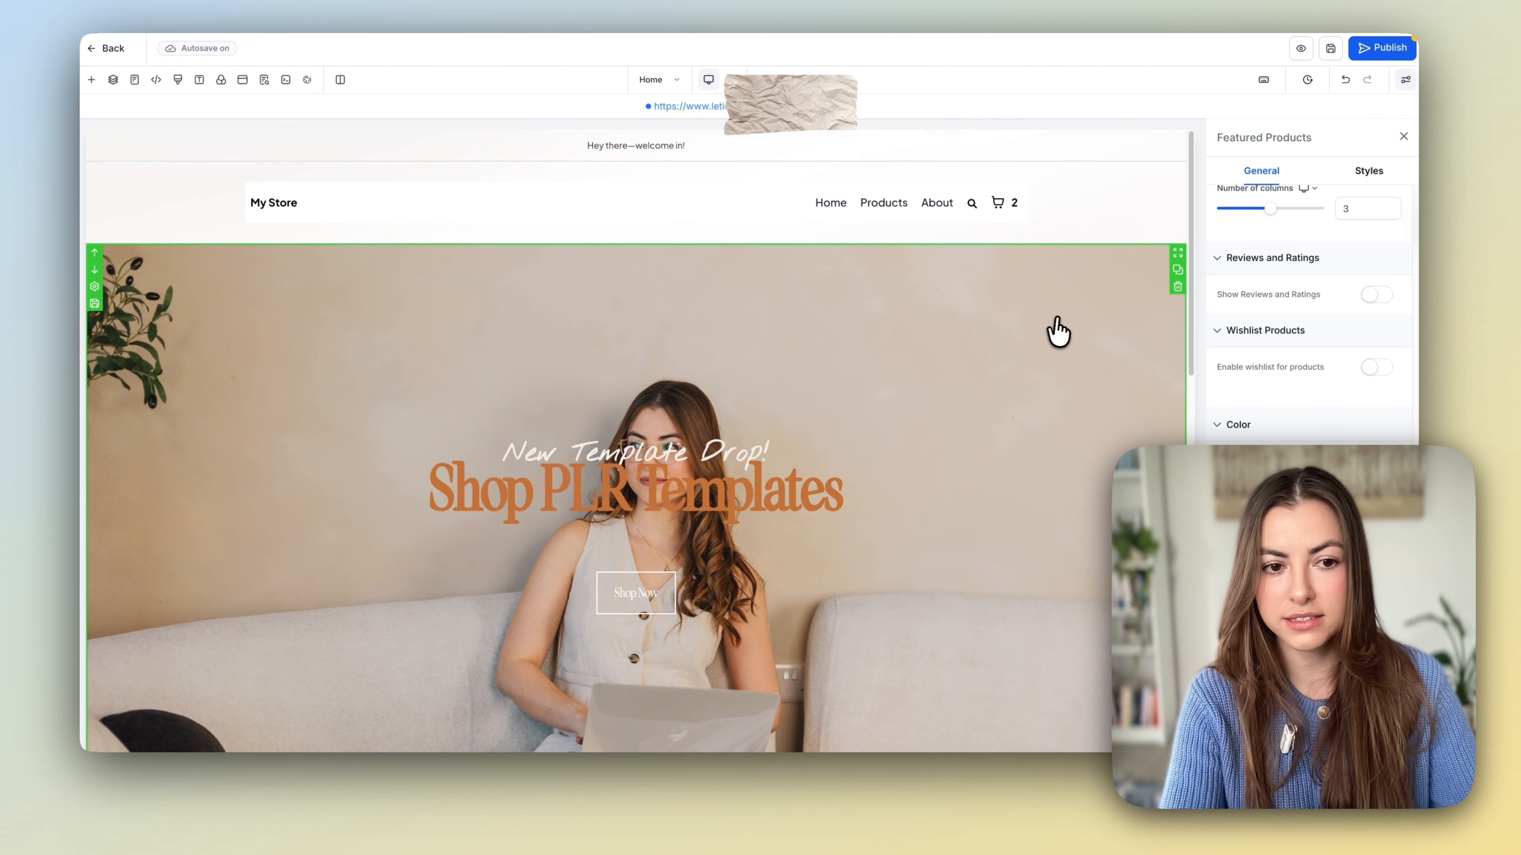
Save the Home page and preview it, checking the hero, featured product and testimonials sections.
click(1335, 53)
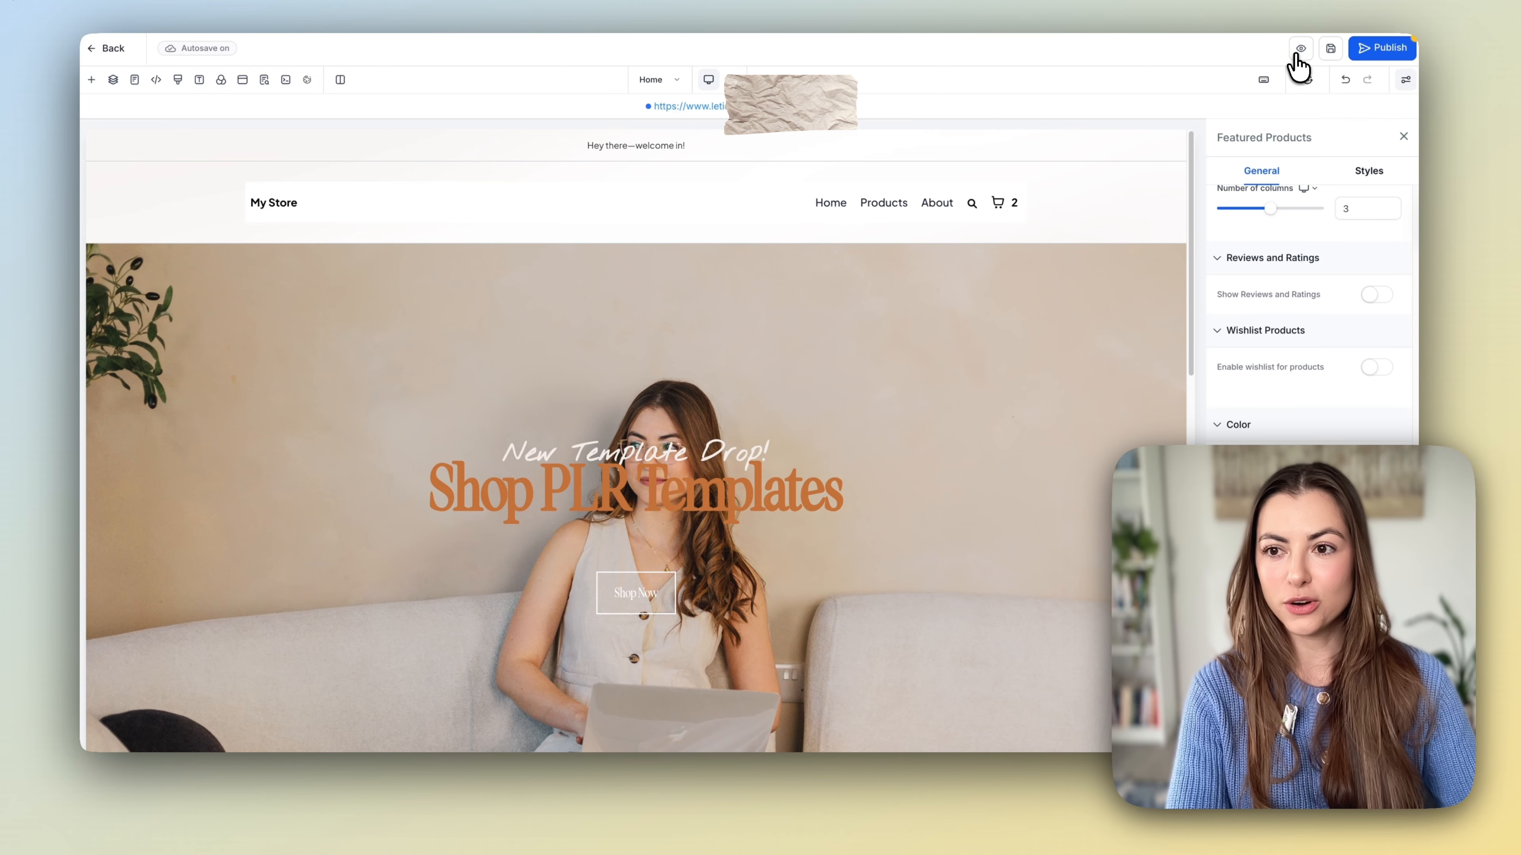
click(1298, 51)
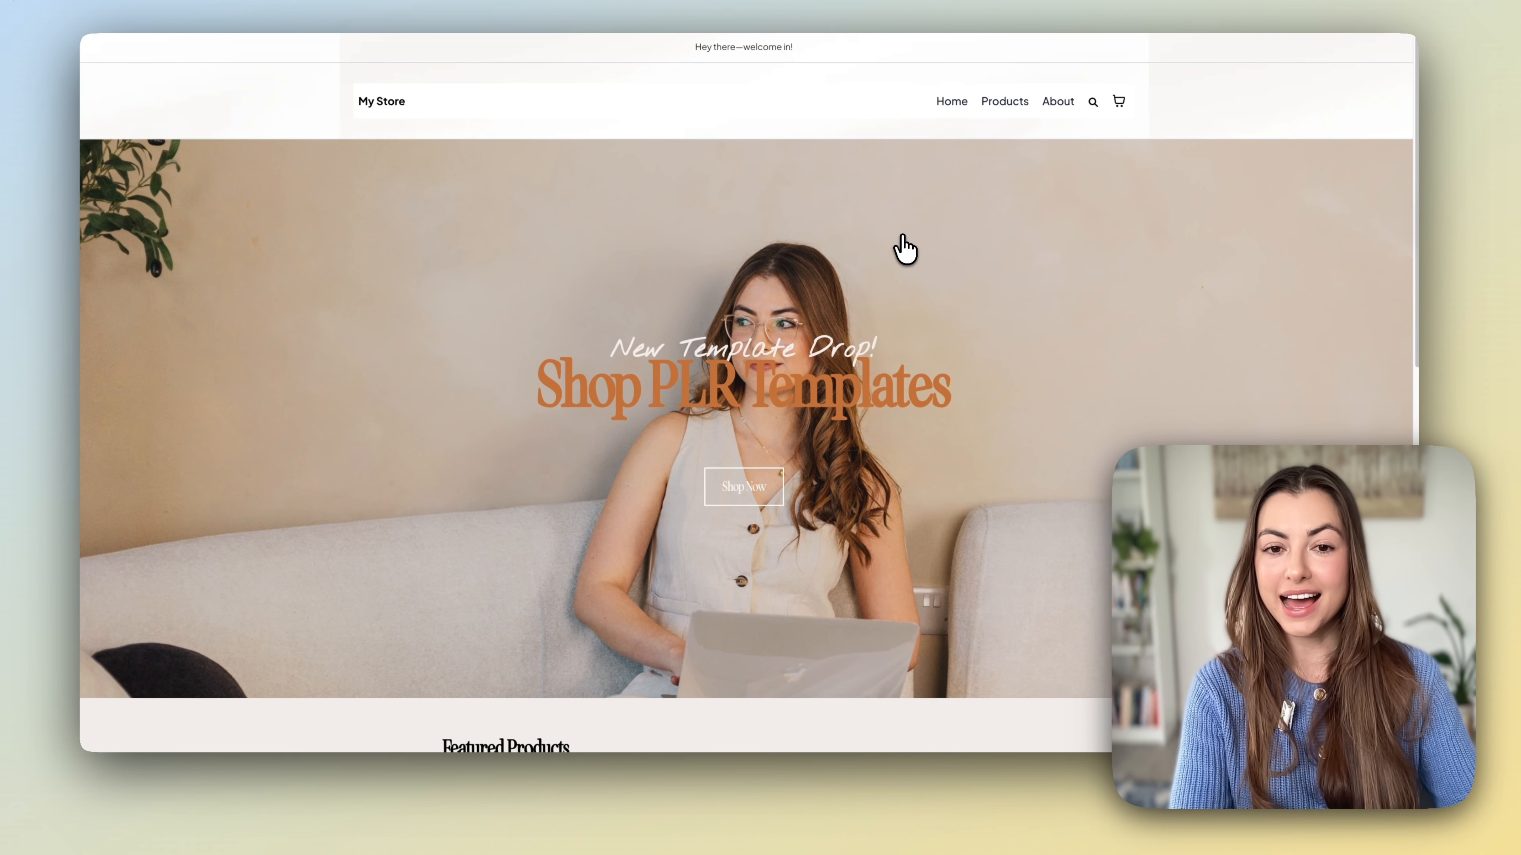
scroll(901, 246, down, 3)
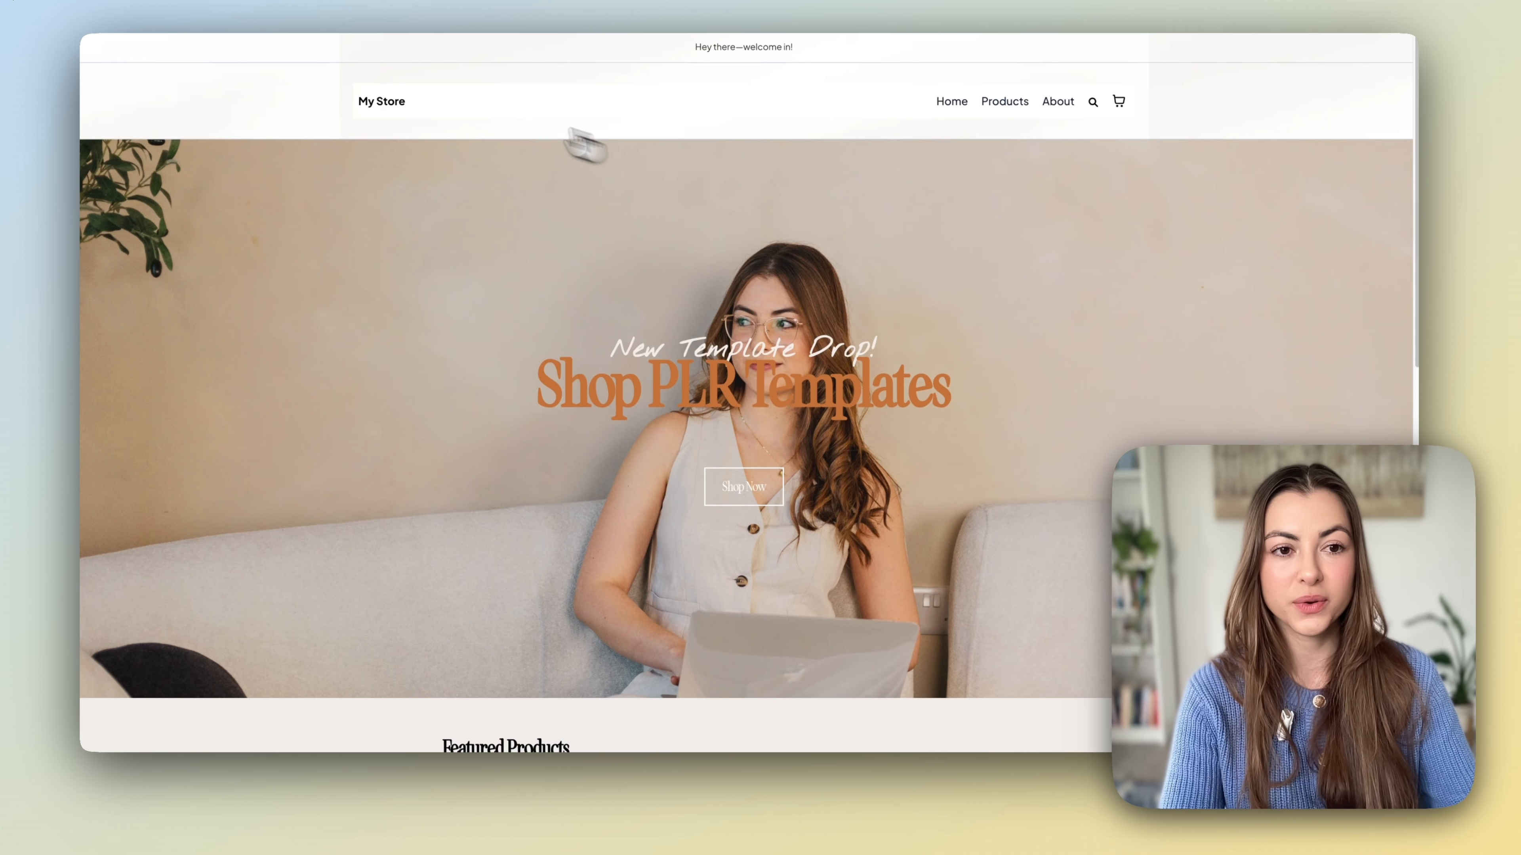
scroll(424, 377, down, 15)
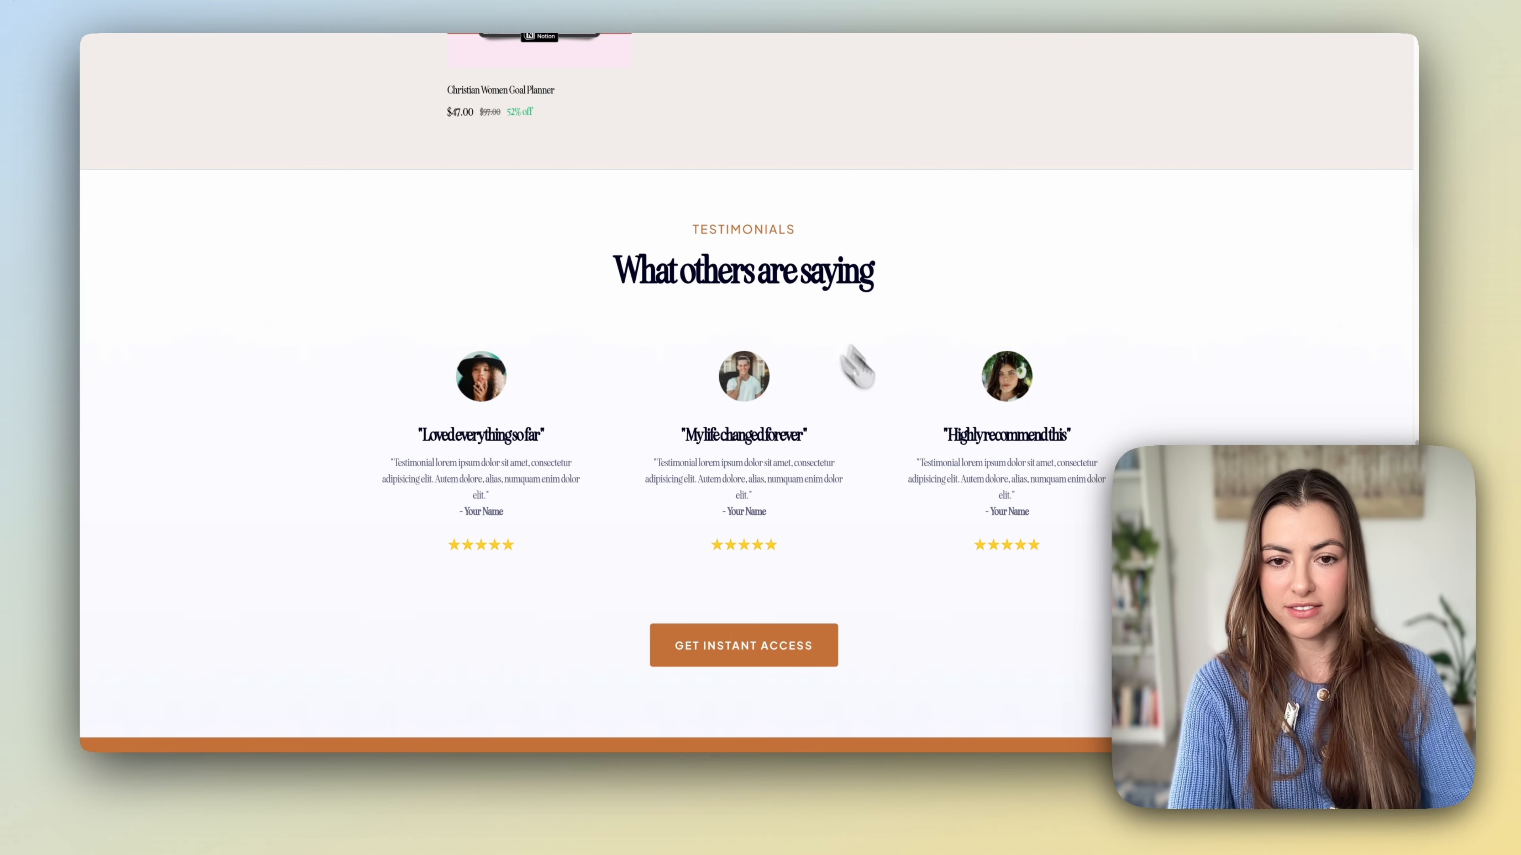
scroll(711, 659, up, 10)
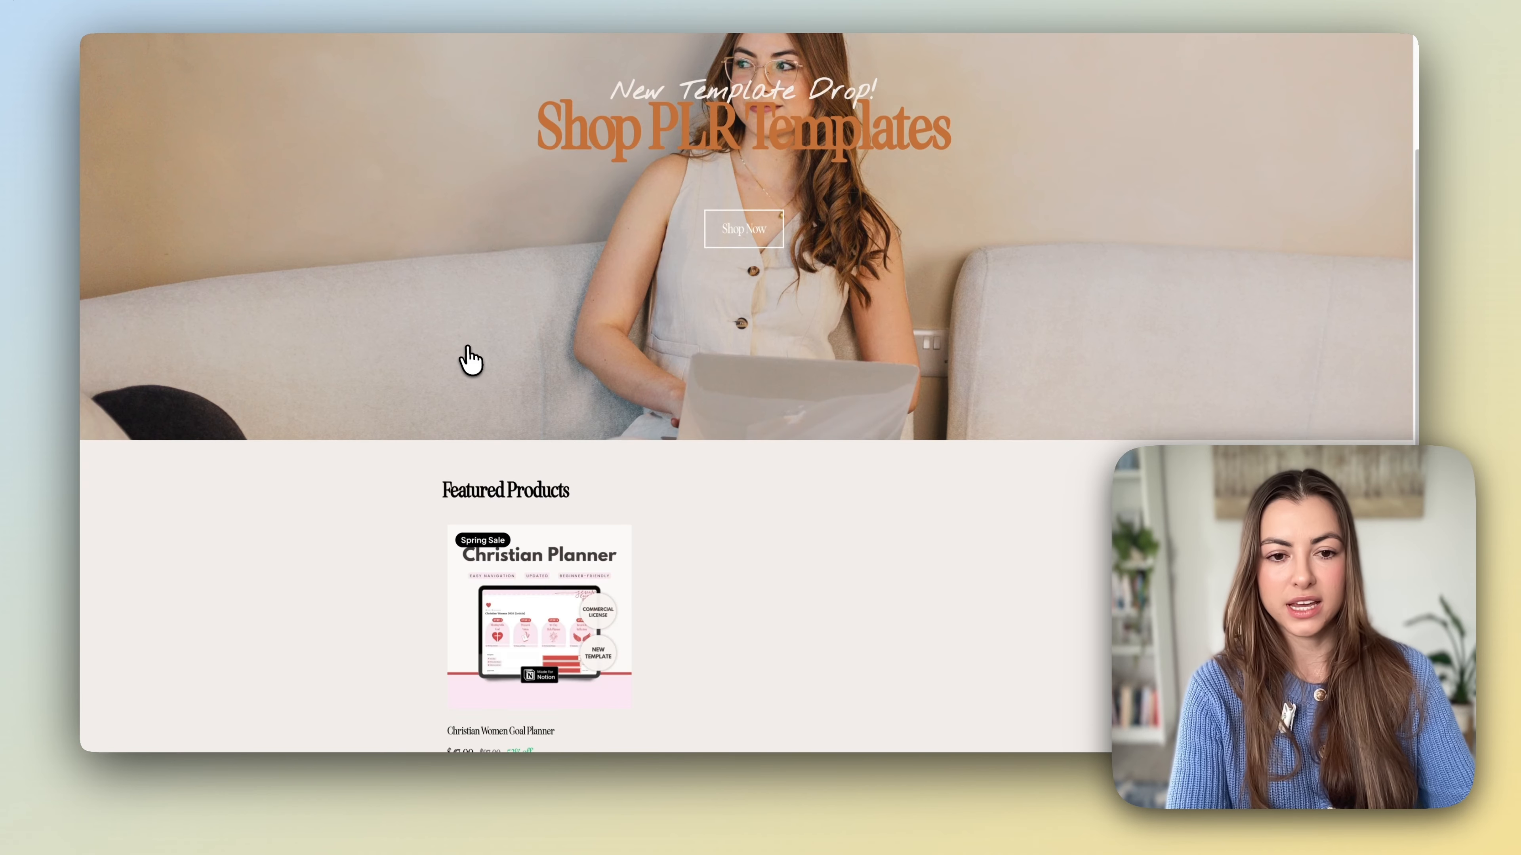
Open the Christian Women Goal Planner's product page in the preview and examine its full description and customer reviews area.
click(550, 572)
scroll(709, 509, down, 3)
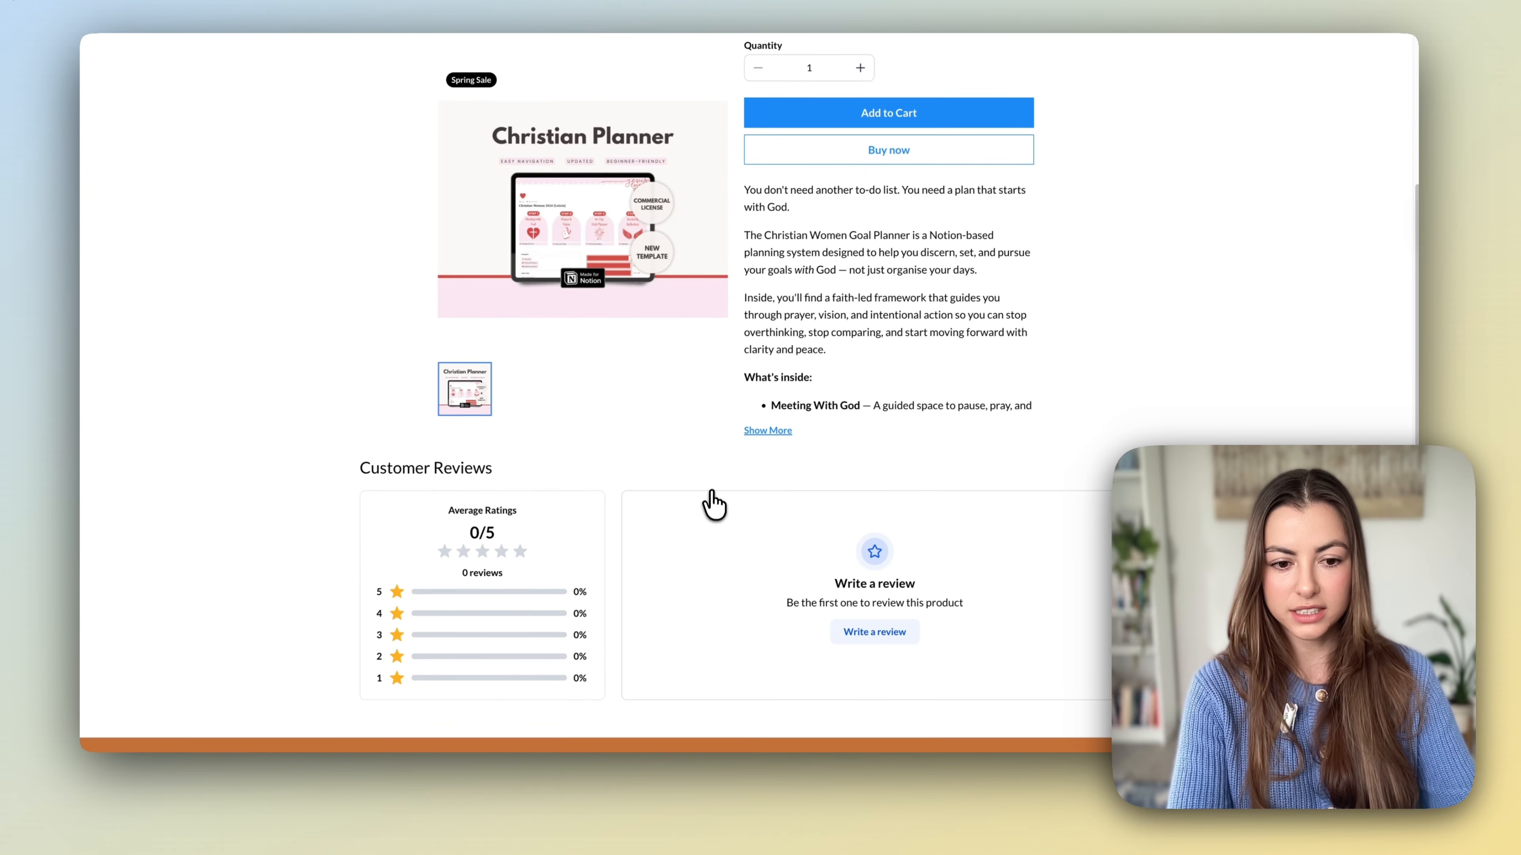
scroll(709, 510, up, 3)
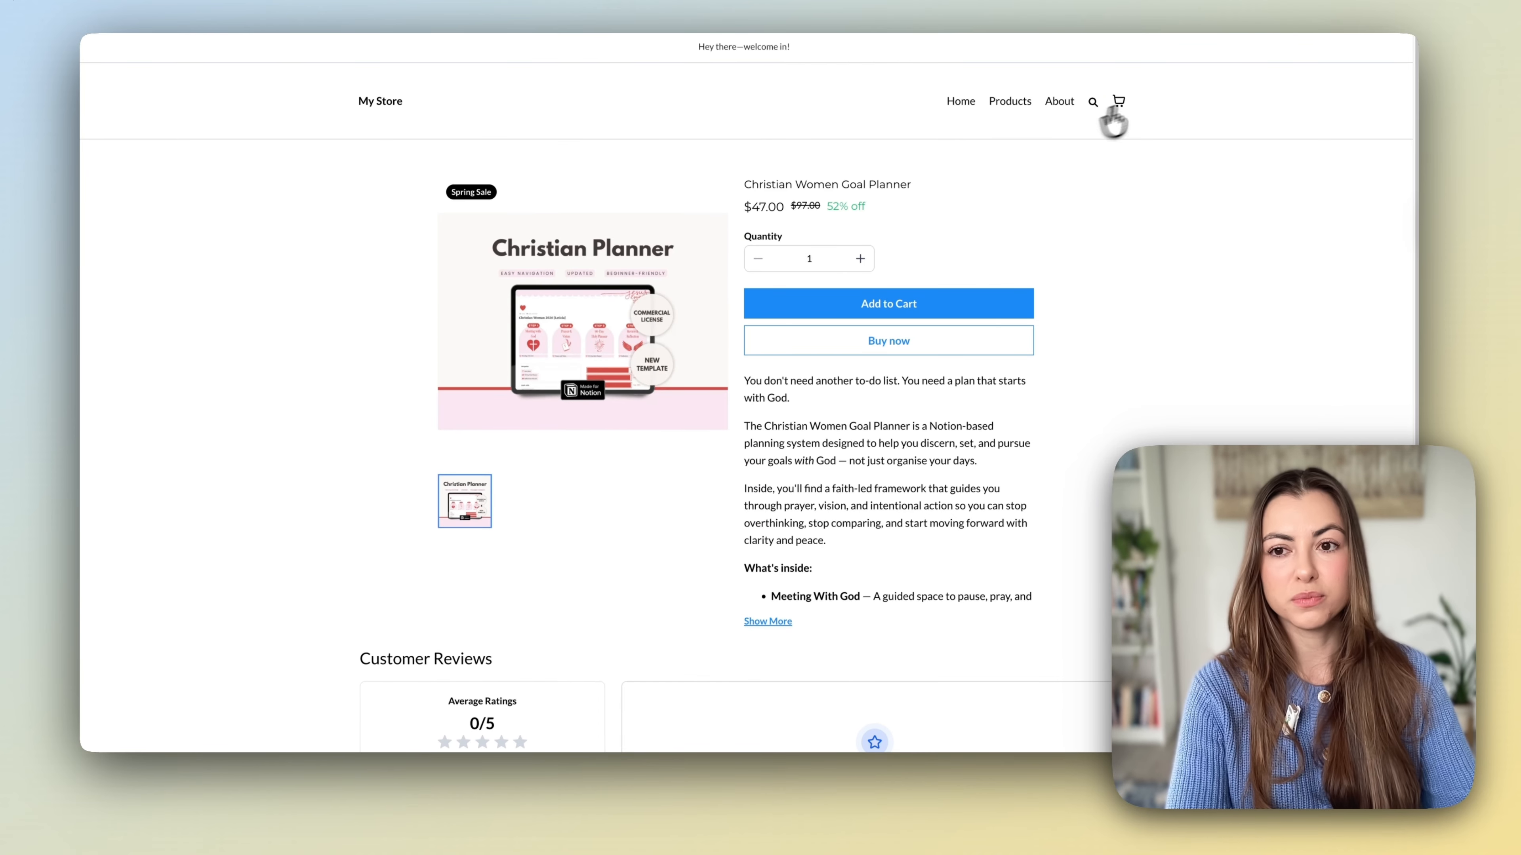
scroll(851, 336, down, 1)
scroll(959, 310, down, 3)
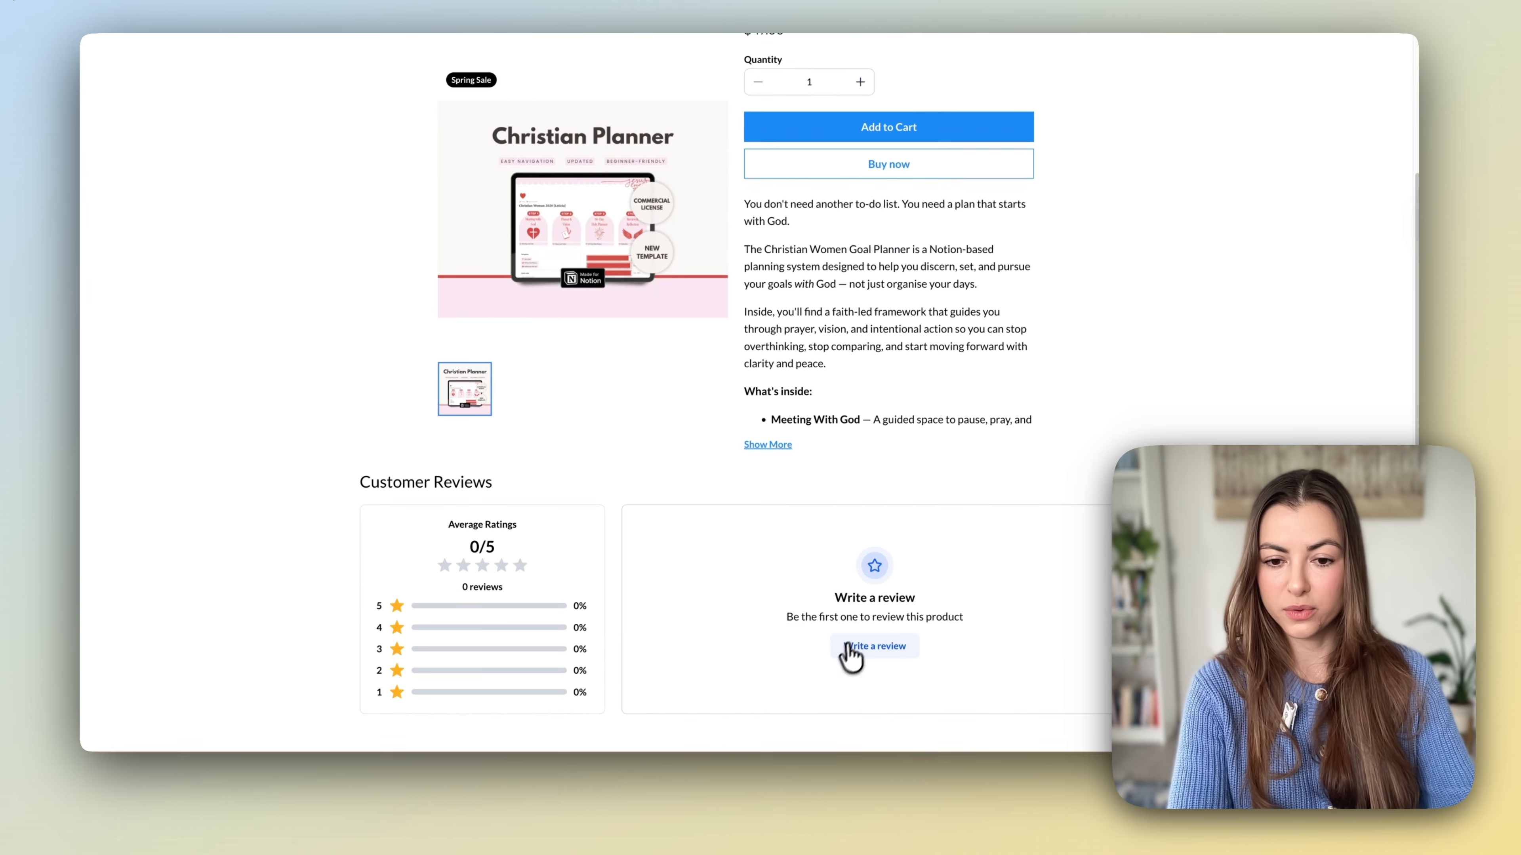
click(769, 439)
scroll(723, 544, down, 5)
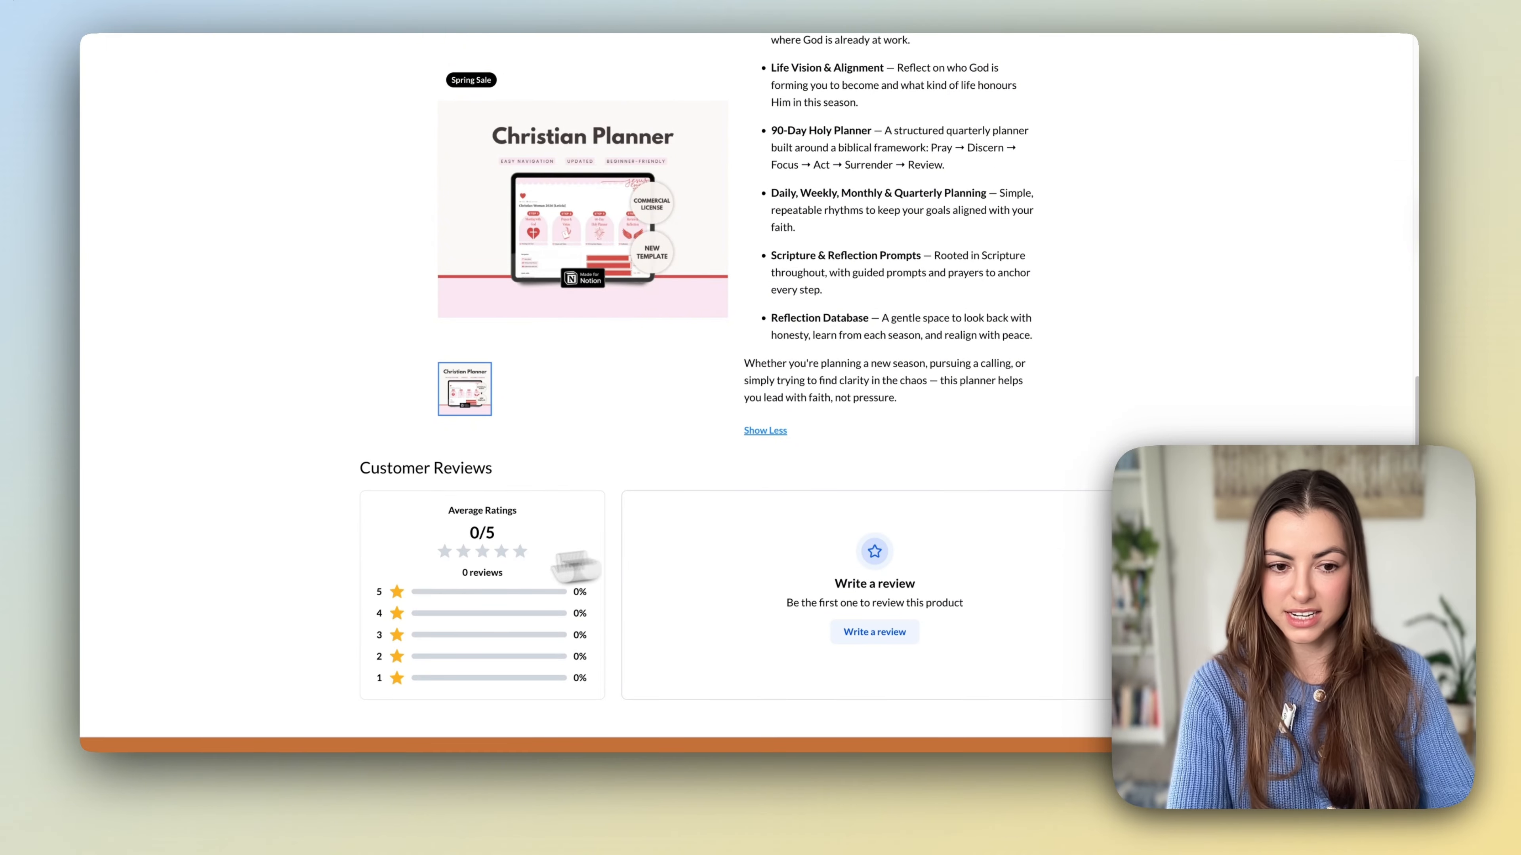
scroll(709, 479, up, 10)
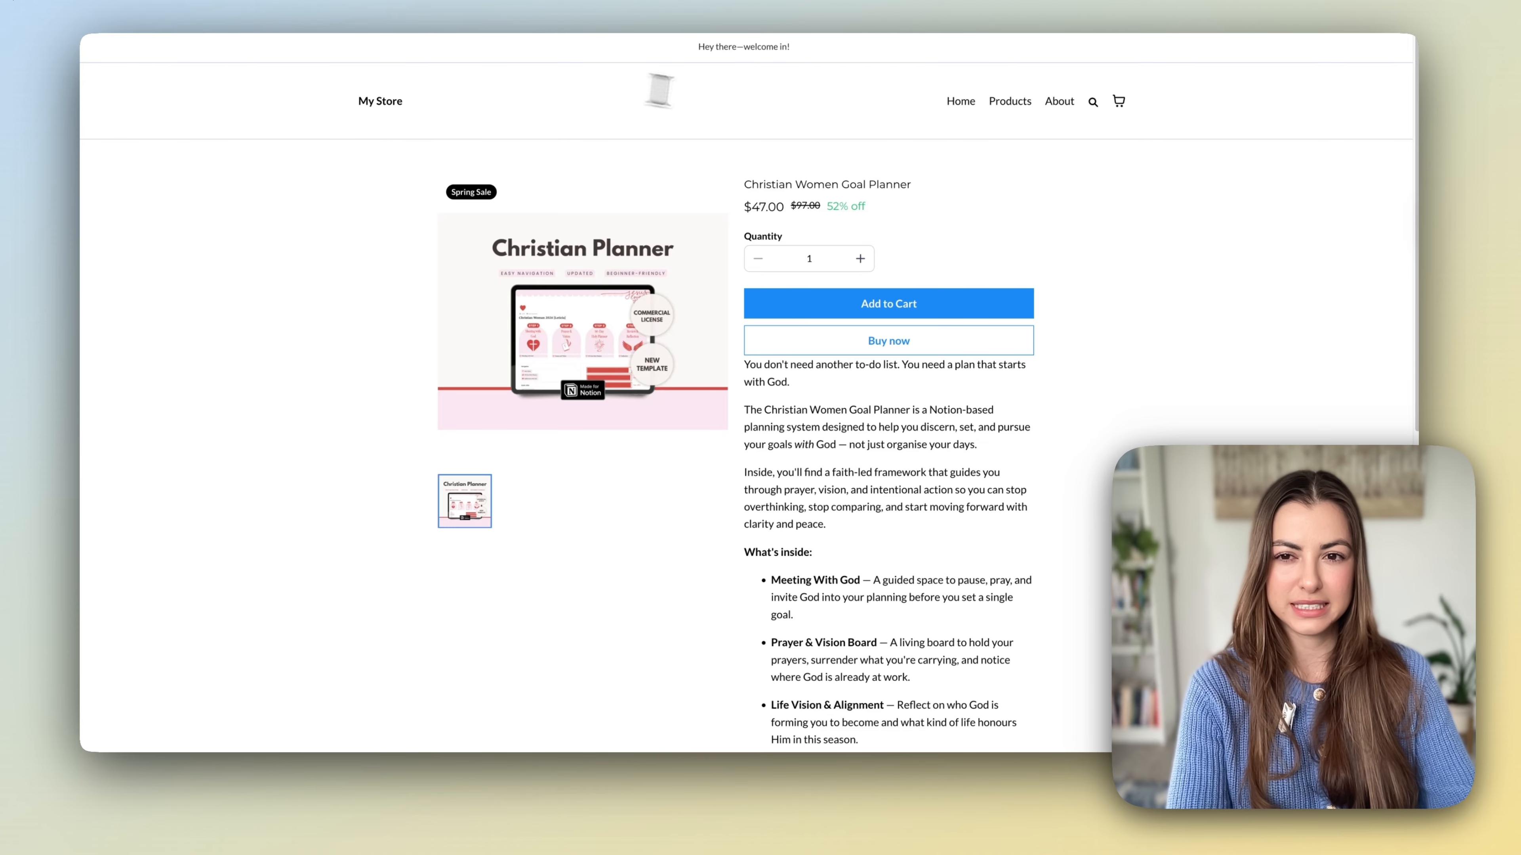
Return to the previewed store's home page and look through its sections.
click(959, 103)
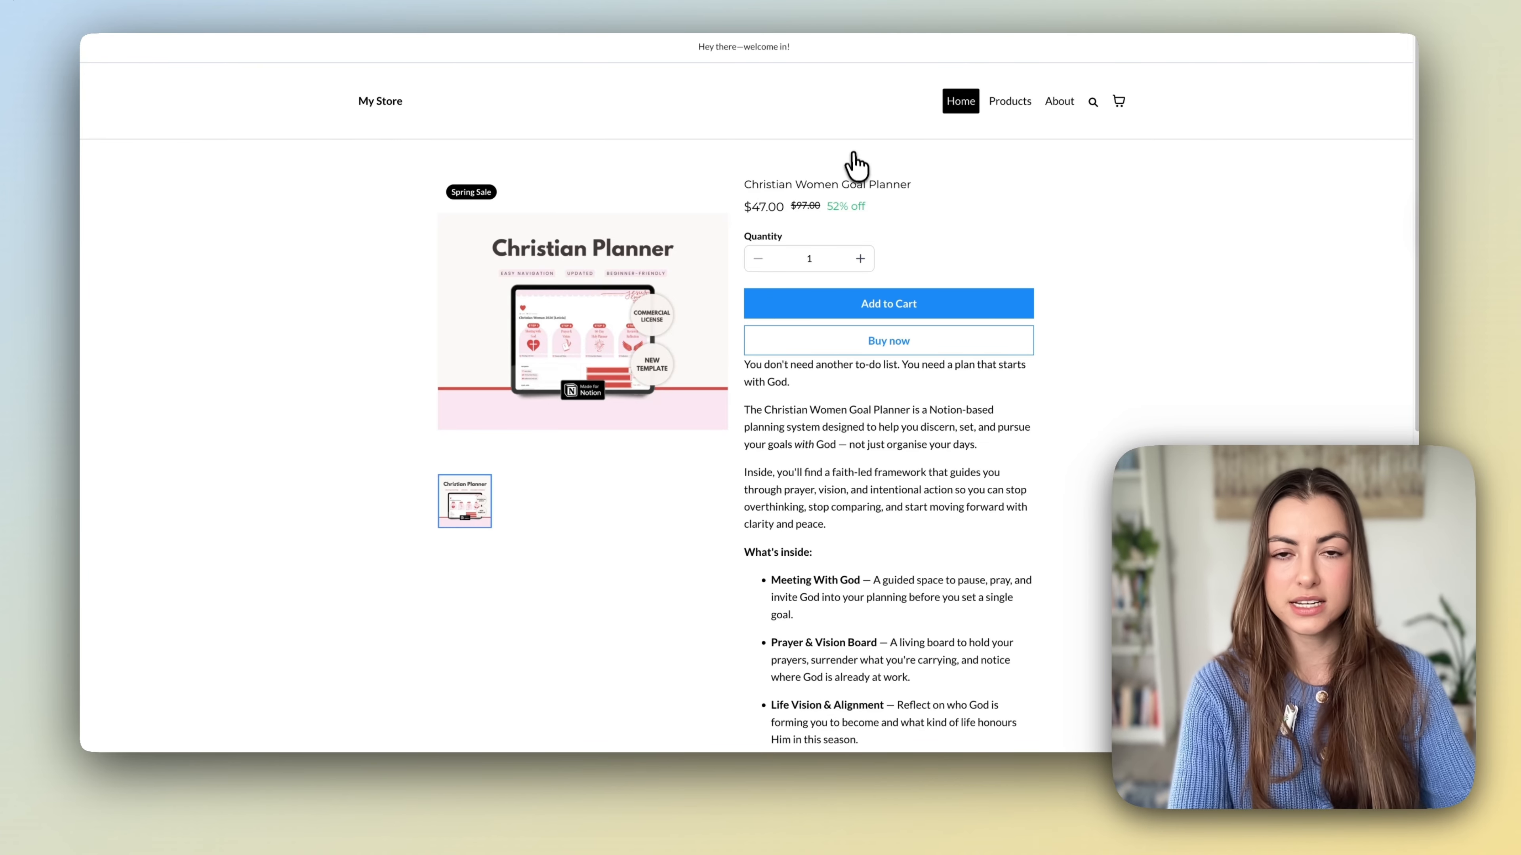
scroll(844, 389, down, 1)
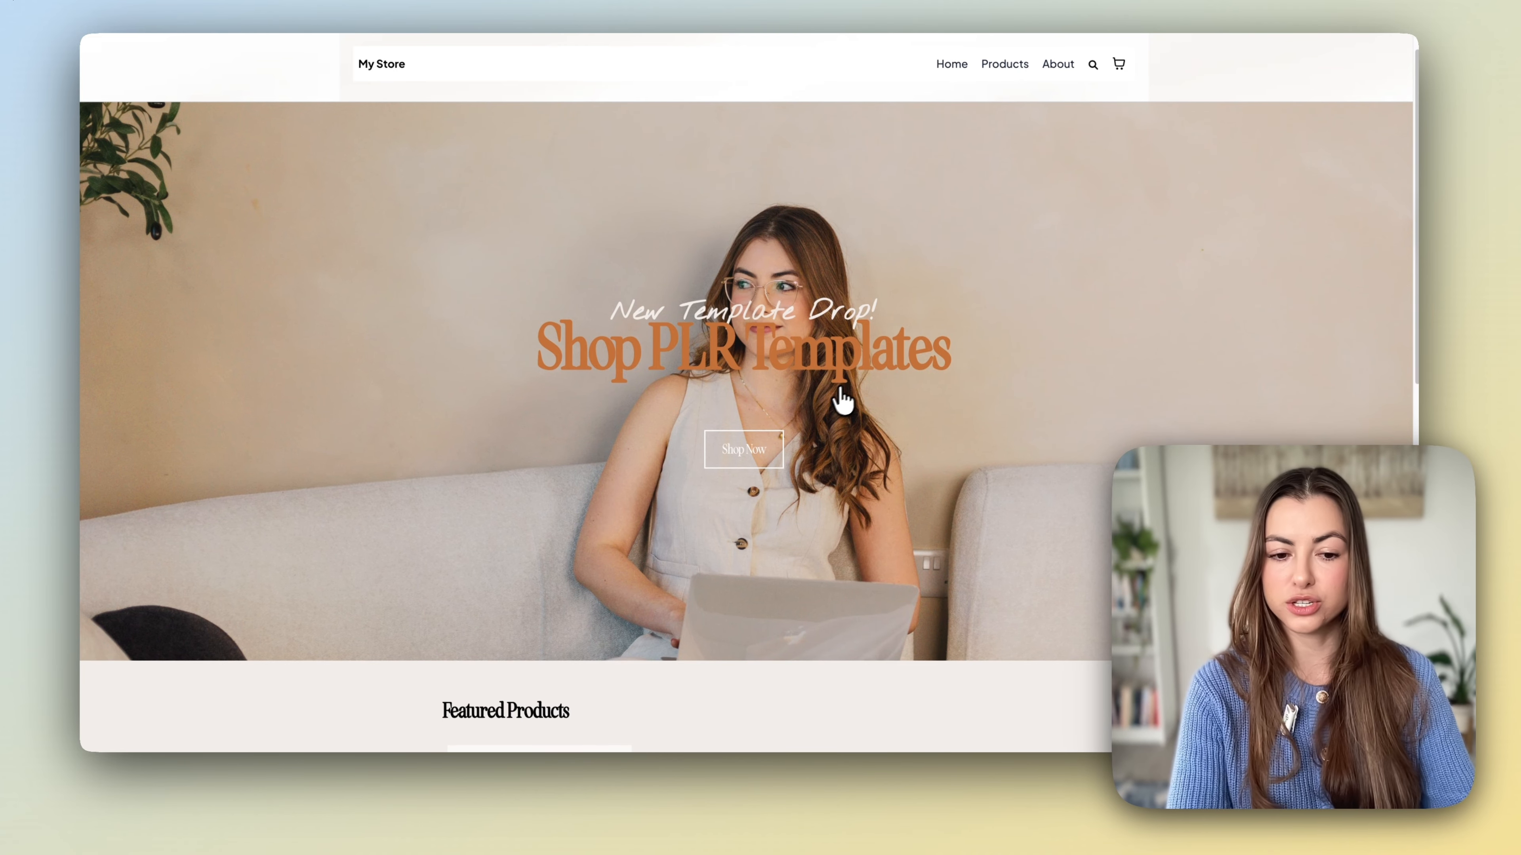
scroll(843, 399, down, 5)
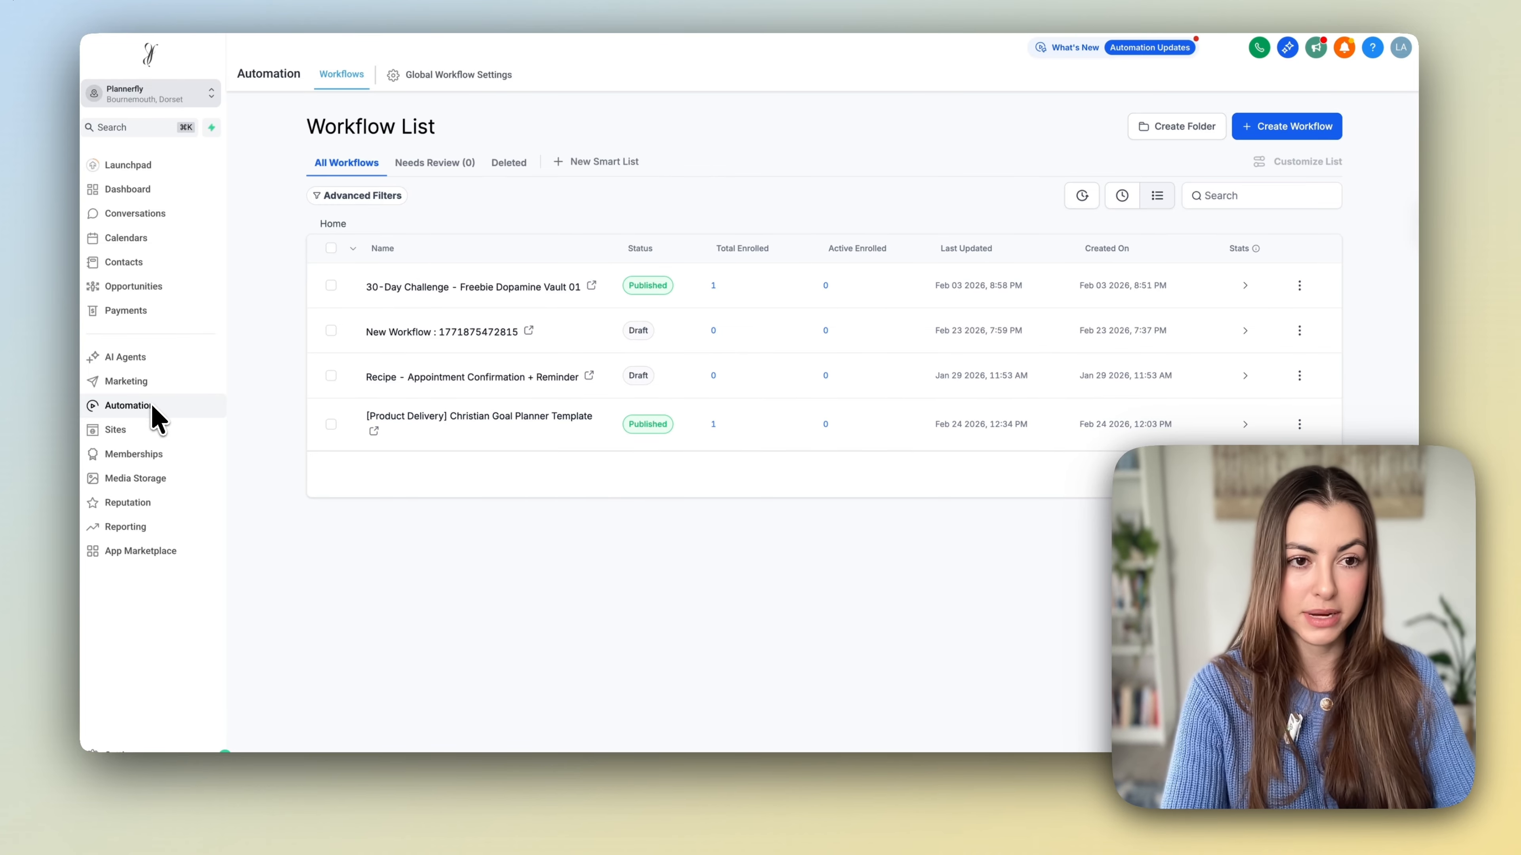
Create a workflow from scratch named "[Demo] Product Delivery: PLR Christian Notion Template" and choose Order Submitted as its trigger.
click(1259, 132)
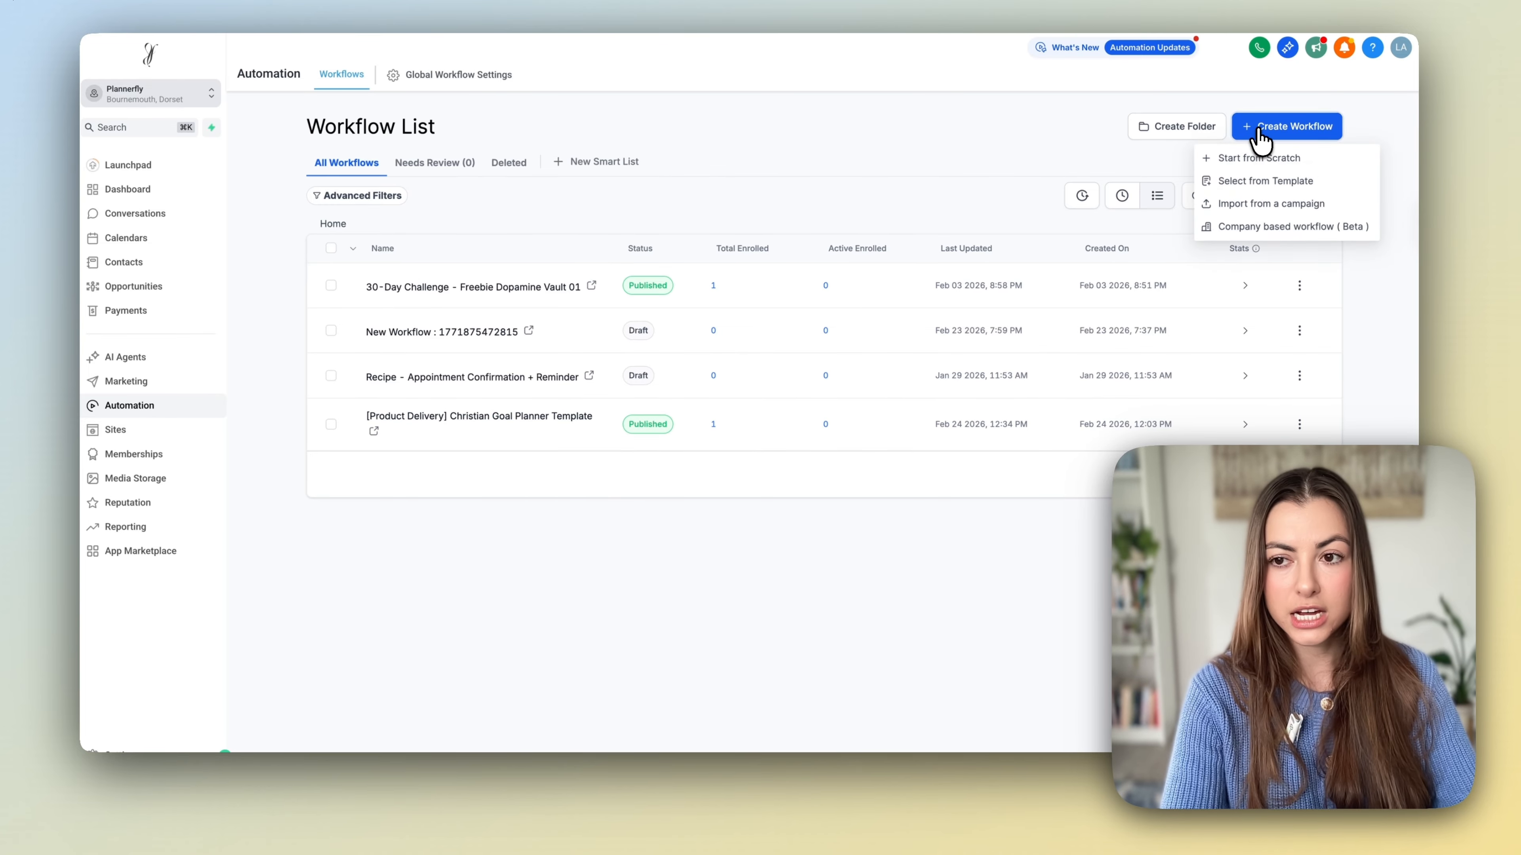
click(1255, 159)
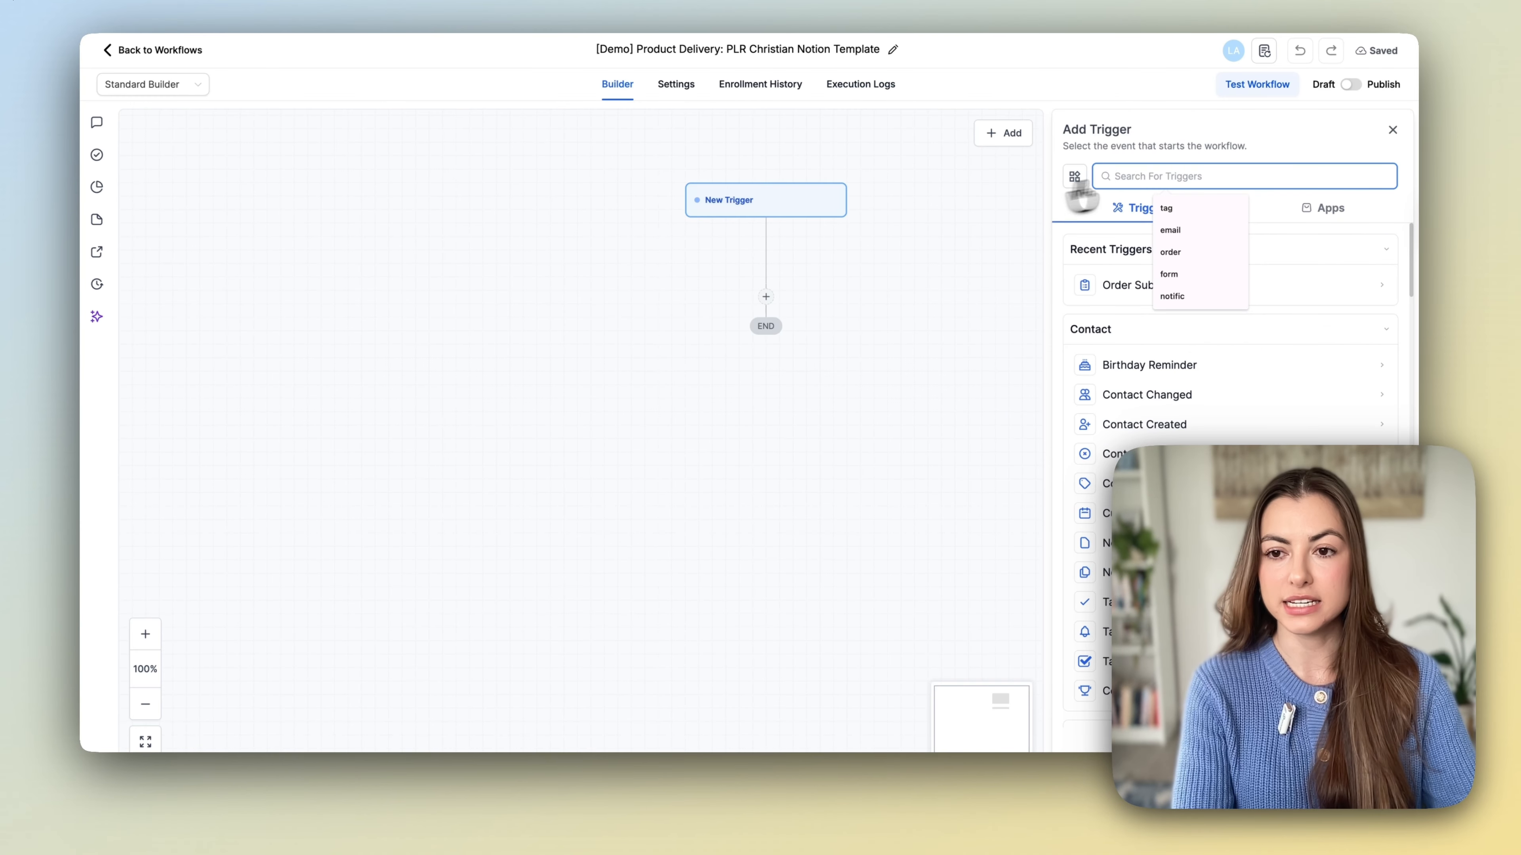
text(order)
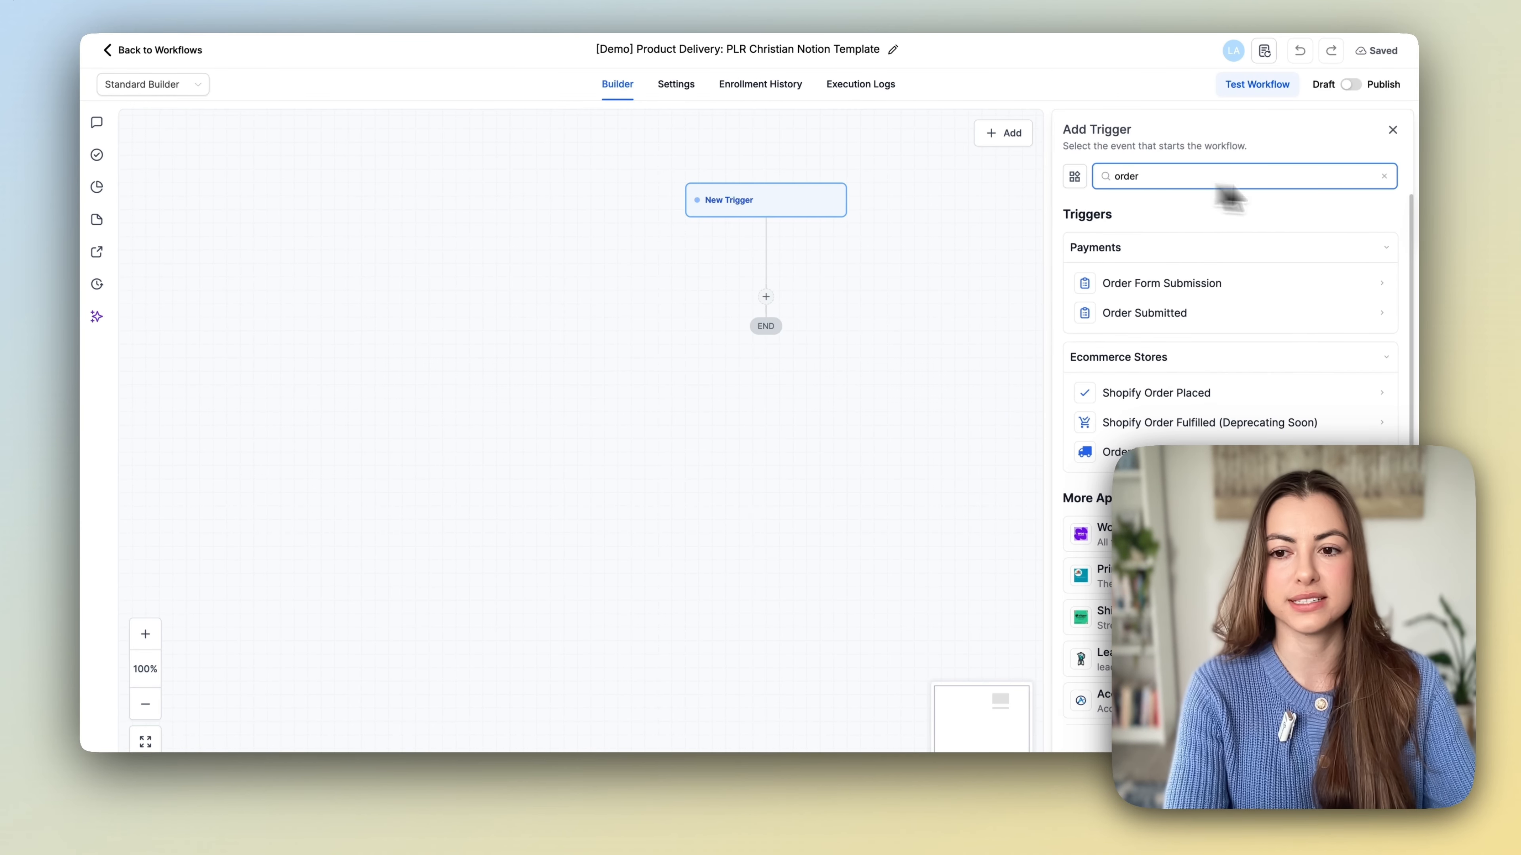
click(1216, 314)
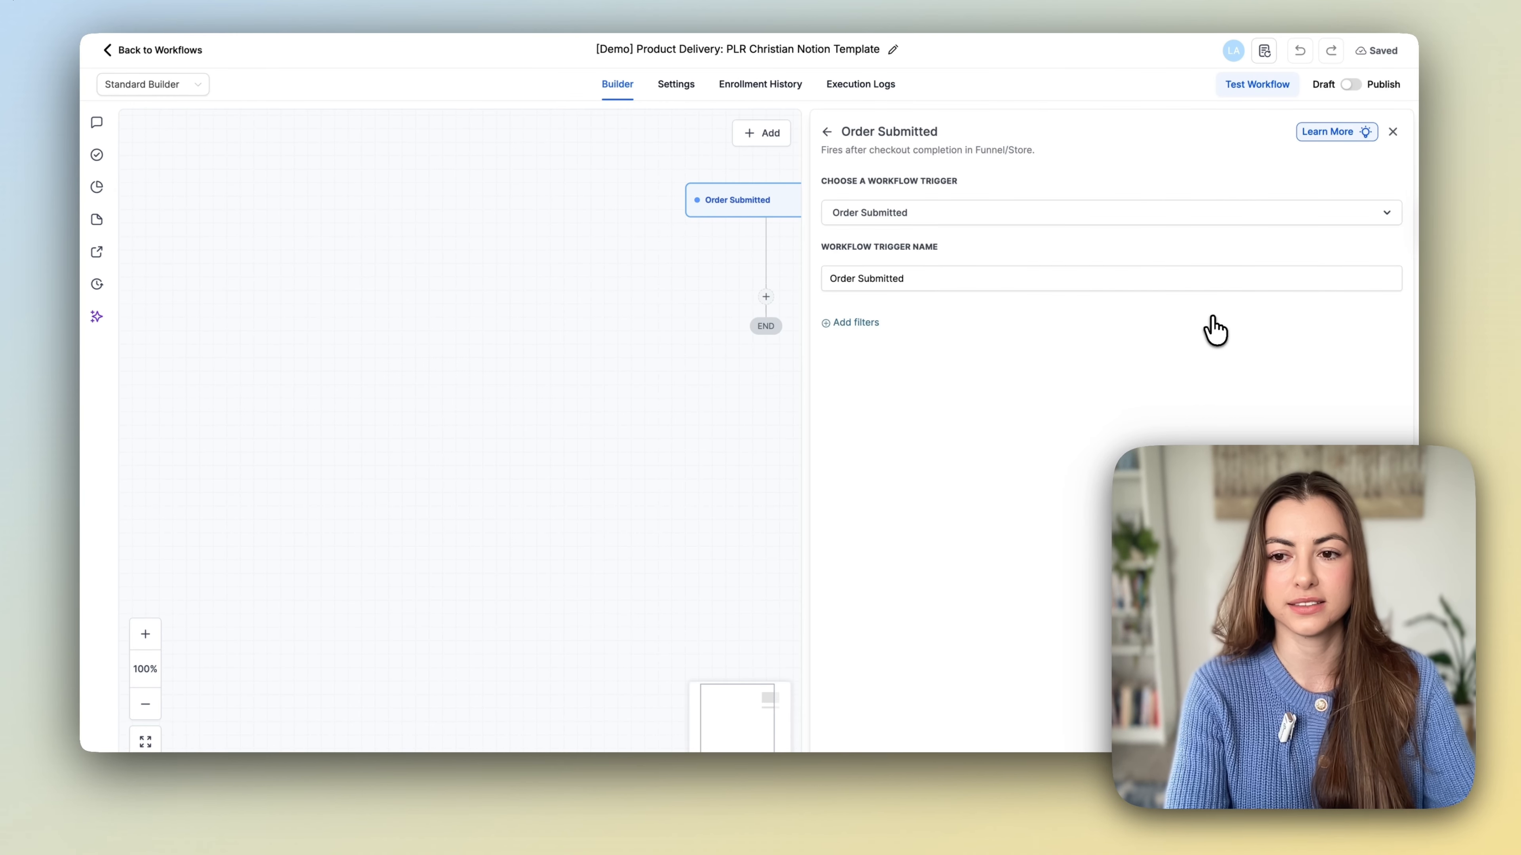
Filter the Order Submitted trigger to Global Product Is Christian Women Goal Planner and save the trigger.
click(877, 325)
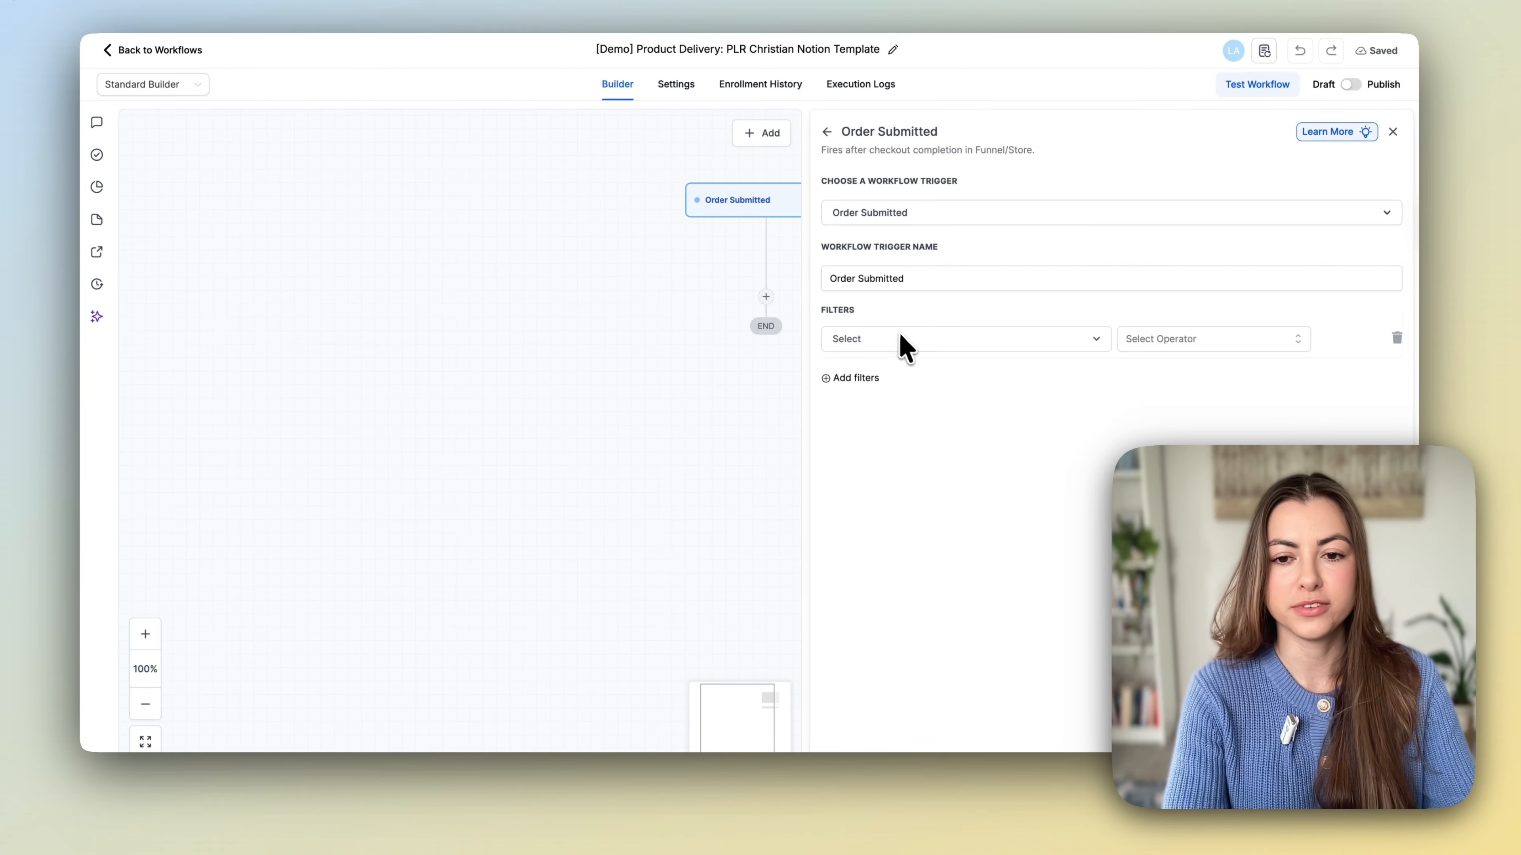
click(896, 346)
click(876, 438)
click(1168, 353)
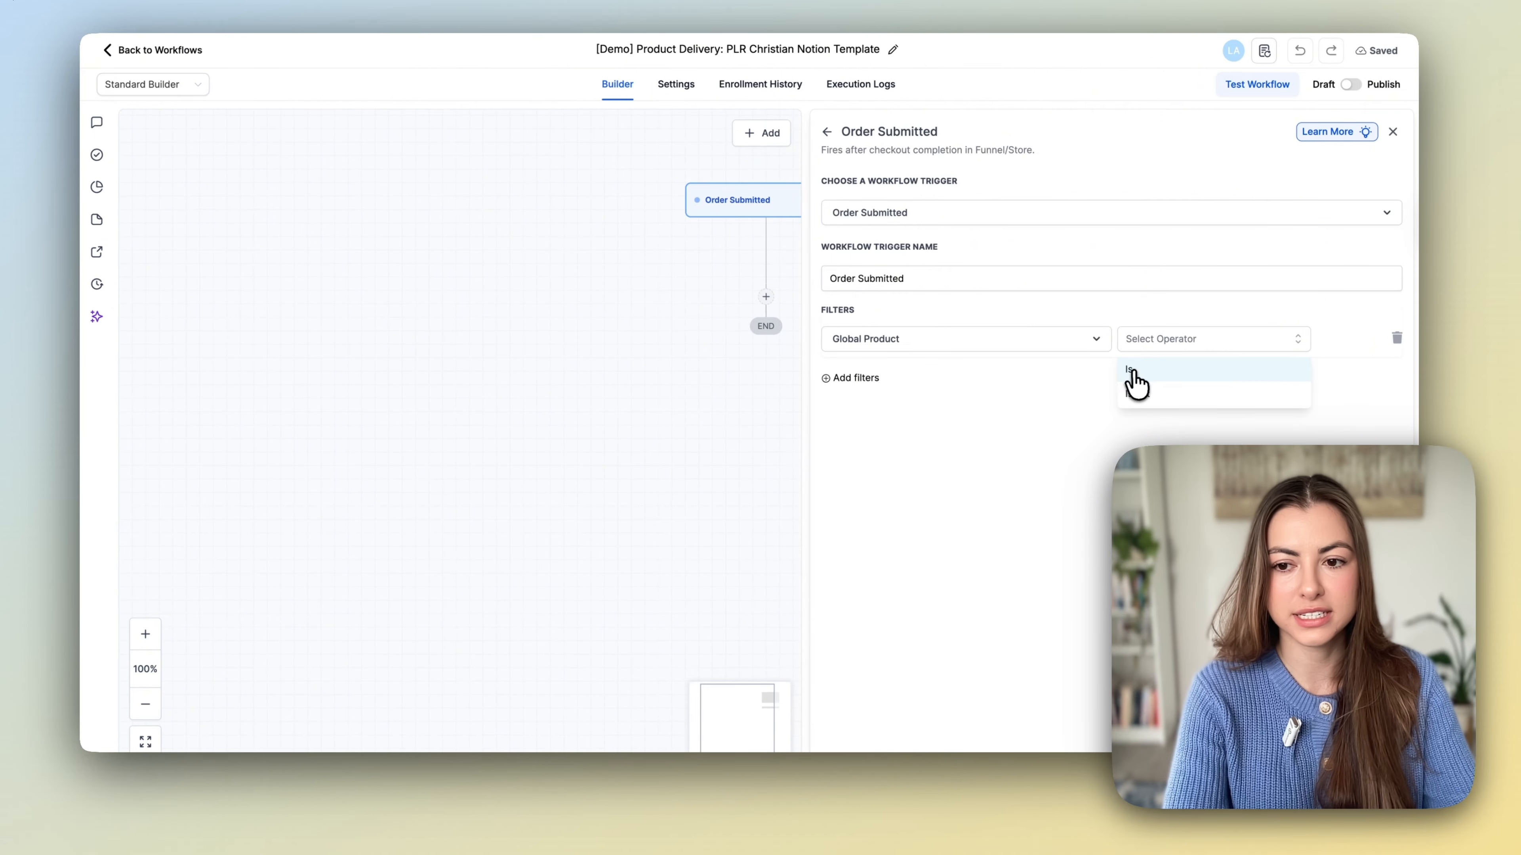
click(1137, 381)
click(1244, 347)
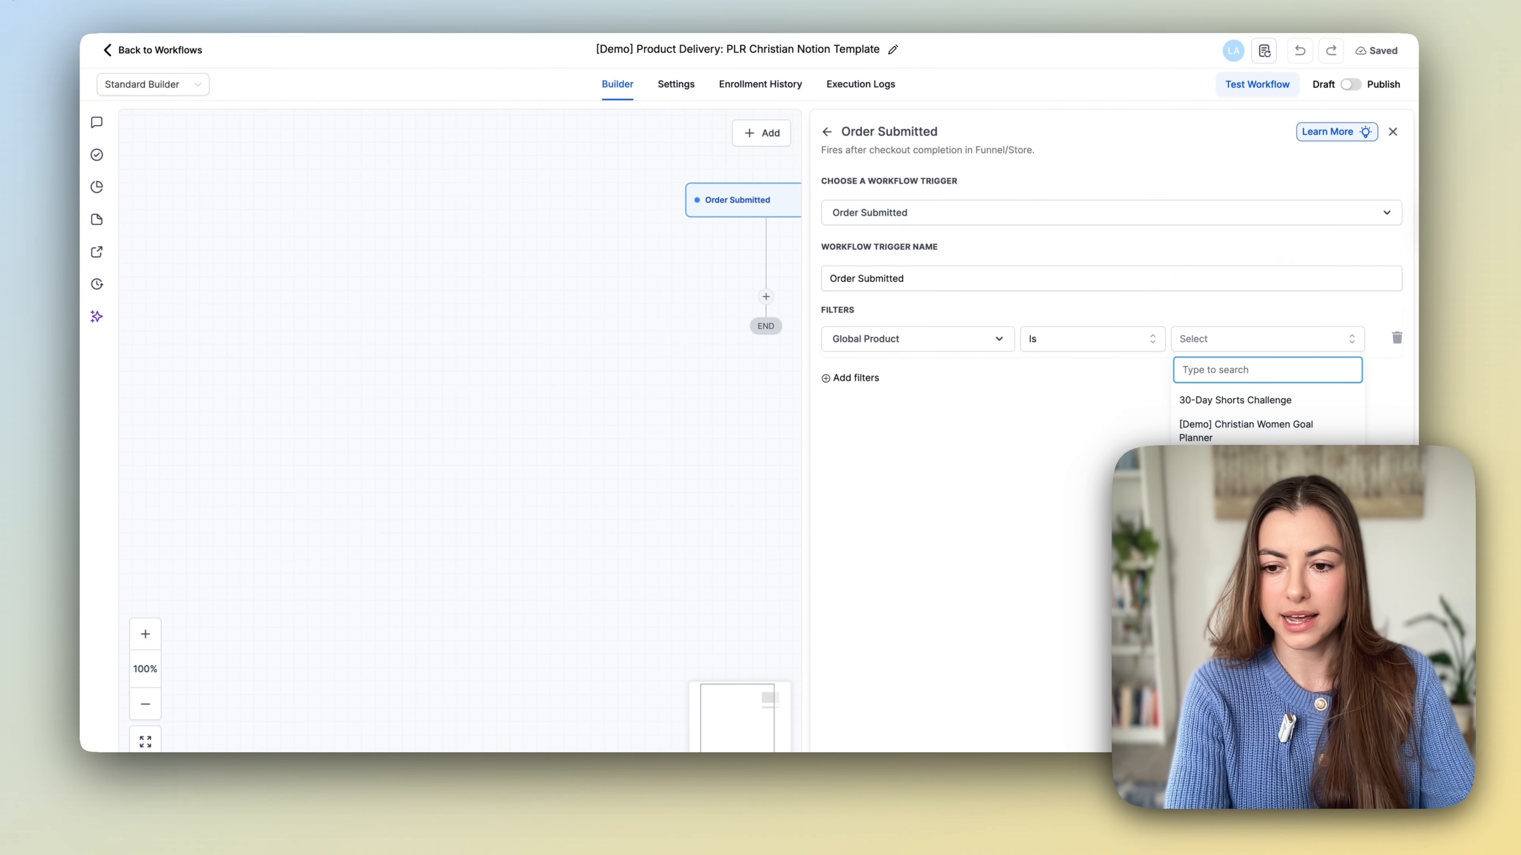
click(1246, 469)
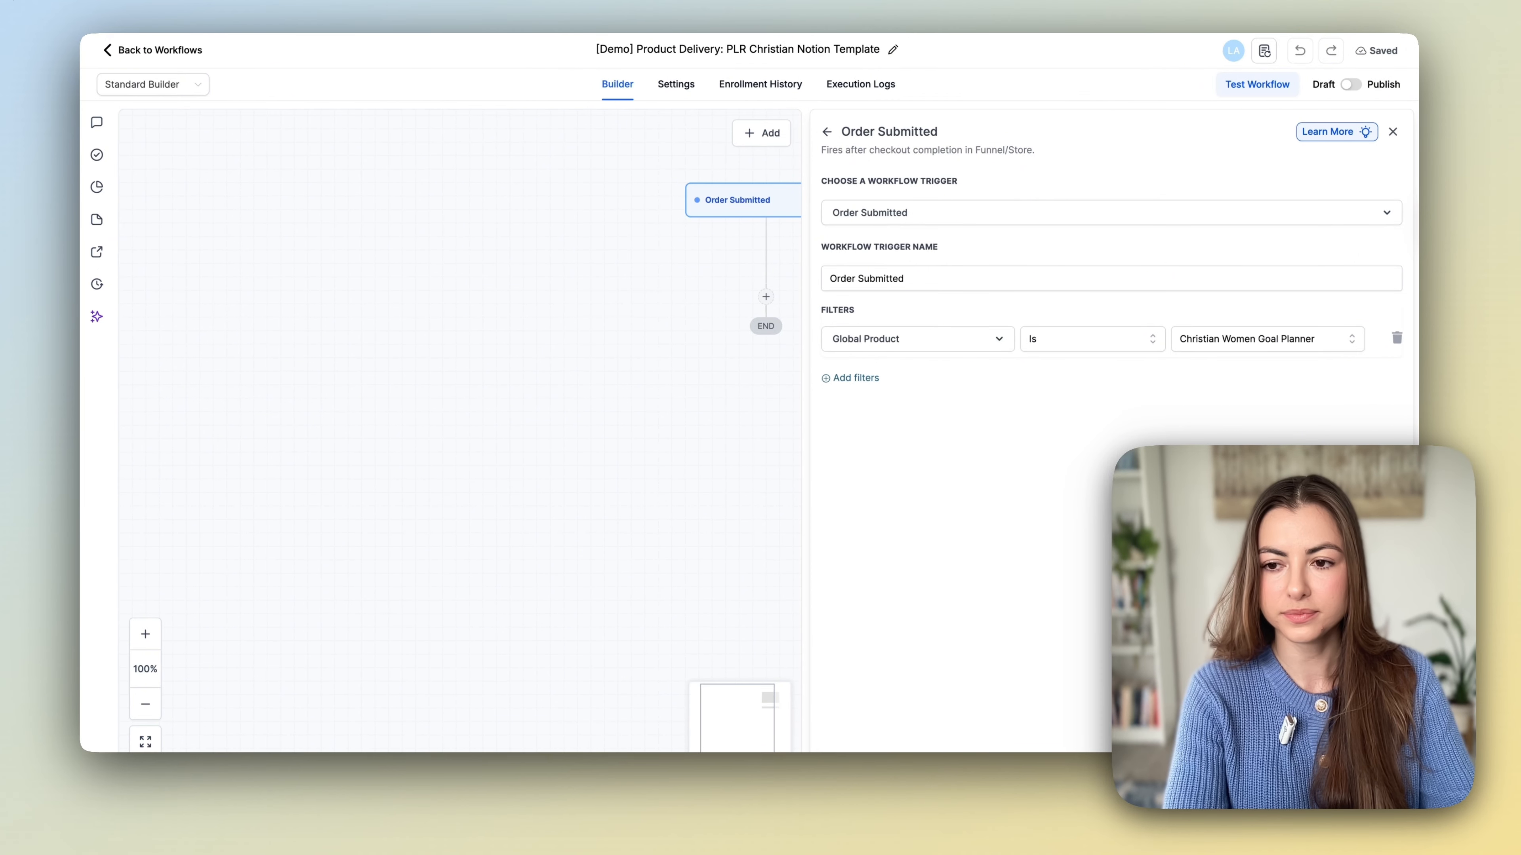
click(1359, 732)
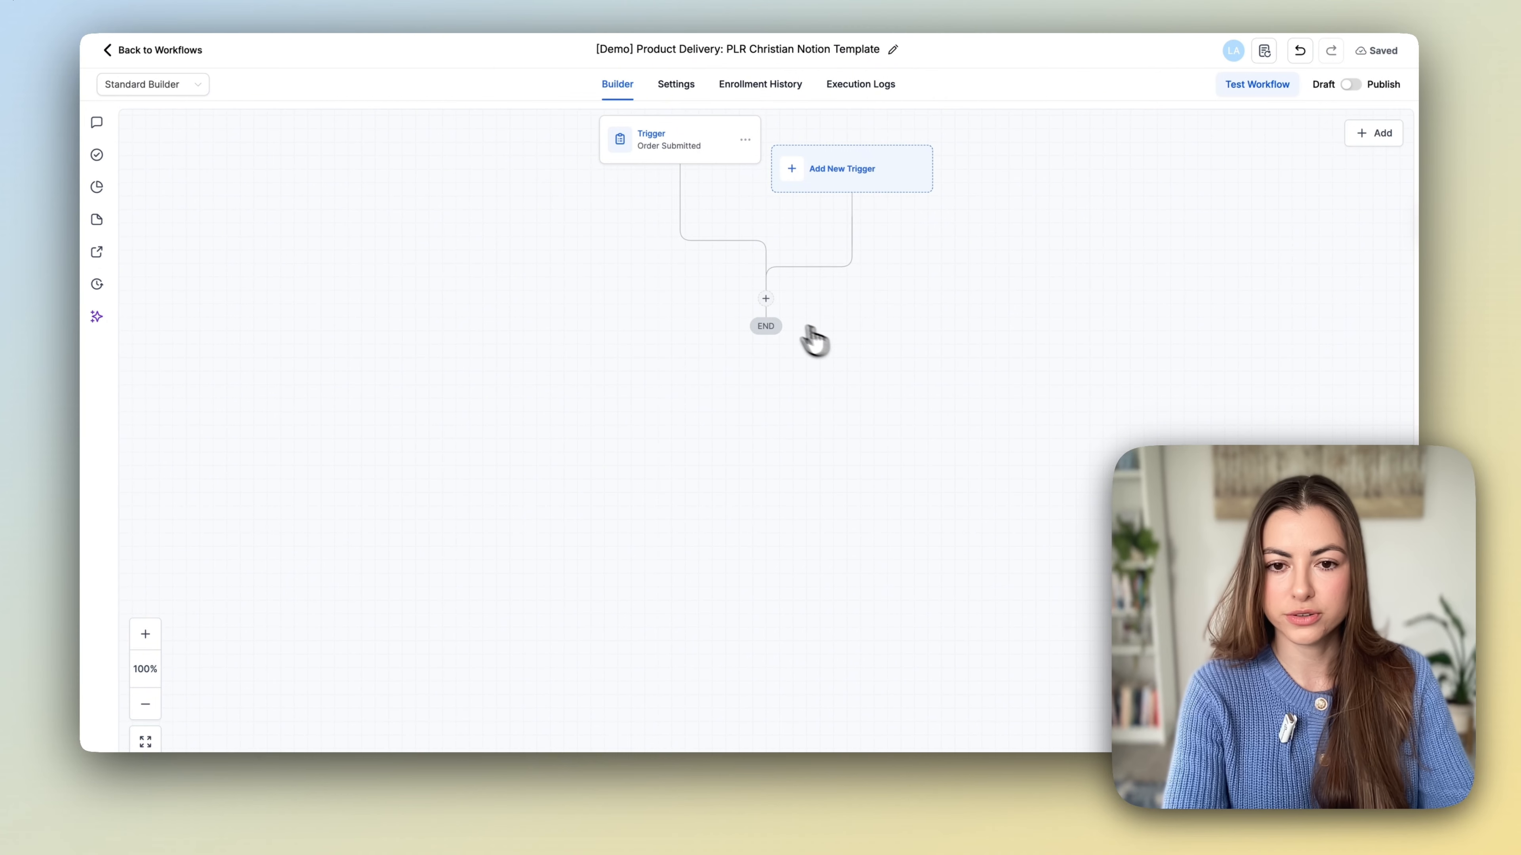
Add an Add Contact Tag action below the trigger with the tag "christian template" and save it.
click(766, 298)
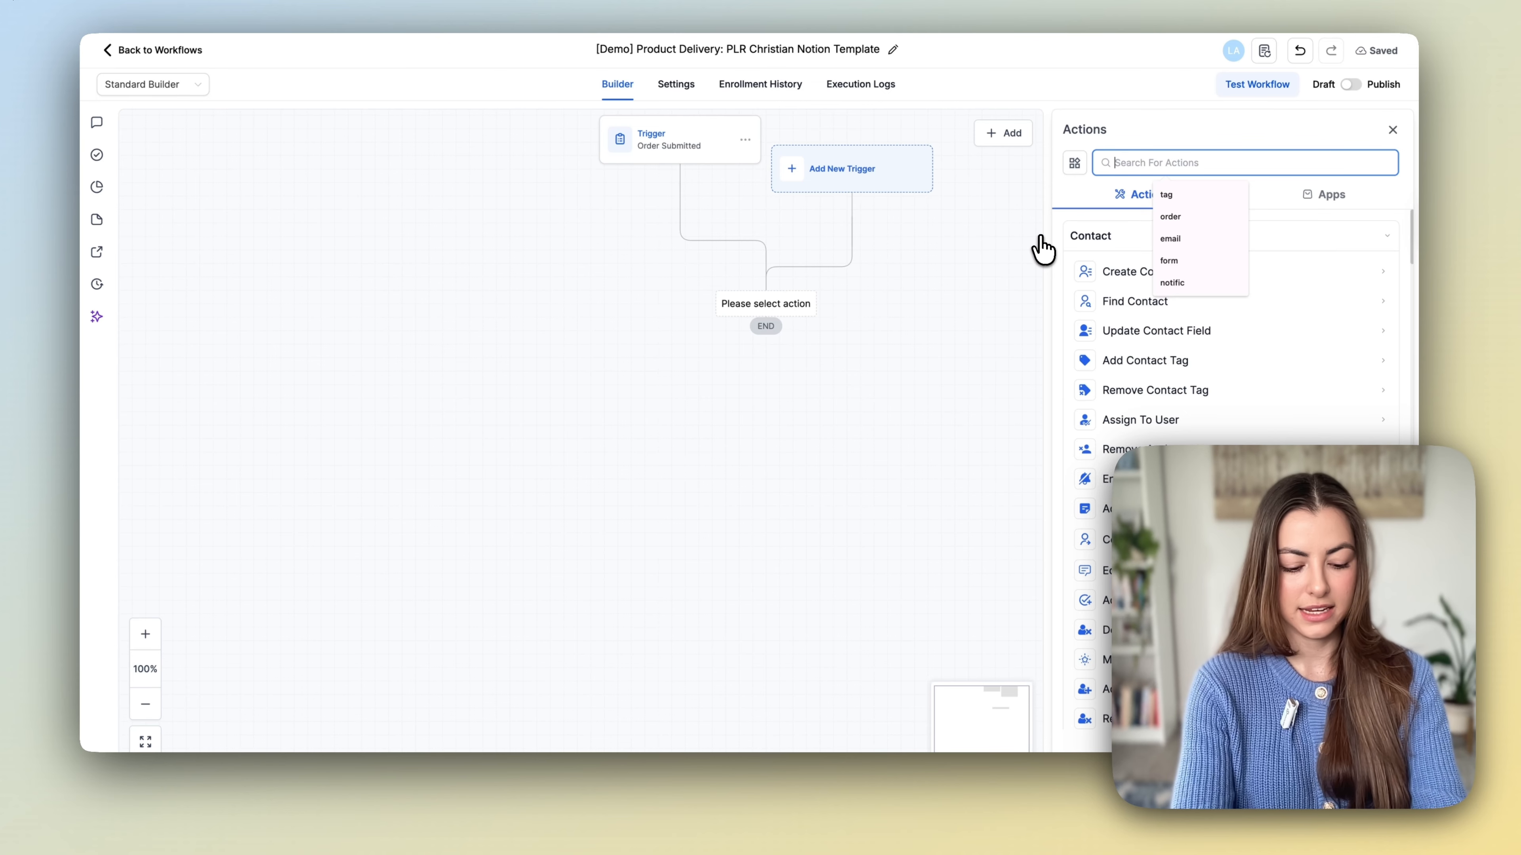
text(tag)
click(1215, 273)
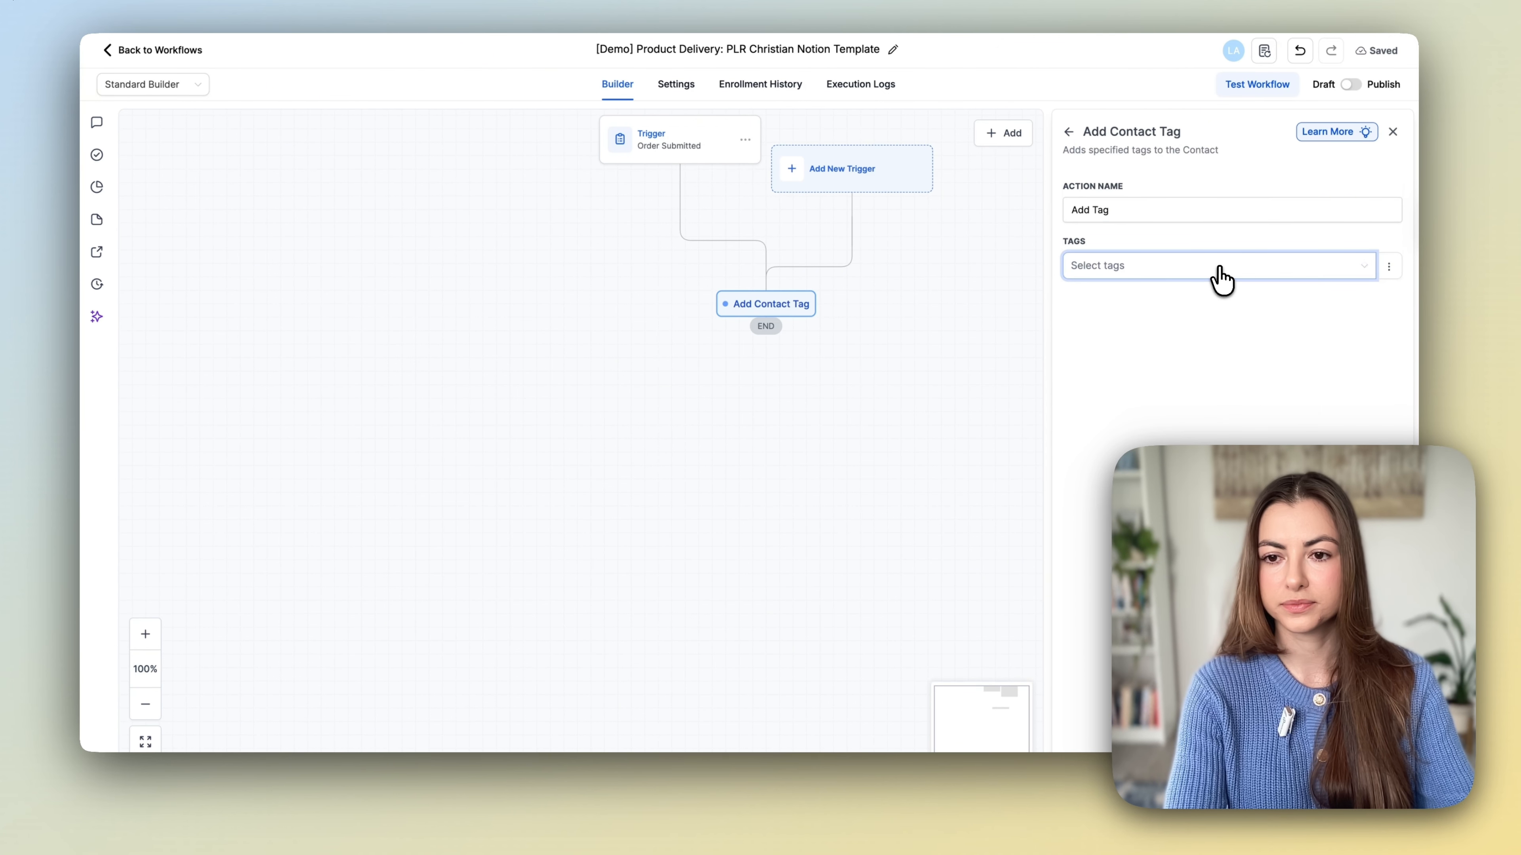
click(1221, 273)
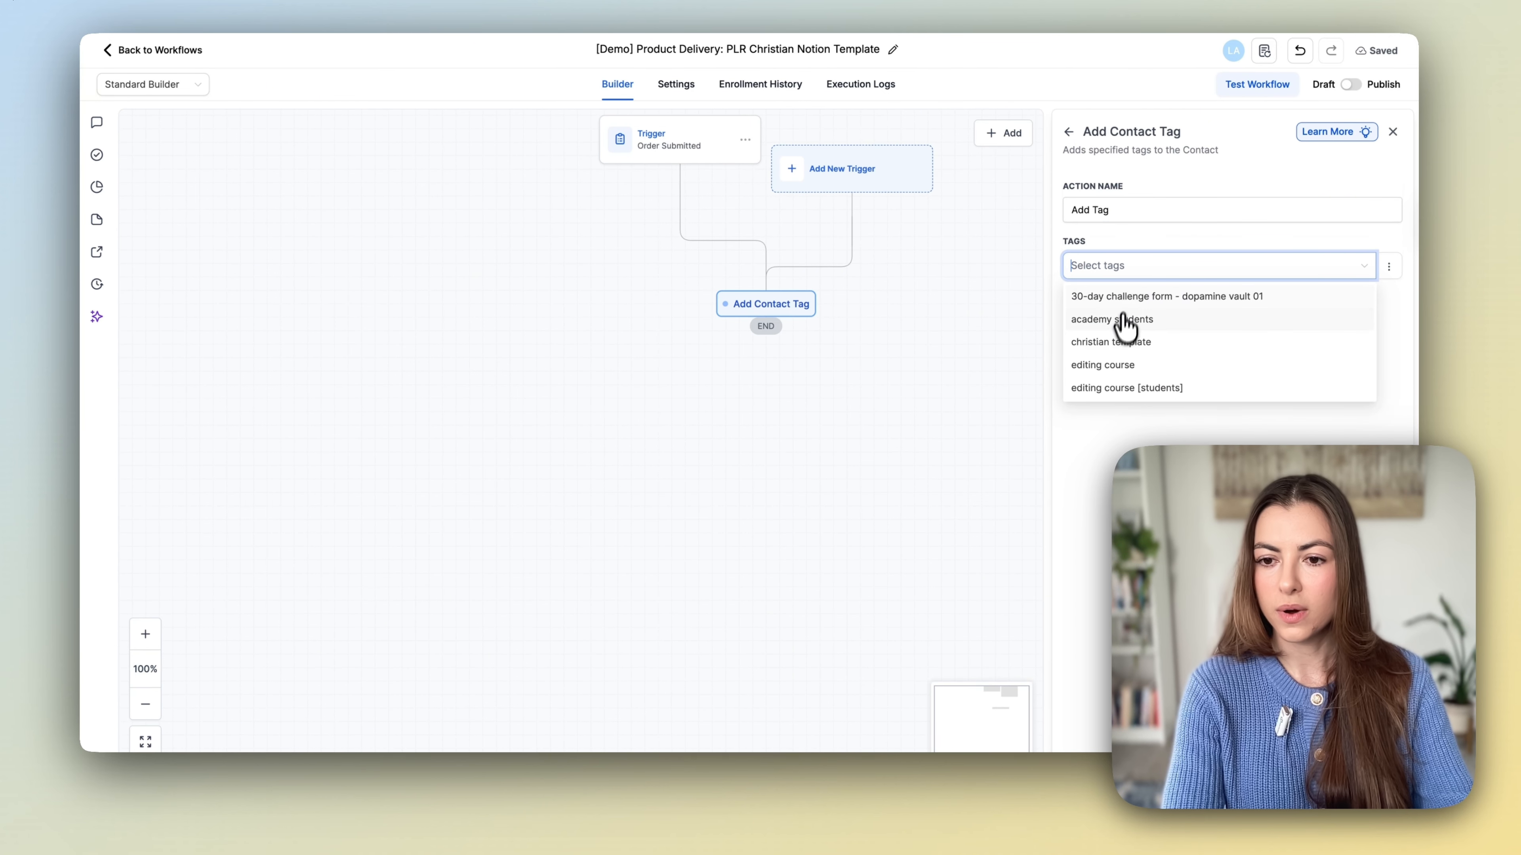
click(1122, 353)
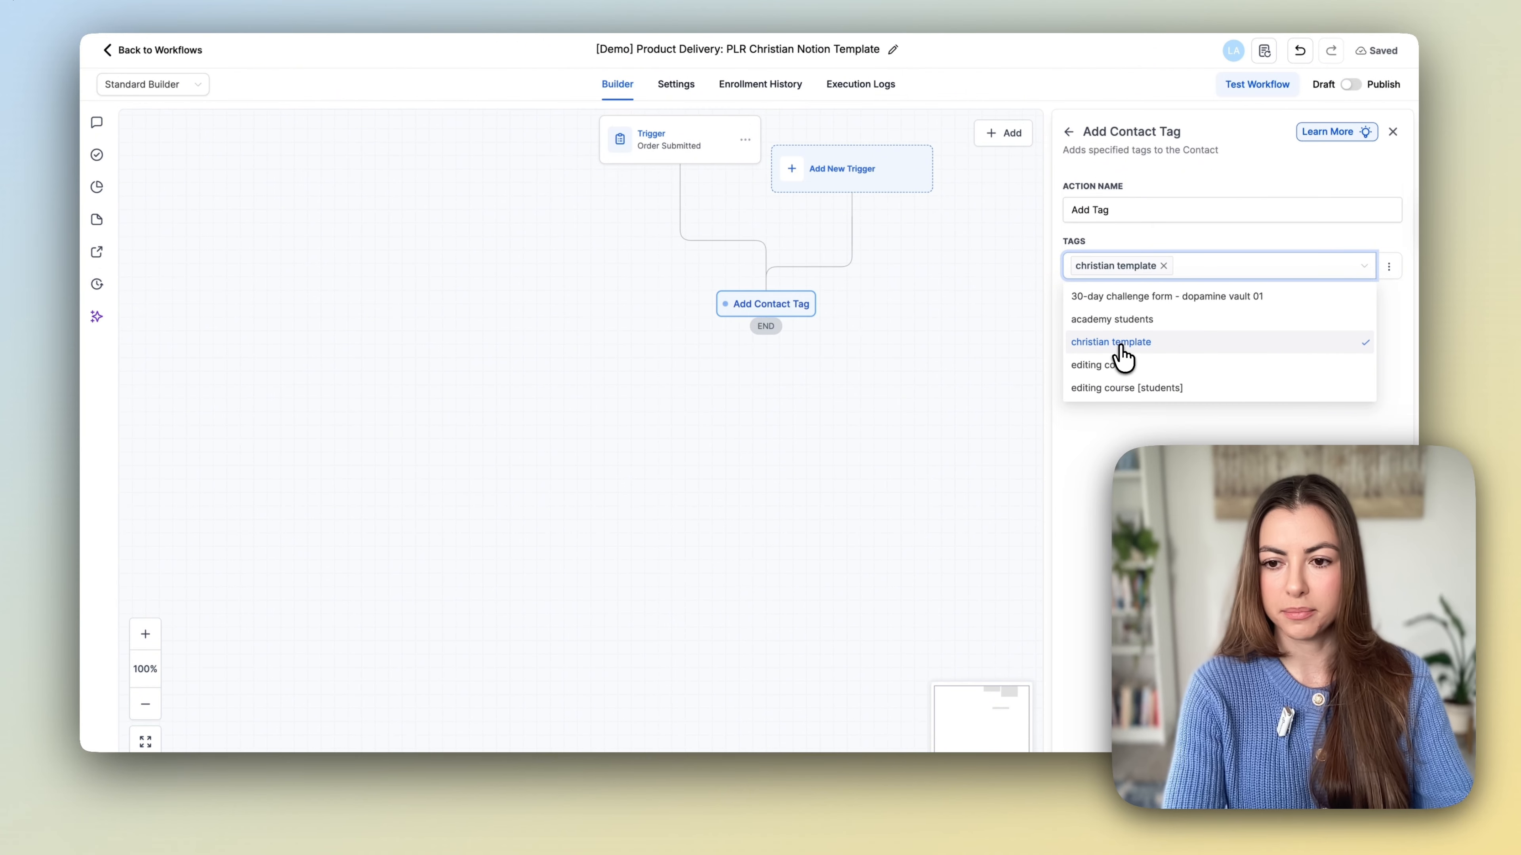
click(1165, 247)
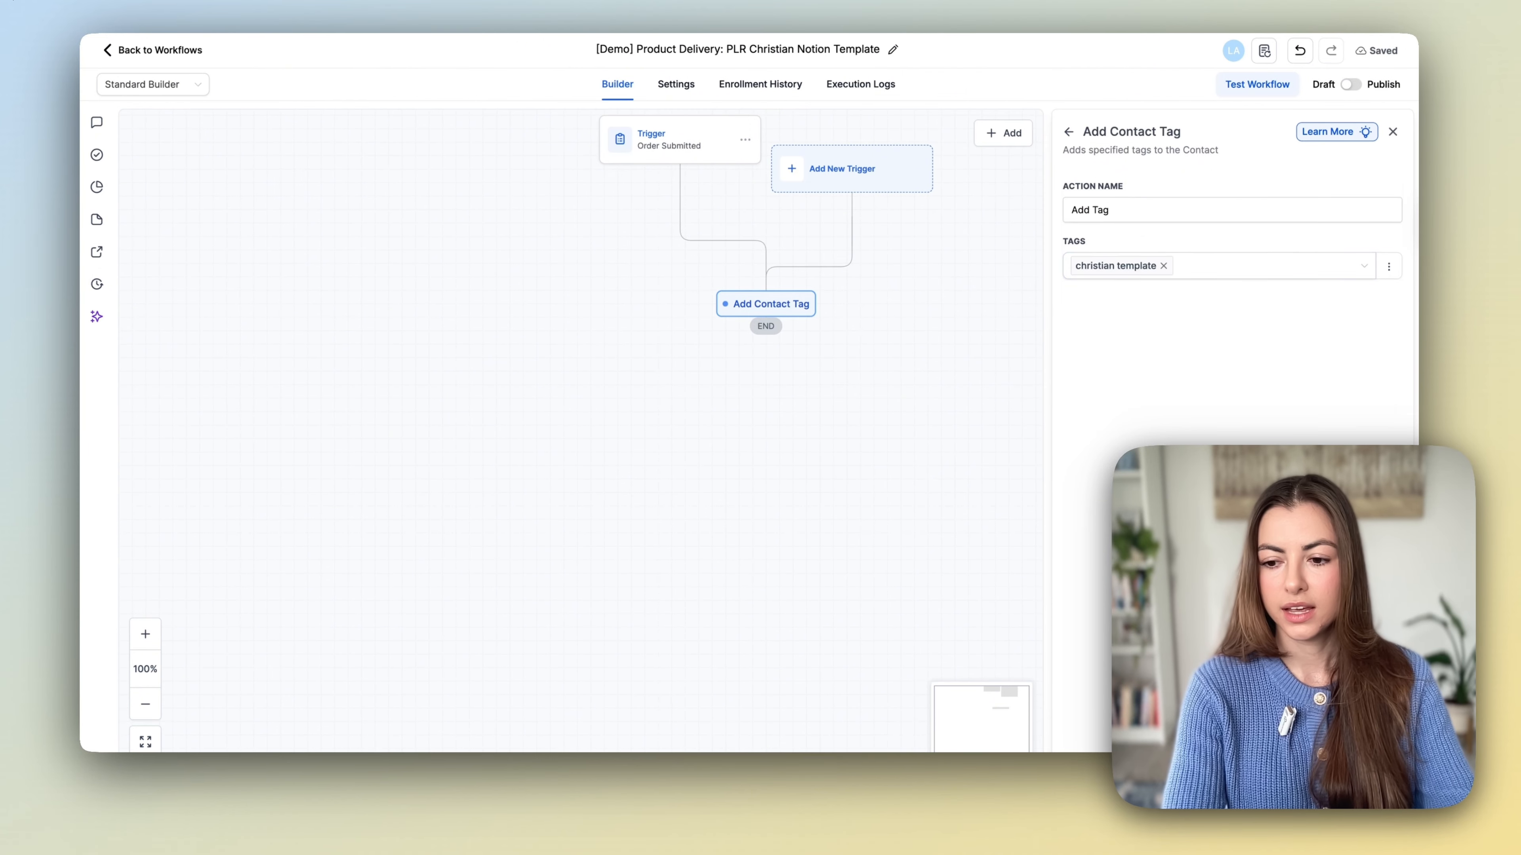
click(1356, 732)
Add a Send Email action after the Add Tag action with the subject "Your Christian Template is Here!".
scroll(590, 503, up, 1)
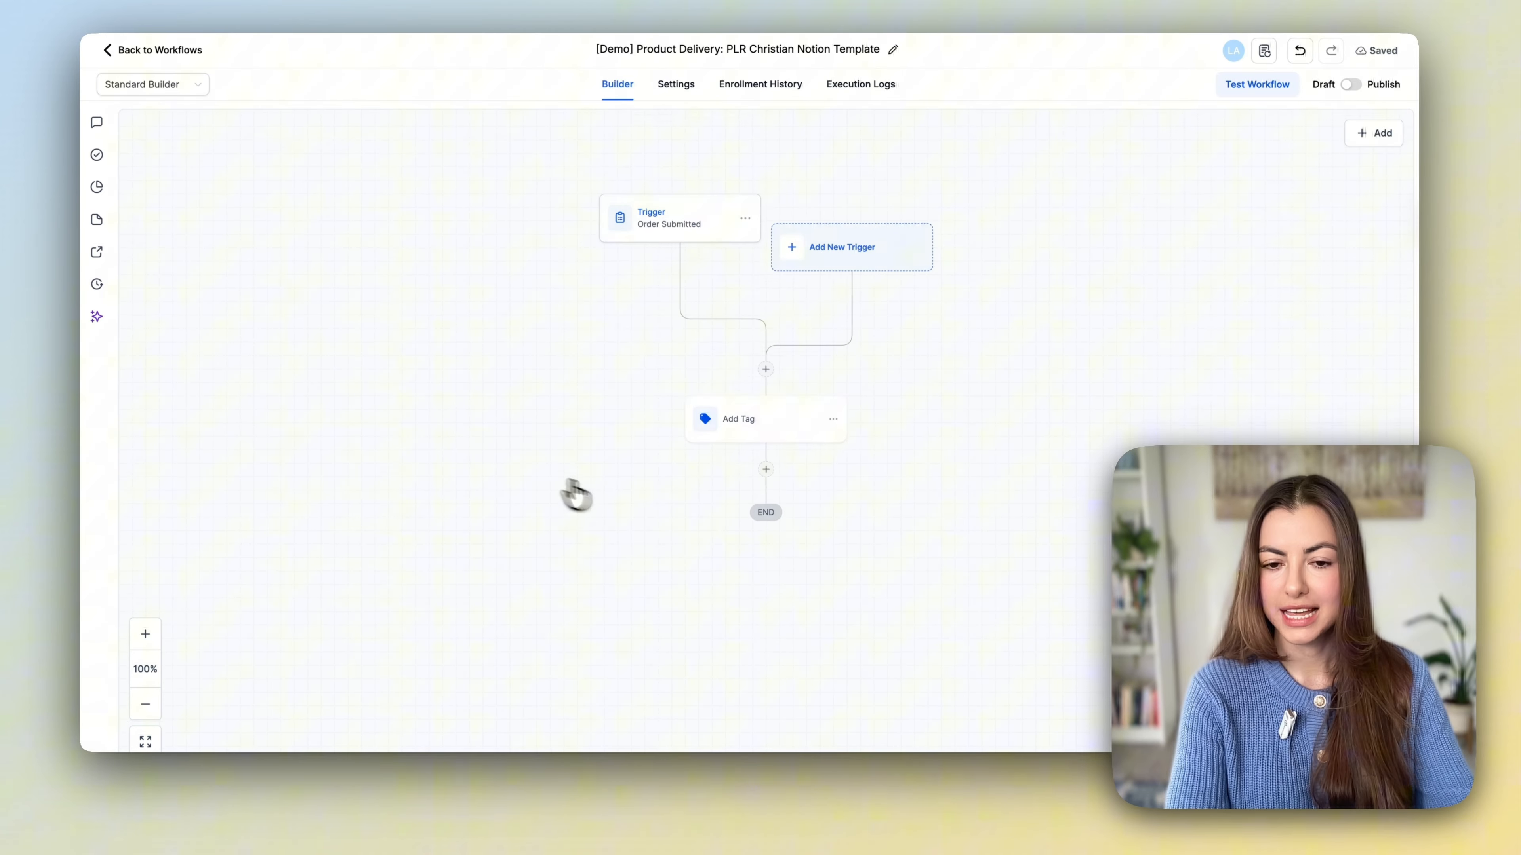
click(766, 469)
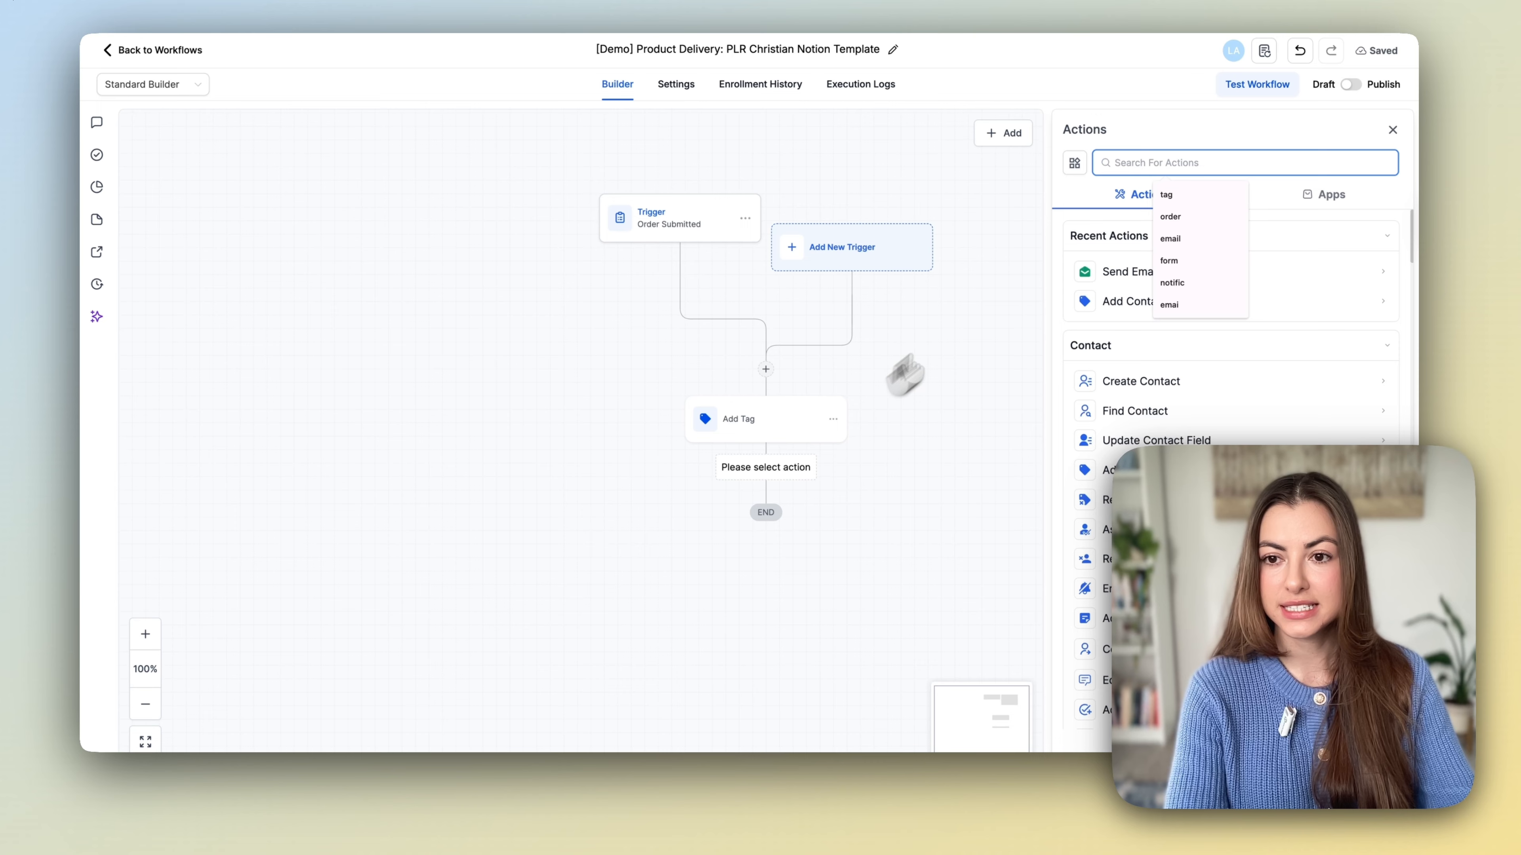
click(1105, 271)
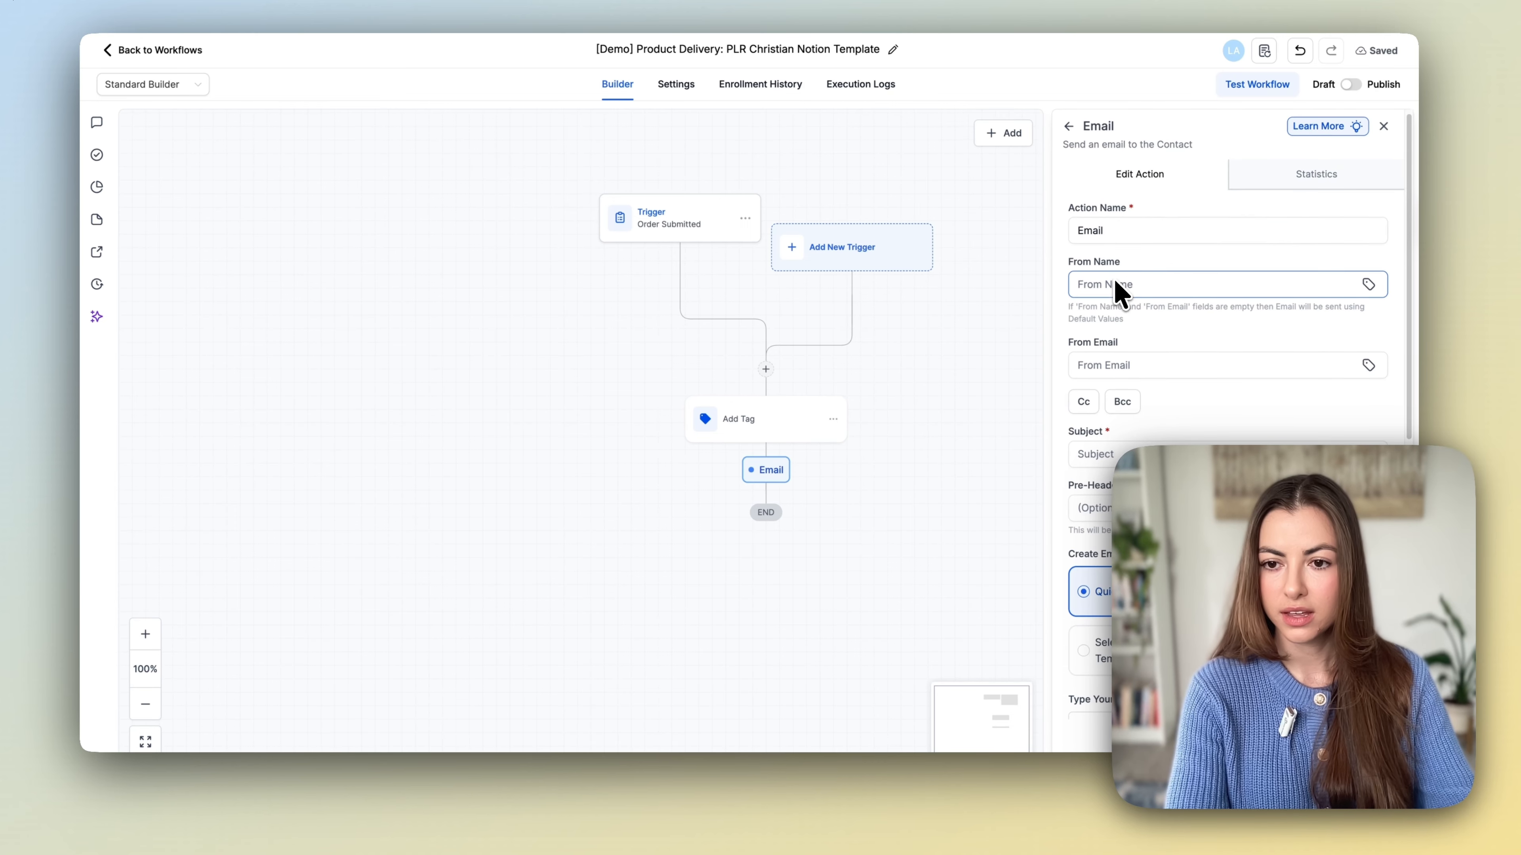
scroll(1115, 299, down, 2)
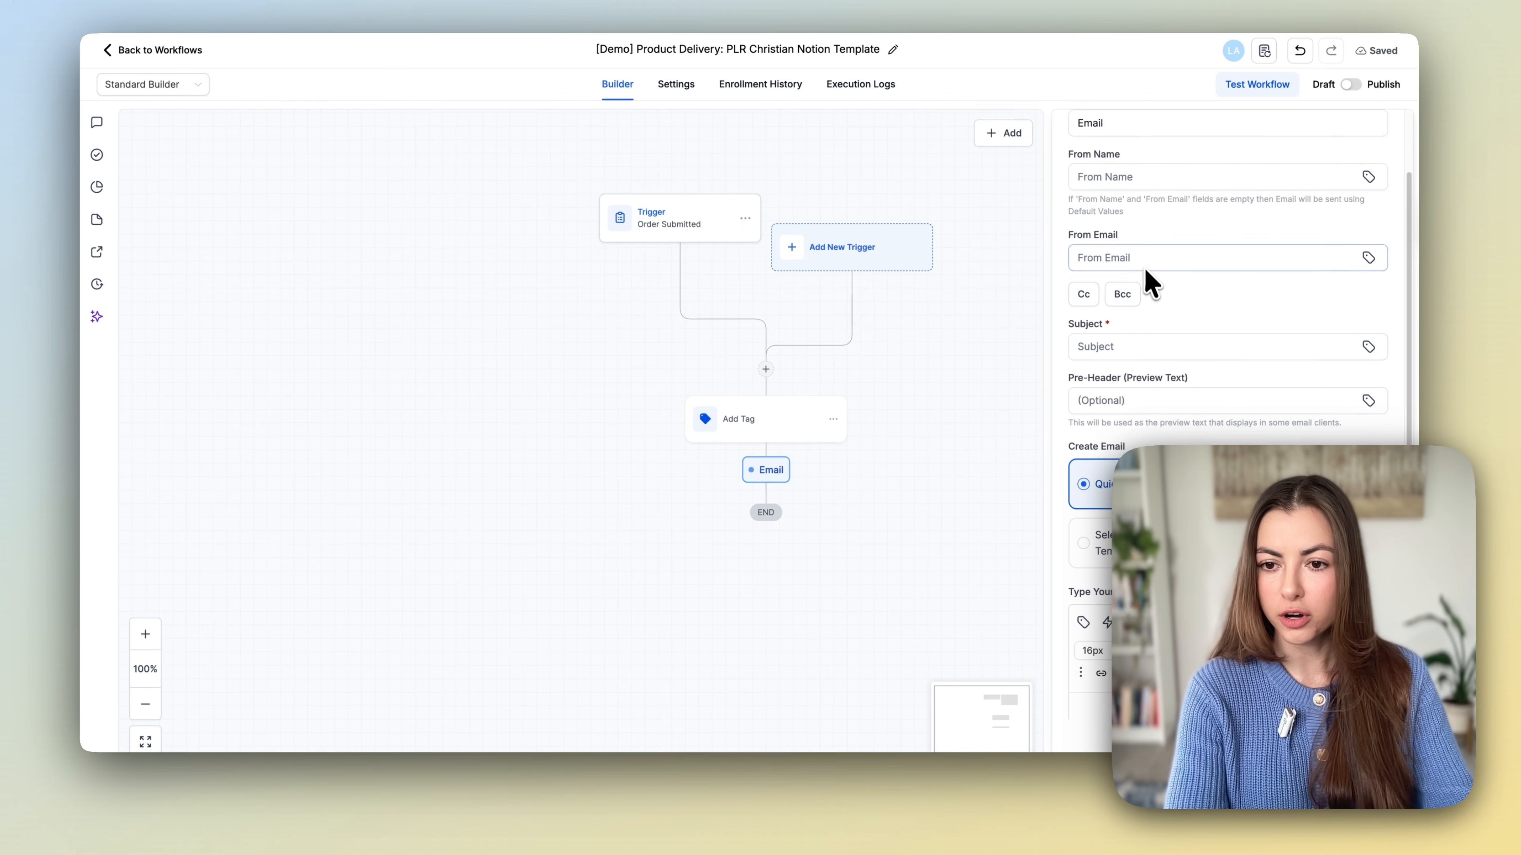
scroll(1140, 284, down, 1)
click(1114, 280)
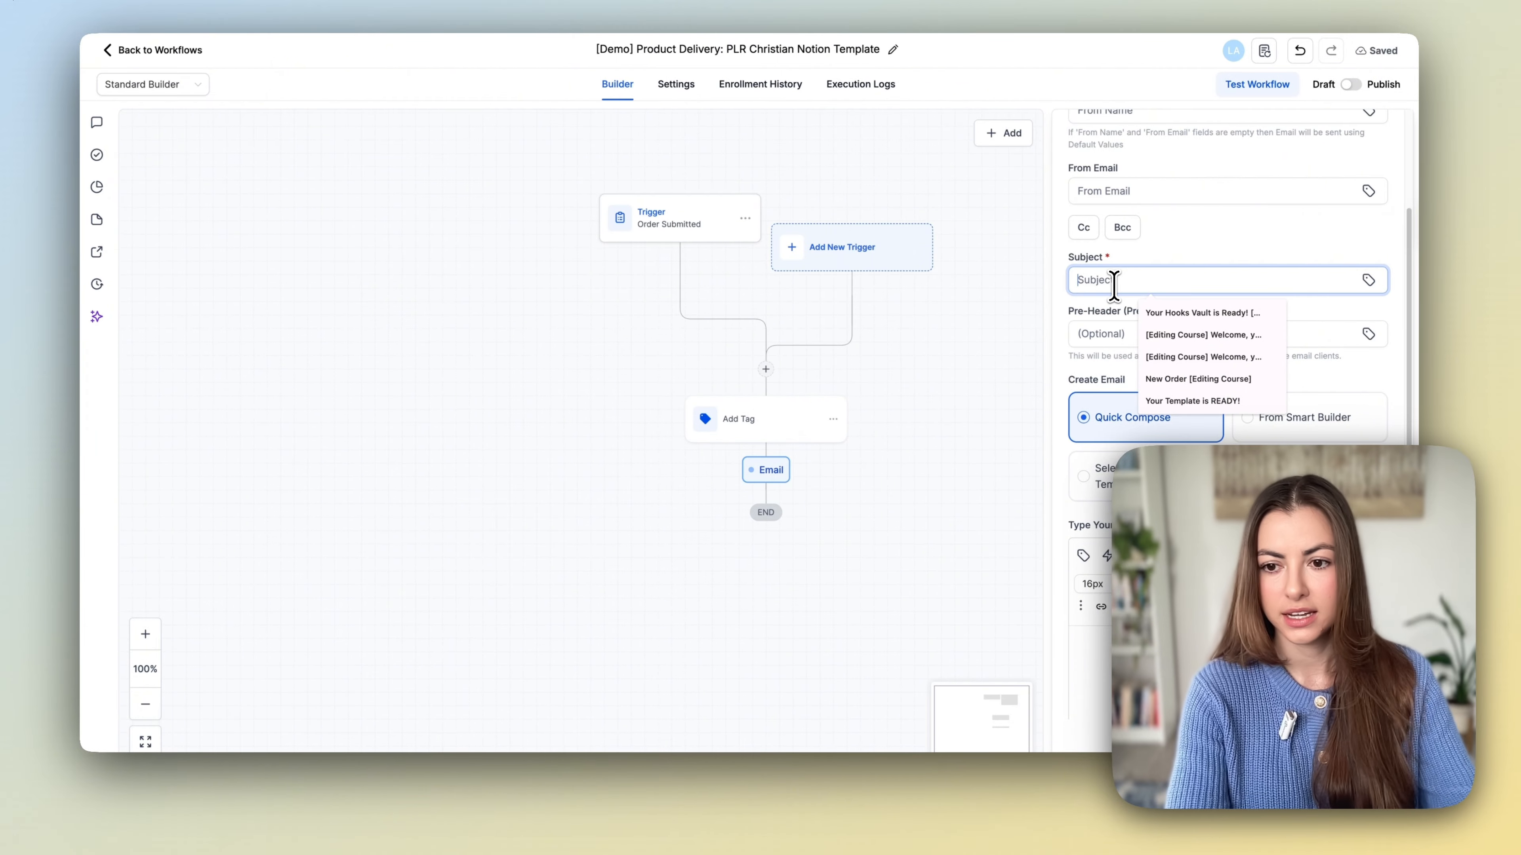
click(1174, 401)
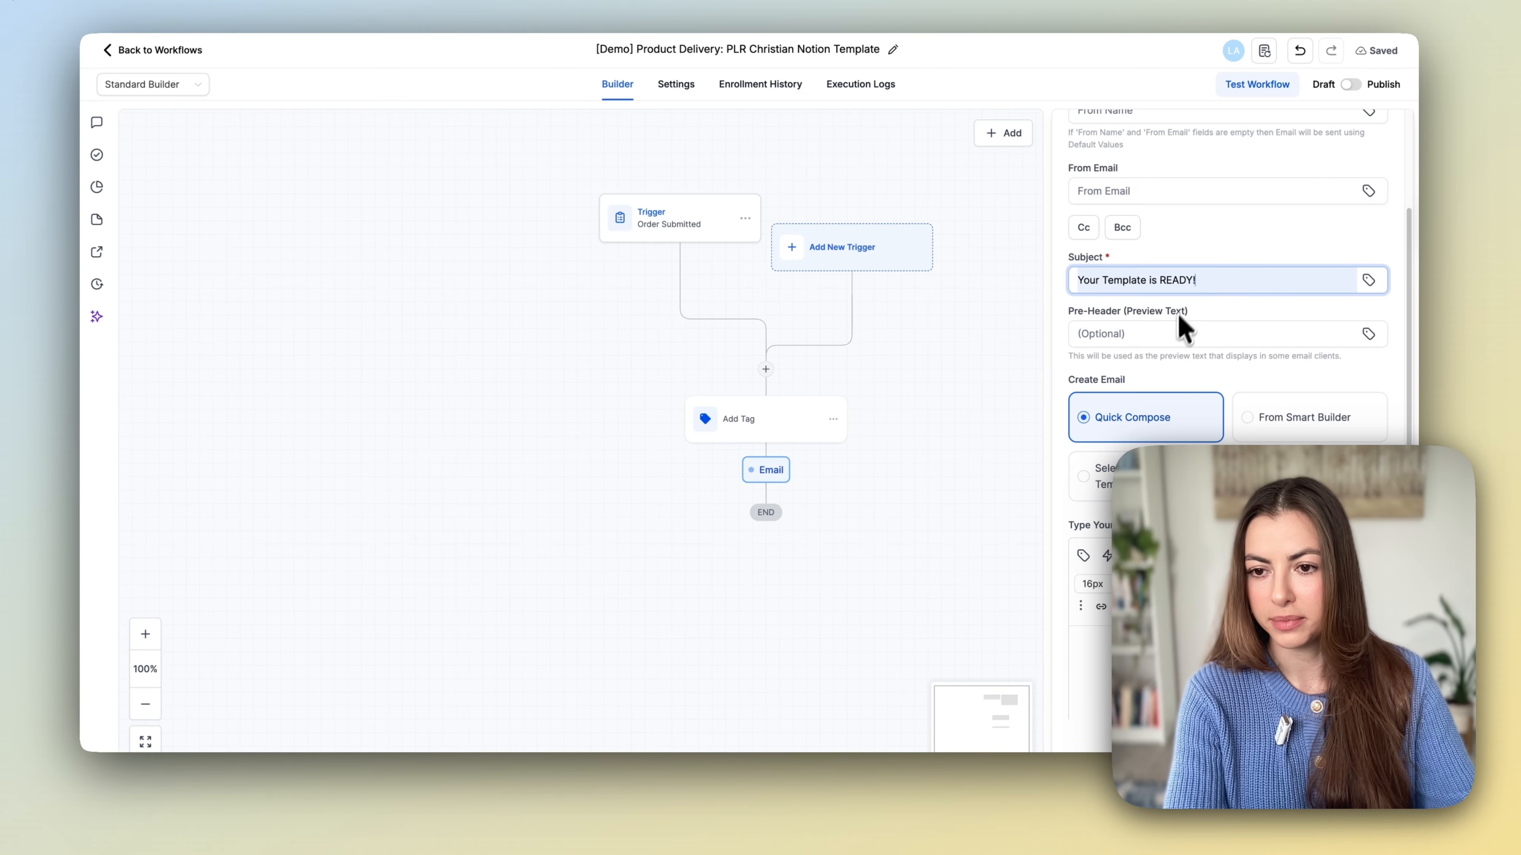
click(1105, 280)
text(Christian)
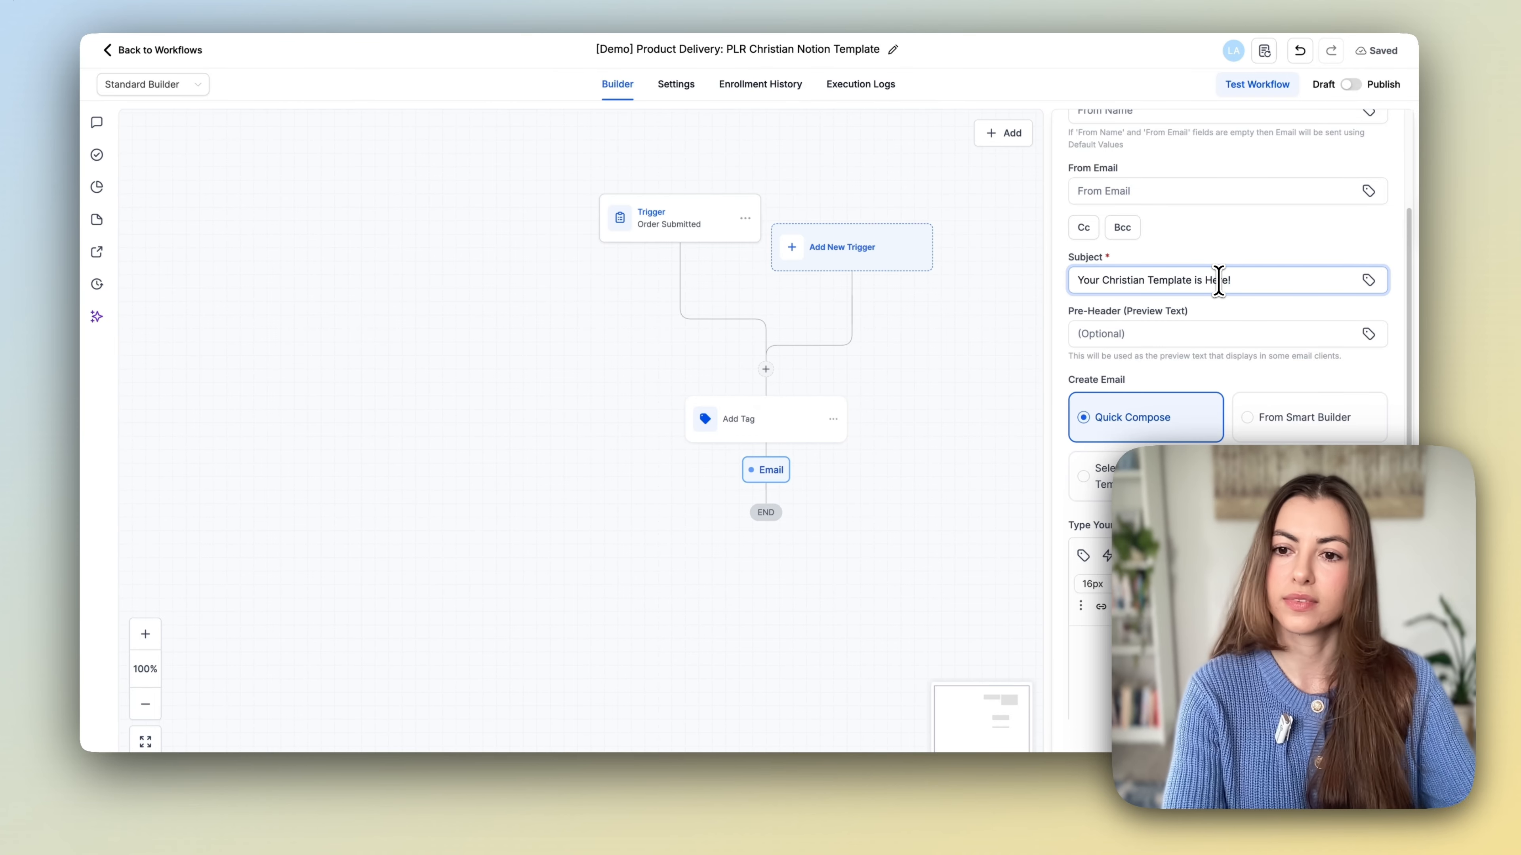
Fill the email message with an AI-written thank-you for buying the Notion template, including steps to duplicate it, and review the text.
click(1090, 334)
scroll(1093, 345, down, 2)
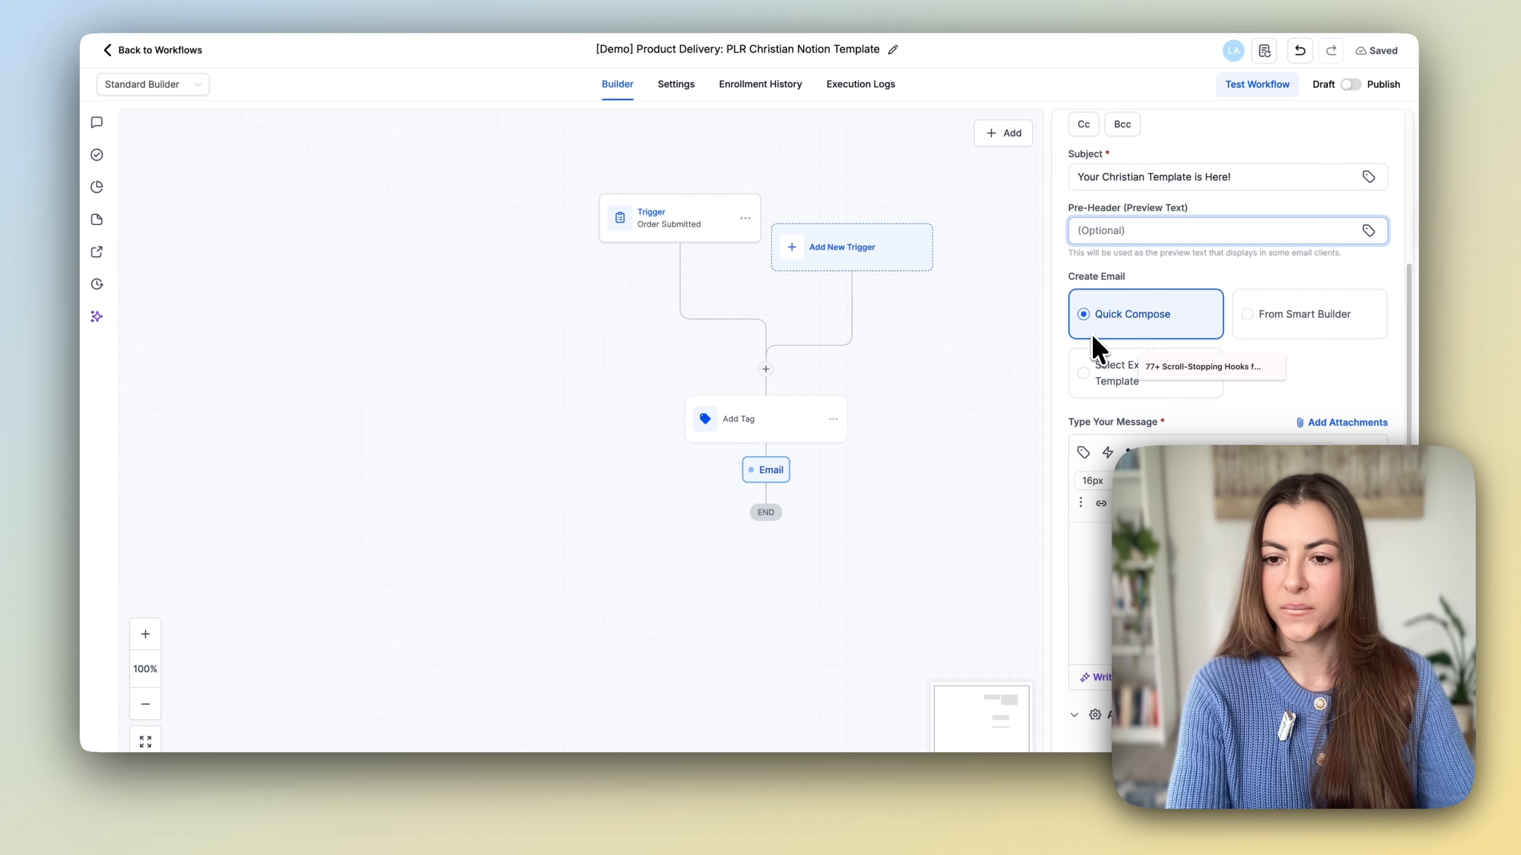
click(1129, 542)
scroll(1129, 542, down, 1)
scroll(1117, 454, down, 3)
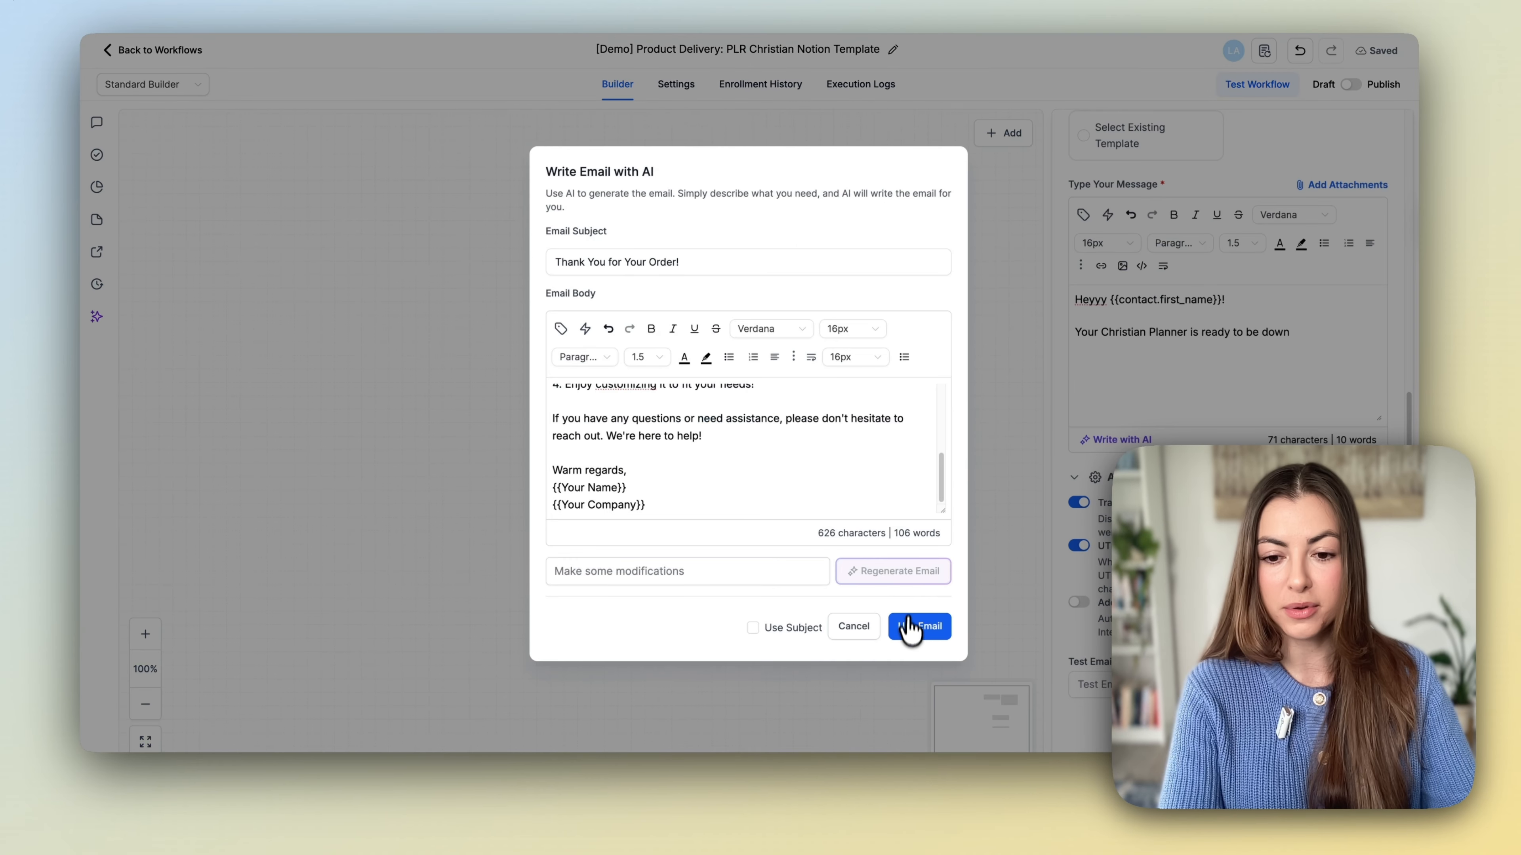
click(910, 632)
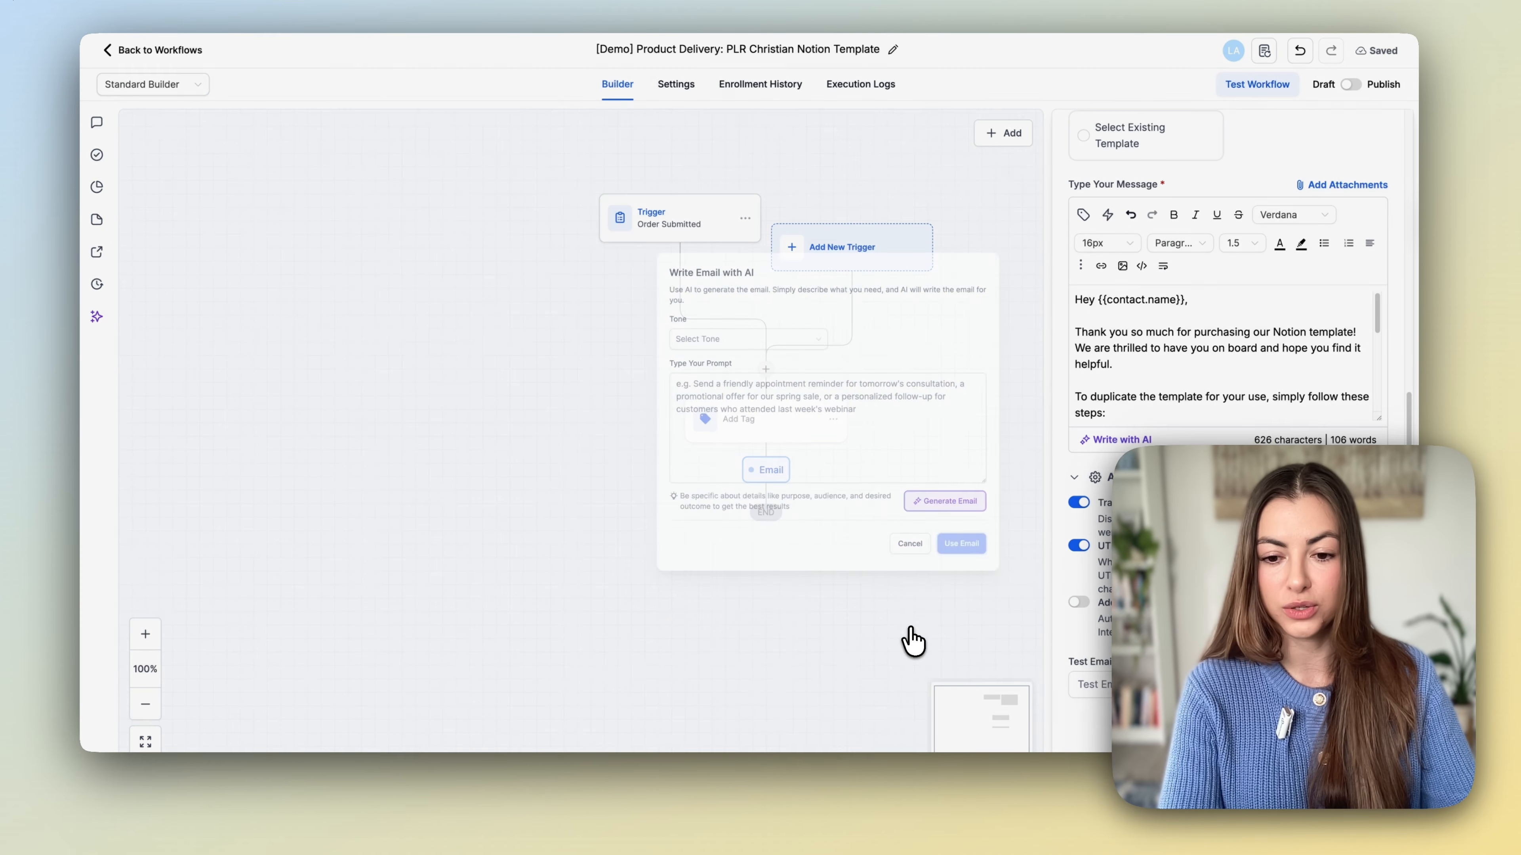
scroll(1203, 388, down, 5)
scroll(1203, 388, up, 10)
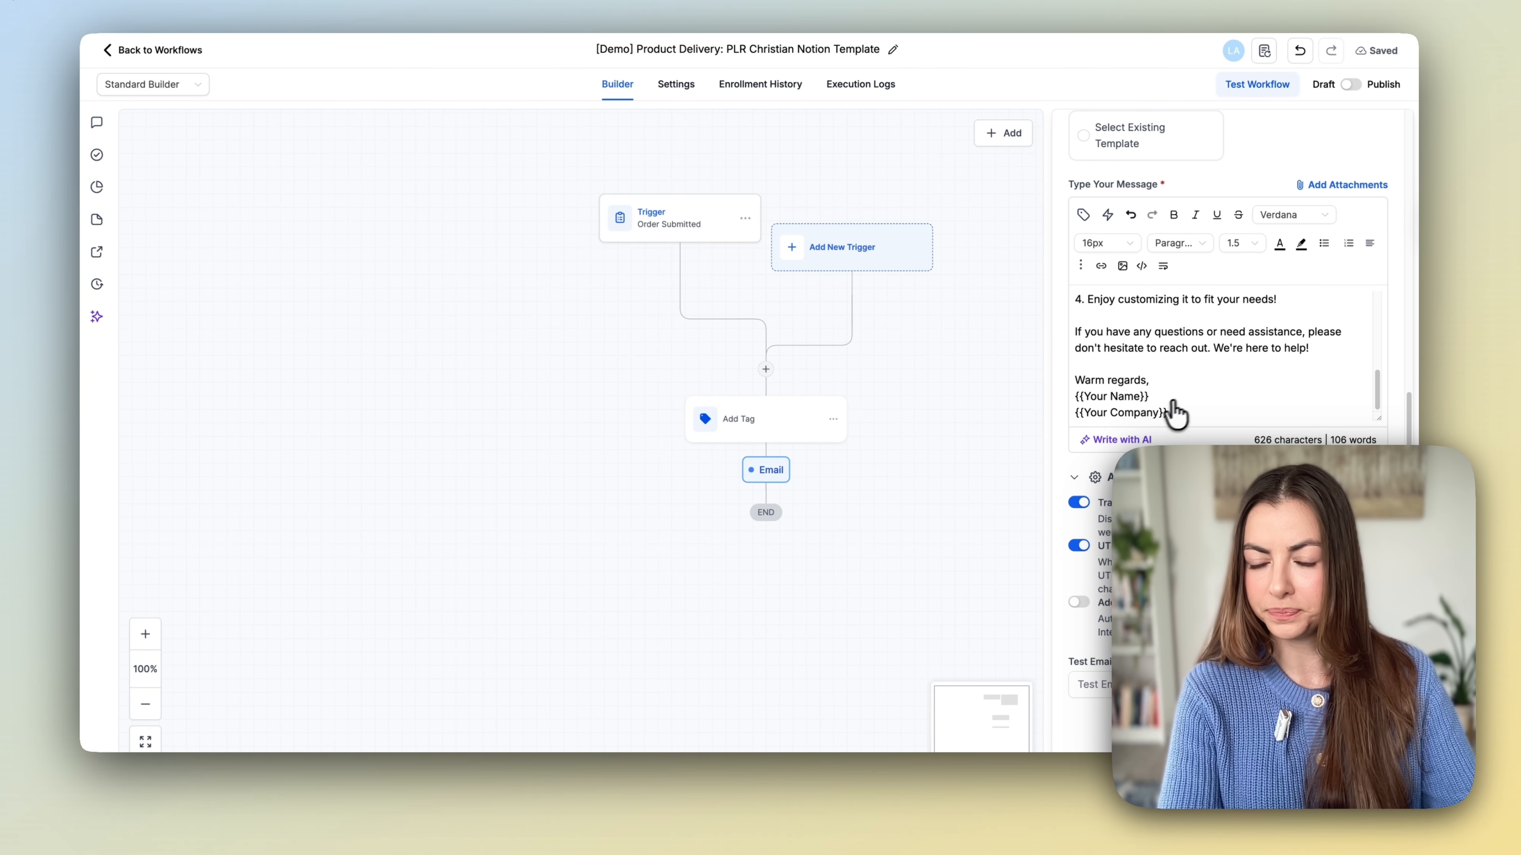
scroll(1205, 387, down, 8)
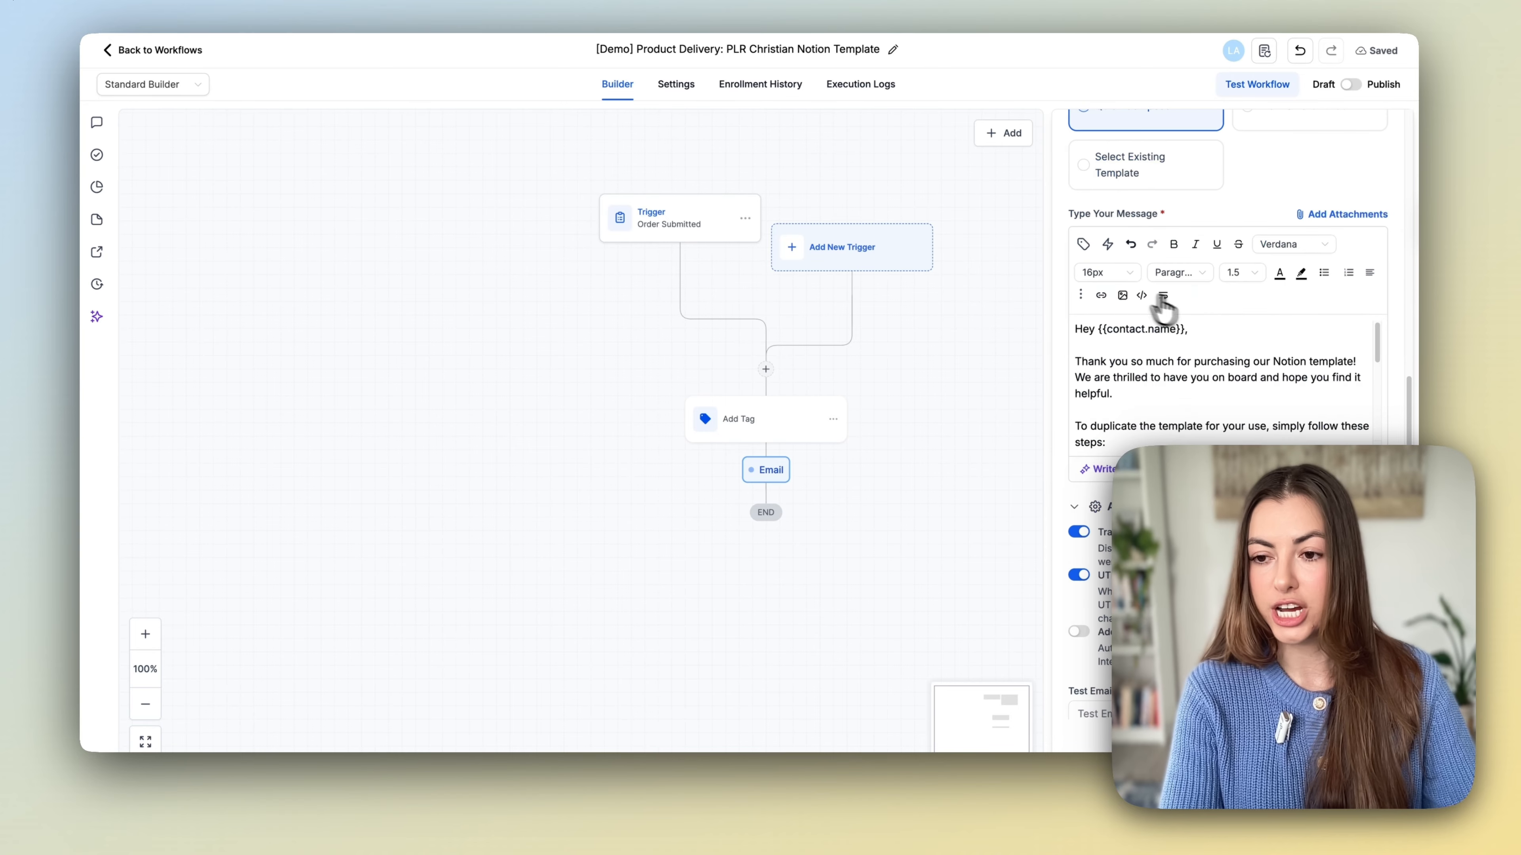
Attach "PDF guide - Christian Planenr.pdf" from the 12 Week Christian folder to the email and save the action as Delivery Email.
scroll(1200, 384, down, 2)
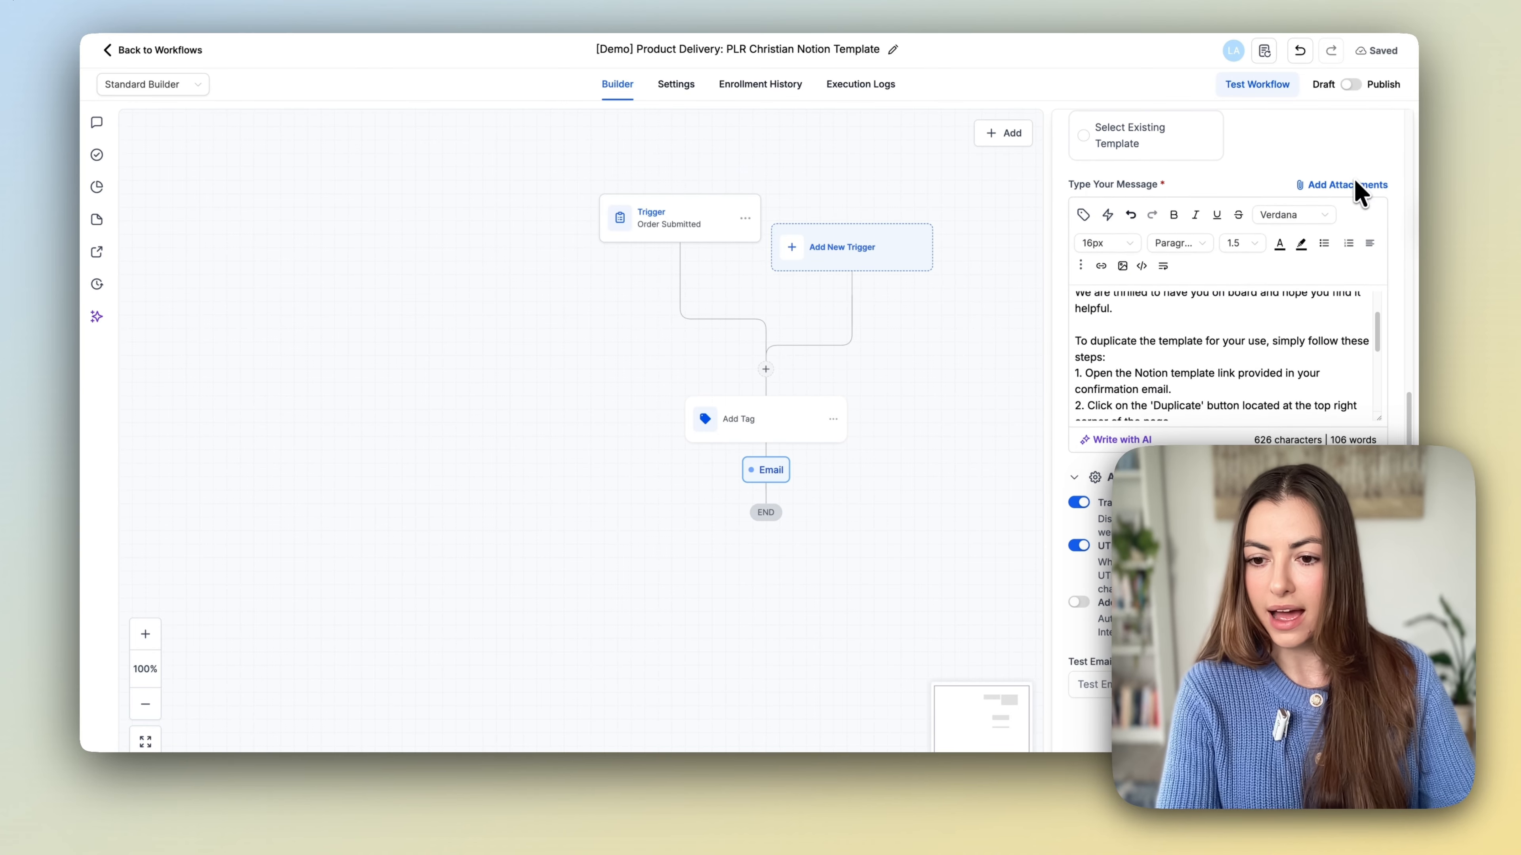
click(1346, 185)
click(752, 413)
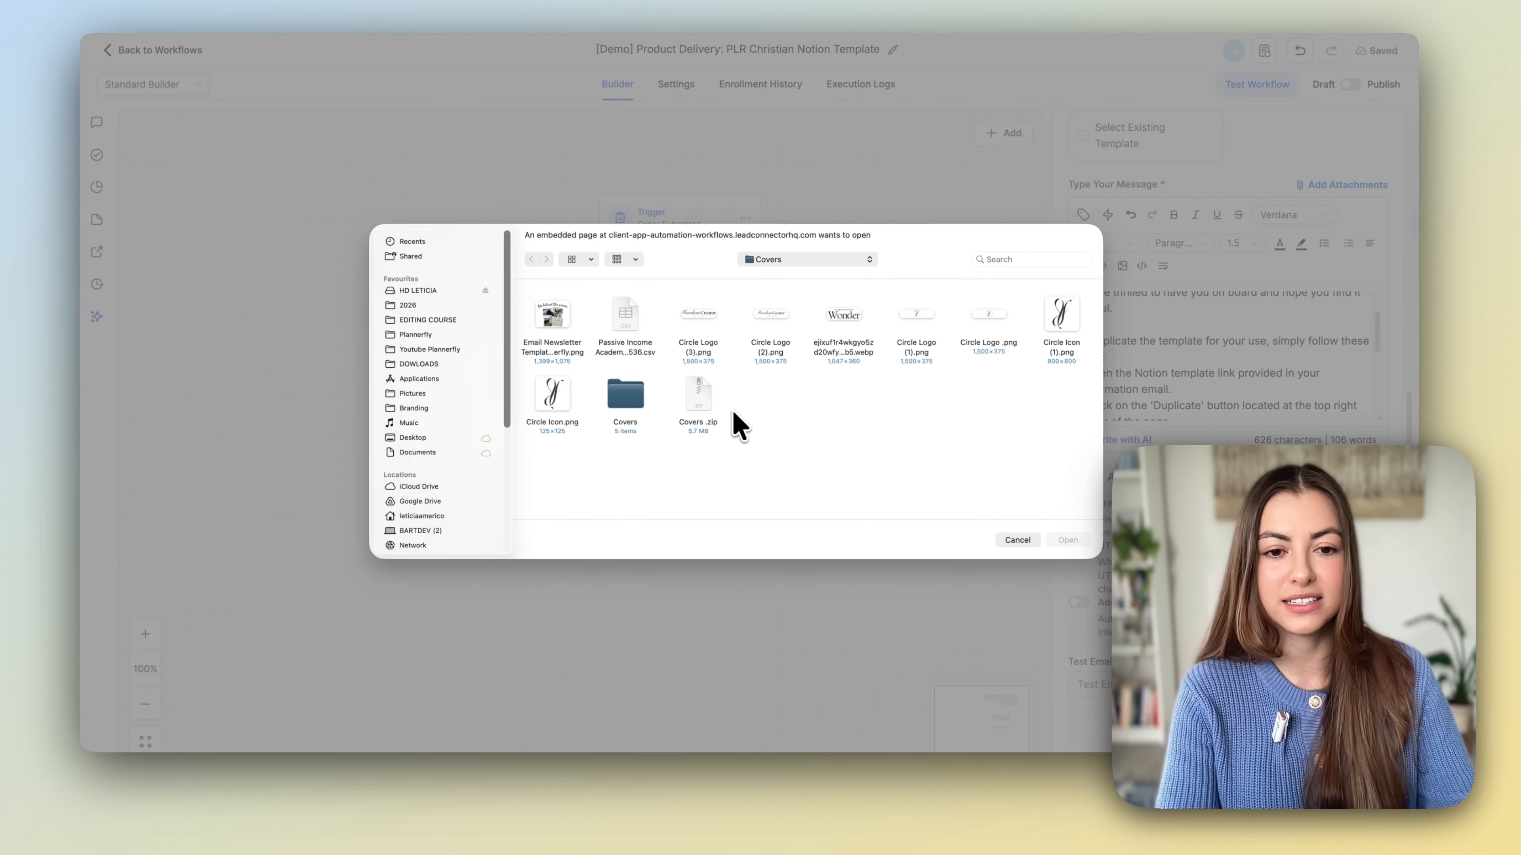
click(793, 260)
click(791, 427)
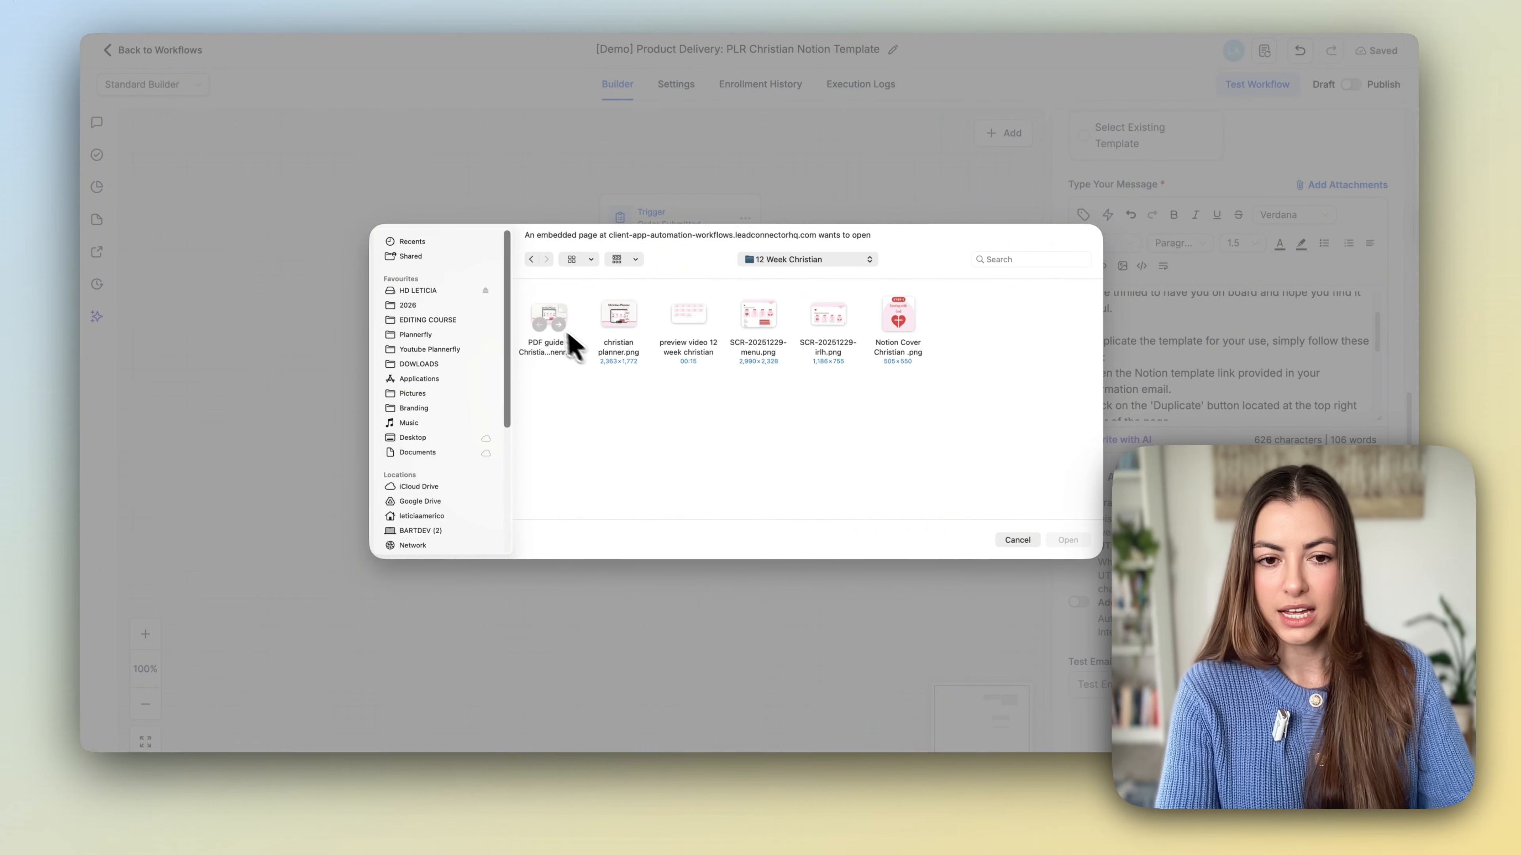
double_click(560, 319)
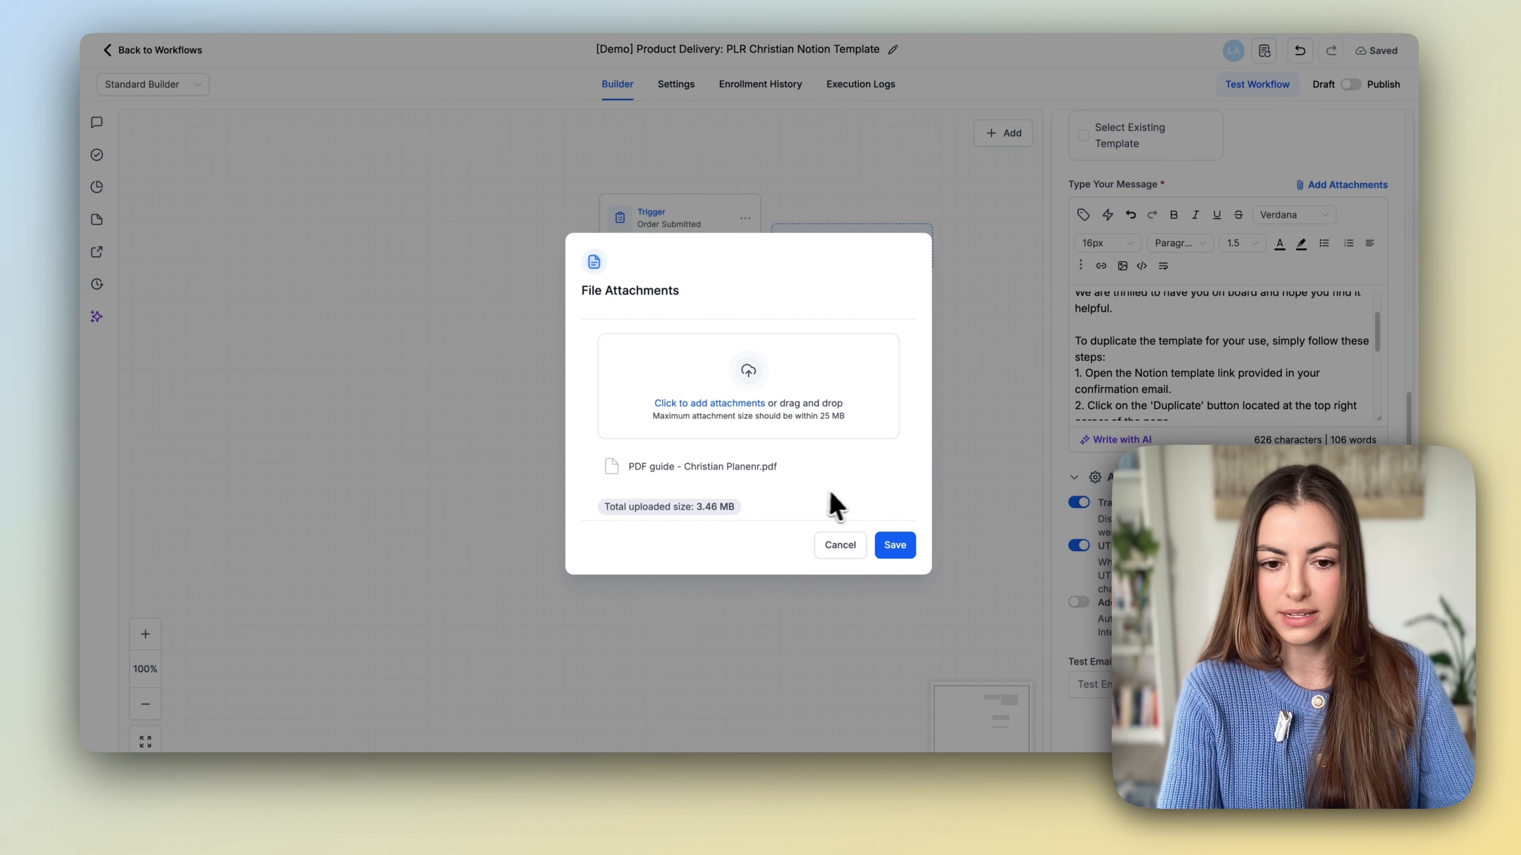
click(883, 544)
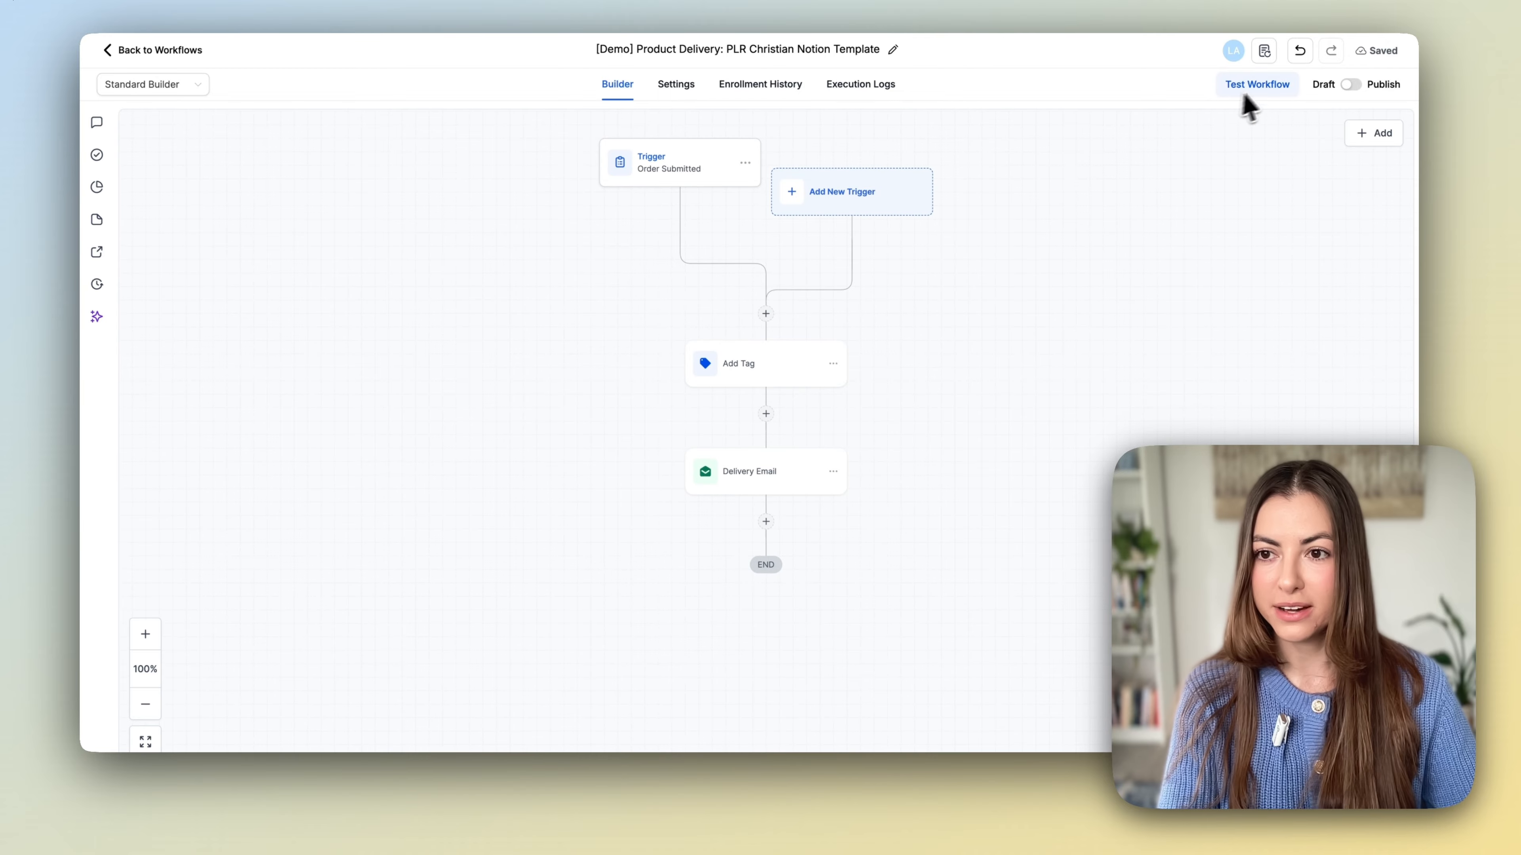
Run a test of the product delivery workflow with a contact selected as the recipient.
click(1254, 89)
click(1119, 205)
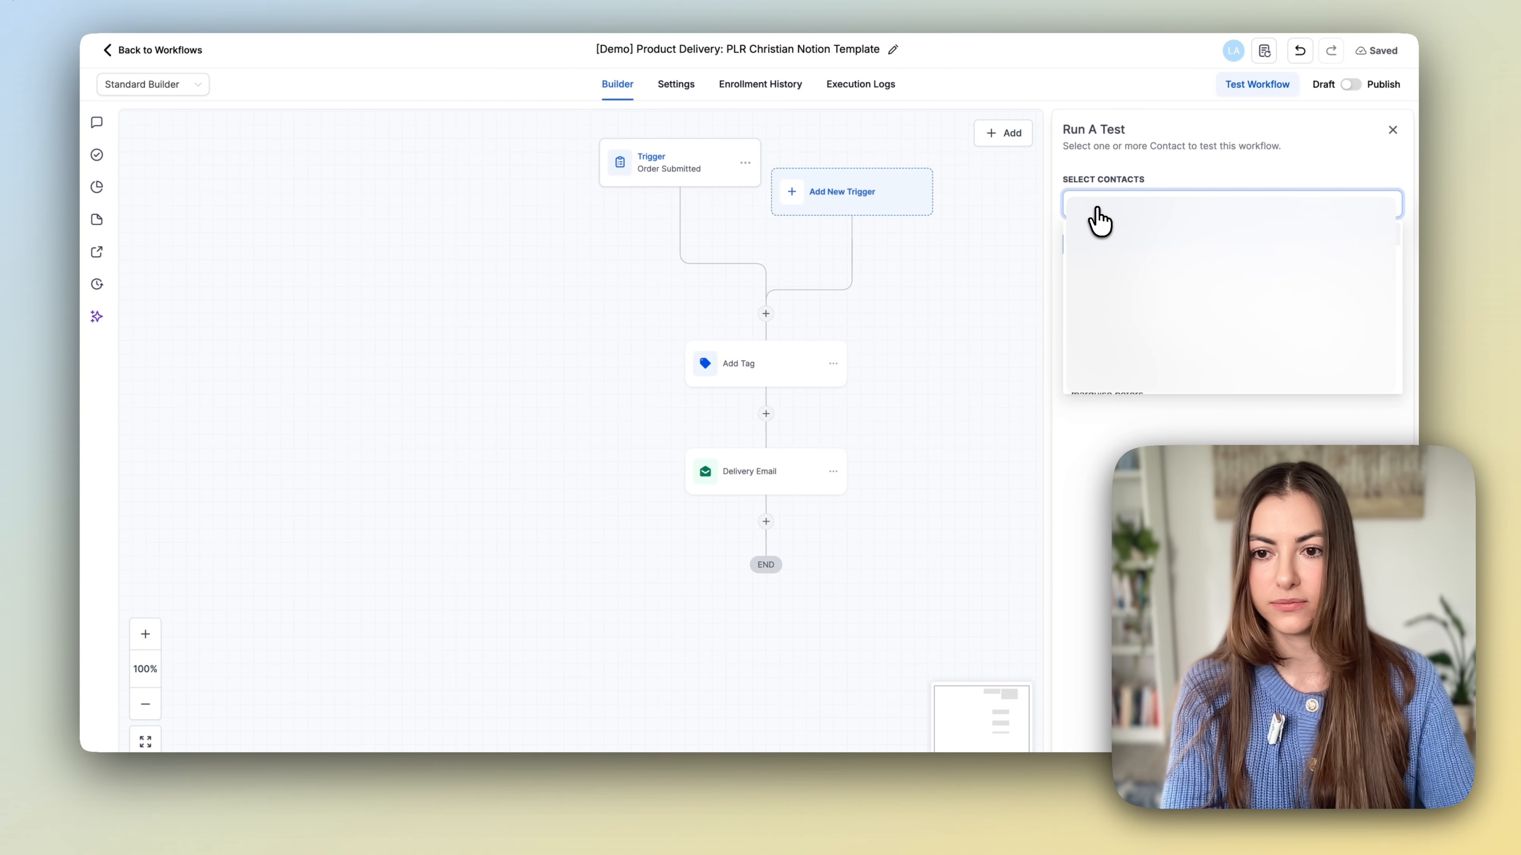
click(1098, 223)
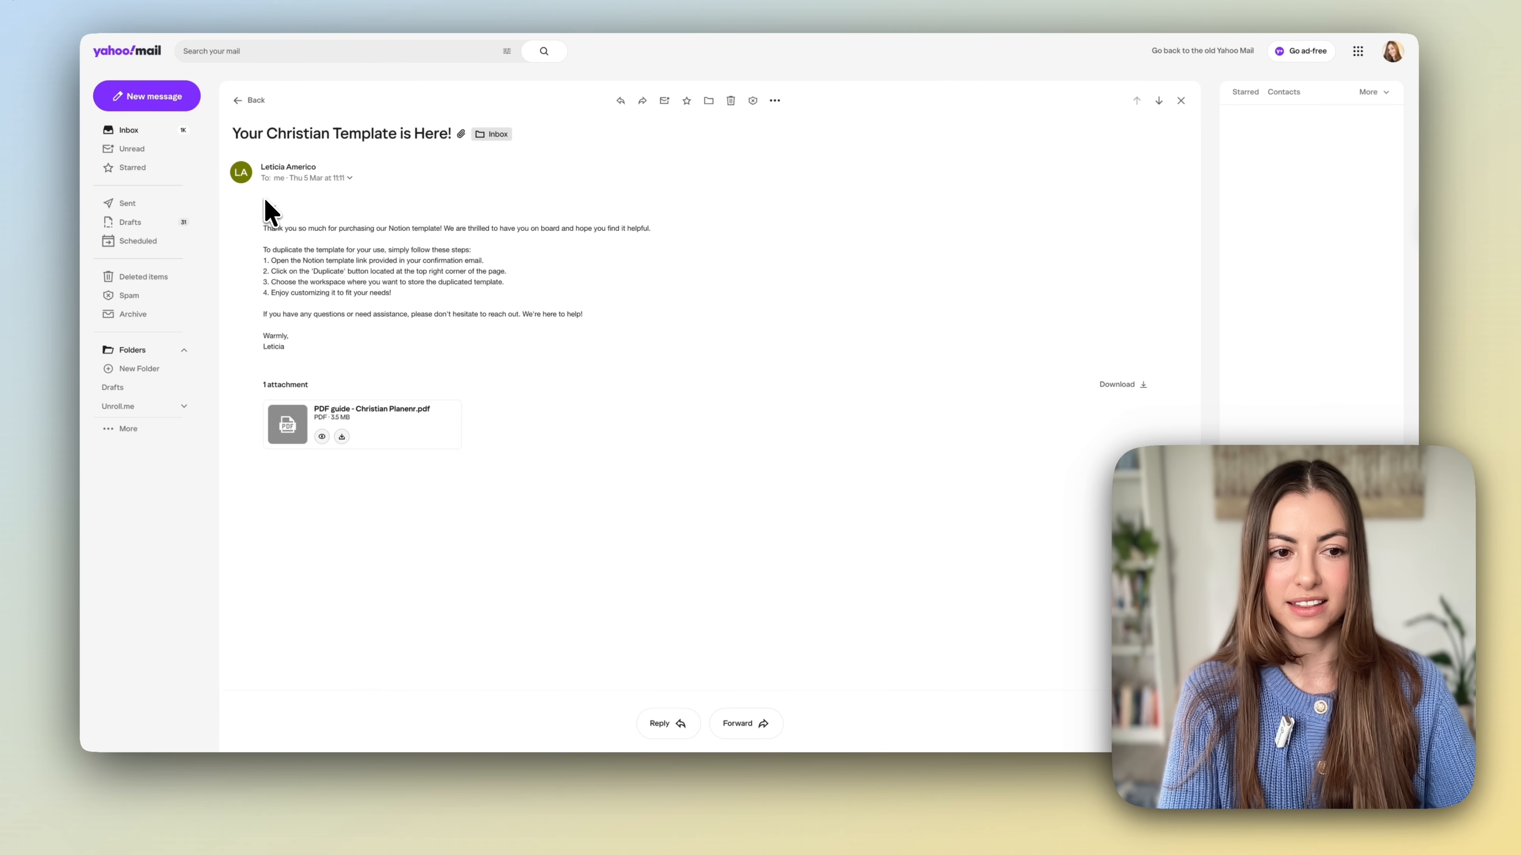
Switch to Yahoo Mail, read the received "Your Christian Template is Here!" email and preview its attached PDF guide.
drag(265, 202, 323, 357)
click(345, 359)
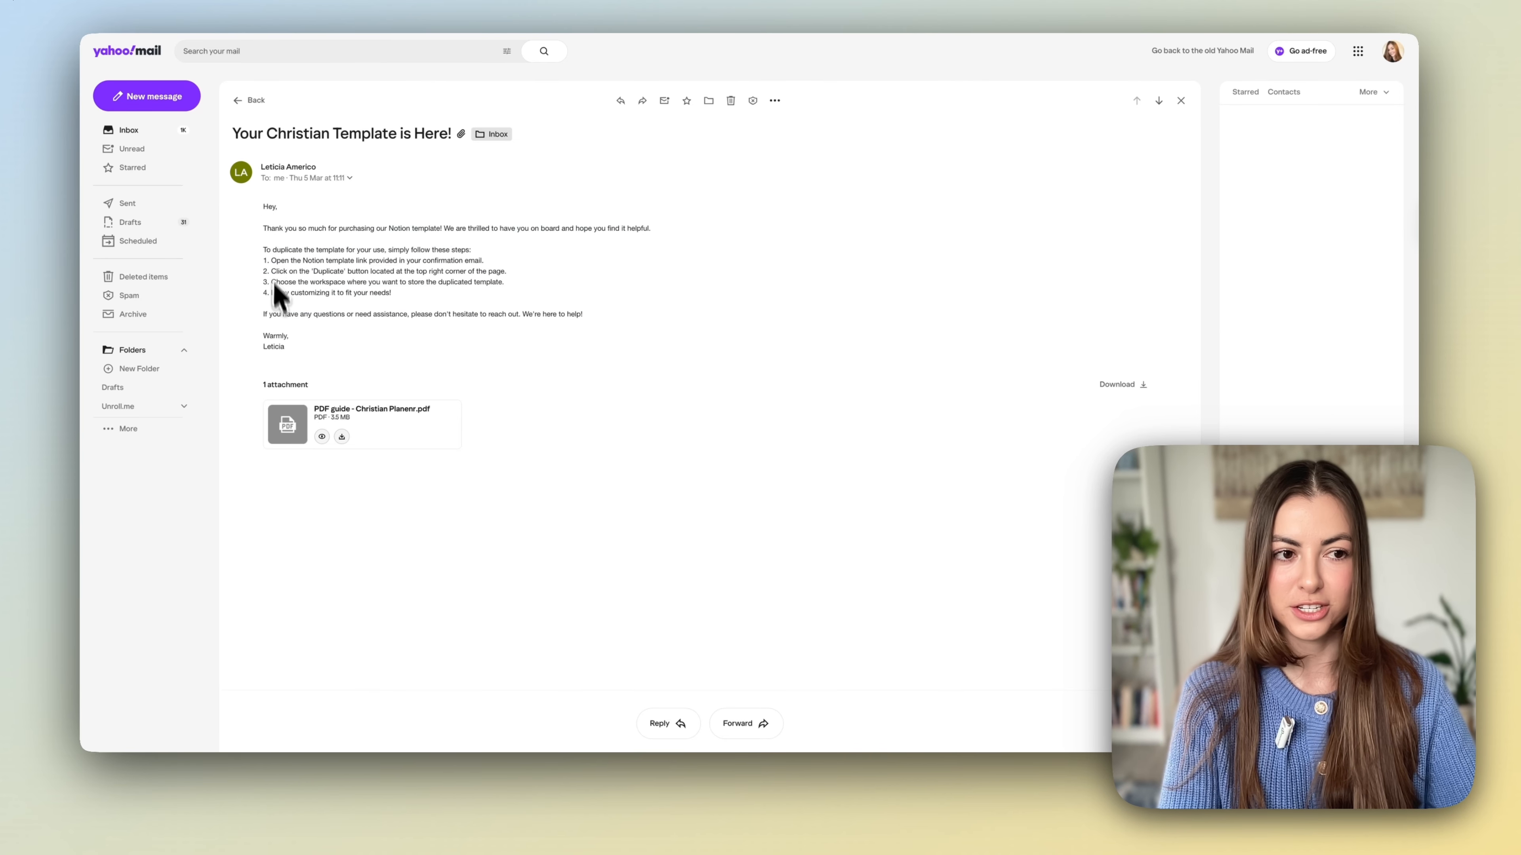
click(322, 438)
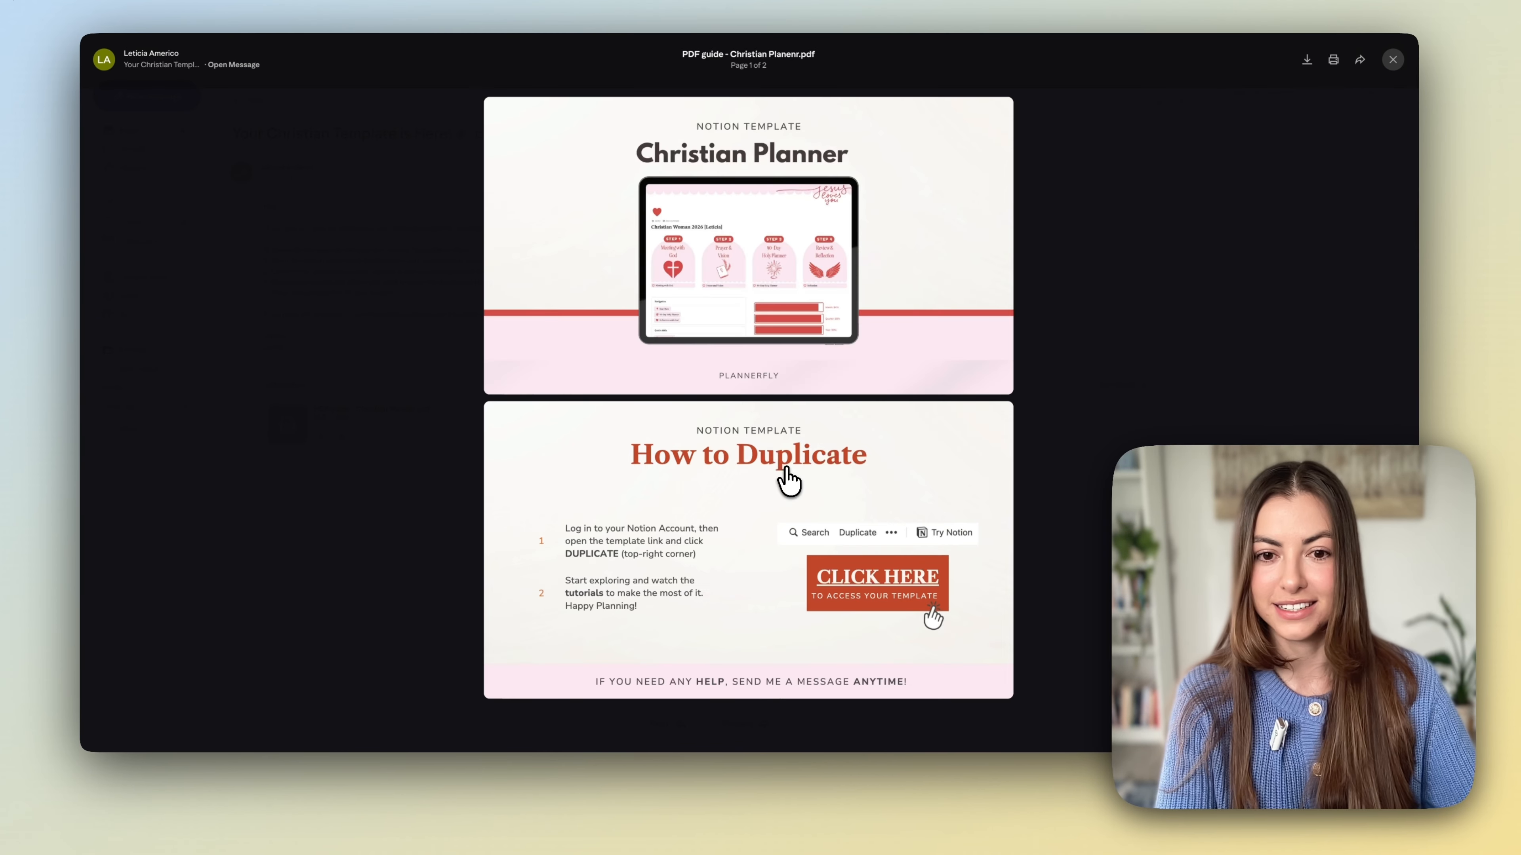
Close the PDF preview and examine which further actions can be added after Delivery Email in the product delivery workflow.
click(1392, 61)
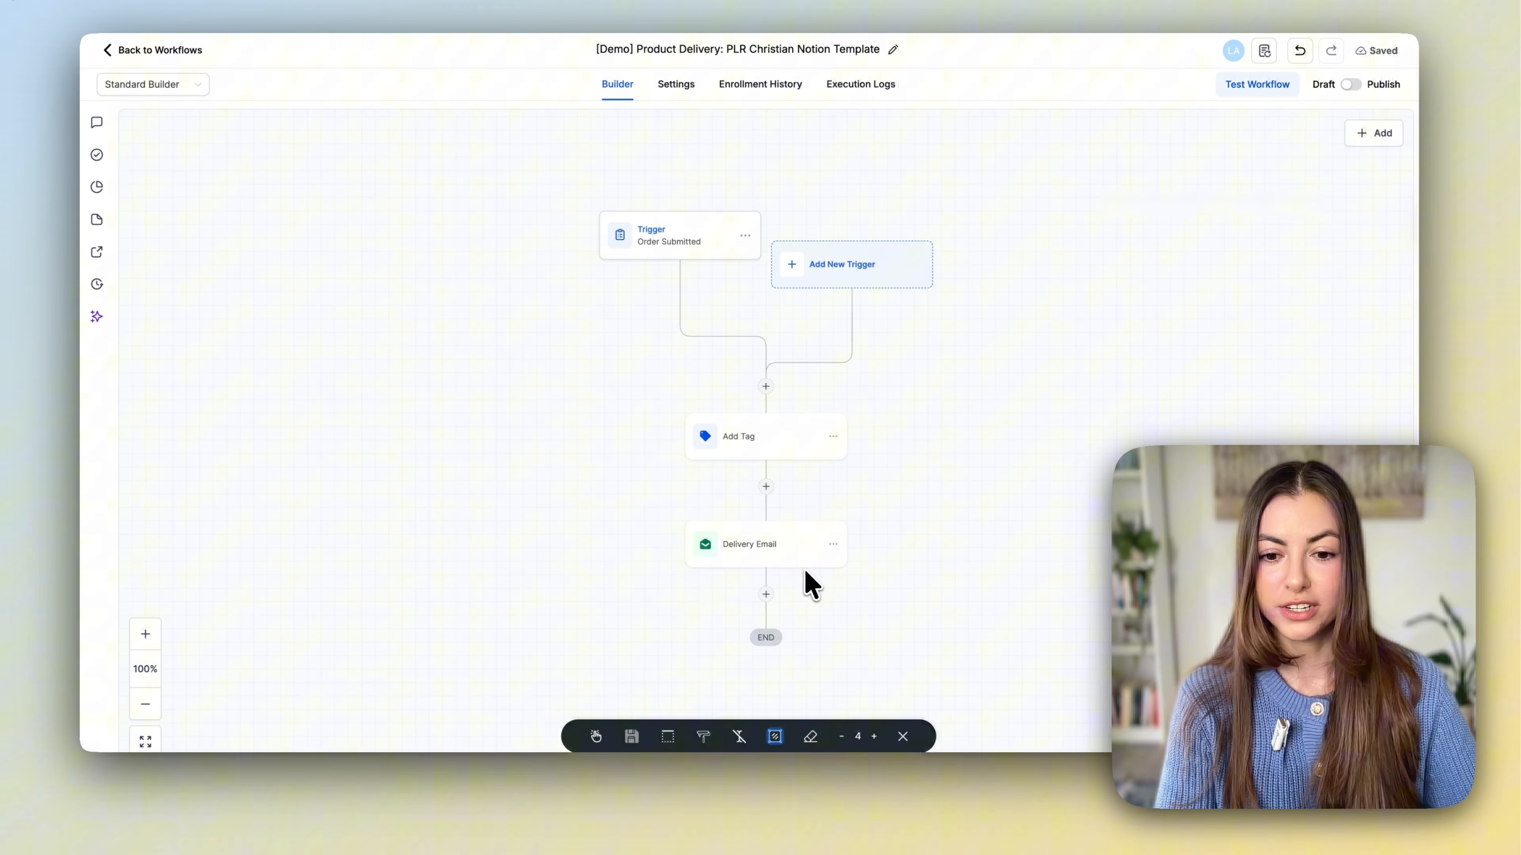
scroll(812, 584, down, 1)
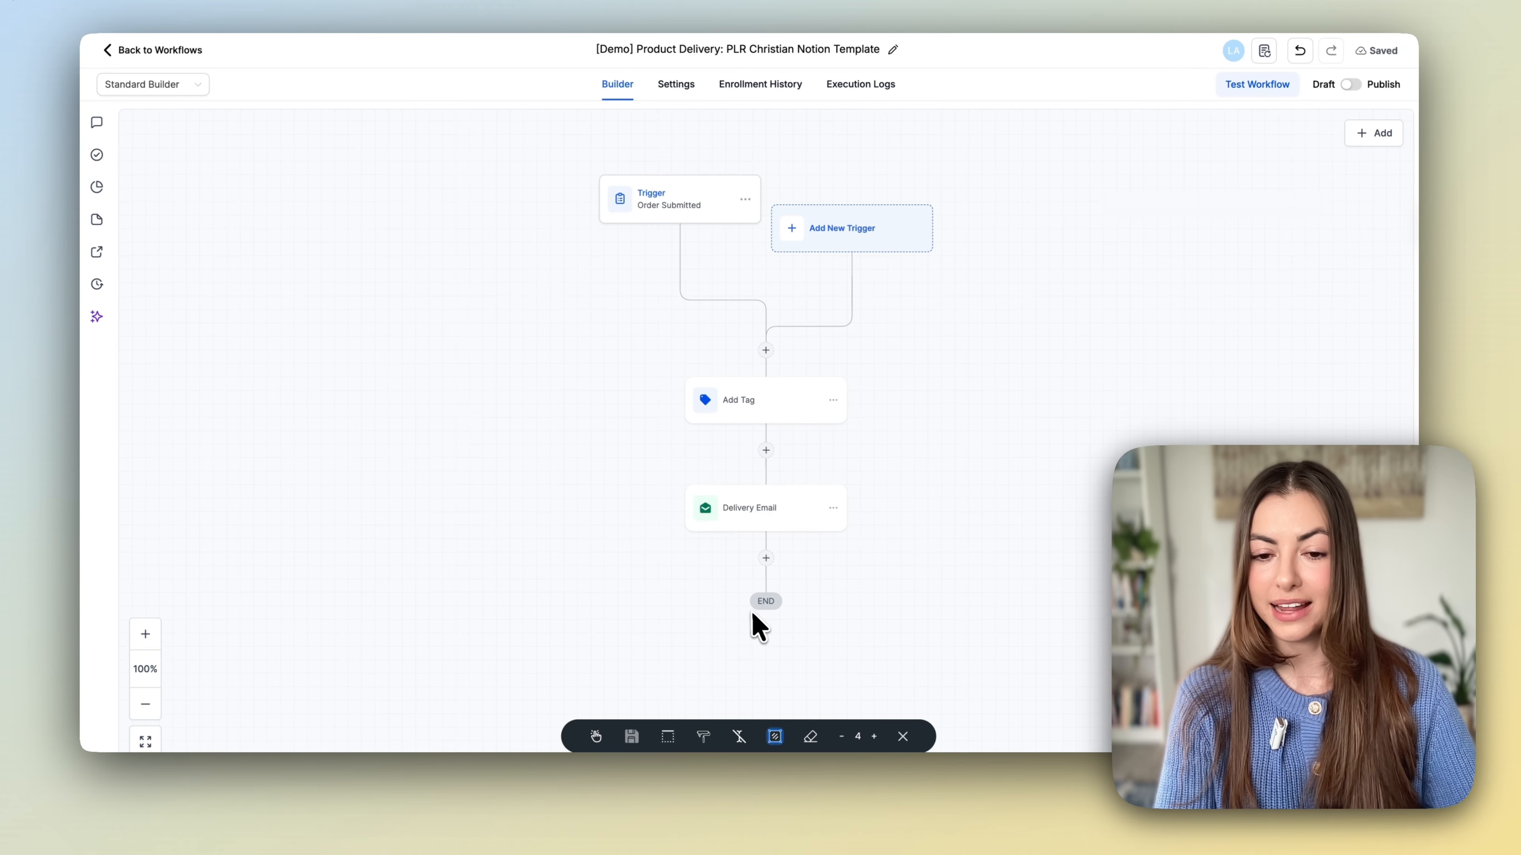
click(766, 561)
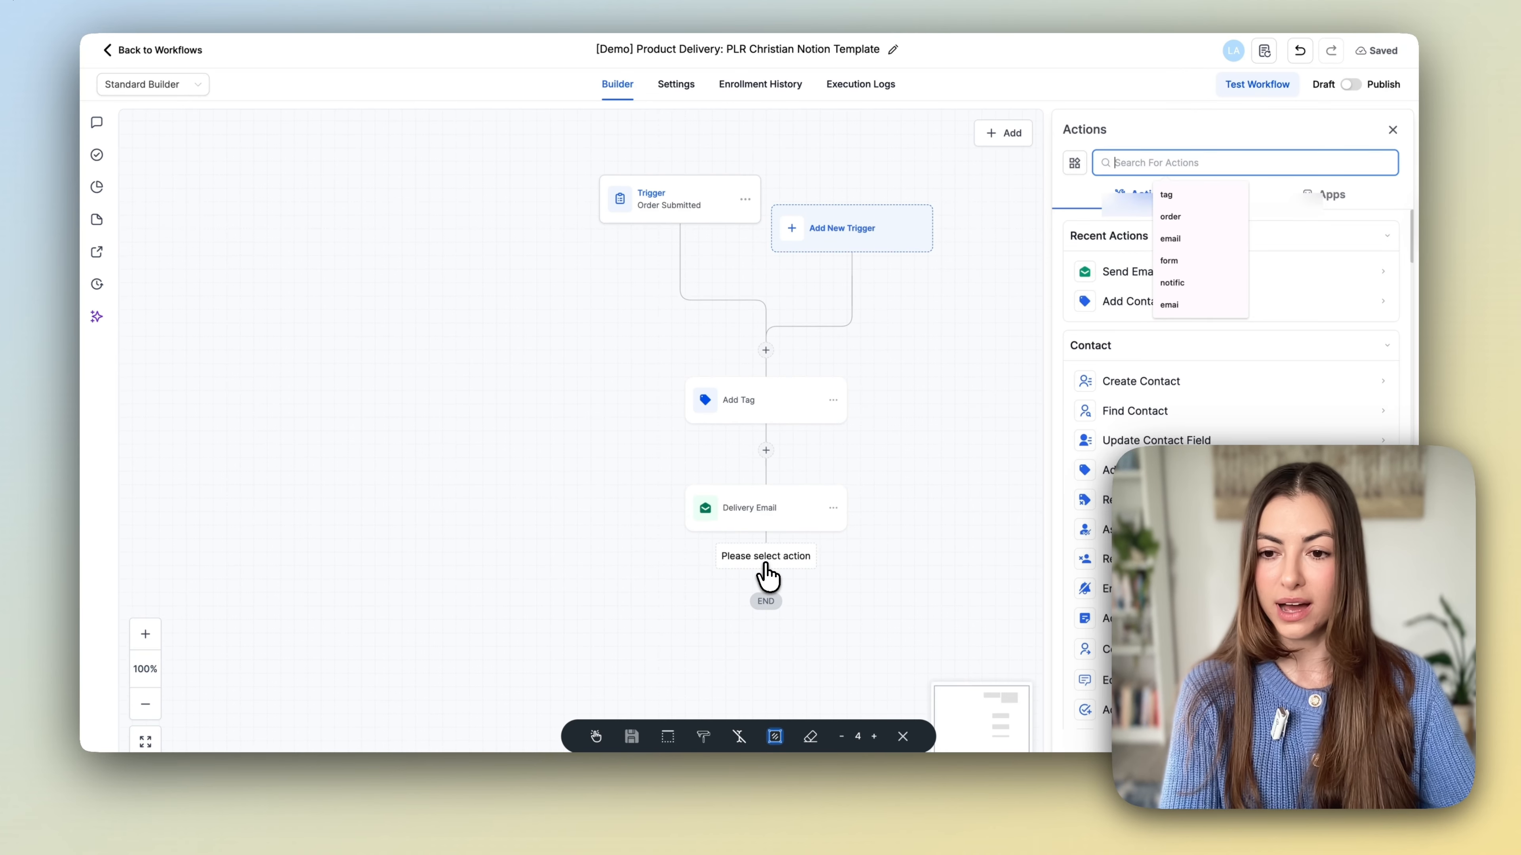
scroll(1227, 539, down, 5)
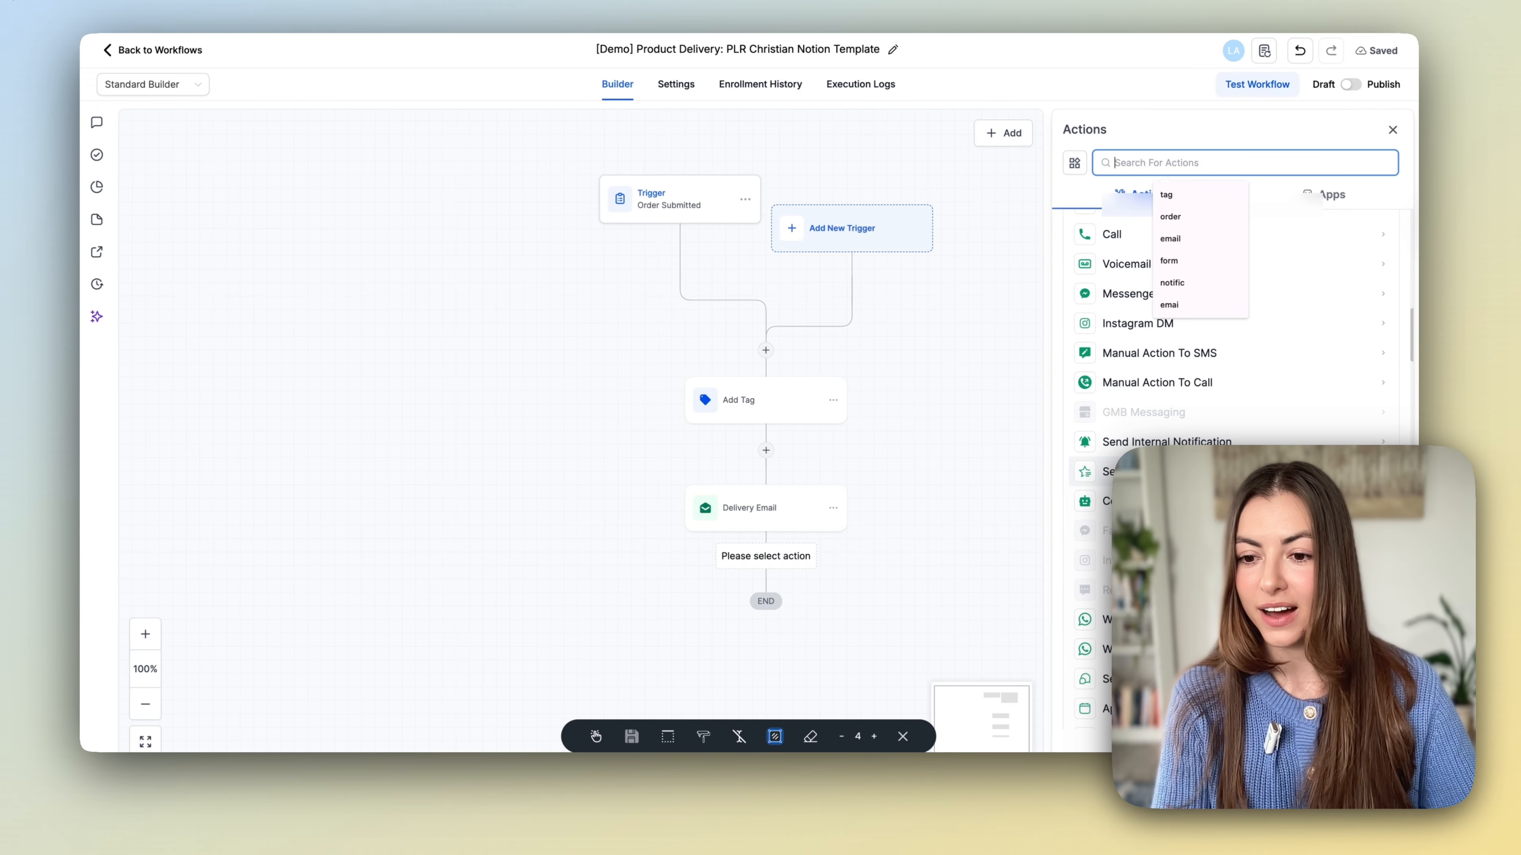
scroll(1227, 419, down, 4)
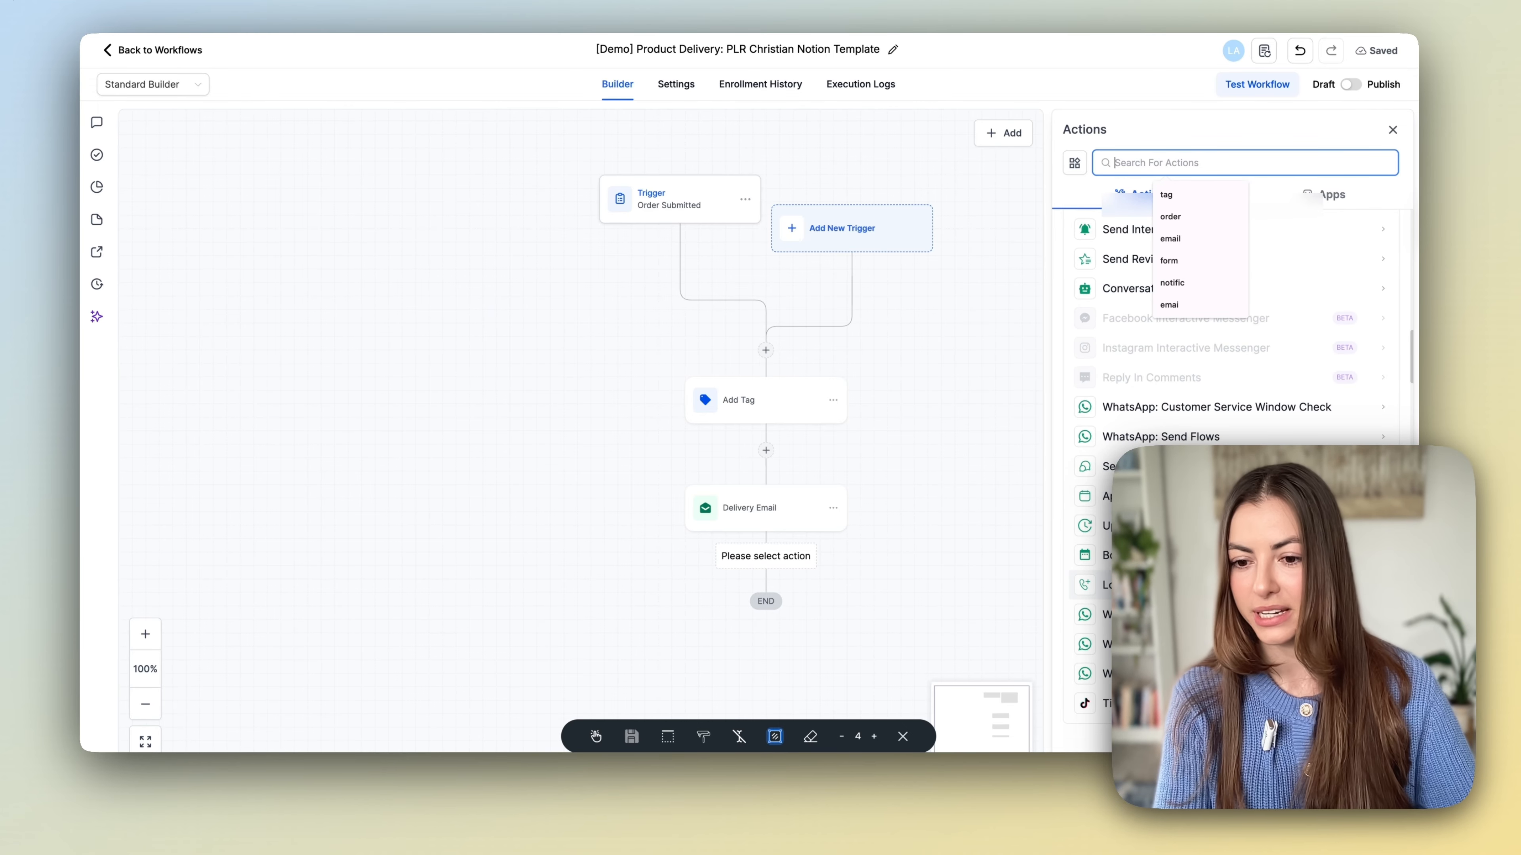
scroll(1227, 419, down, 10)
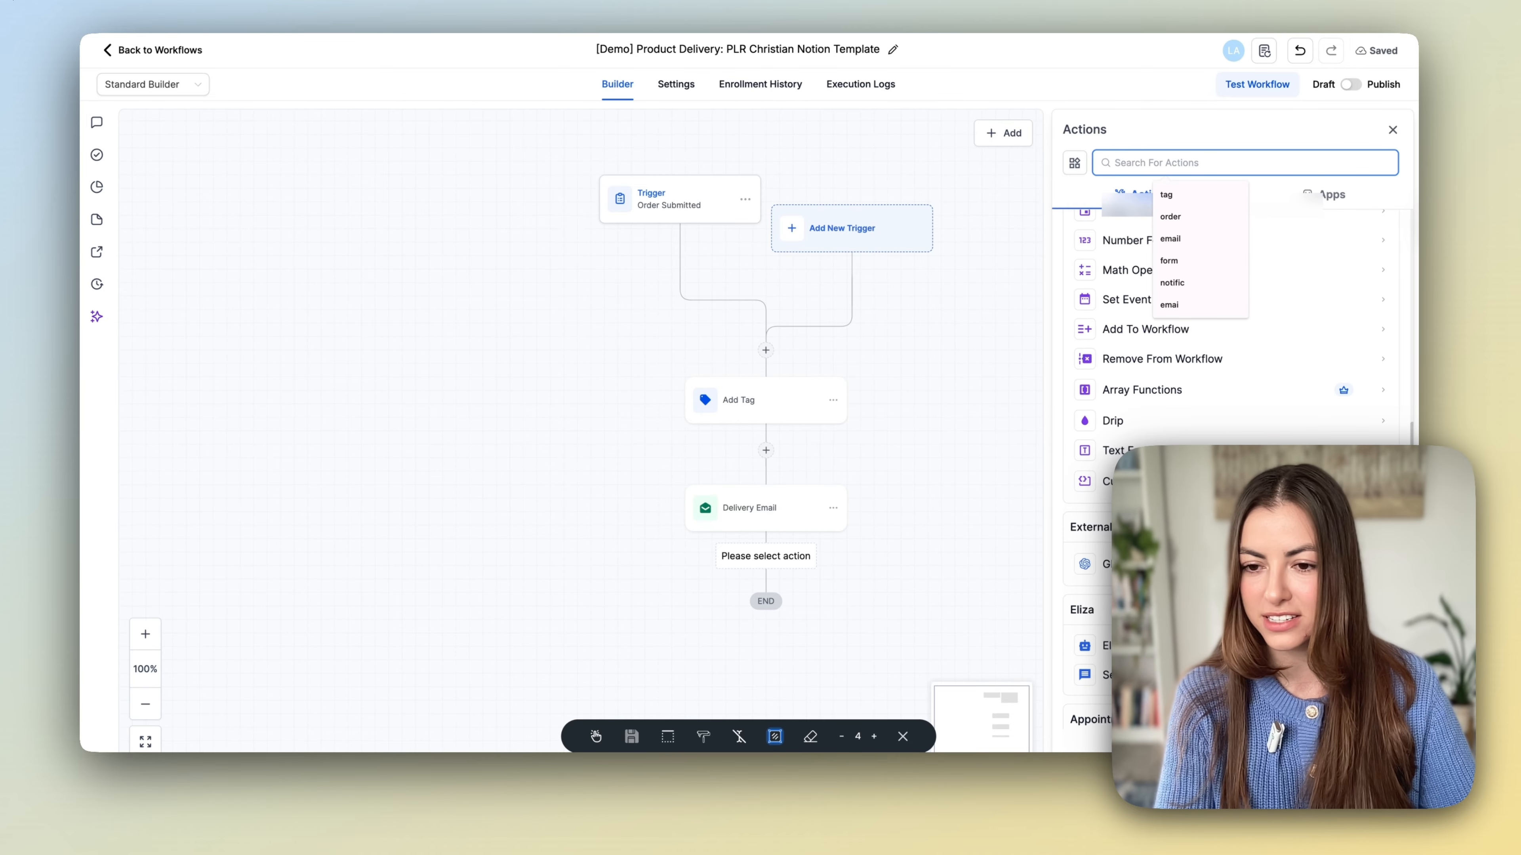
scroll(1227, 419, down, 8)
scroll(1227, 419, down, 7)
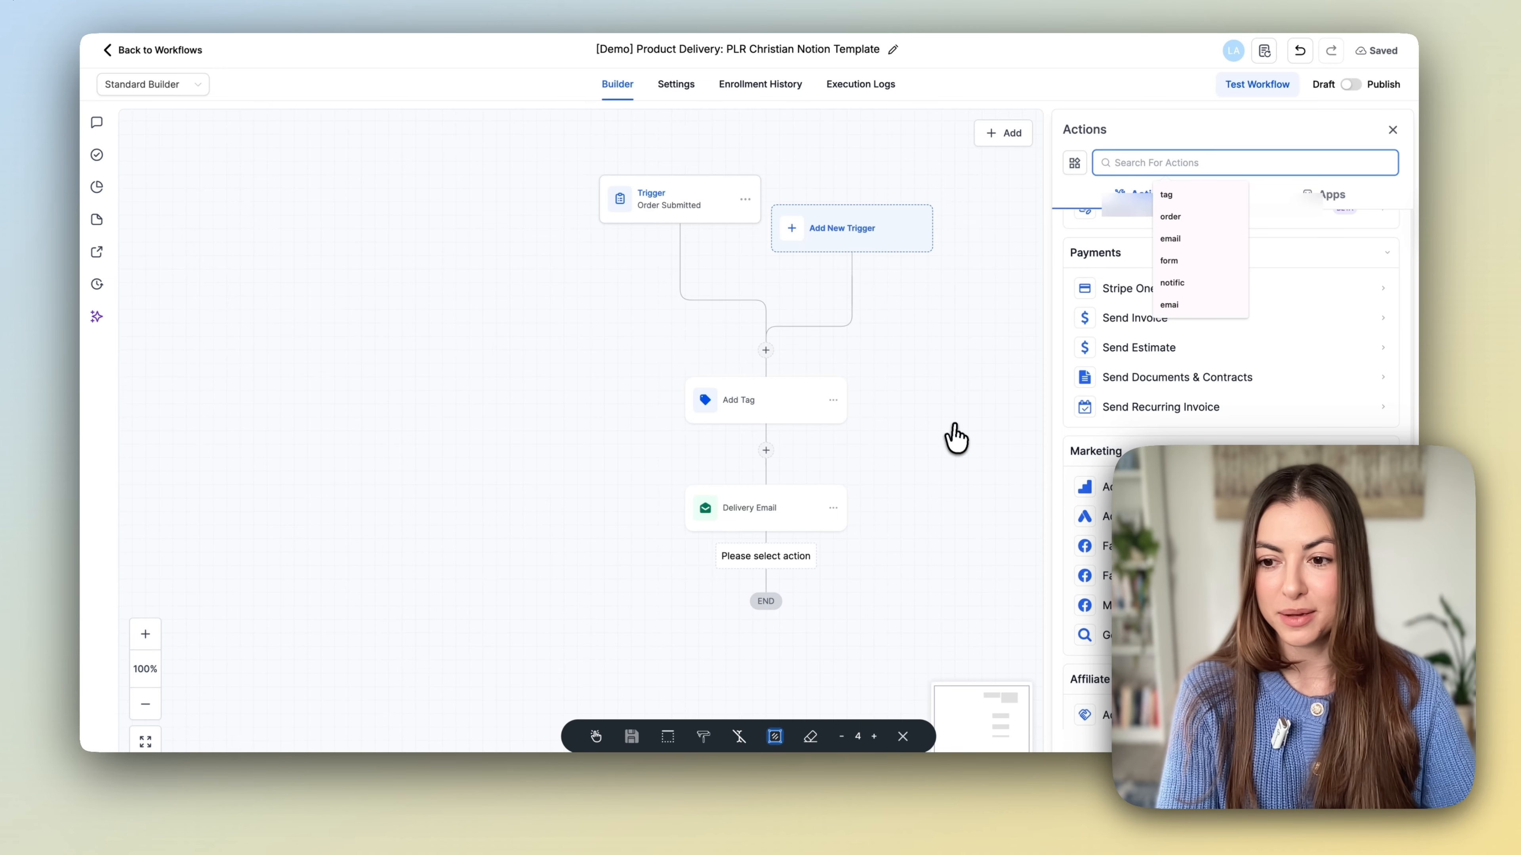
Switch the product delivery workflow from Draft to Publish and save it.
scroll(952, 438, up, 1)
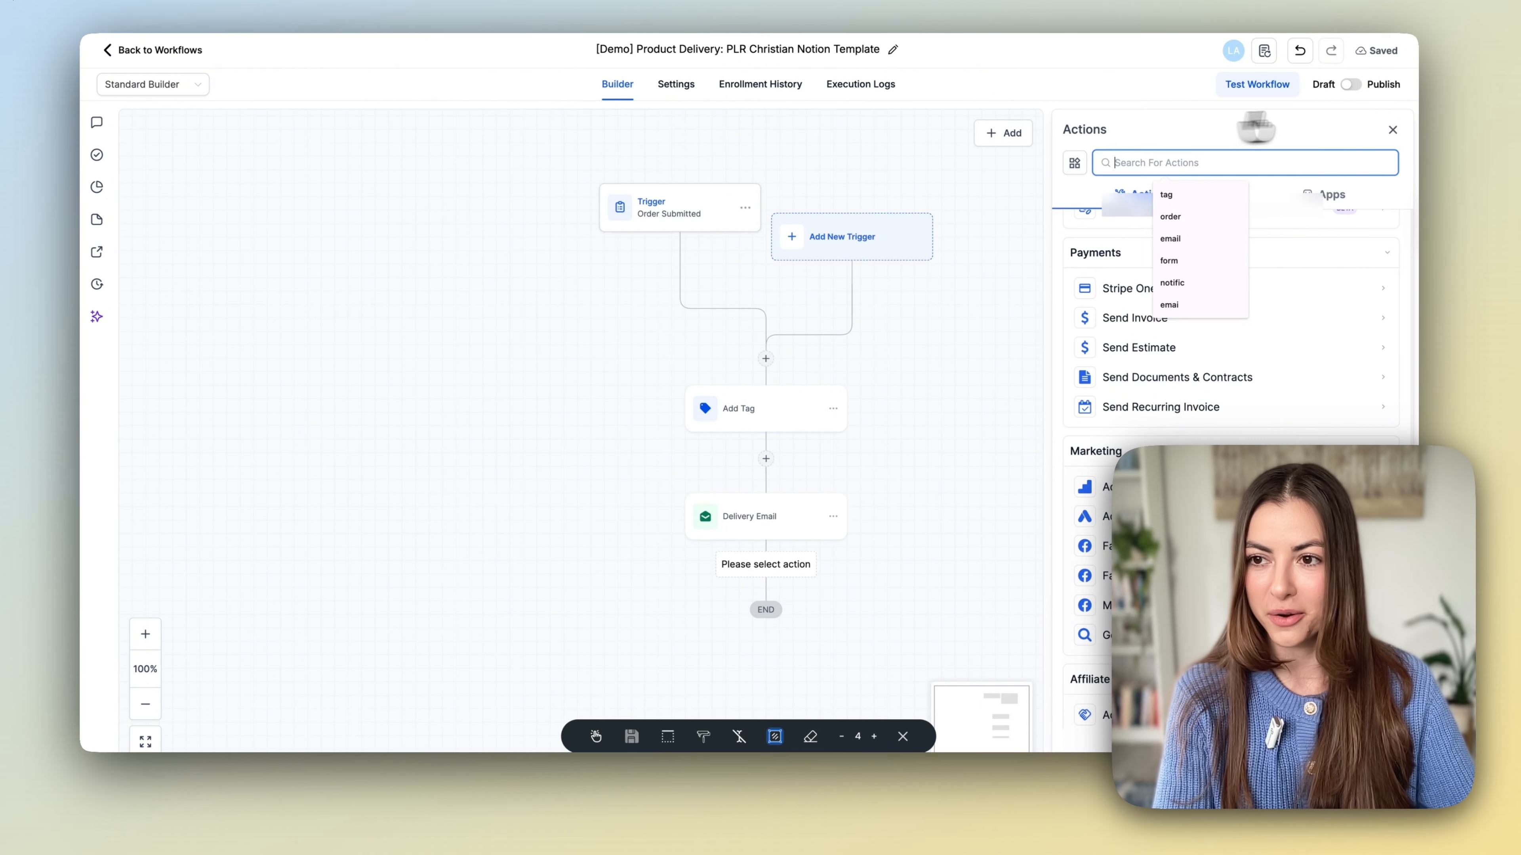
click(1350, 84)
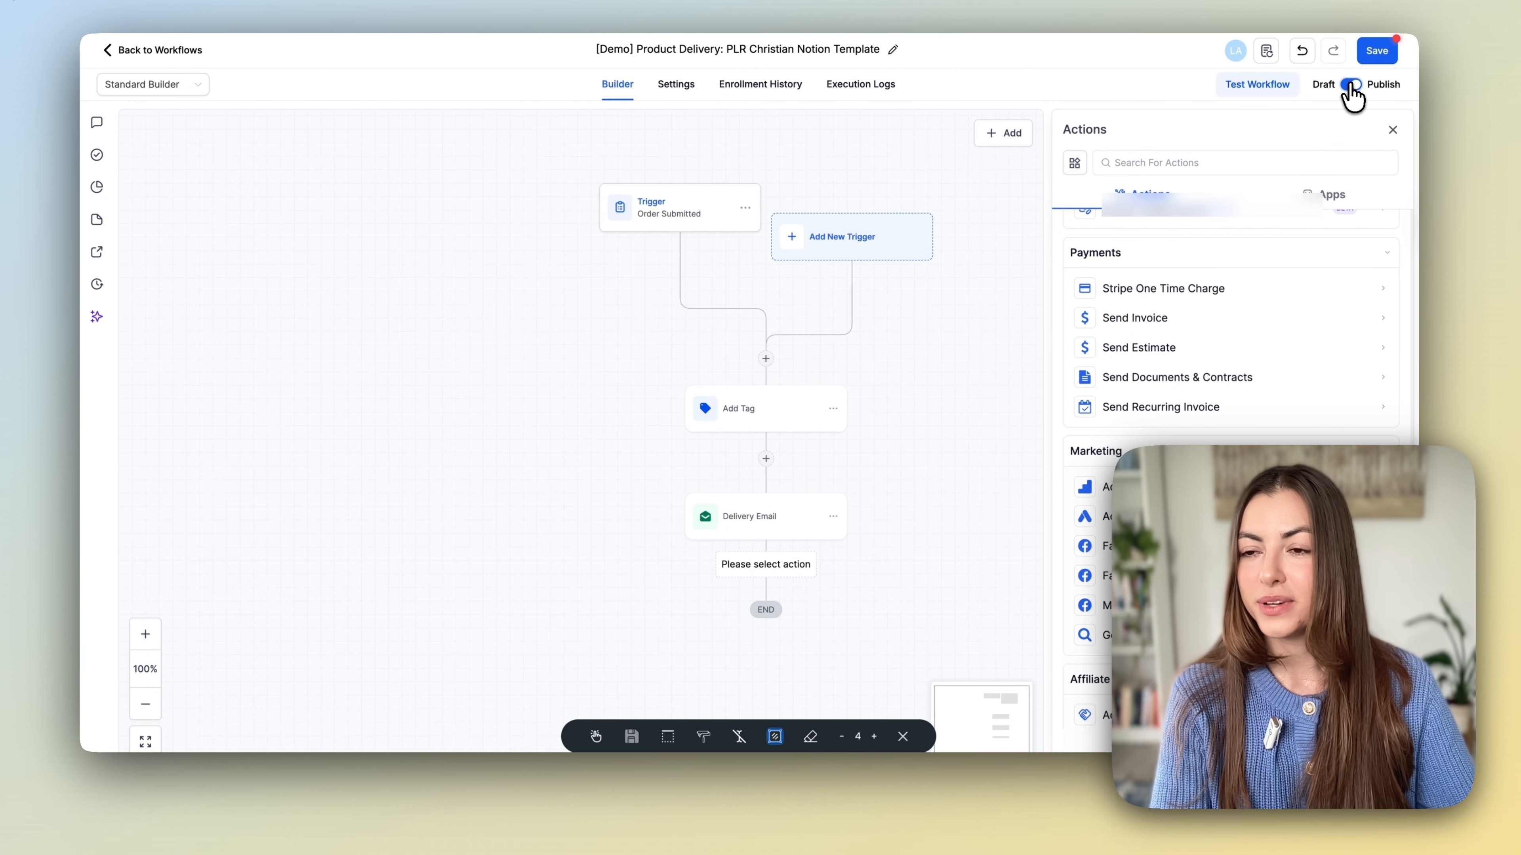
click(1377, 52)
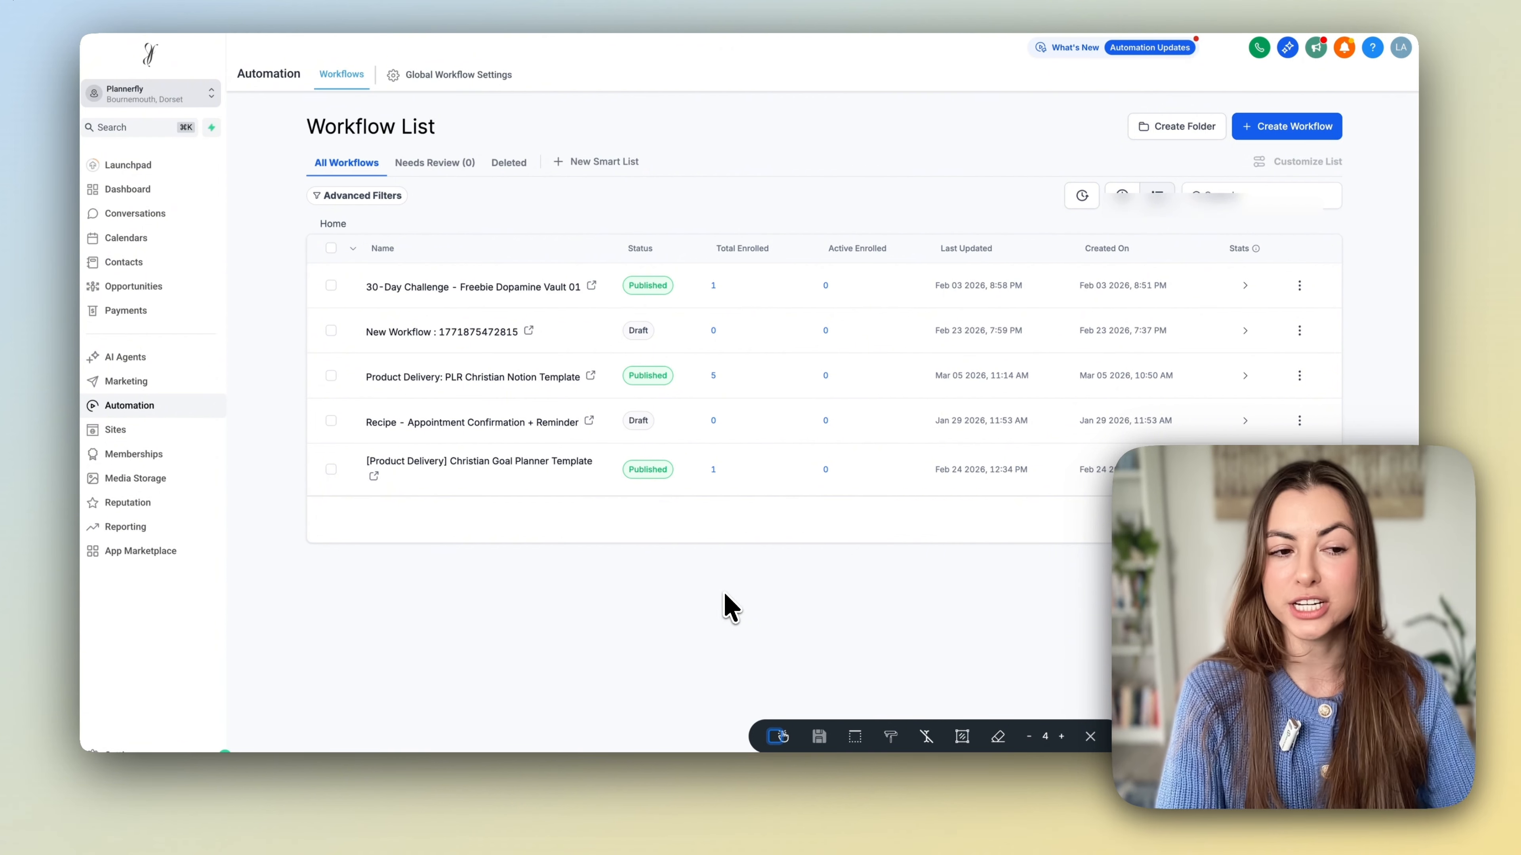
Open the Digital Product Shop from the list of stores.
click(115, 429)
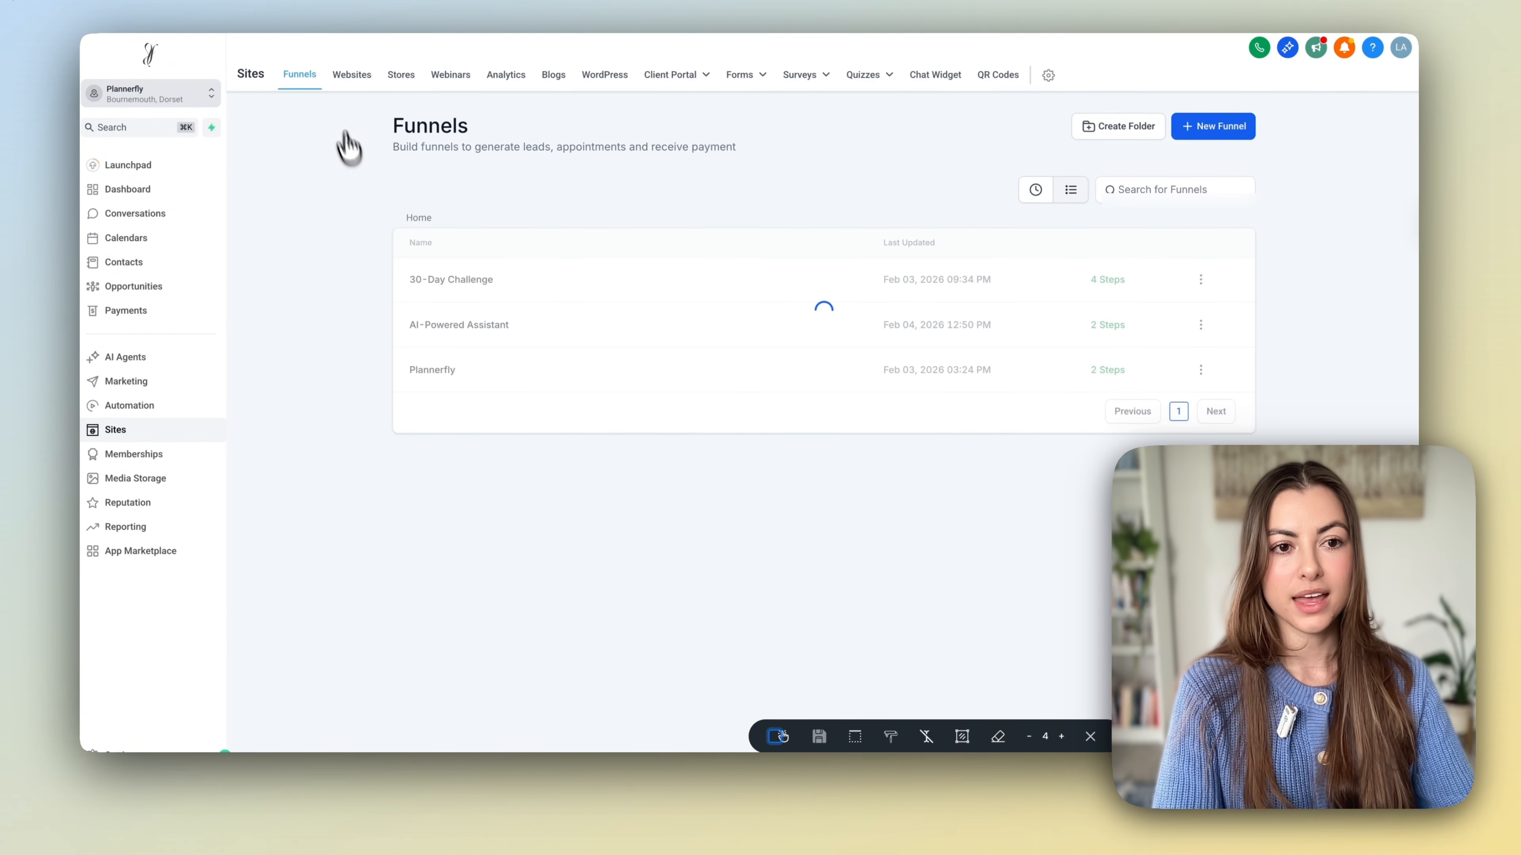
click(398, 78)
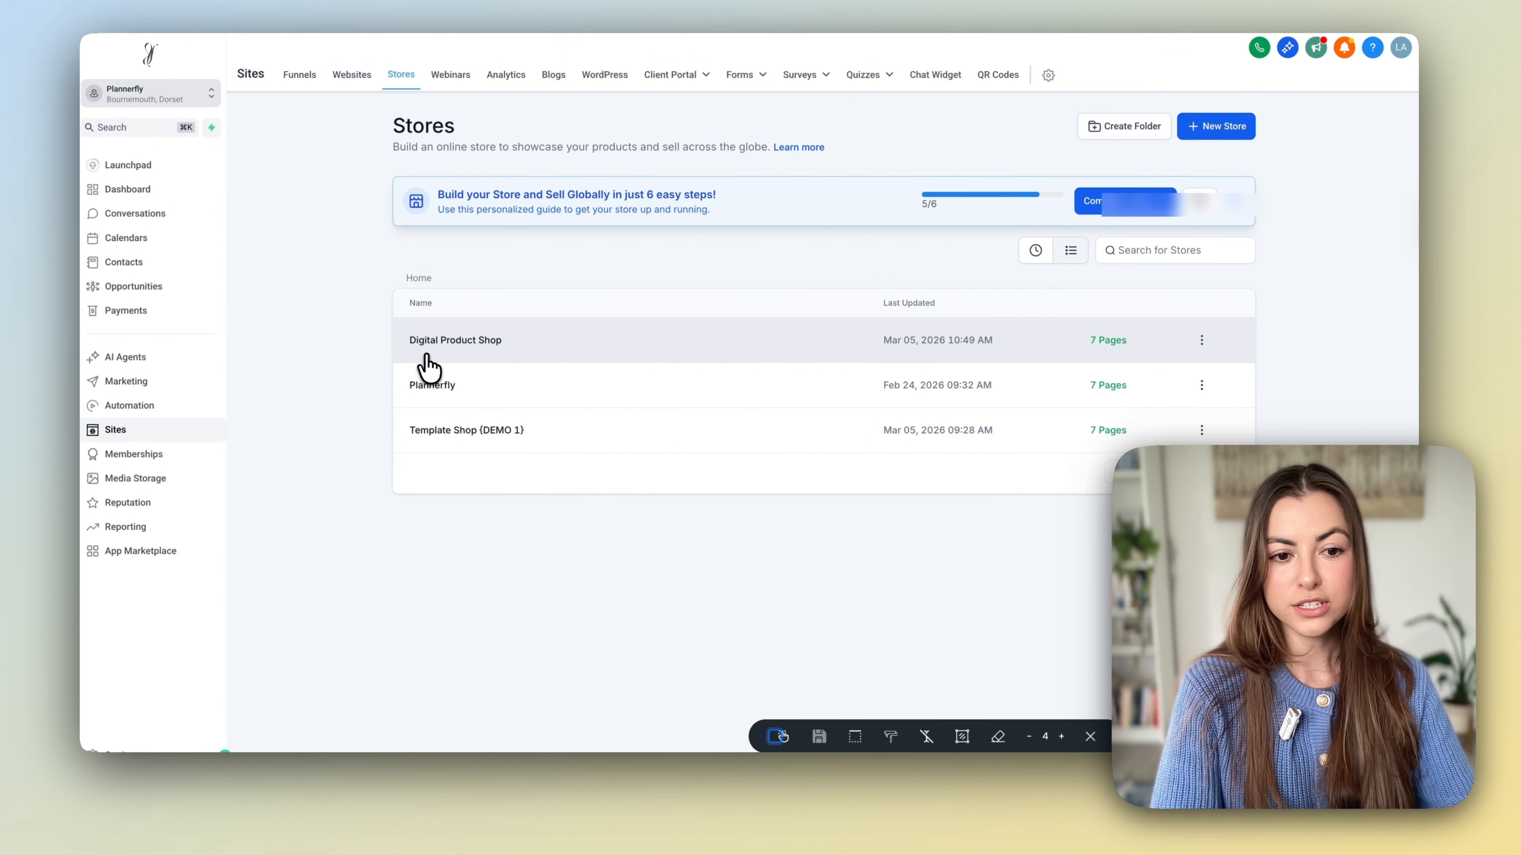
click(457, 344)
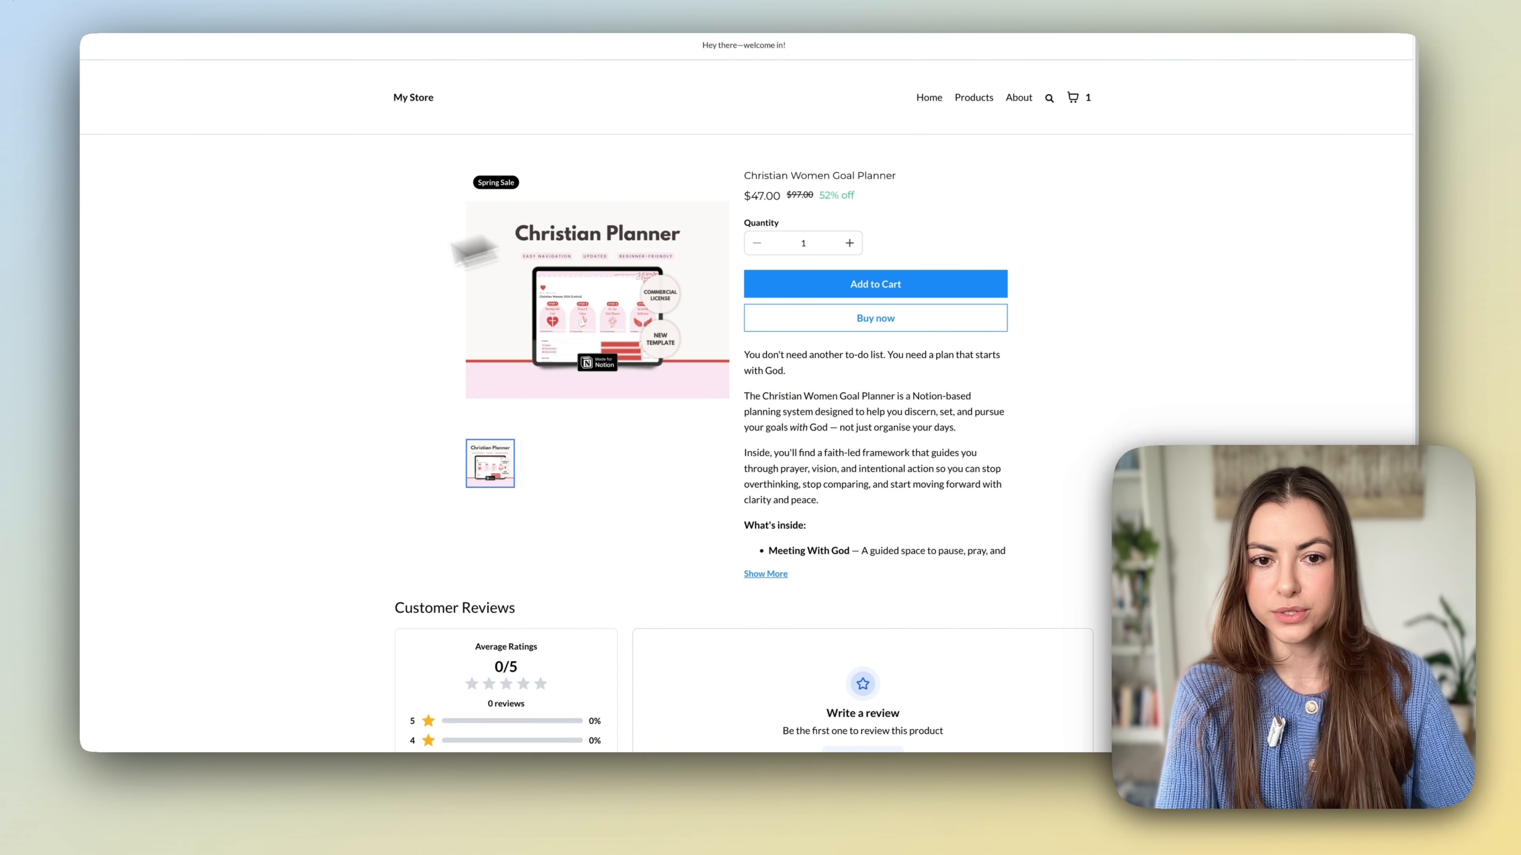
Start an immediate purchase of the Christian Women Goal Planner and review the checkout form.
click(857, 324)
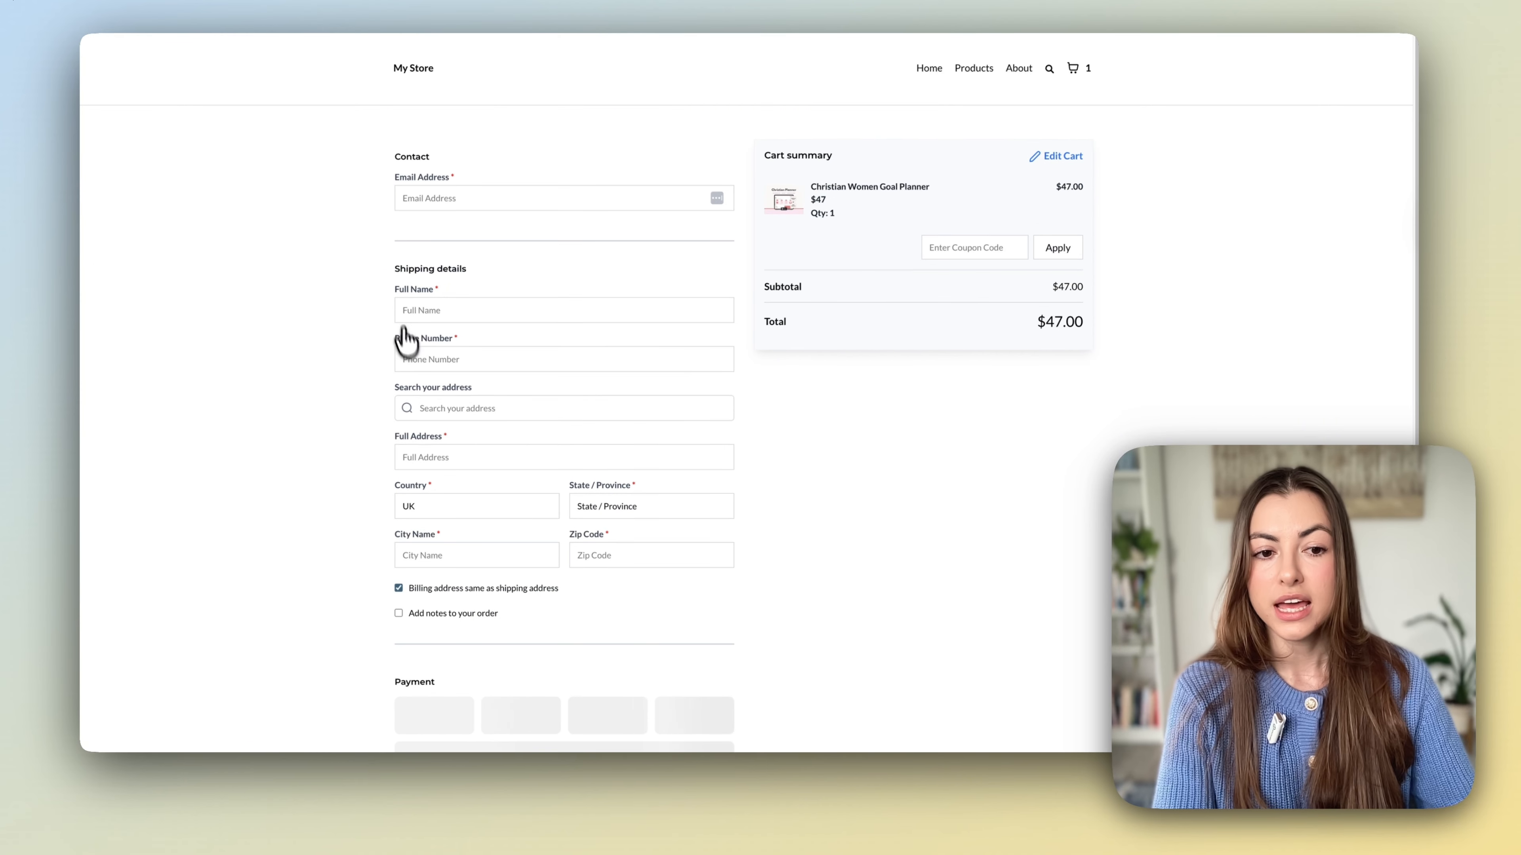
scroll(353, 497, down, 3)
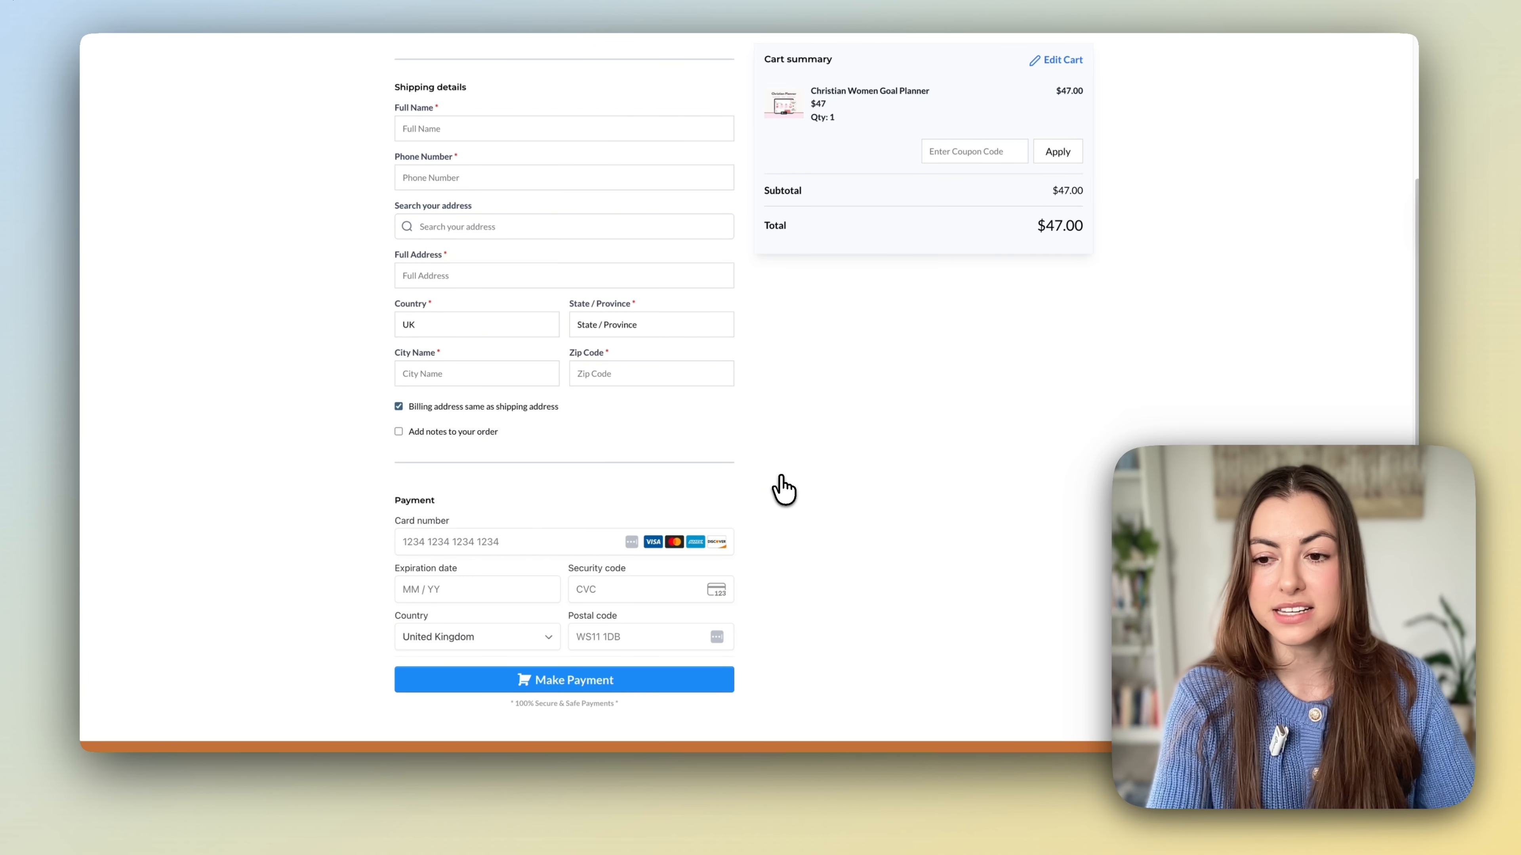
scroll(844, 419, up, 5)
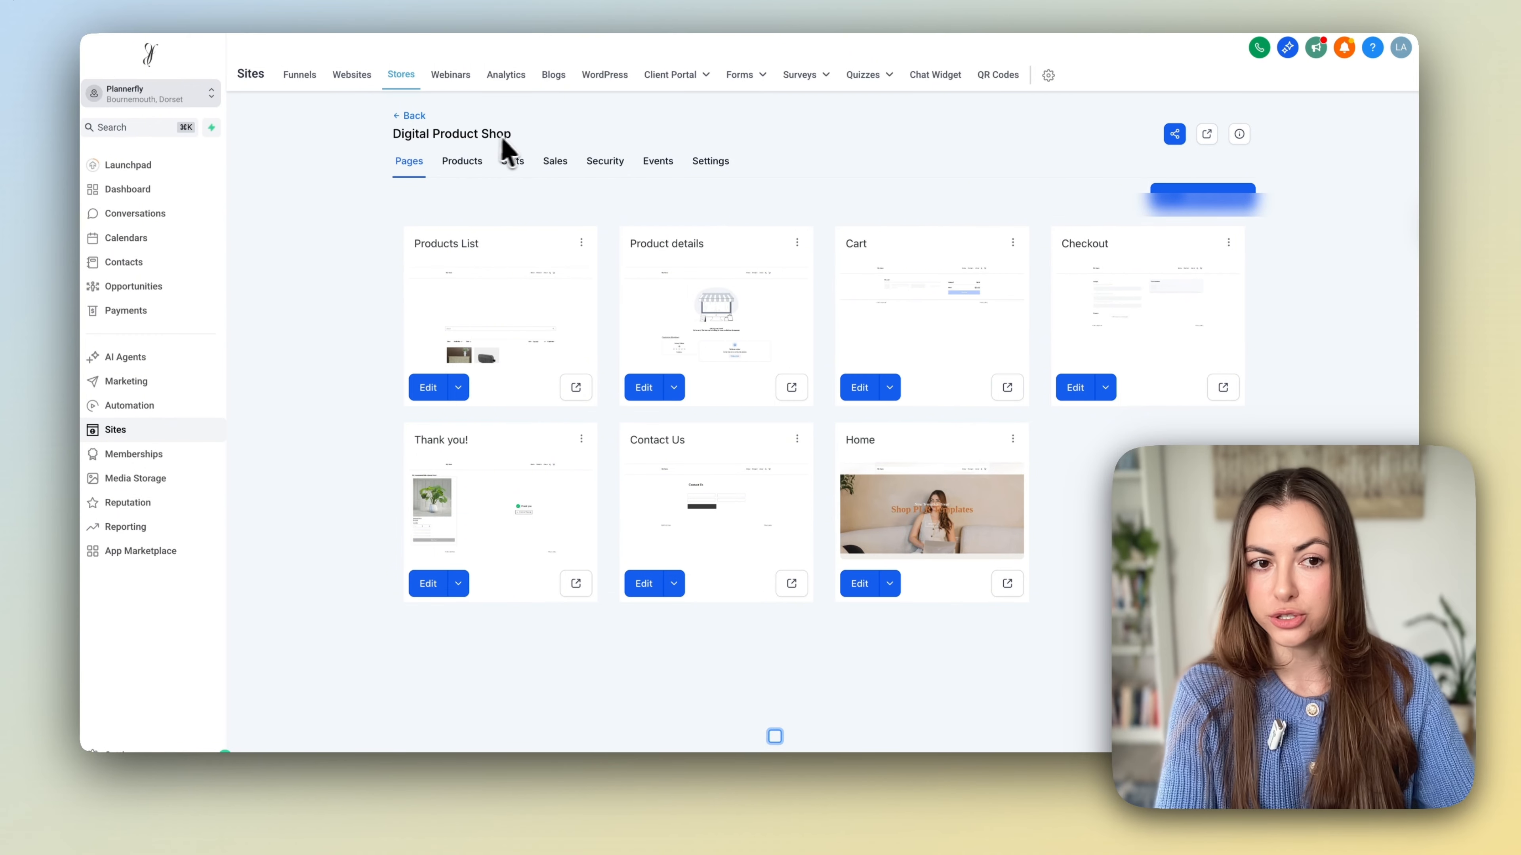
Switch the Digital Product Shop's payment mode to Test in the store settings.
click(709, 163)
scroll(413, 538, down, 2)
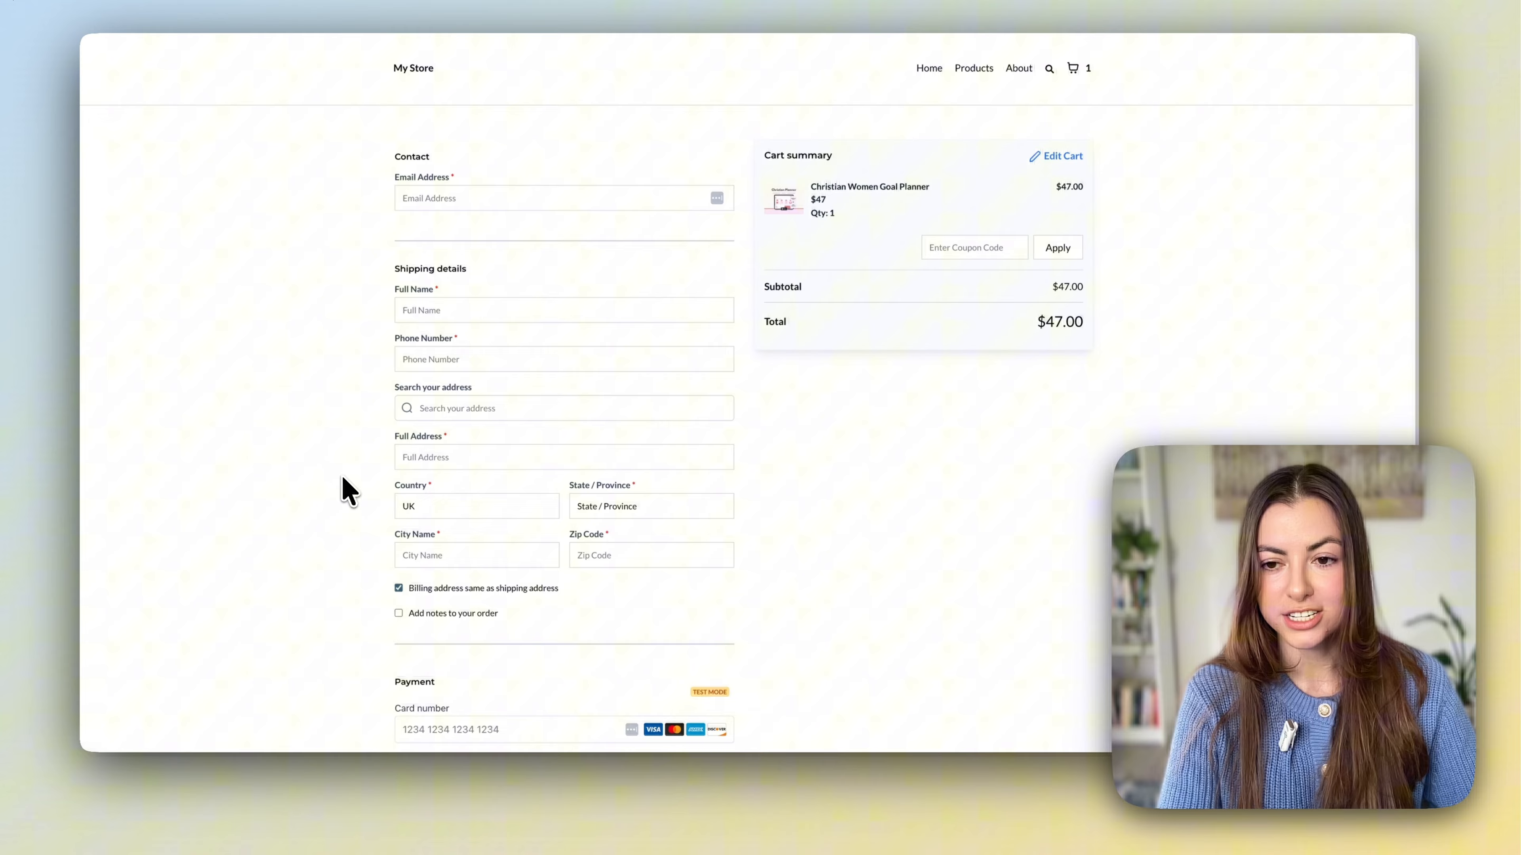
Fill in the checkout with the customer's contact and shipping details and the test card's number, expiry date and security code.
scroll(342, 477, down, 3)
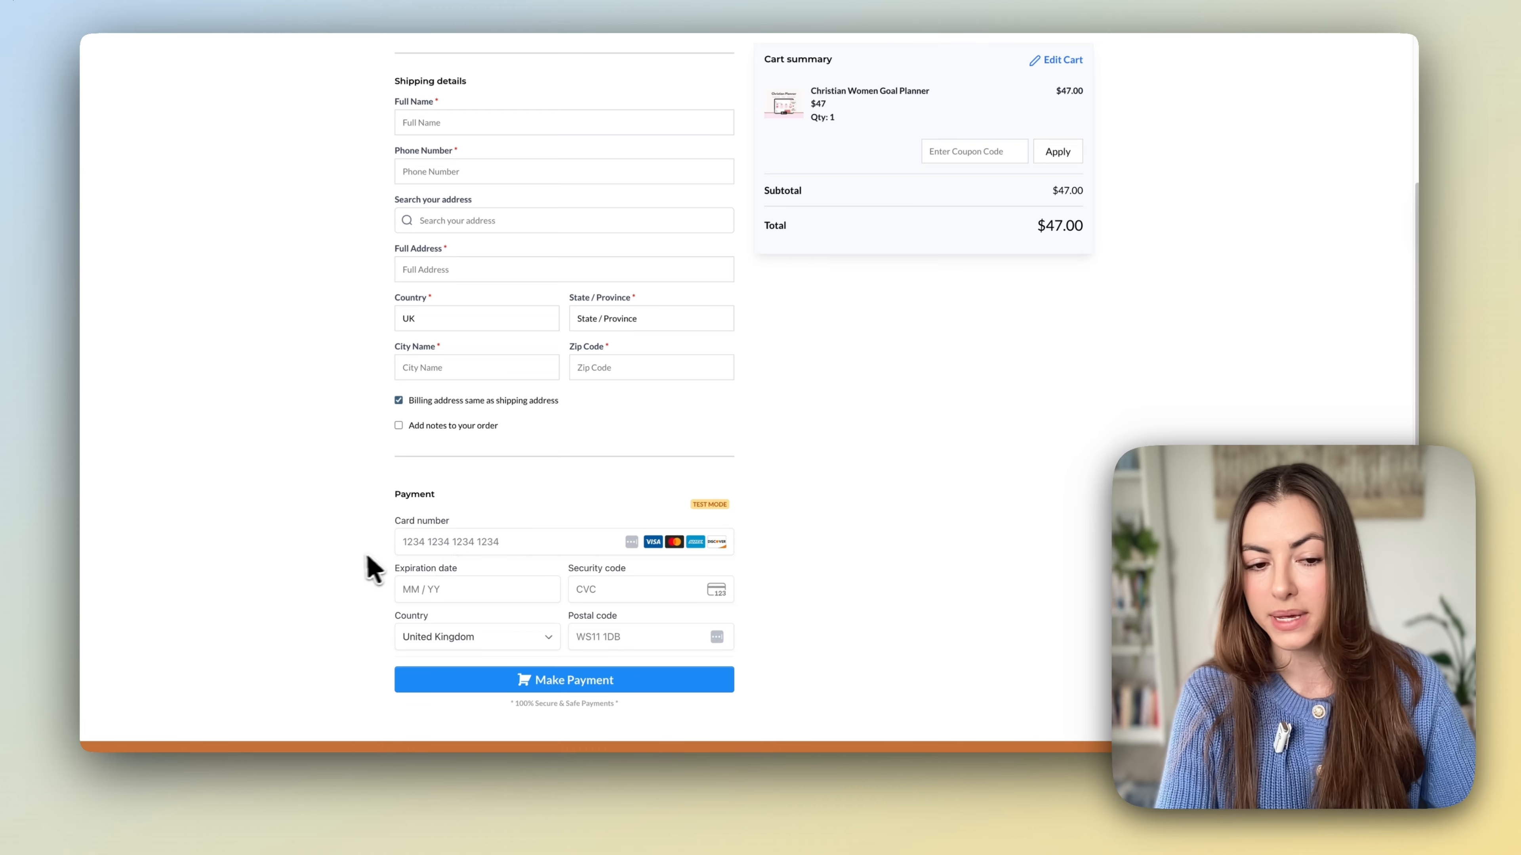
scroll(470, 569, up, 3)
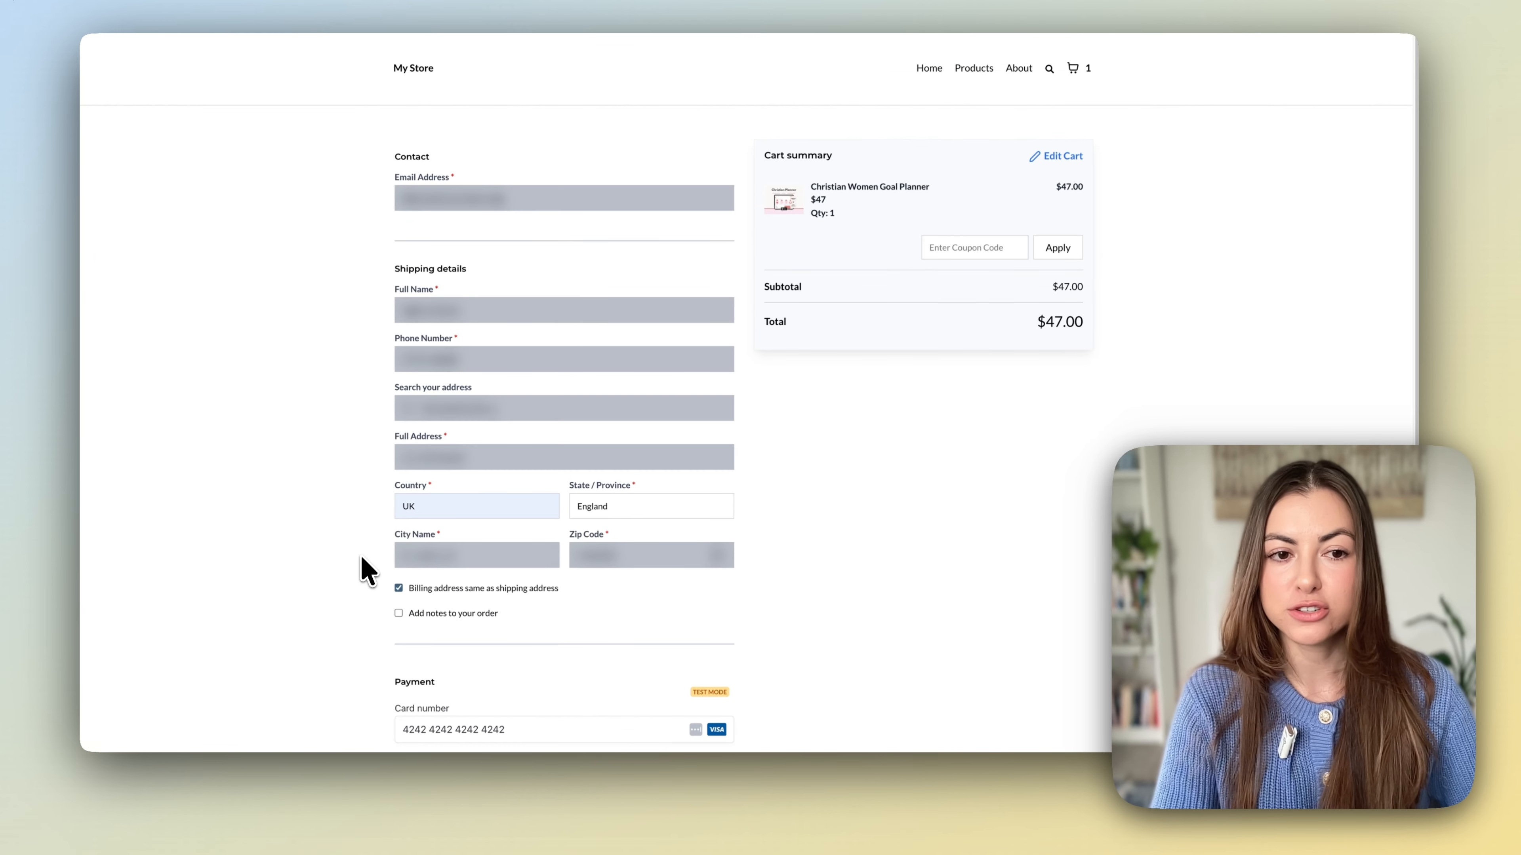
scroll(368, 572, down, 3)
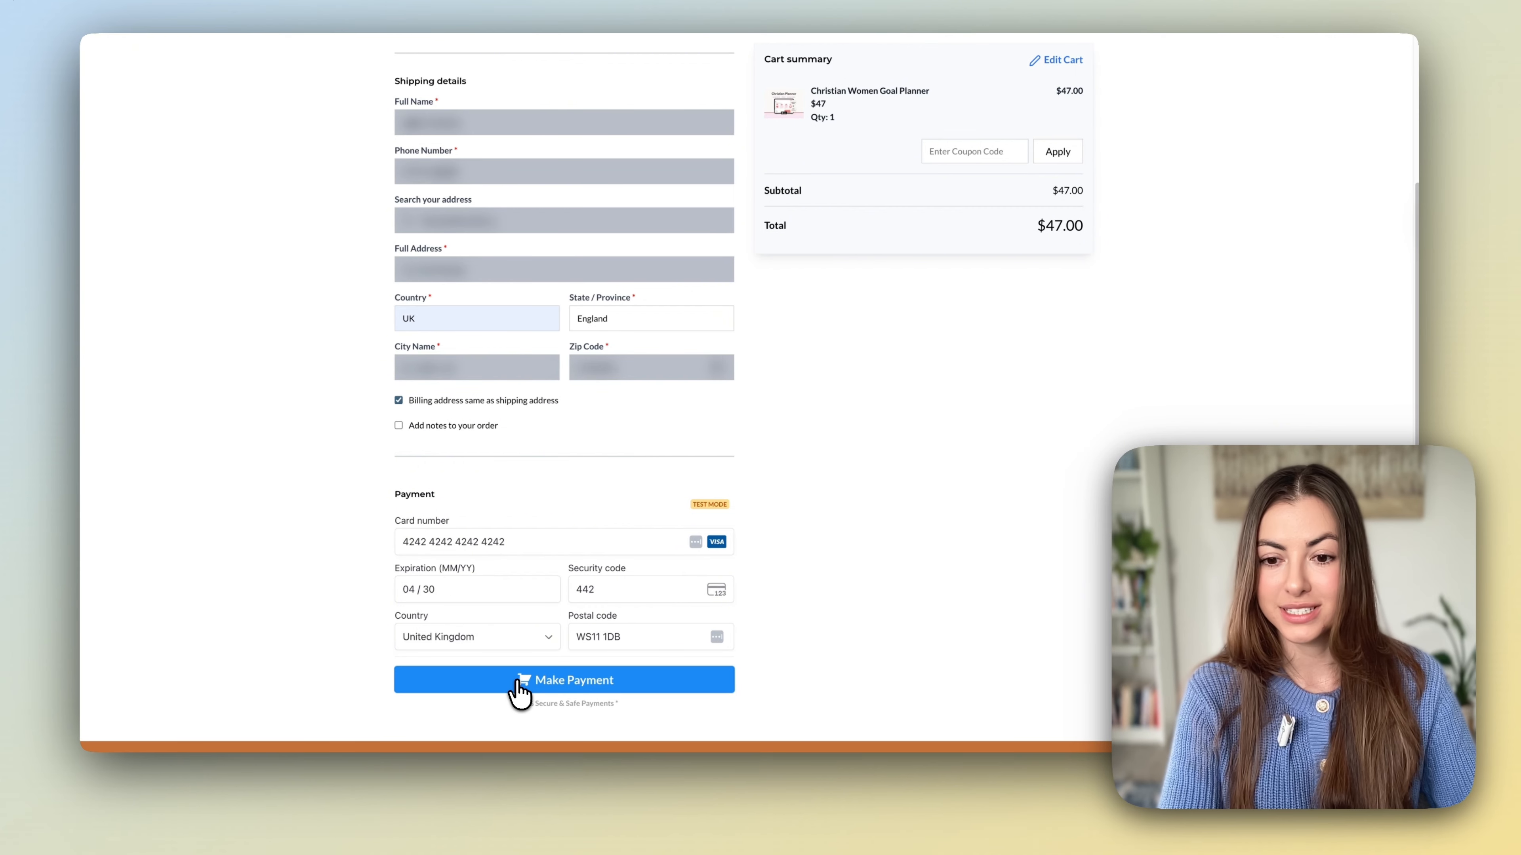
Submit the test payment for the planner and open the order's download page to view its fulfilment details.
click(547, 688)
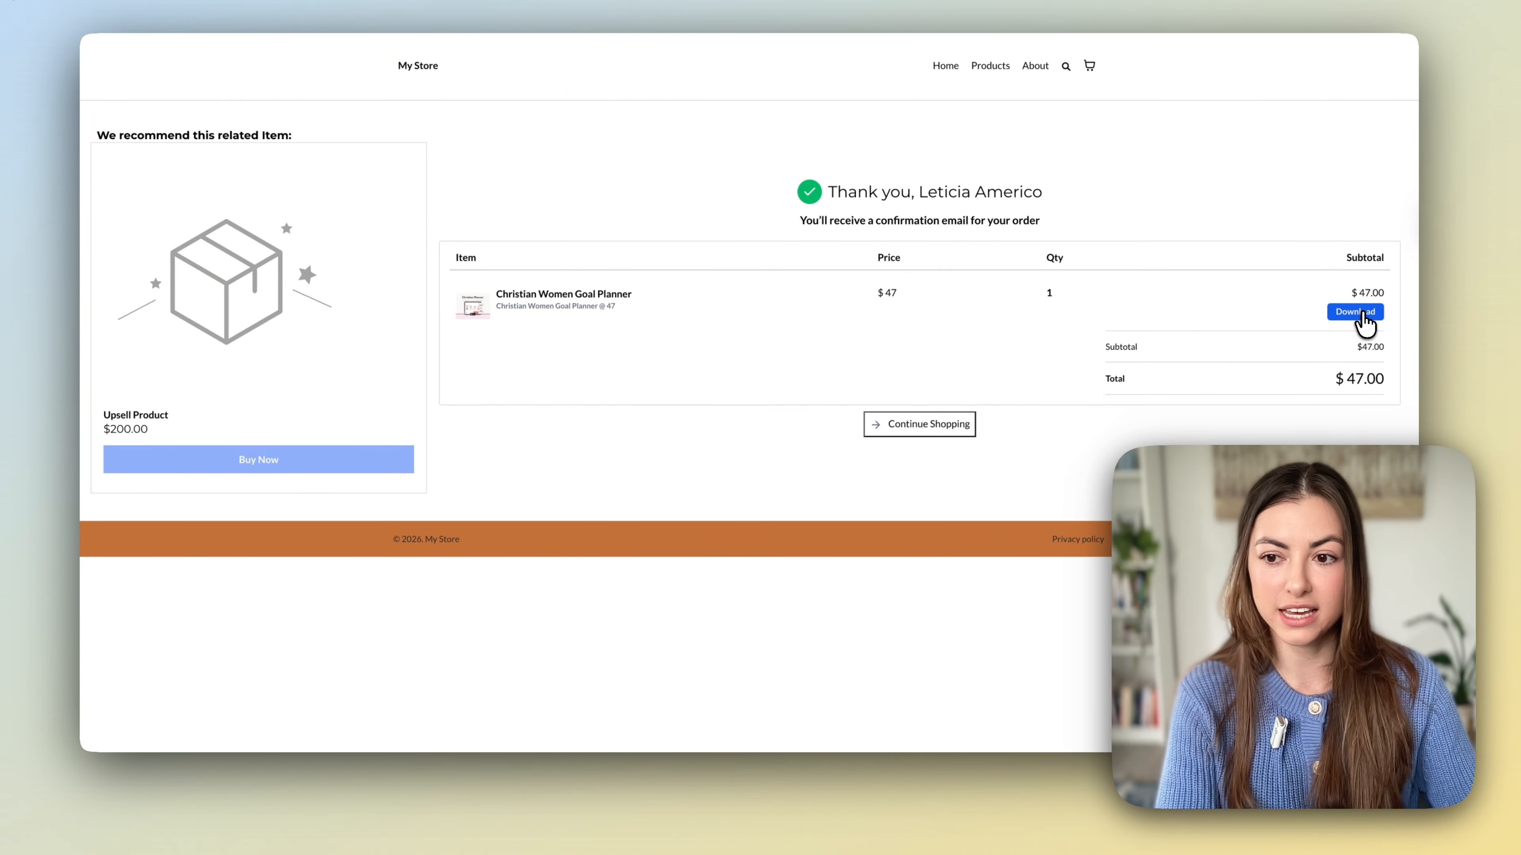
click(1356, 312)
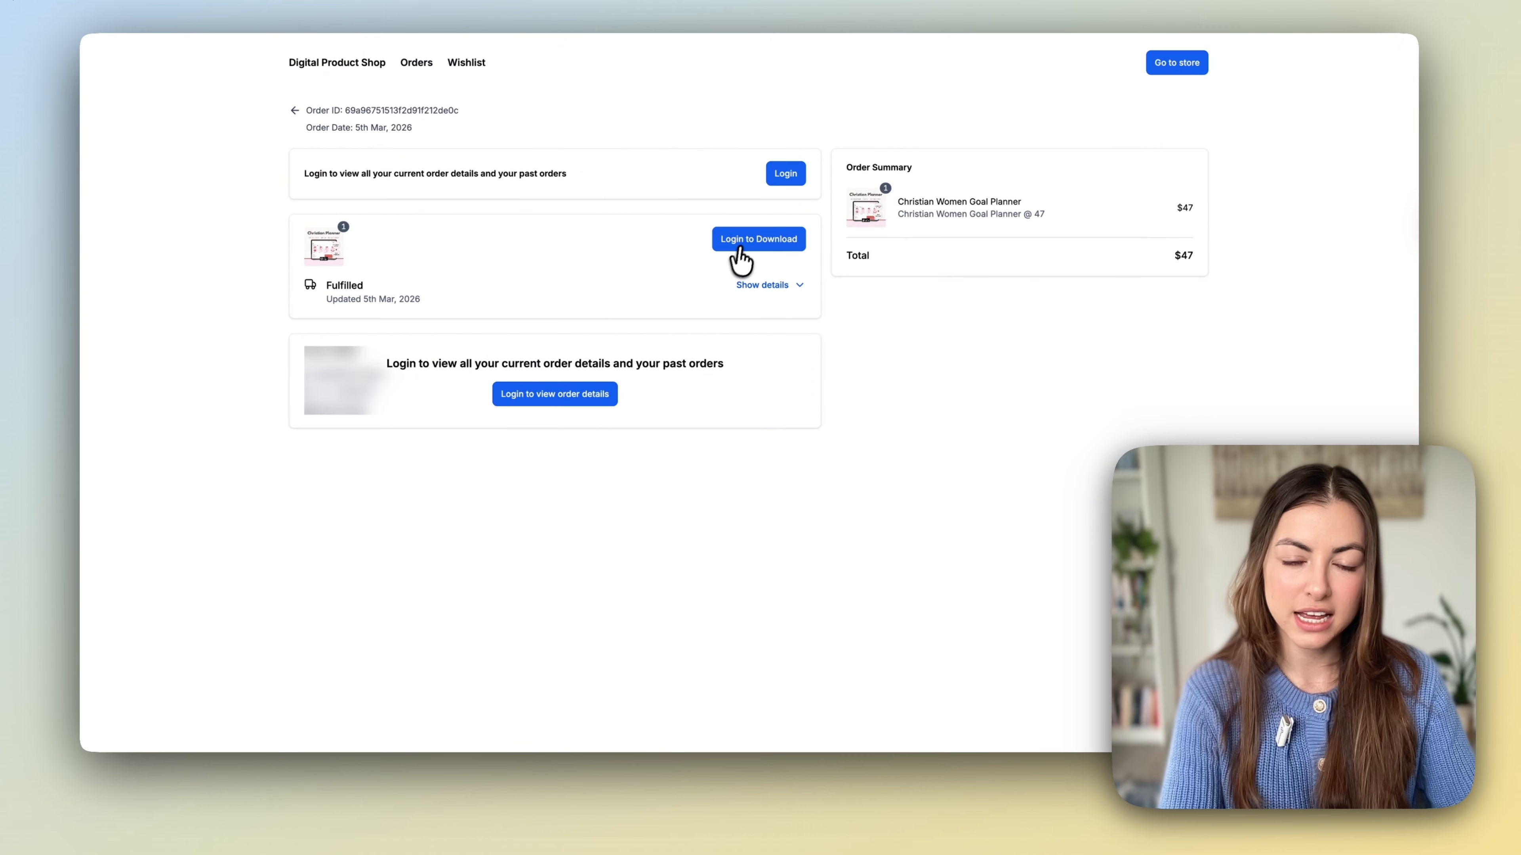
click(759, 286)
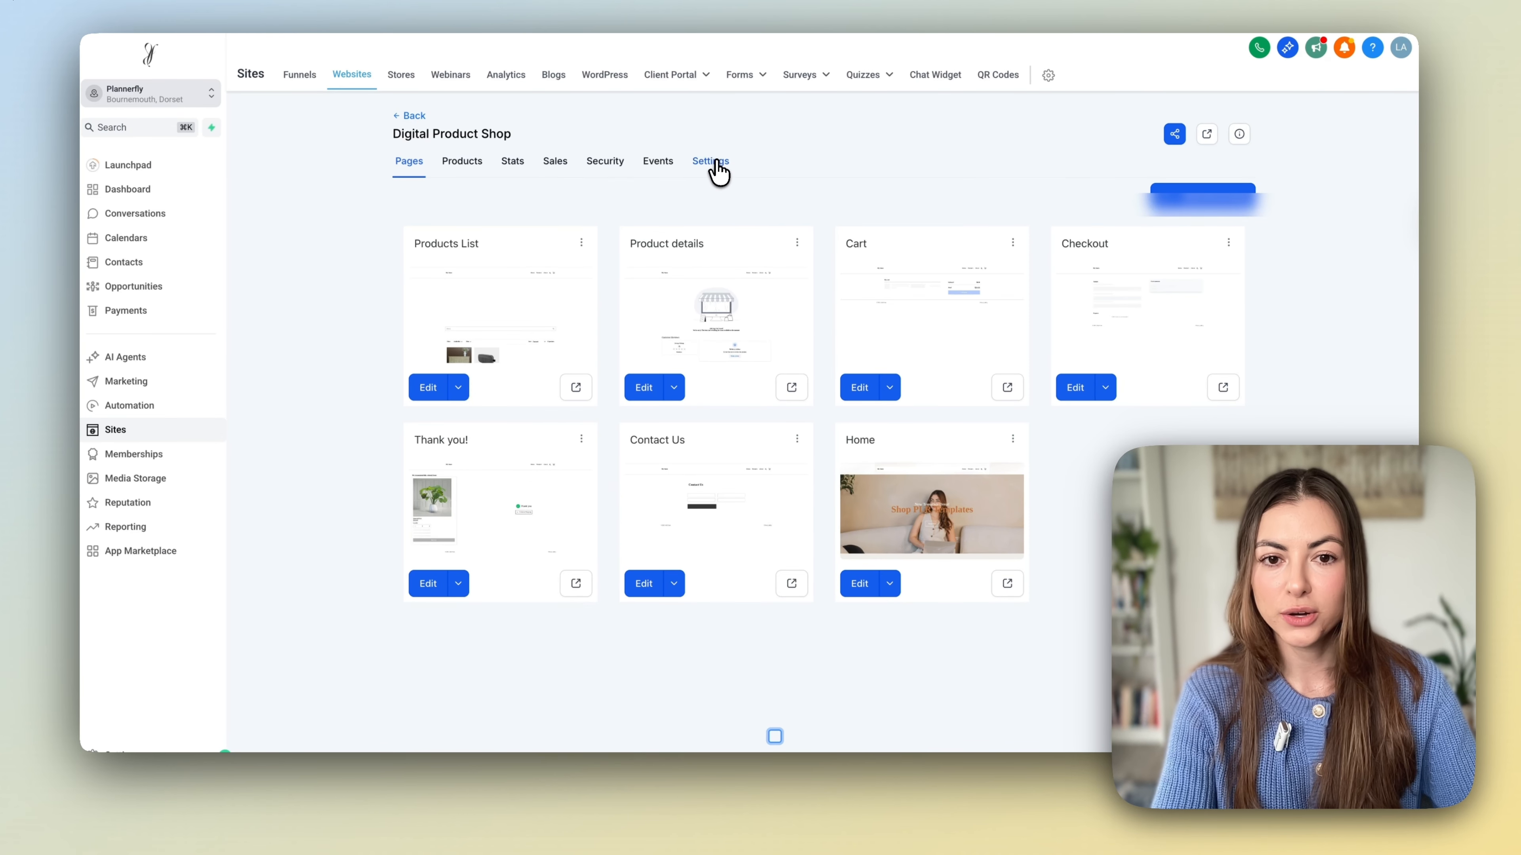
Set the Digital Product Shop's payment mode to Live in the store settings.
click(715, 162)
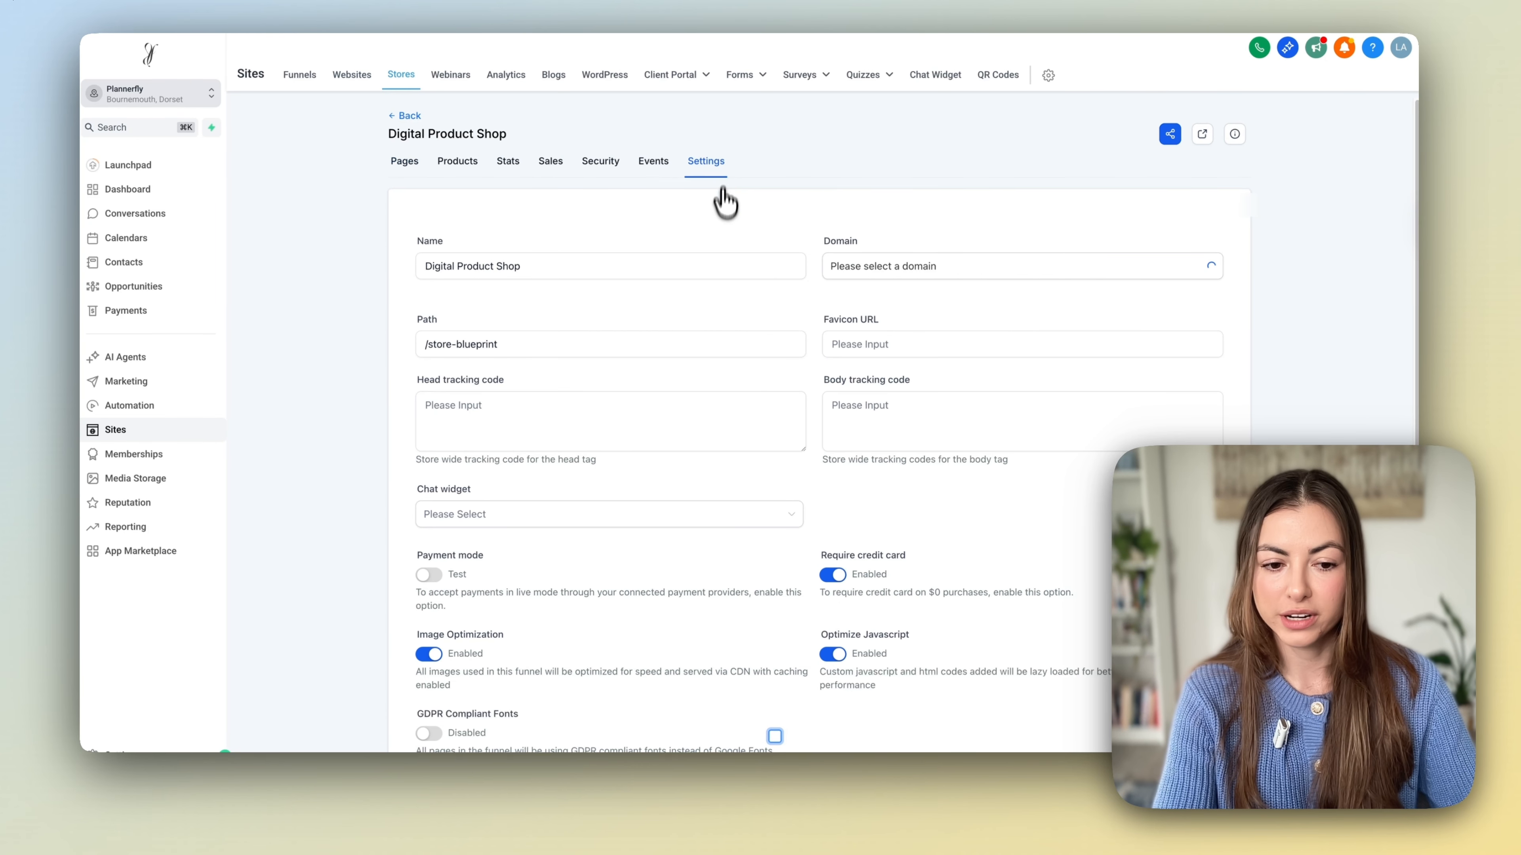
scroll(724, 198, down, 3)
click(425, 457)
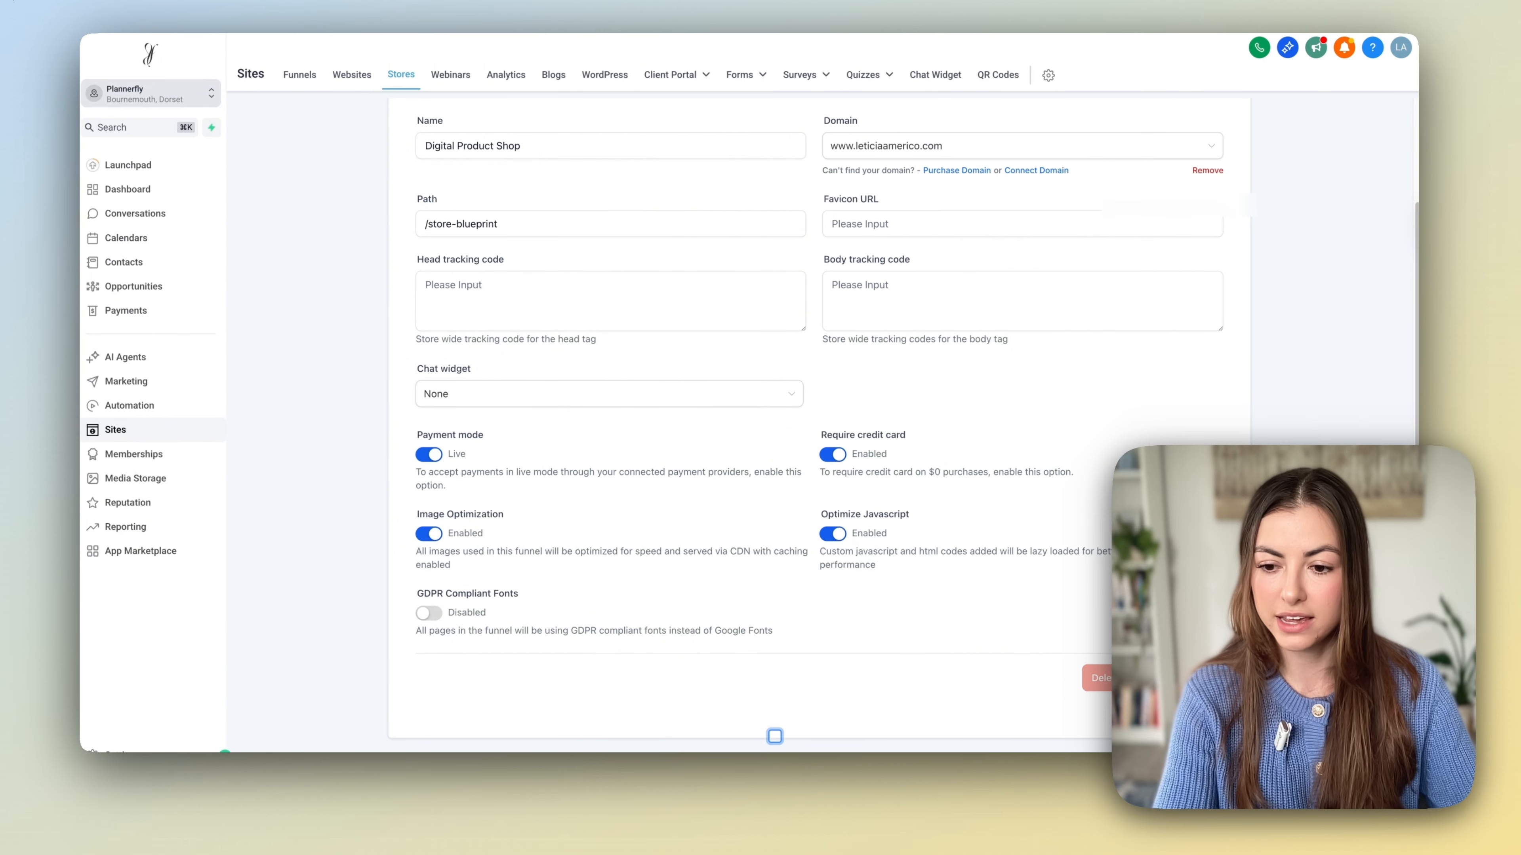
scroll(774, 736, up, 2)
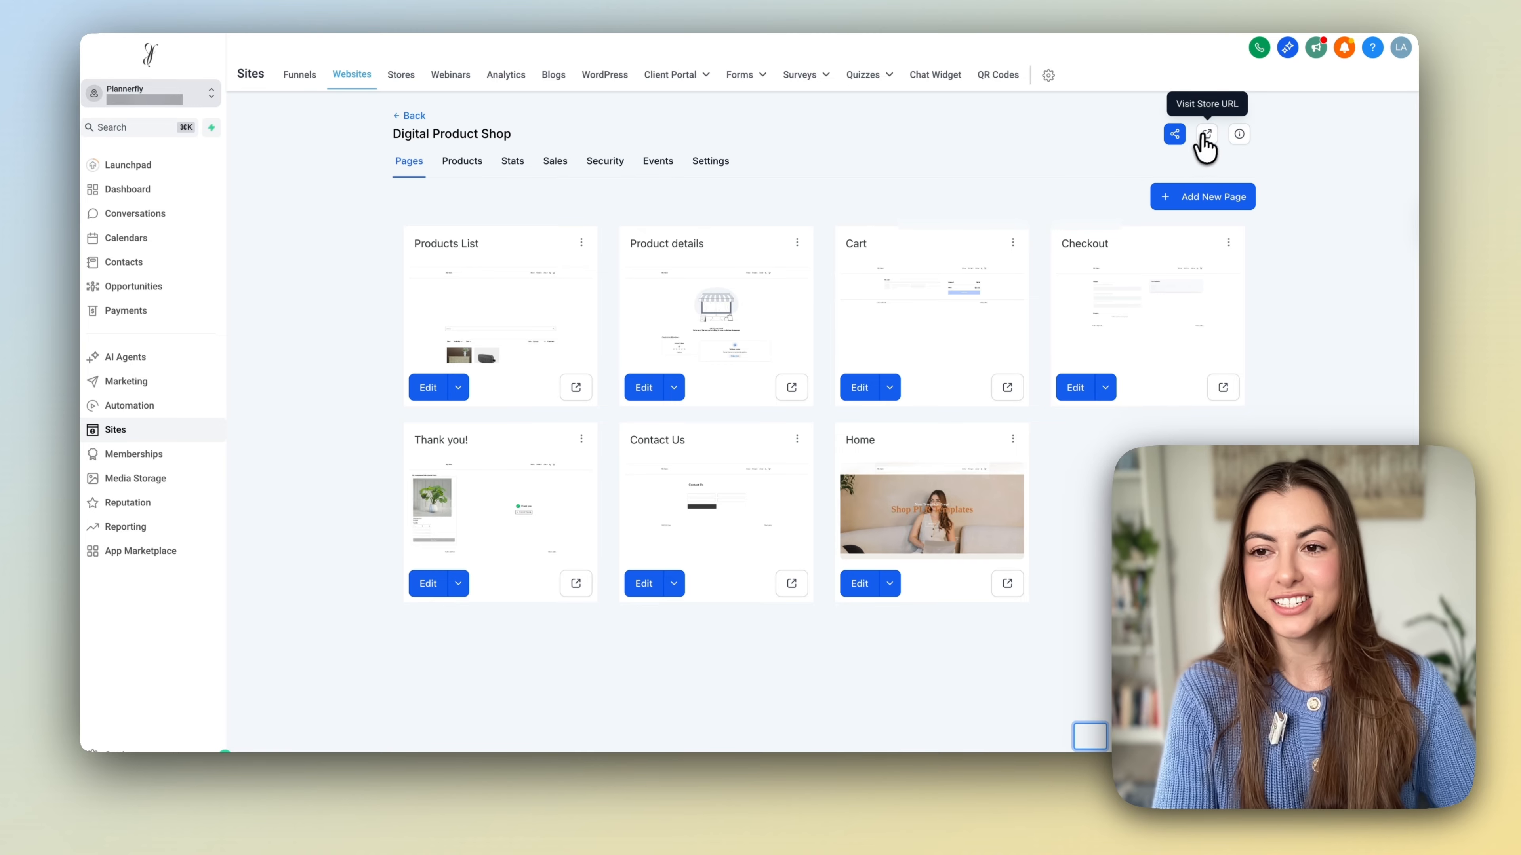
Visit the published store and look over its Our Products page.
click(1207, 136)
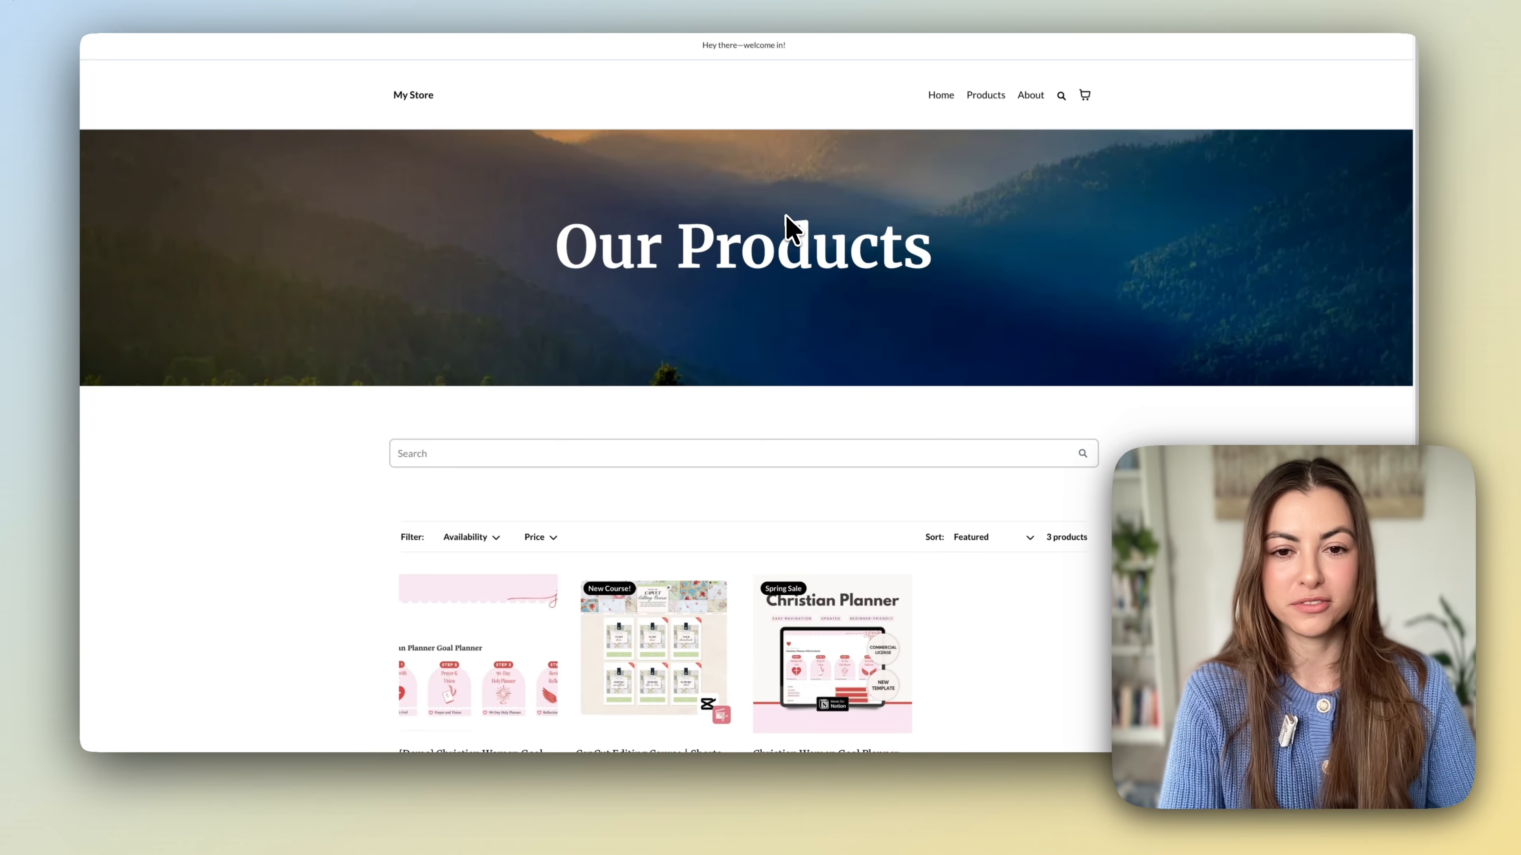
scroll(764, 245, down, 3)
scroll(757, 443, up, 3)
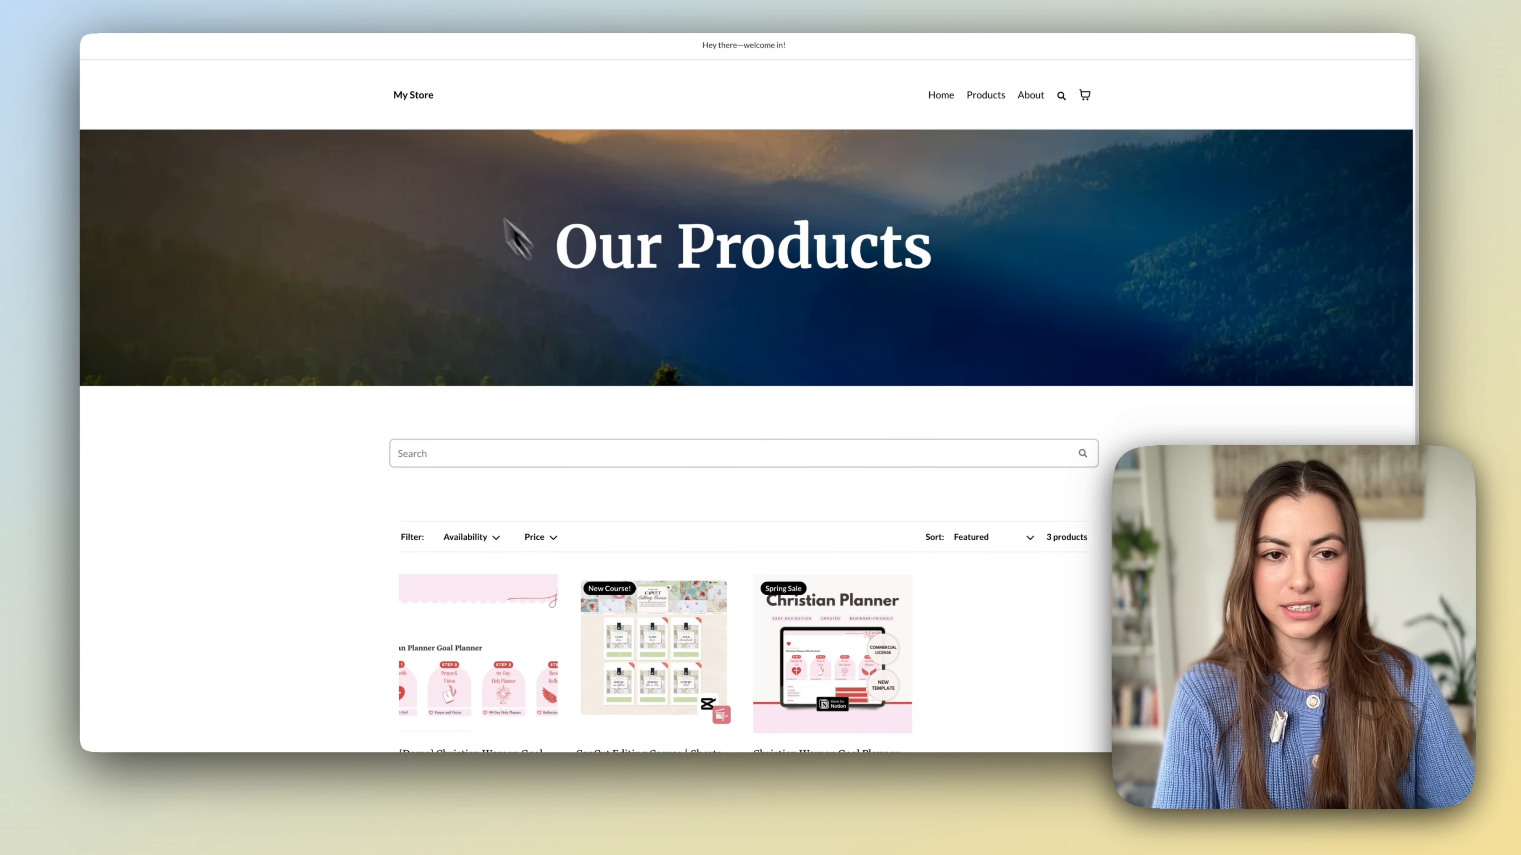
scroll(419, 323, down, 2)
scroll(332, 383, up, 2)
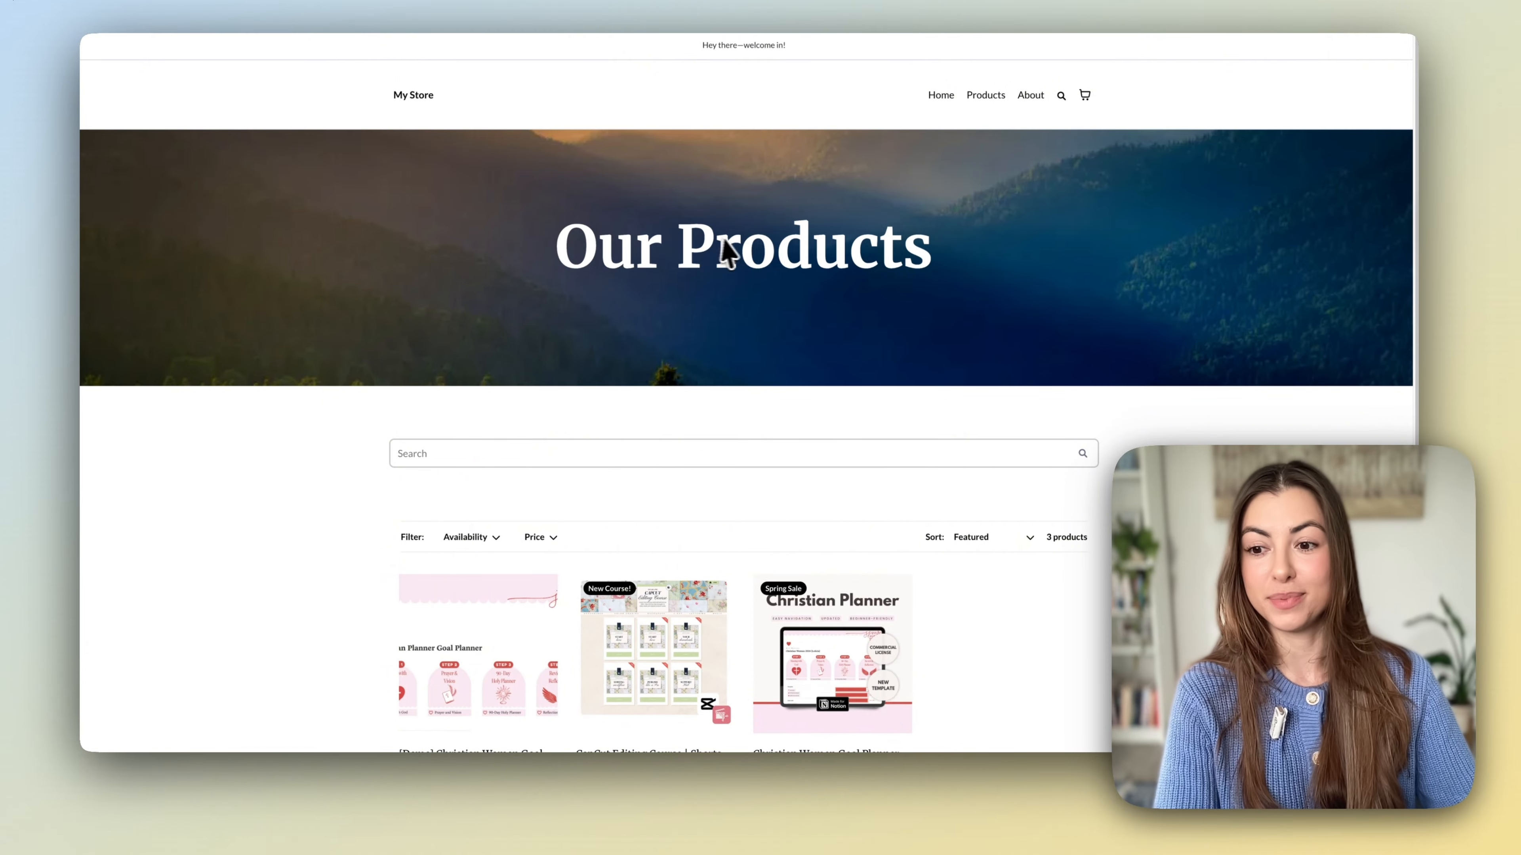
Go to the store's home page and review its banner, featured product and testimonials.
click(941, 95)
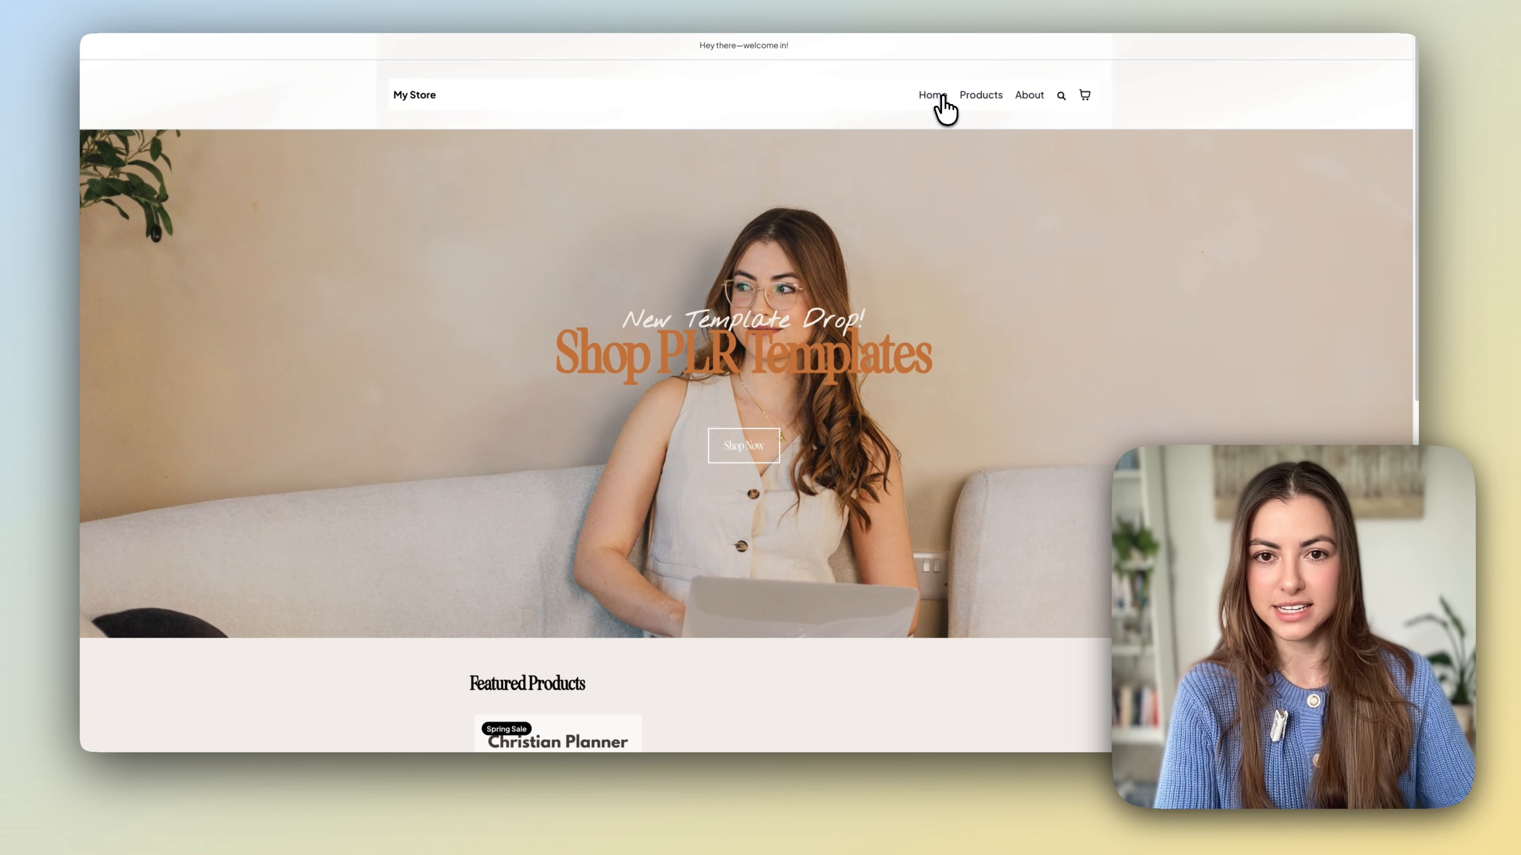
scroll(741, 339, down, 5)
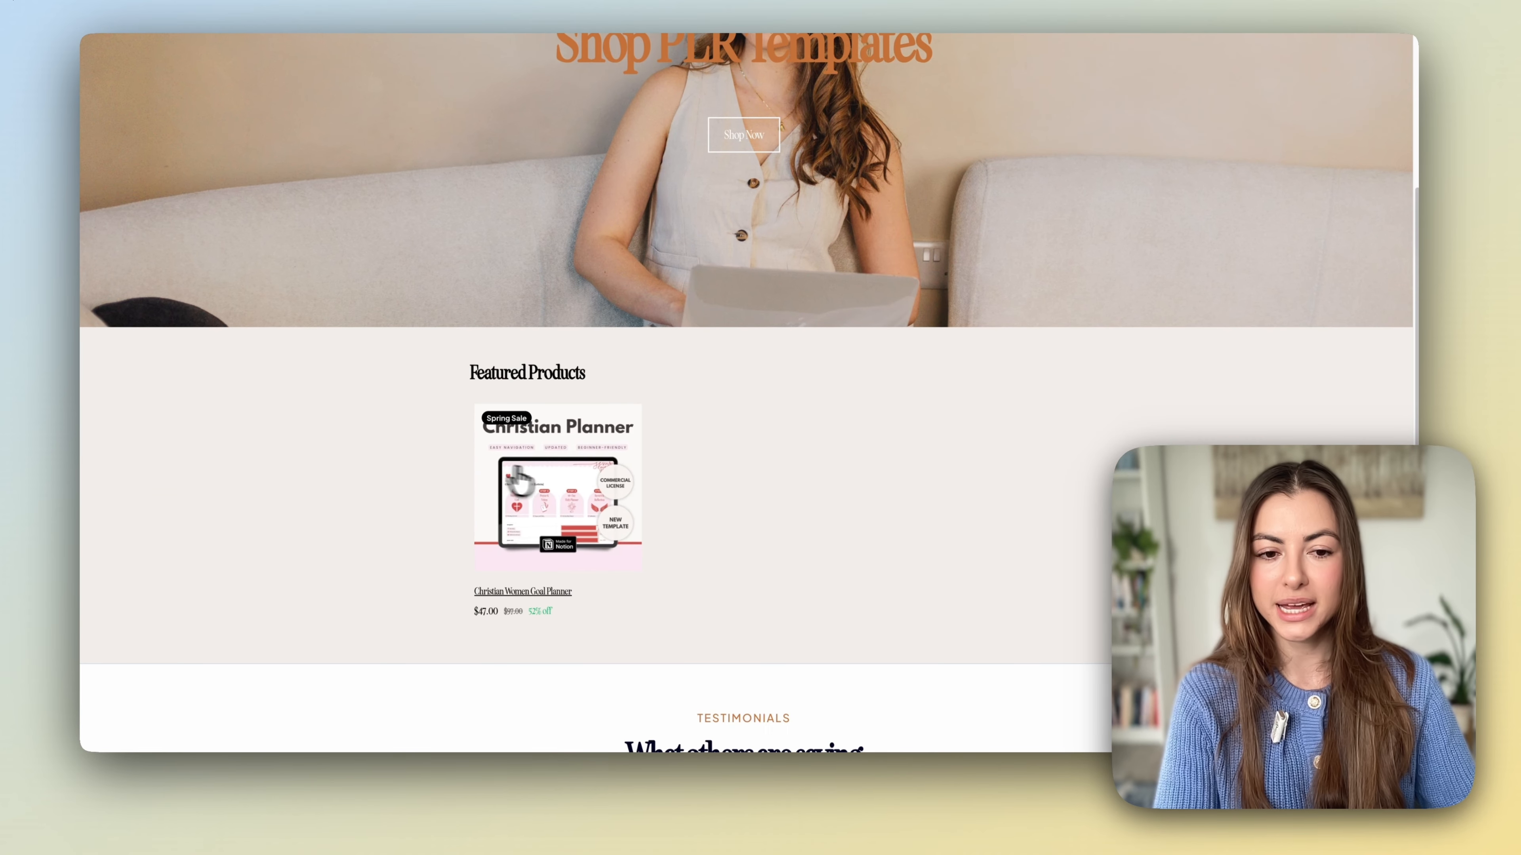
scroll(295, 520, down, 7)
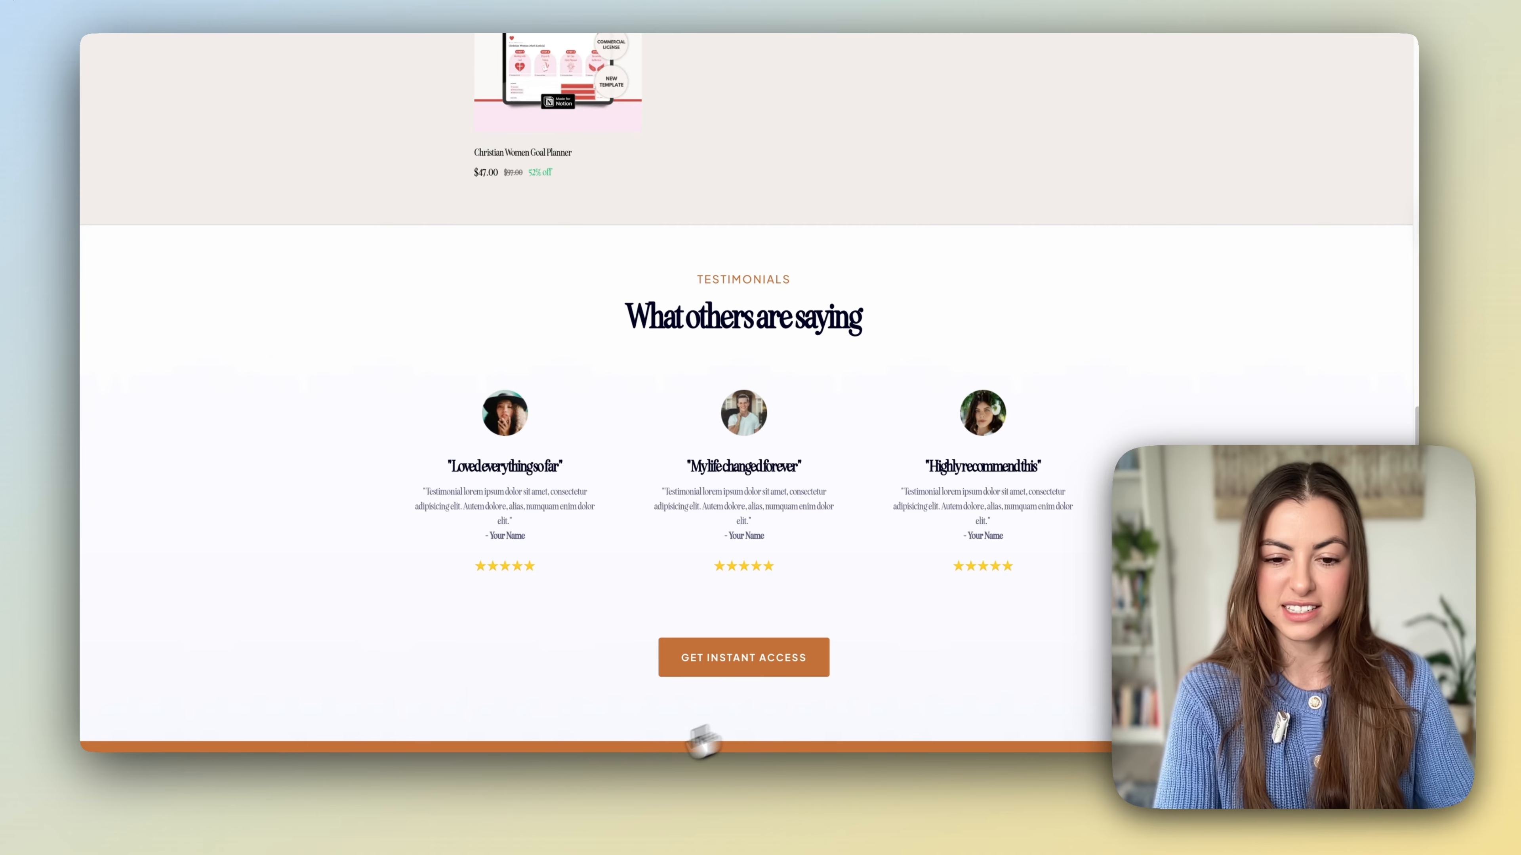
scroll(413, 587, up, 12)
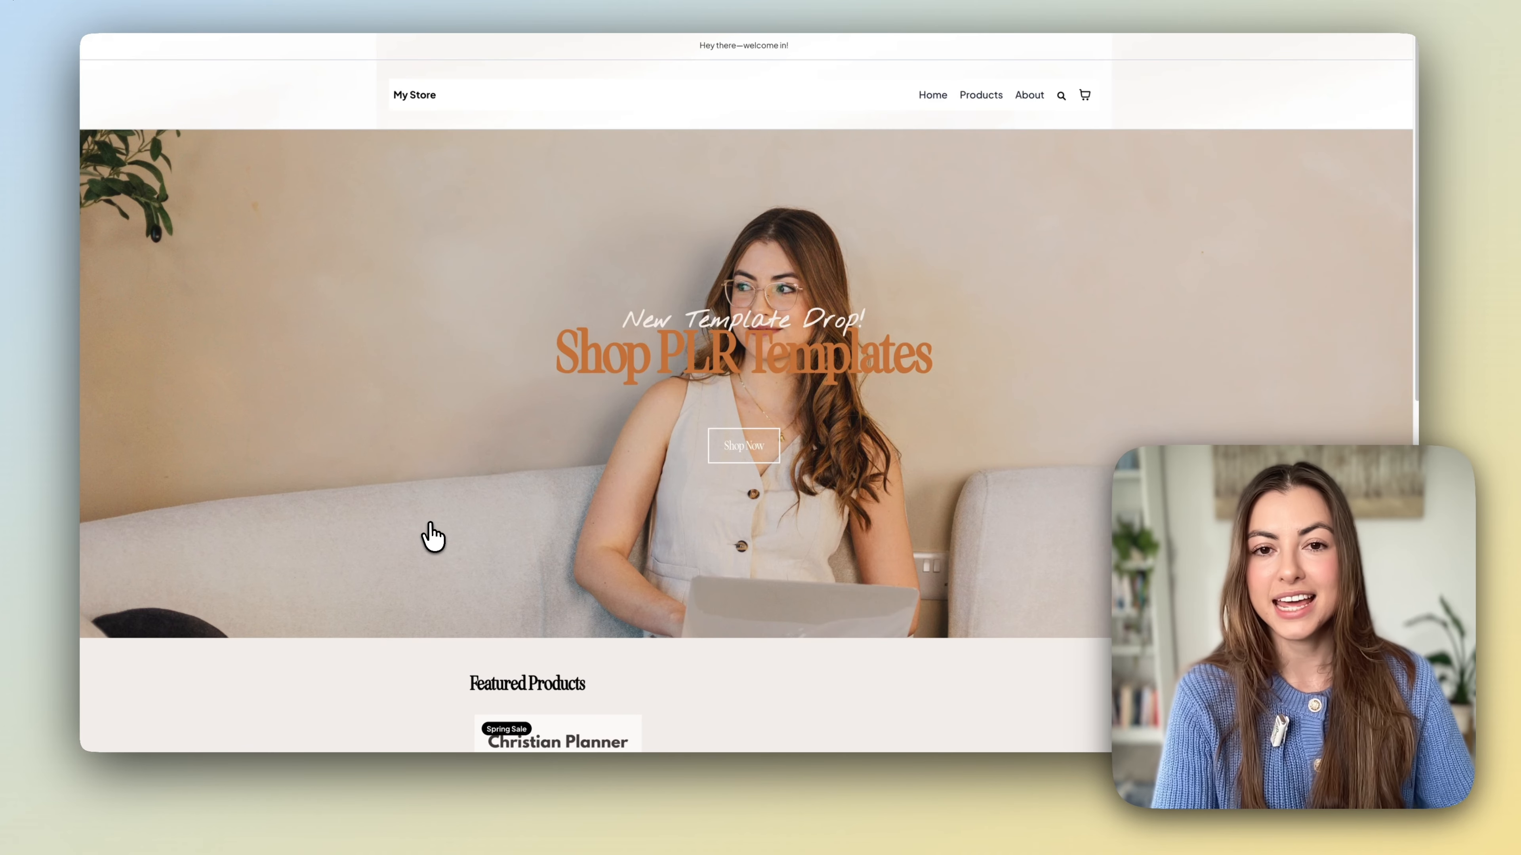